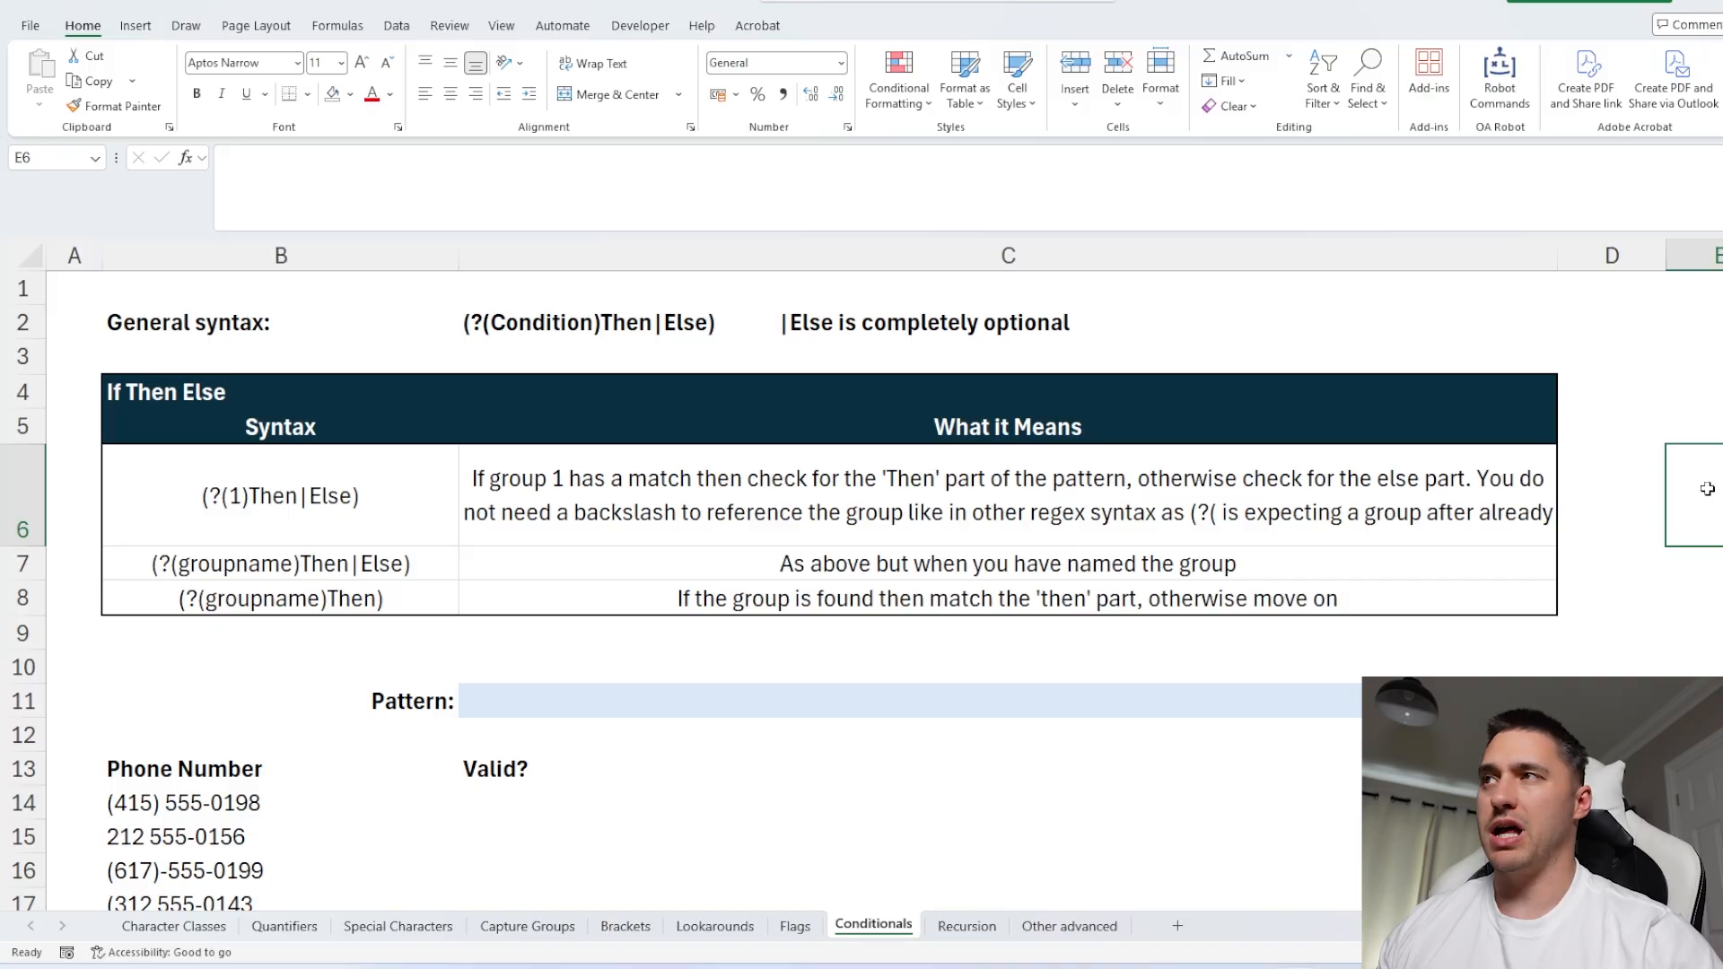
- Examine the general conditional syntax in C2 and the numbered-group If Then Else syntax in B6
left_click(521, 324)
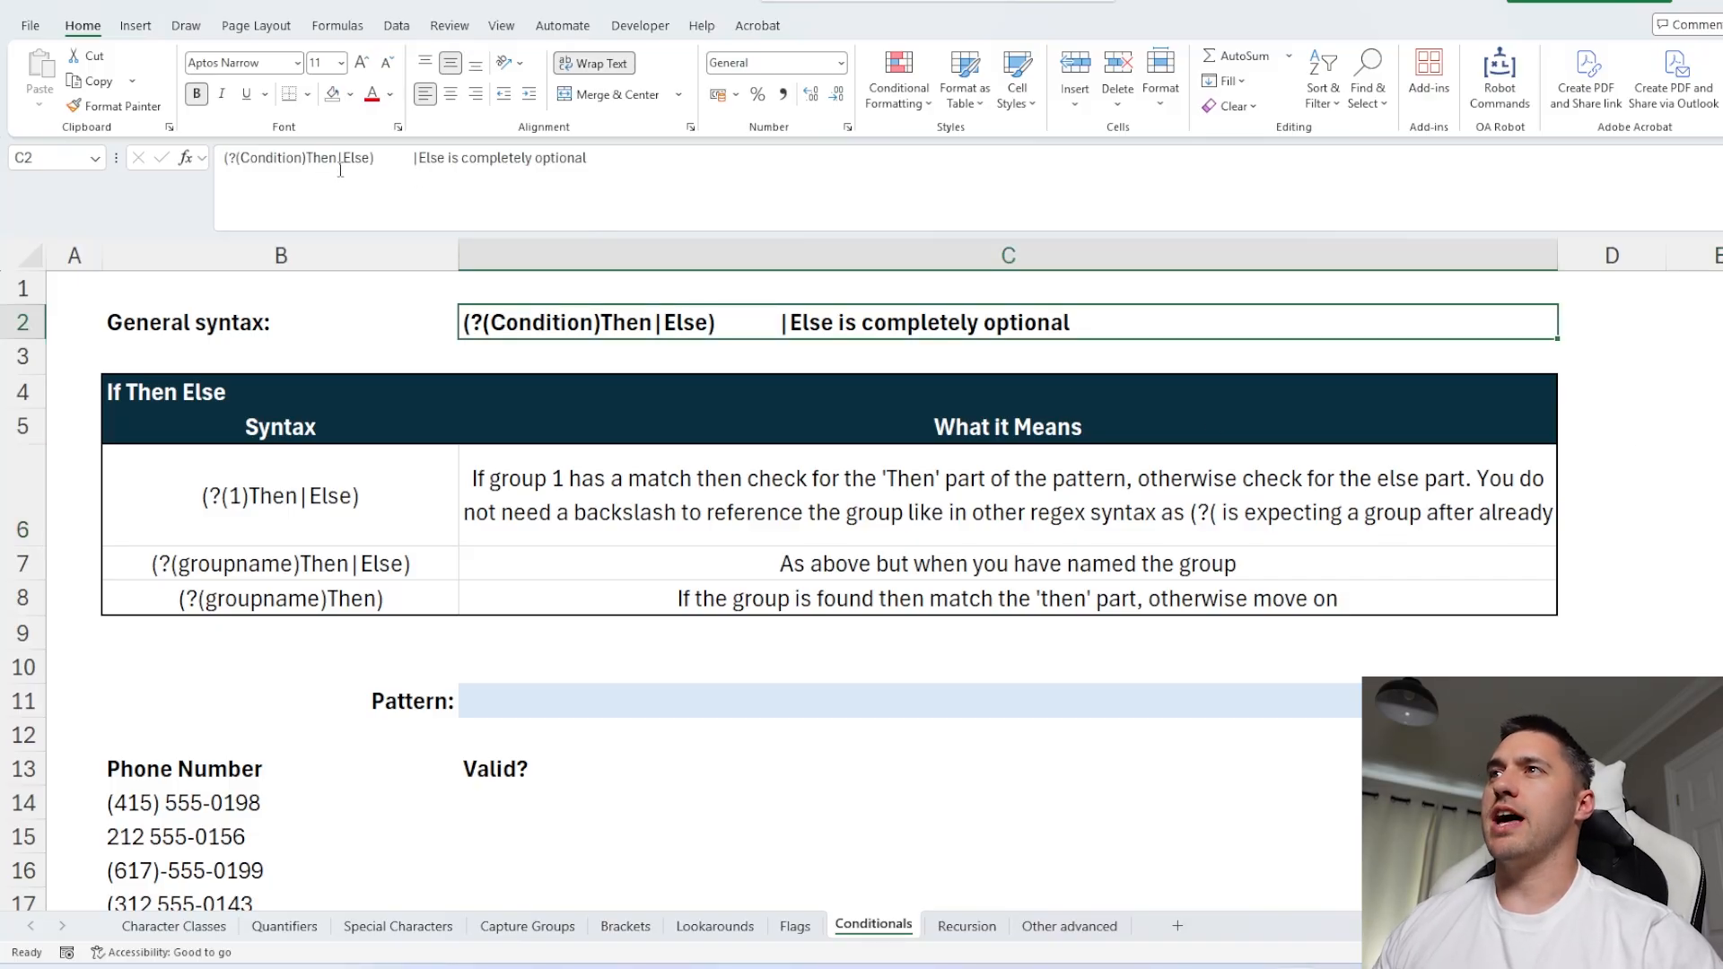
left_click_drag(369, 157, 219, 159)
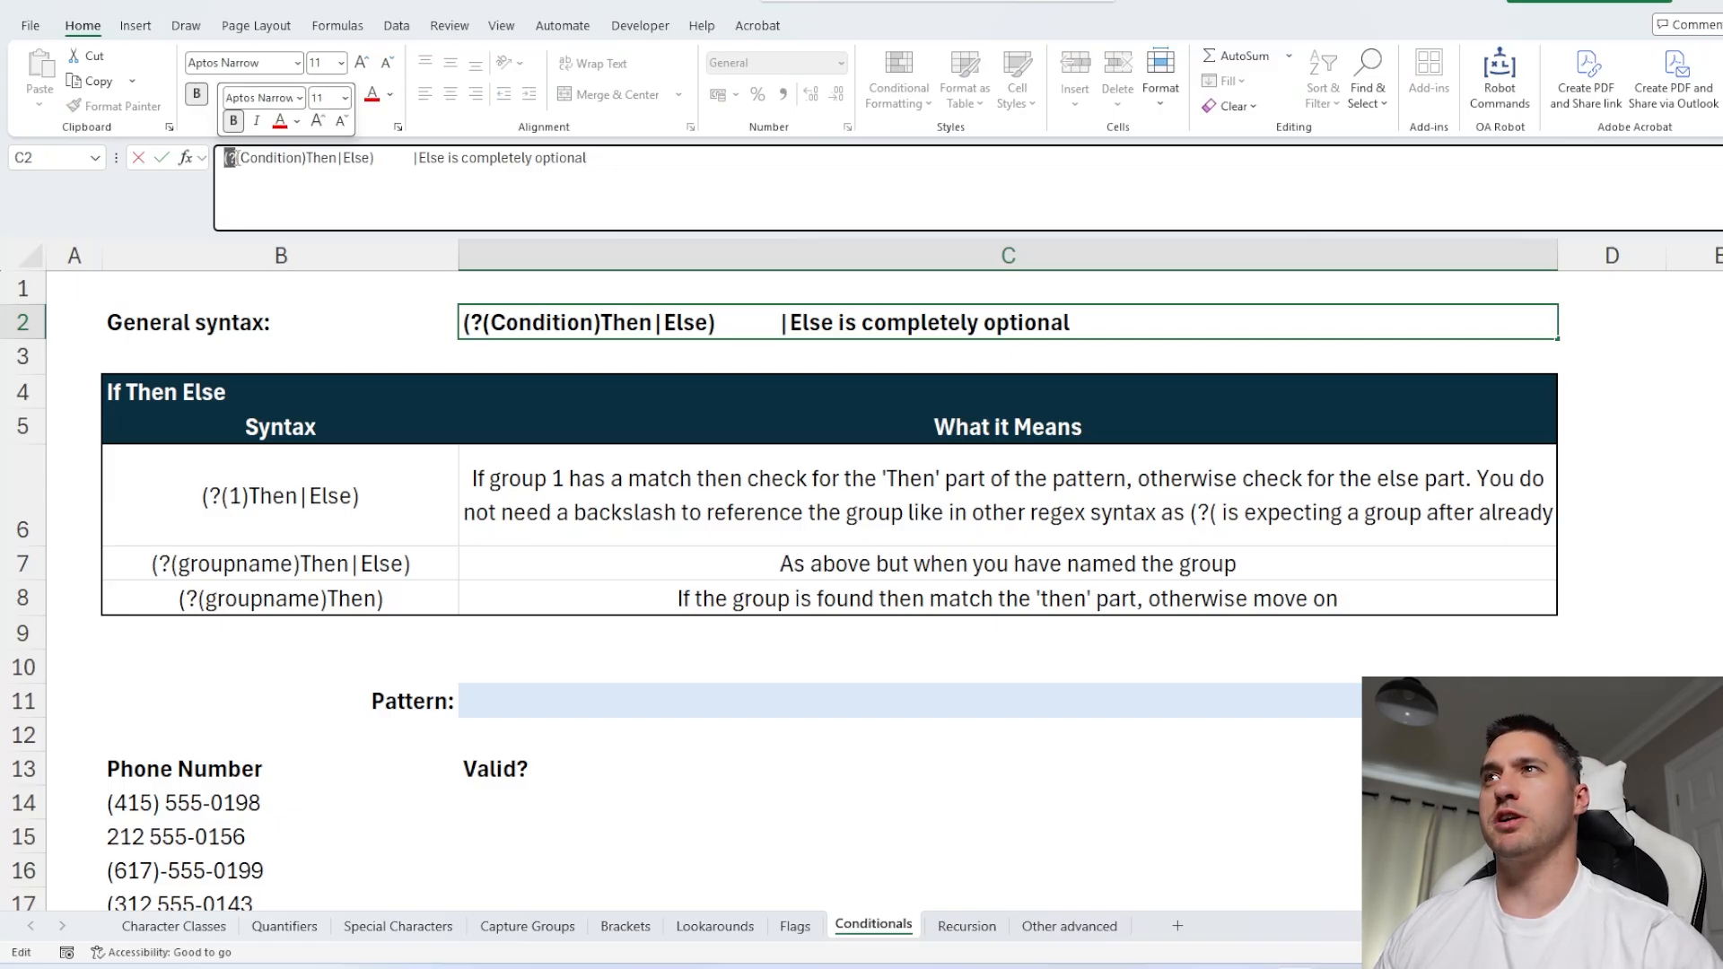
mouse_move(237, 159)
left_mouse_down()
mouse_move(308, 159)
mouse_move(235, 157)
left_mouse_up()
left_click(538, 320)
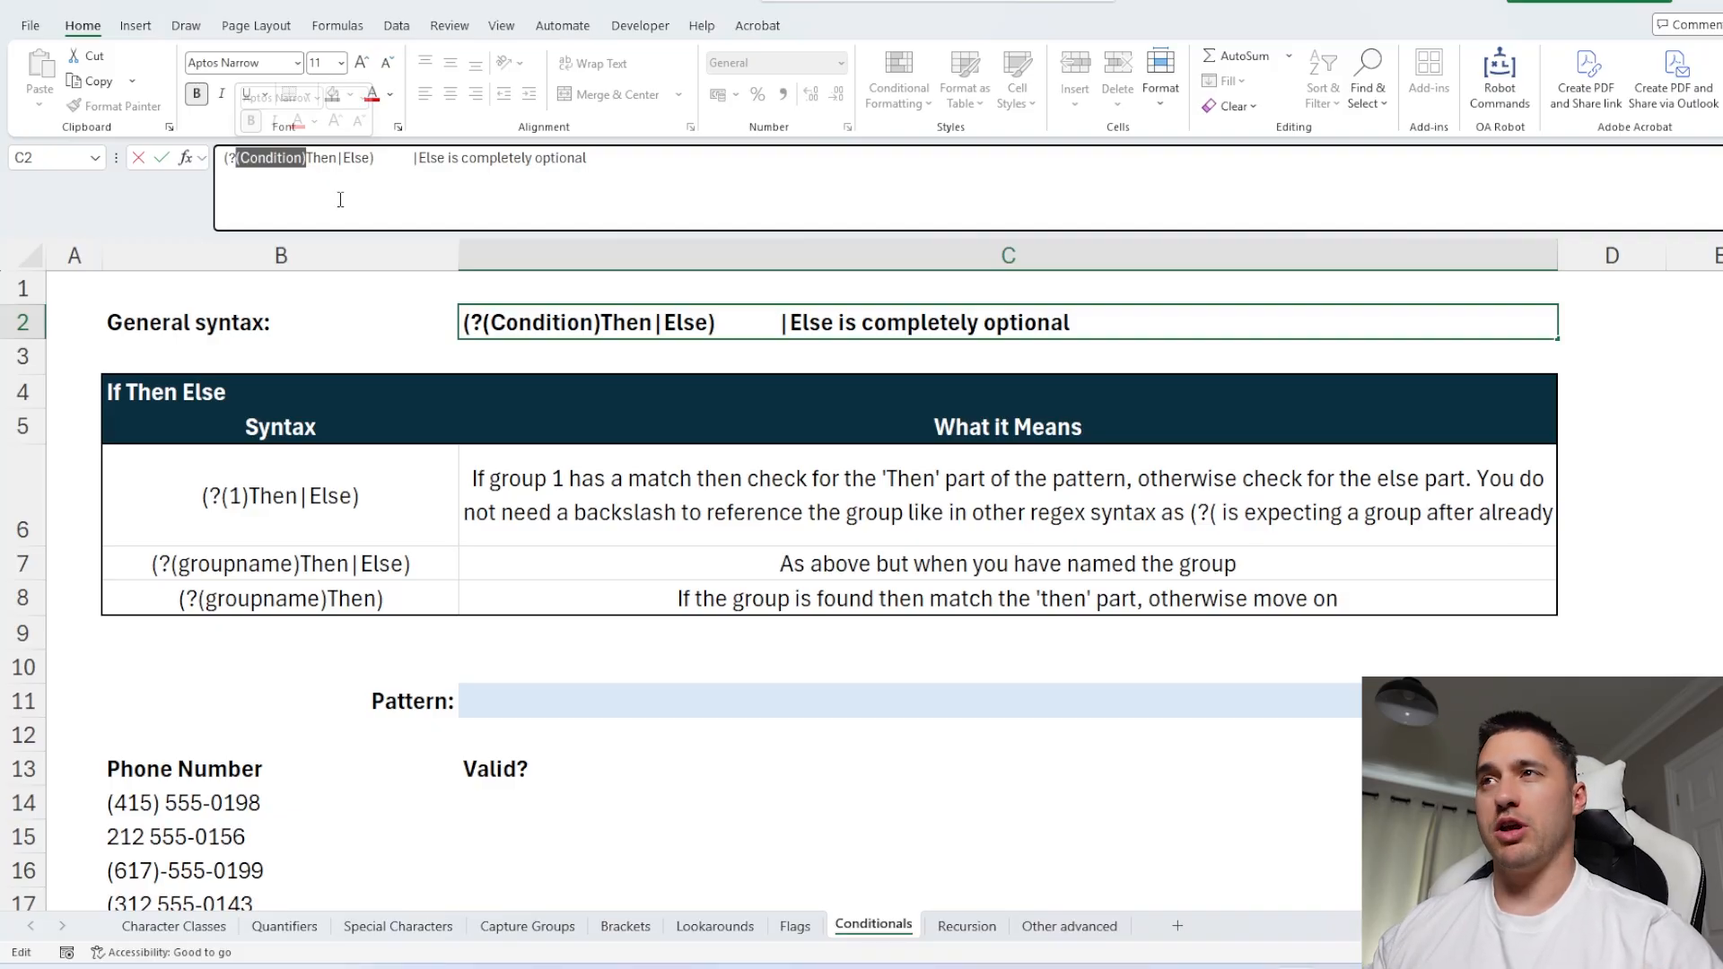
left_click_drag(336, 159, 611, 162)
left_click(266, 158)
left_click(312, 160)
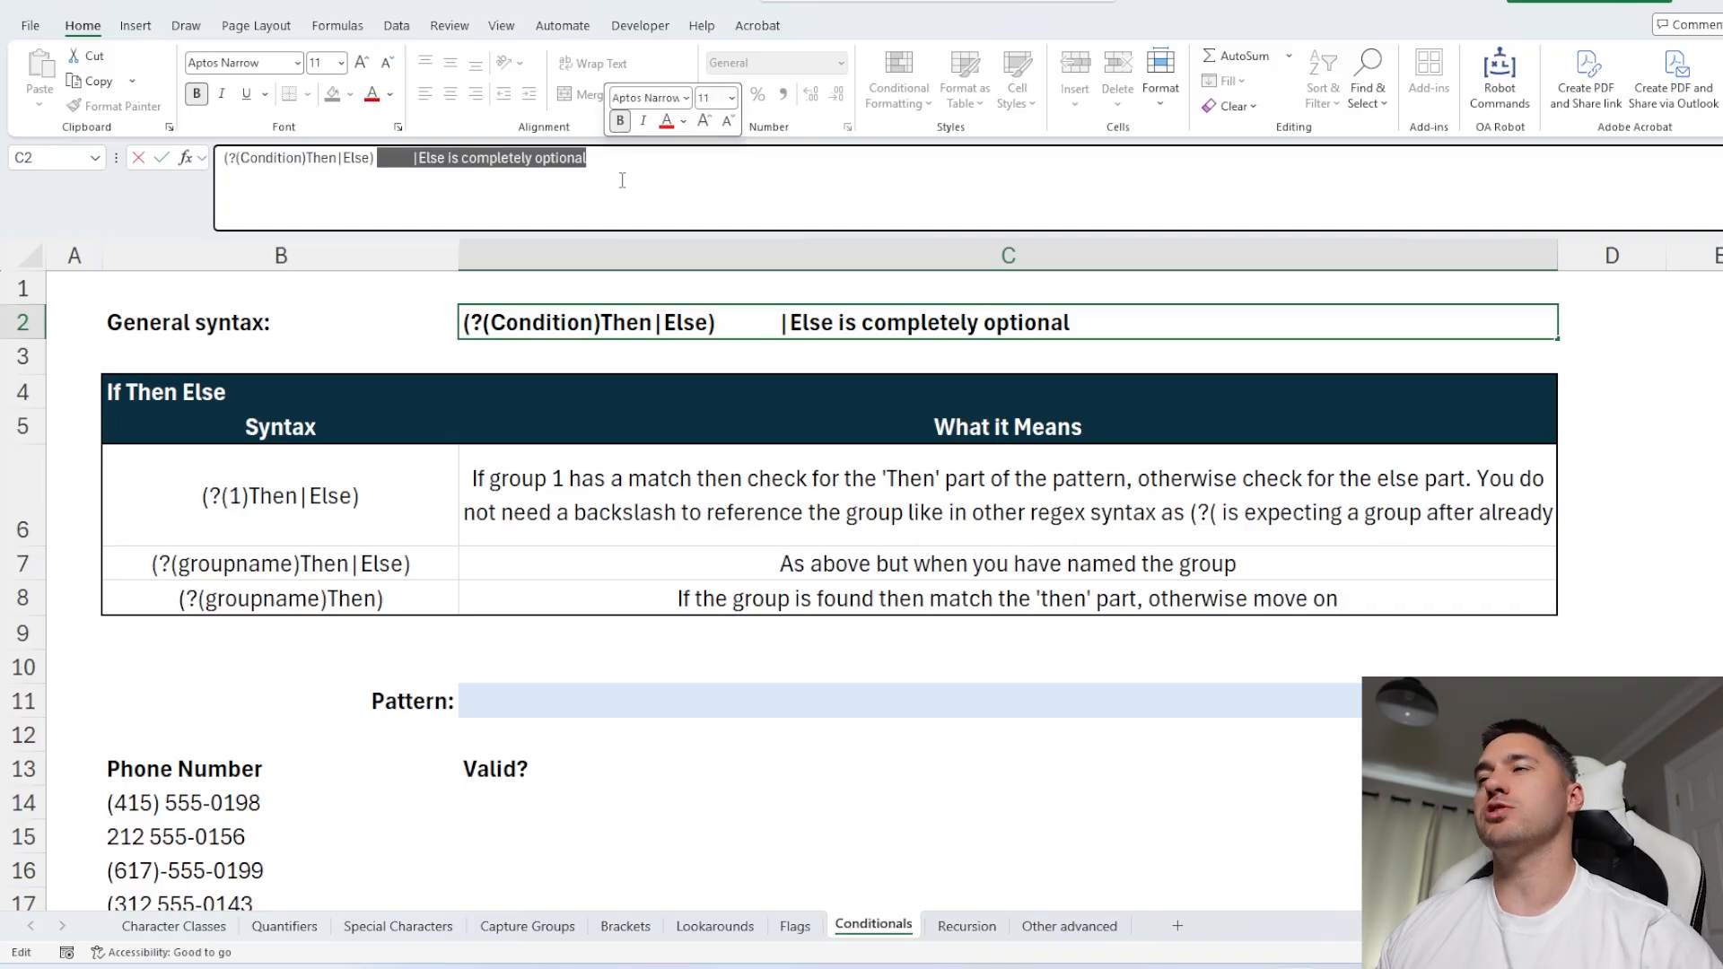
left_click(853, 731)
left_click(372, 522)
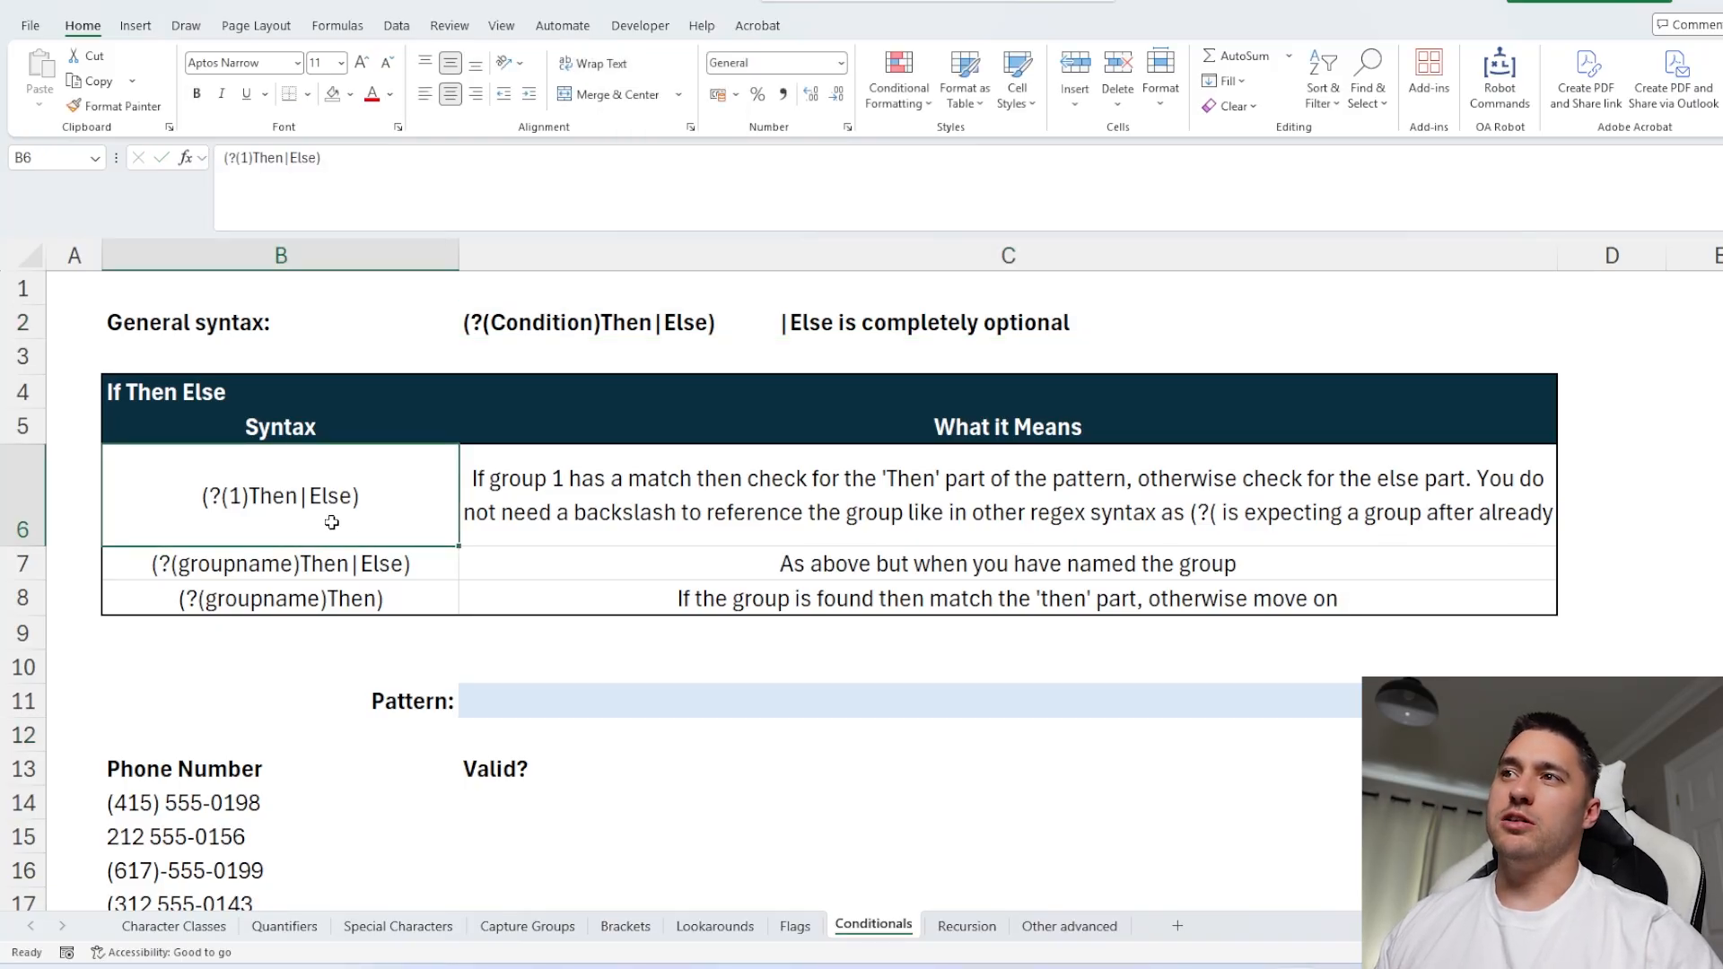
double_click(377, 507)
left_click_drag(388, 493, 180, 491)
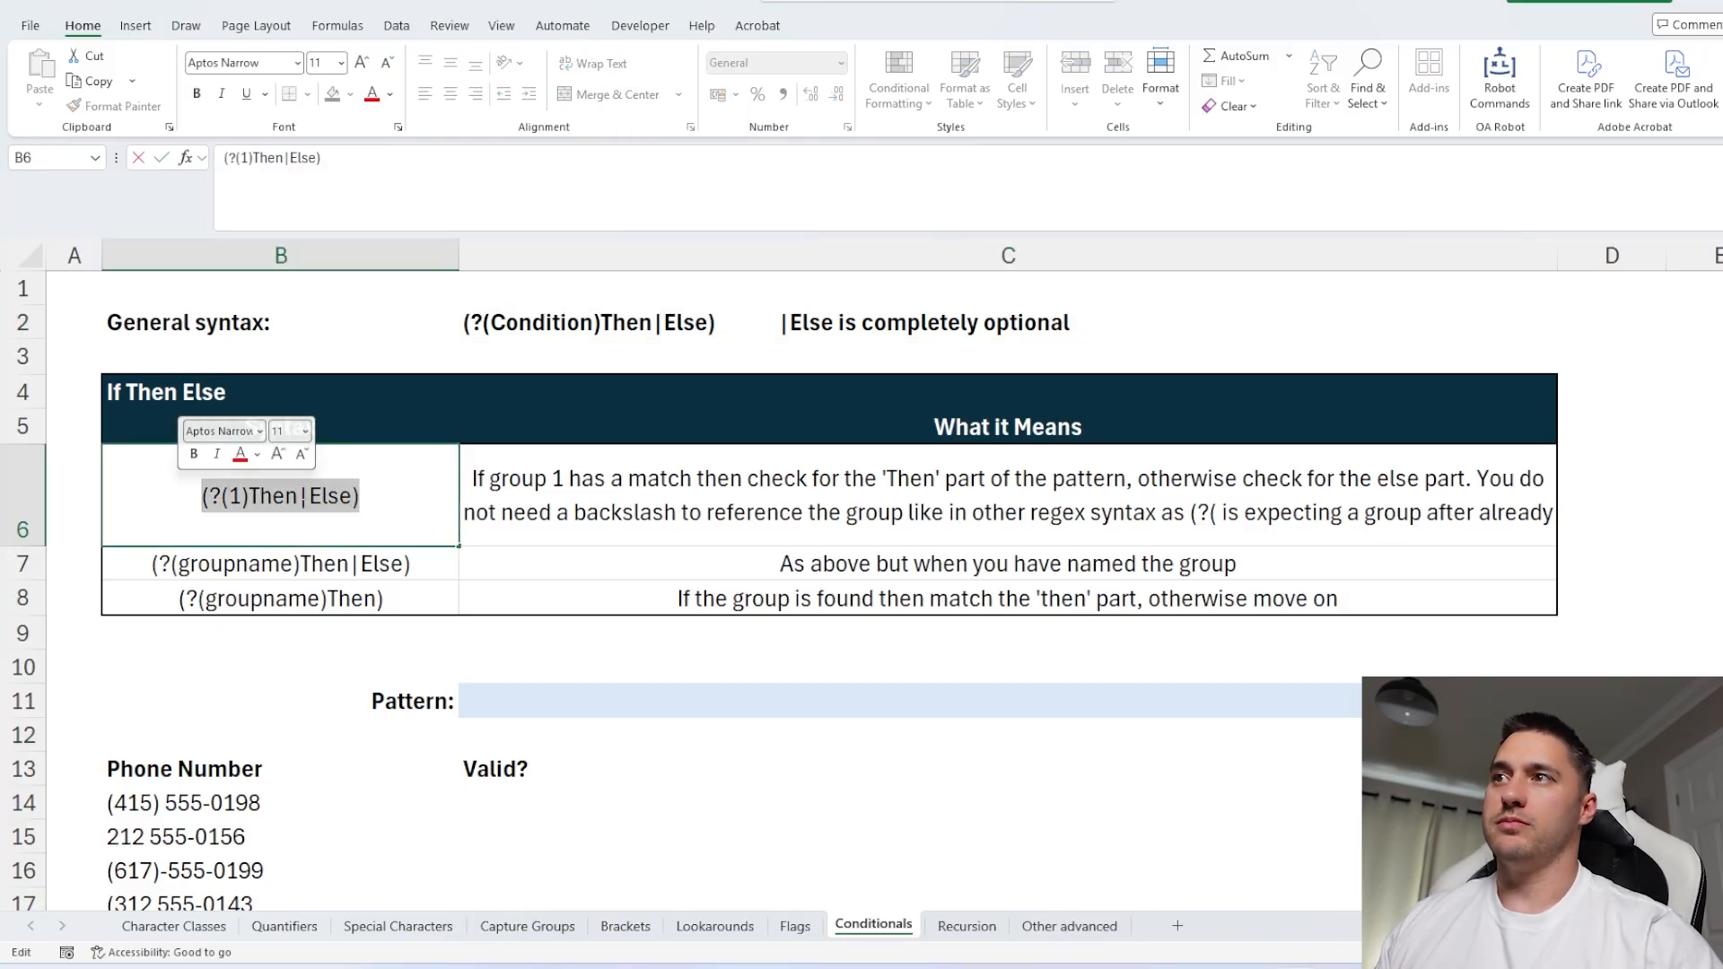
key("Escape")
- Try adding angle brackets around groupname in the named-group If Then Else syntax in B7
double_click(239, 568)
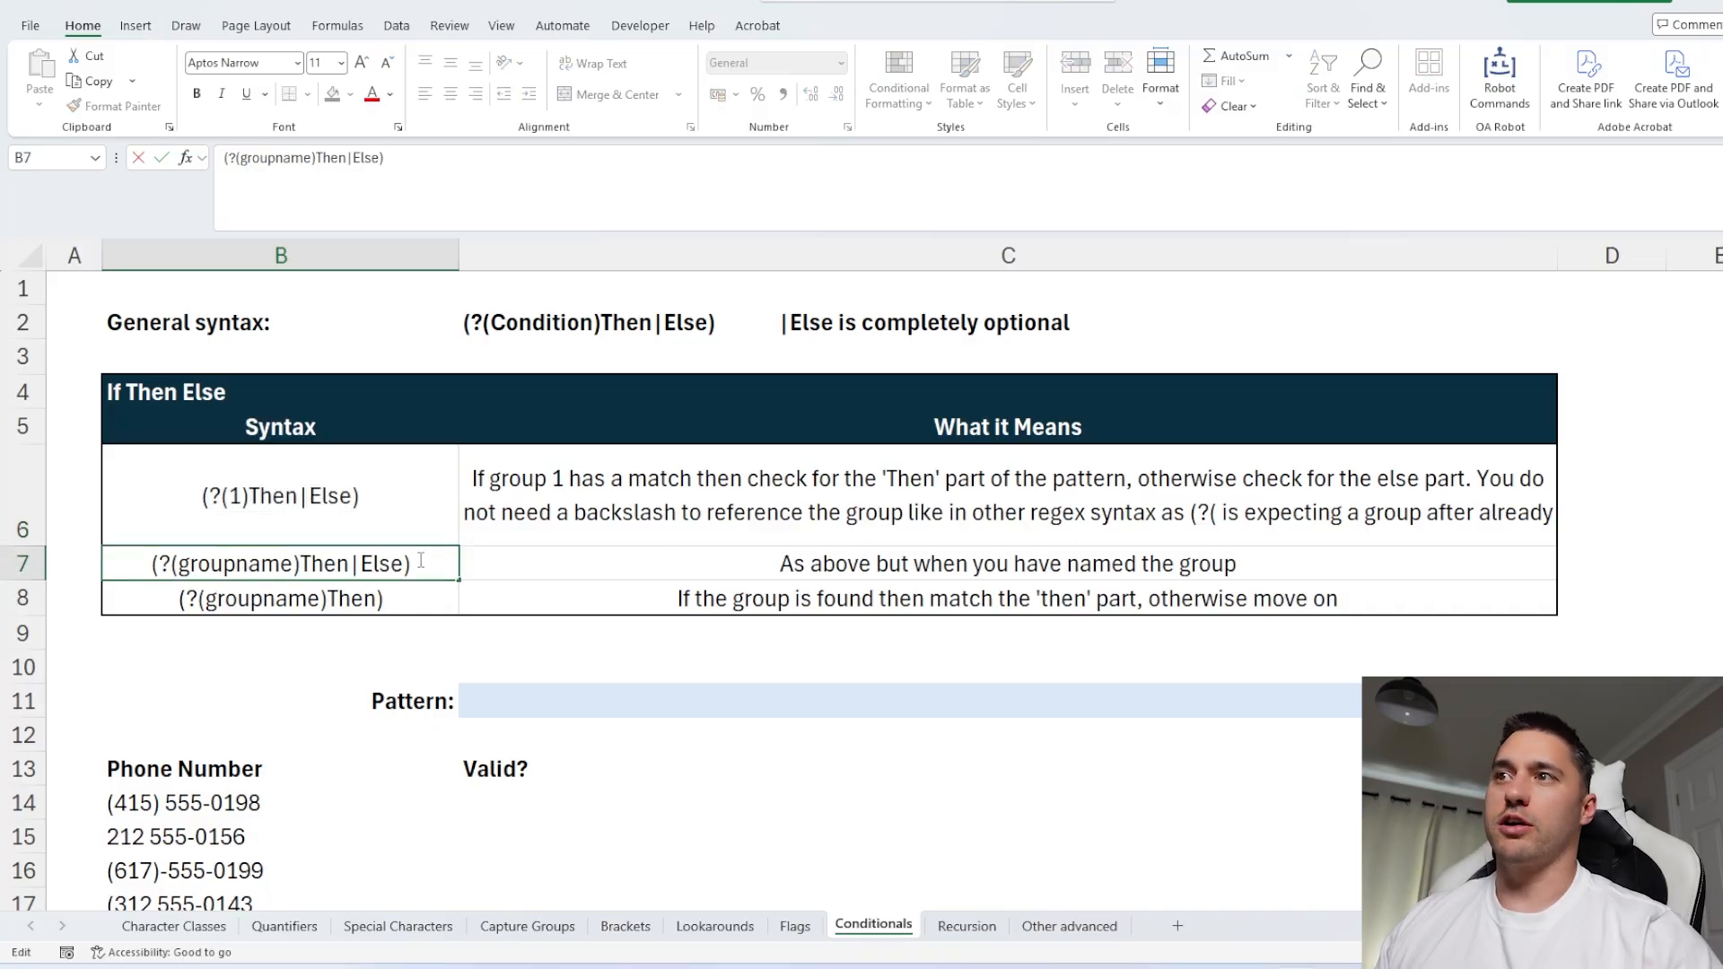
left_click_drag(422, 562, 134, 562)
left_click(209, 562)
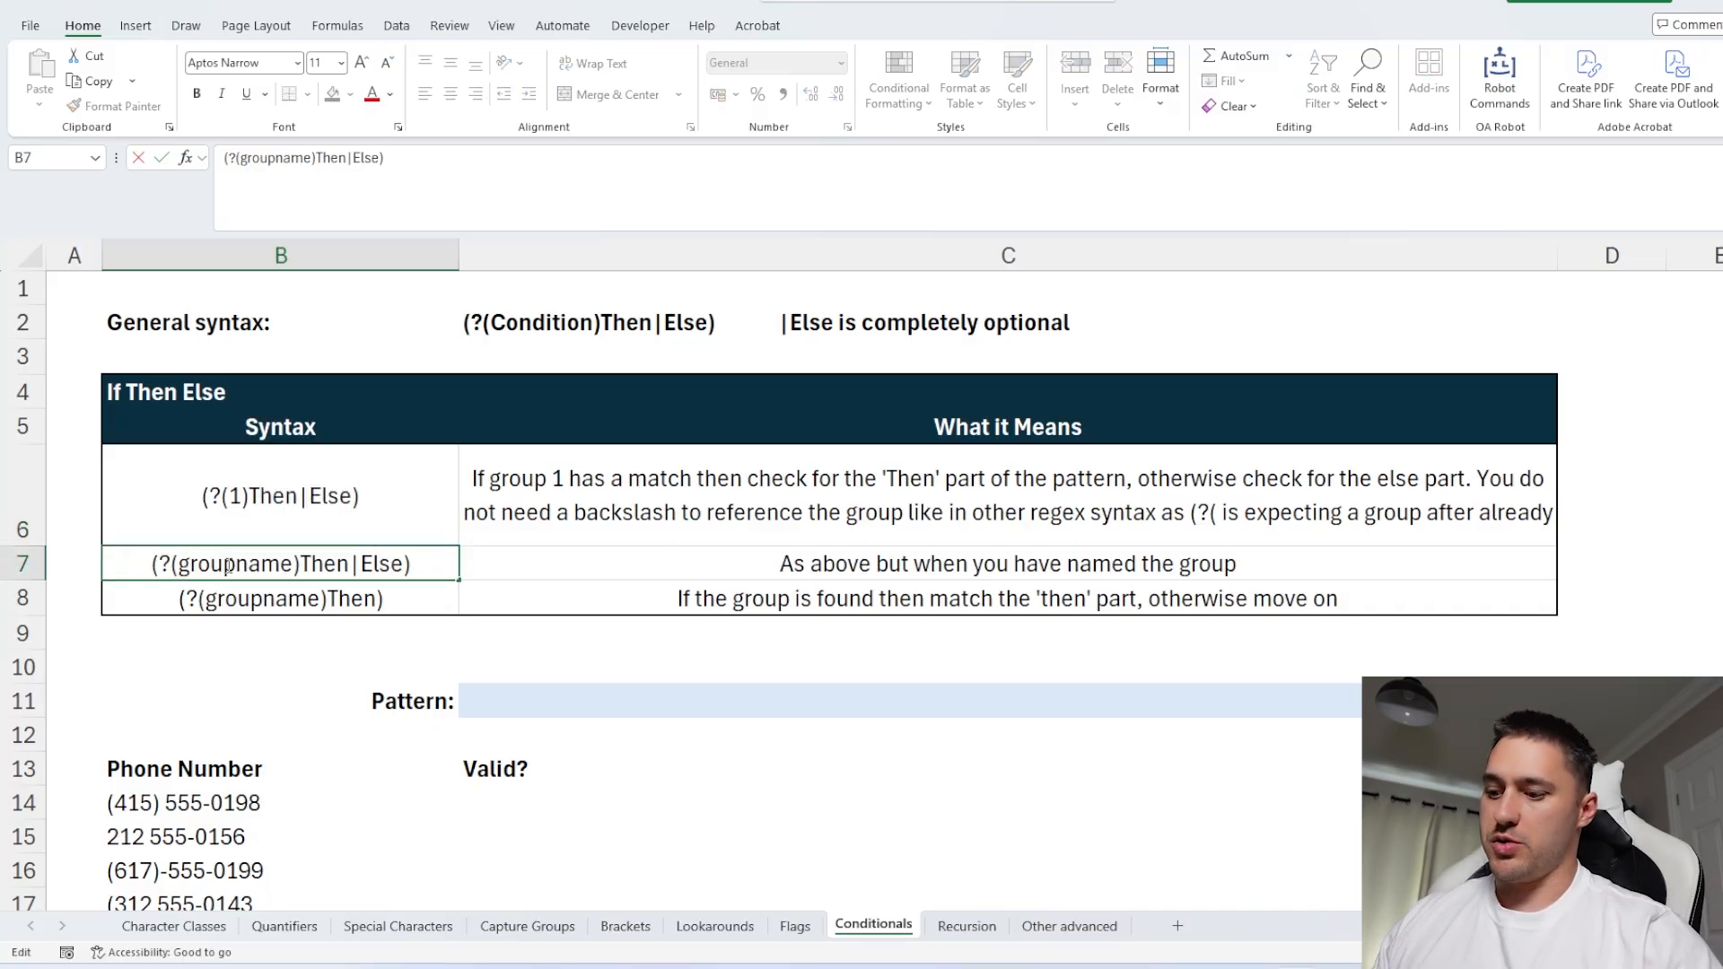
type("<")
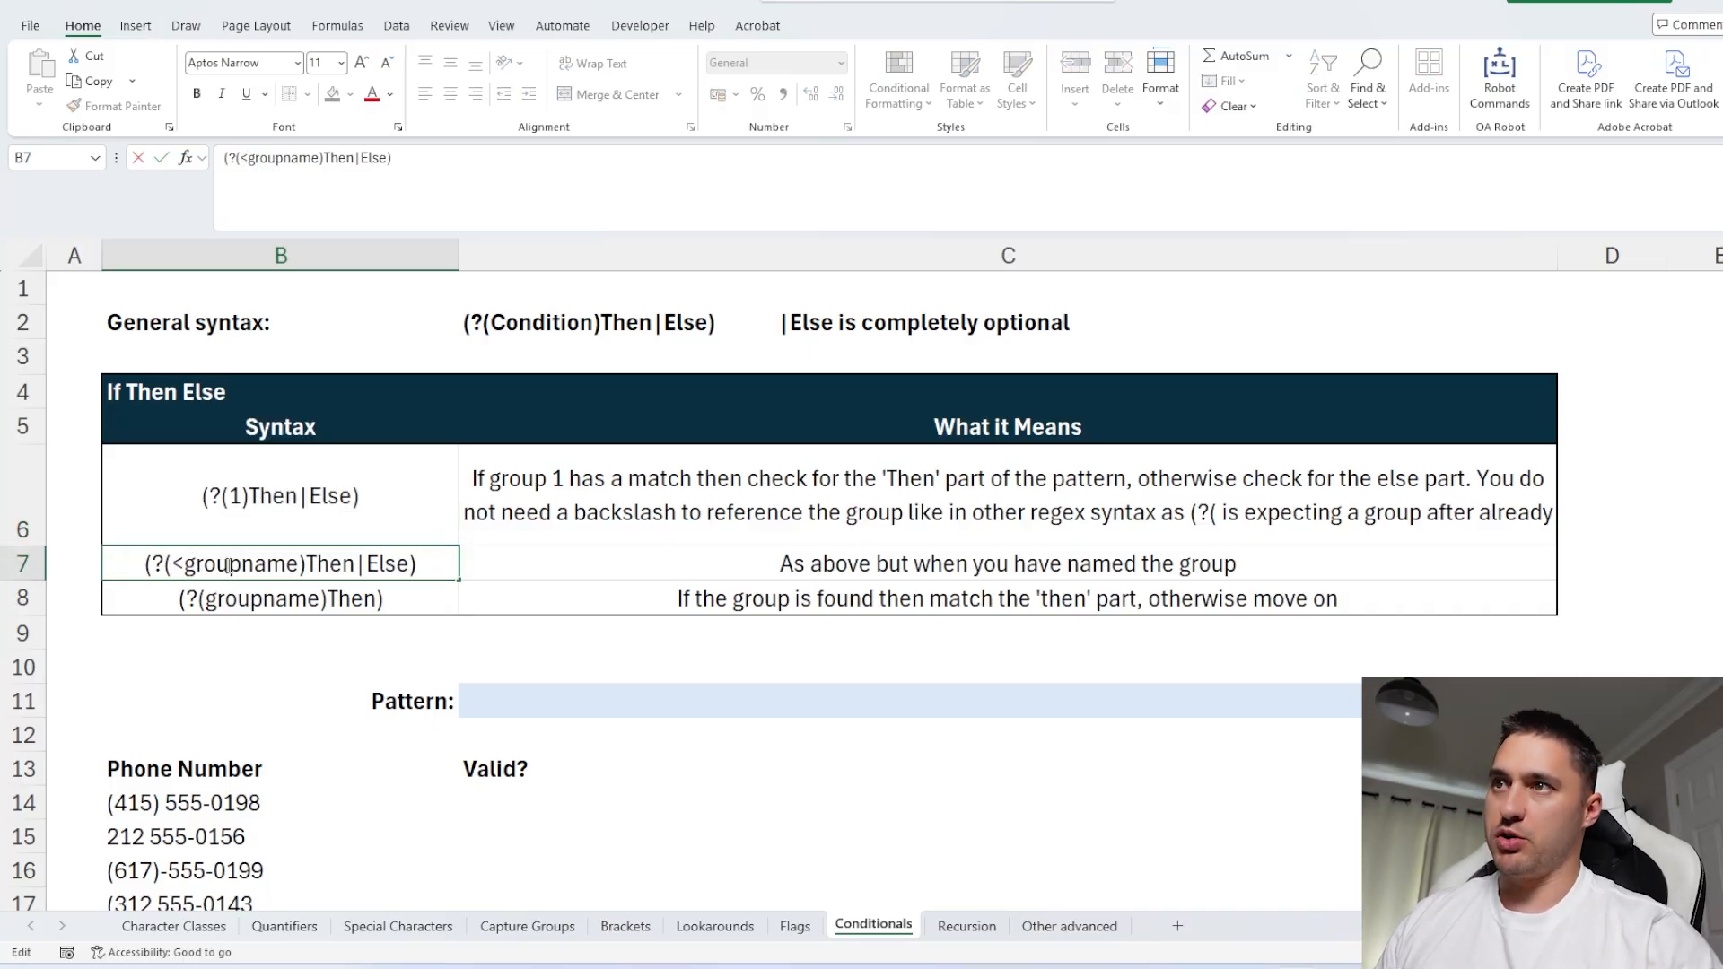
left_click(300, 564)
type("?")
key("BackSpace")
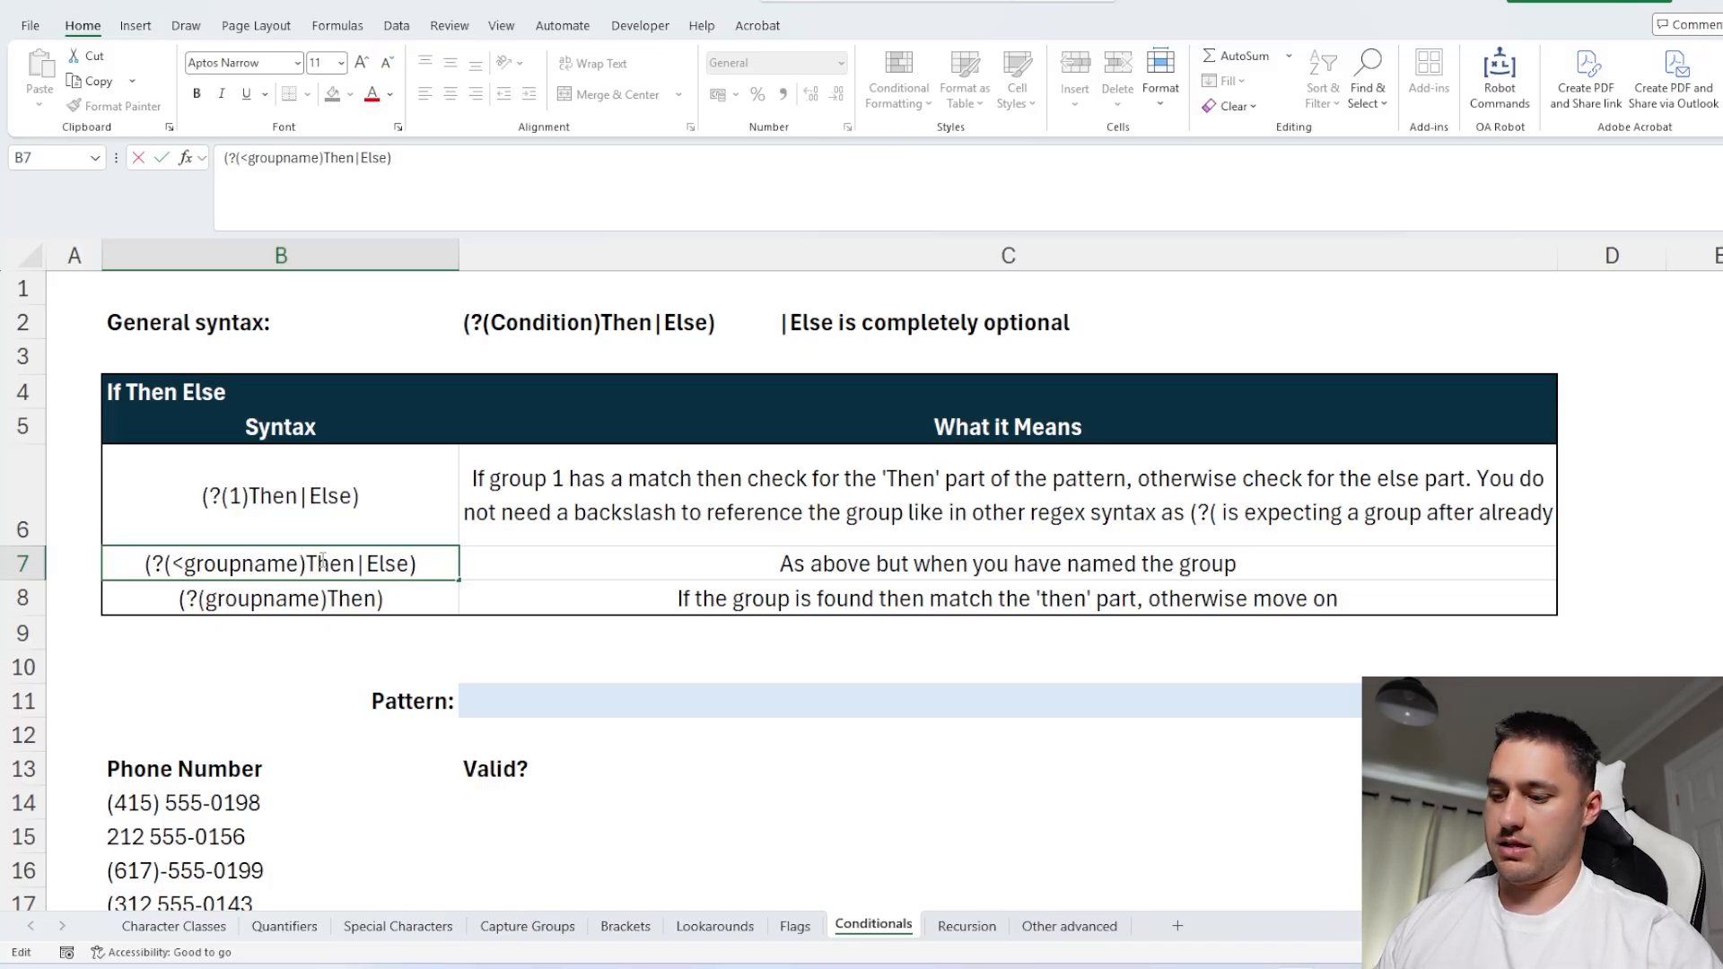
type(">")
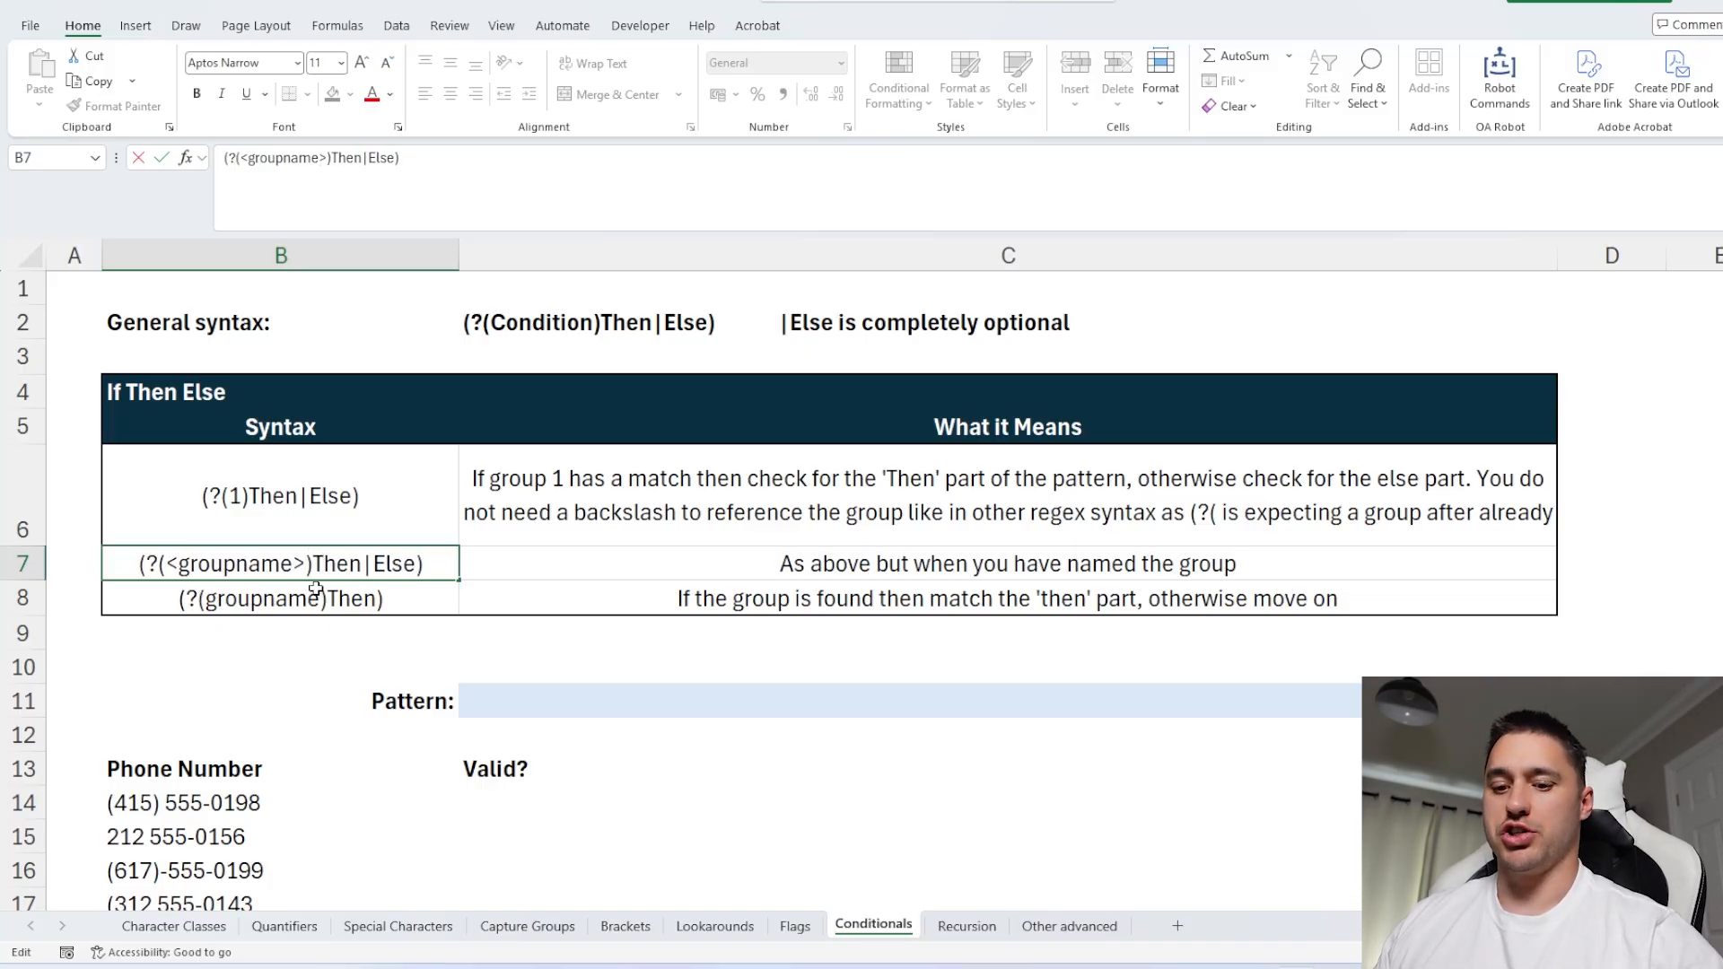
key("Escape")
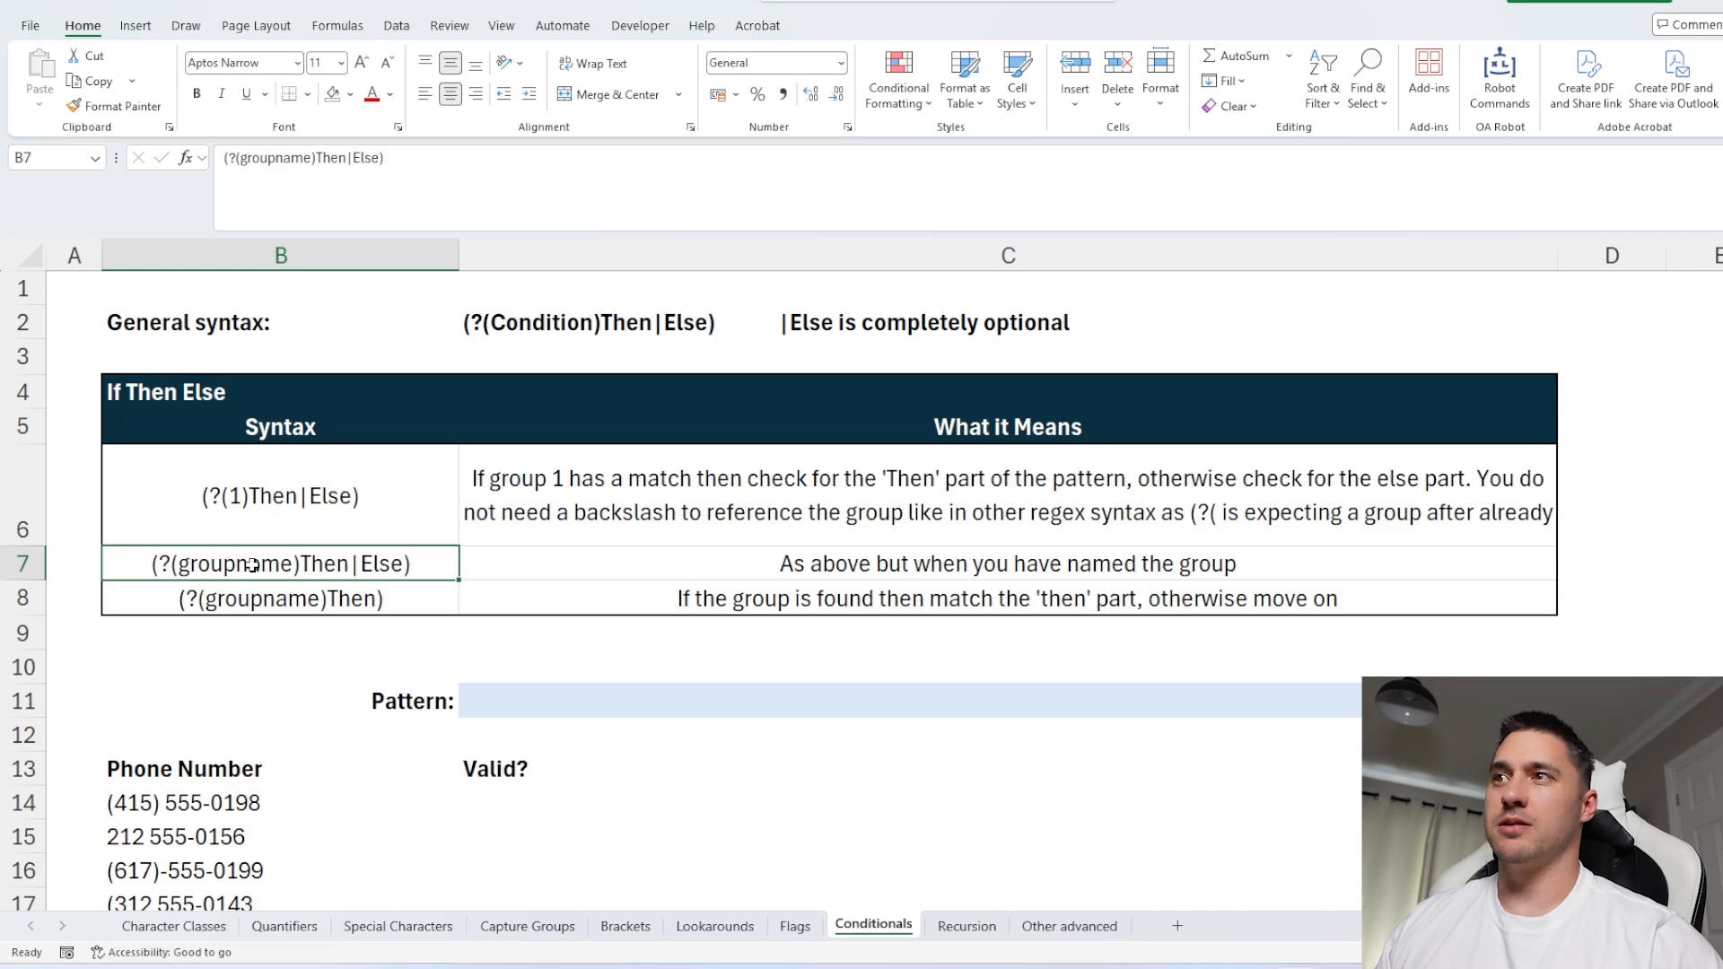
- Examine the named-group syntax without an else part in B8
double_click(364, 599)
left_click_drag(392, 601, 171, 601)
left_click(379, 602)
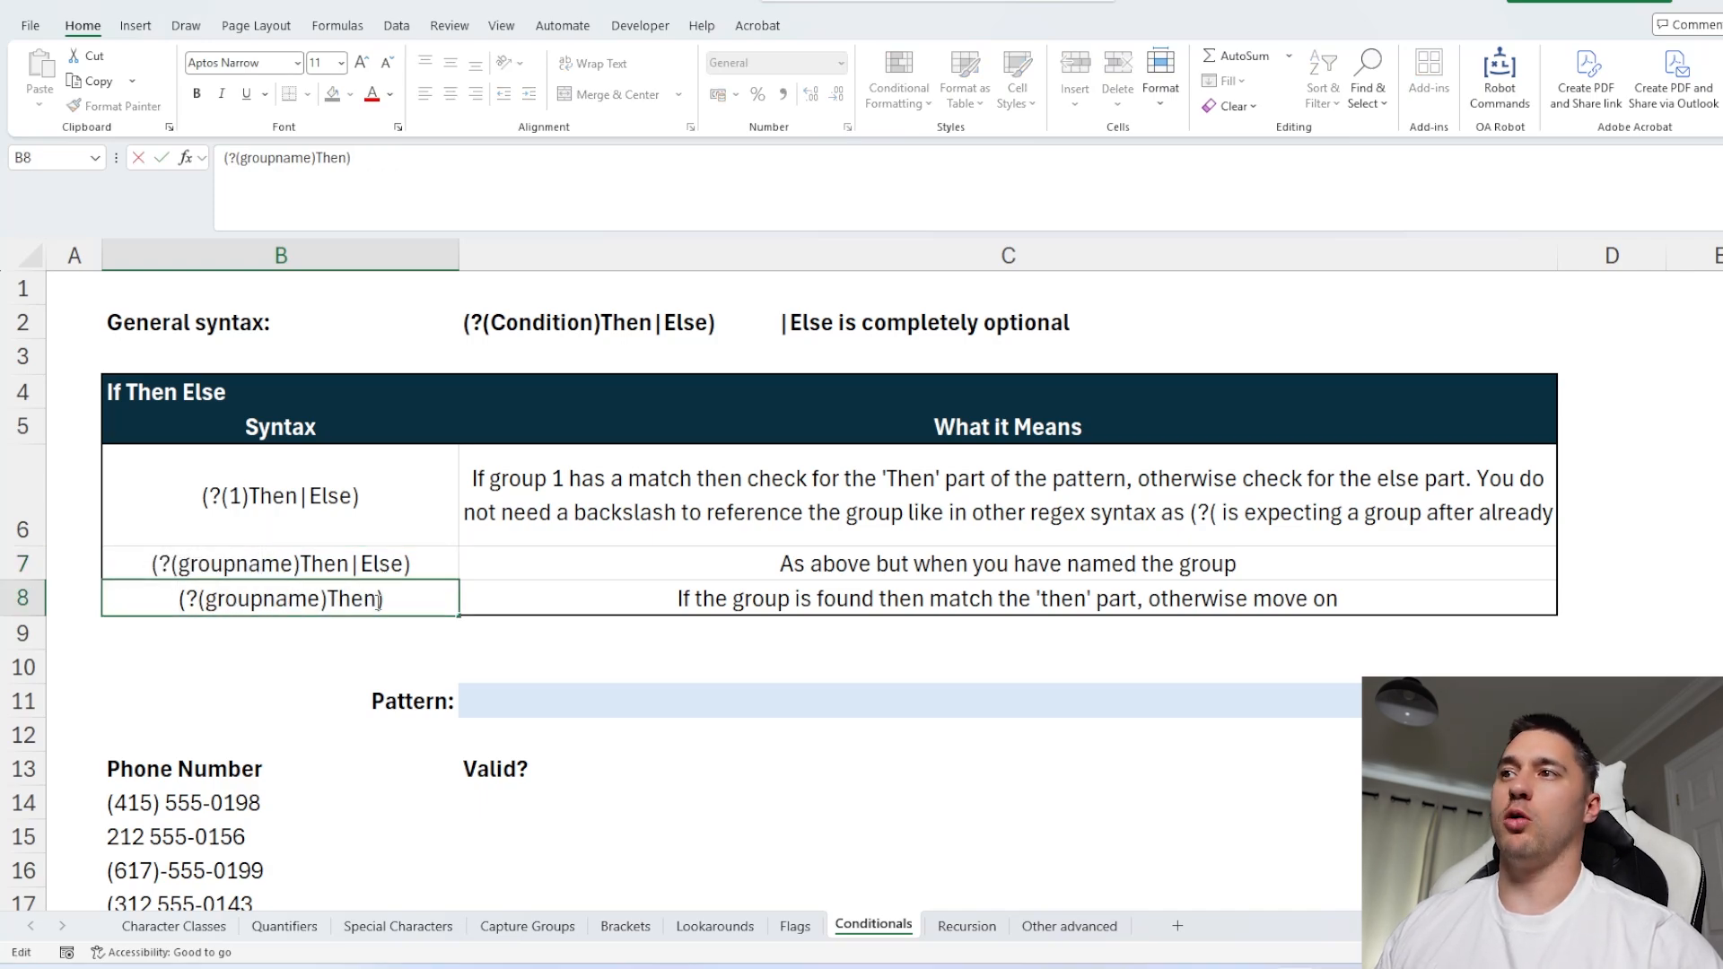
key("Escape")
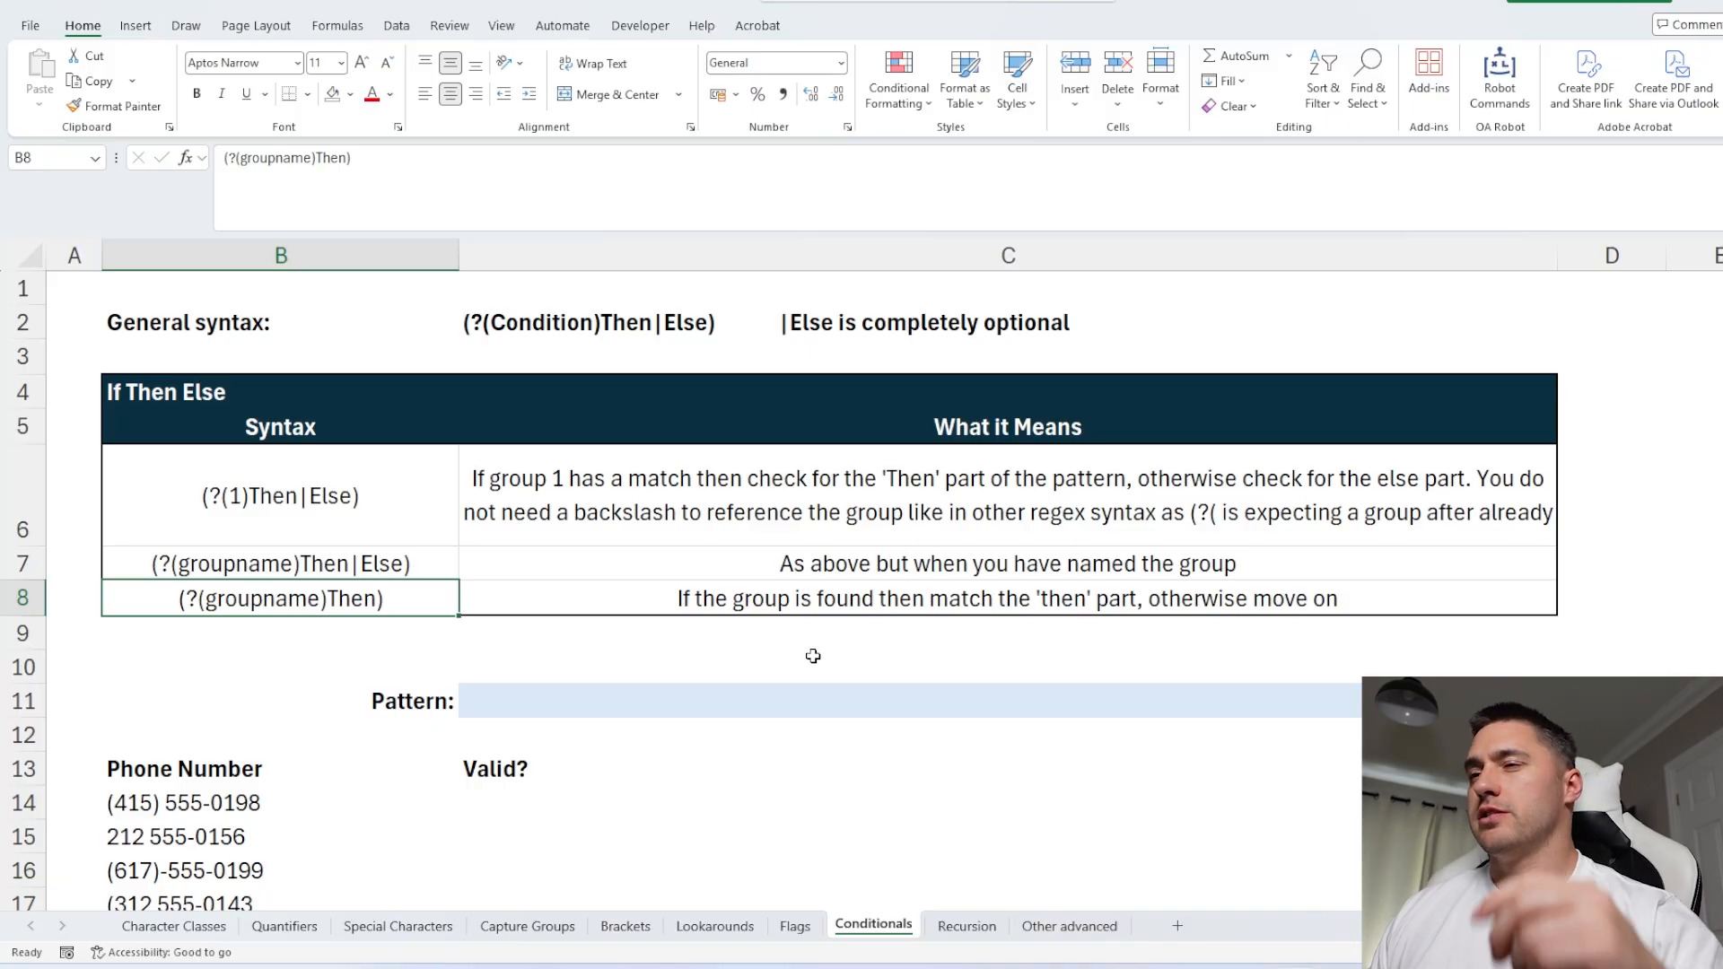
- Examine the phone number formats in B14 to B16, comparing area codes with and without parentheses
scroll(801, 651, "down", 2)
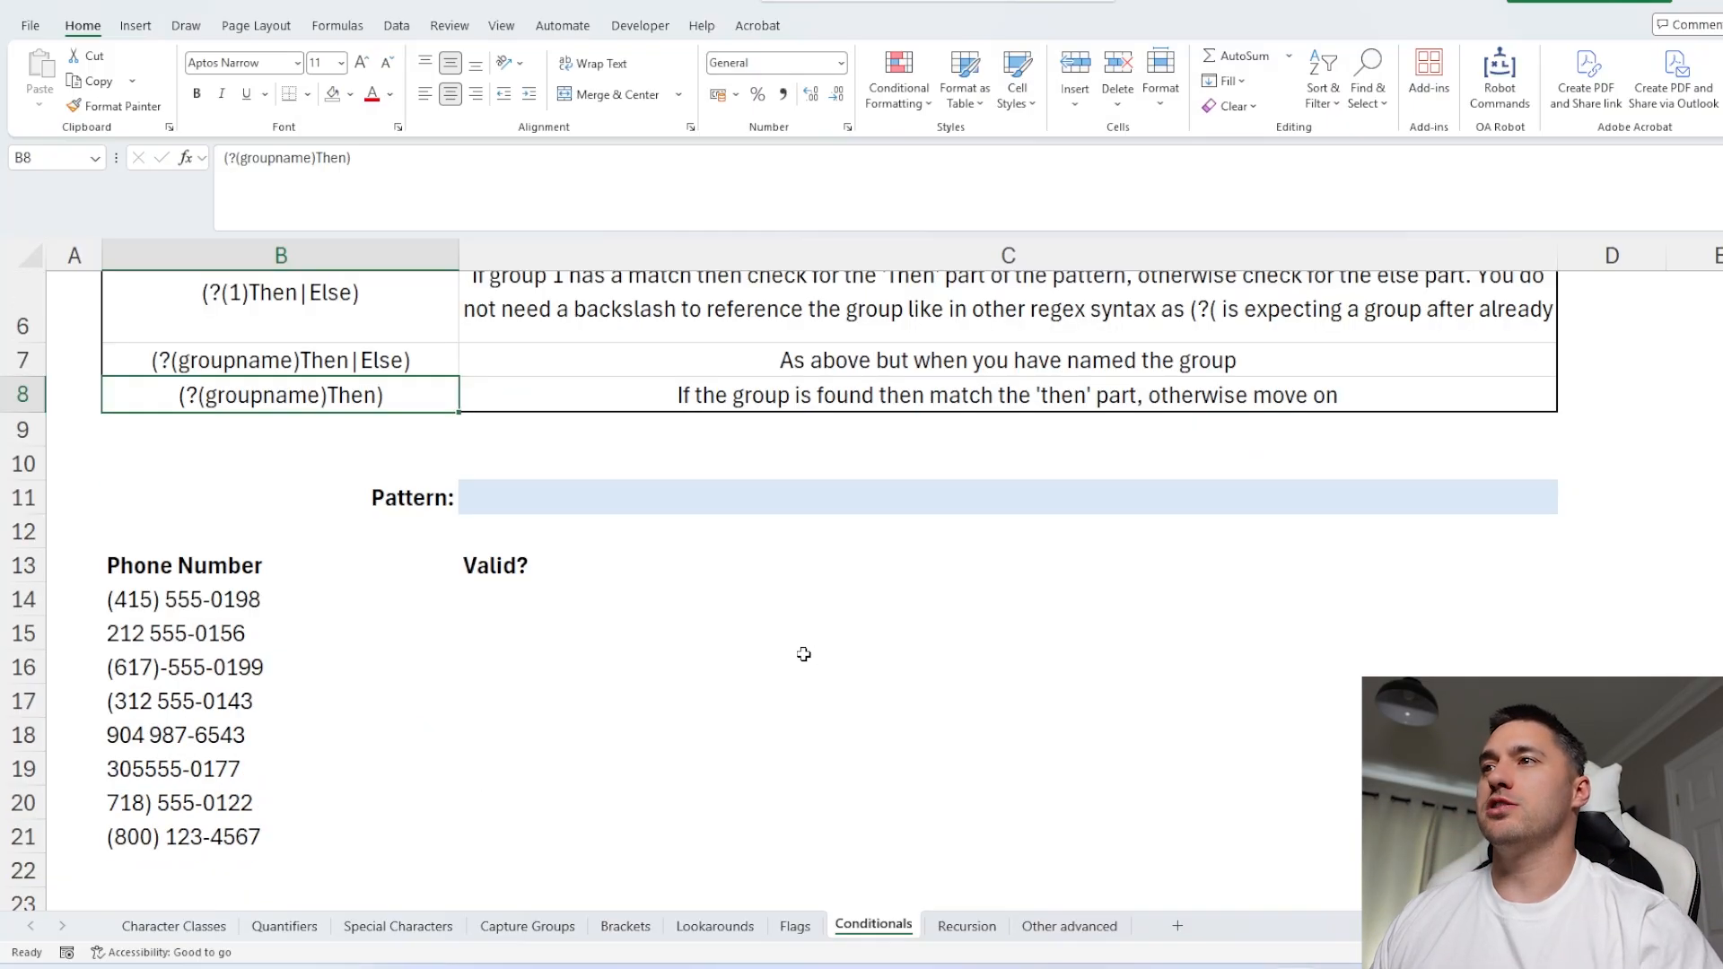
double_click(190, 599)
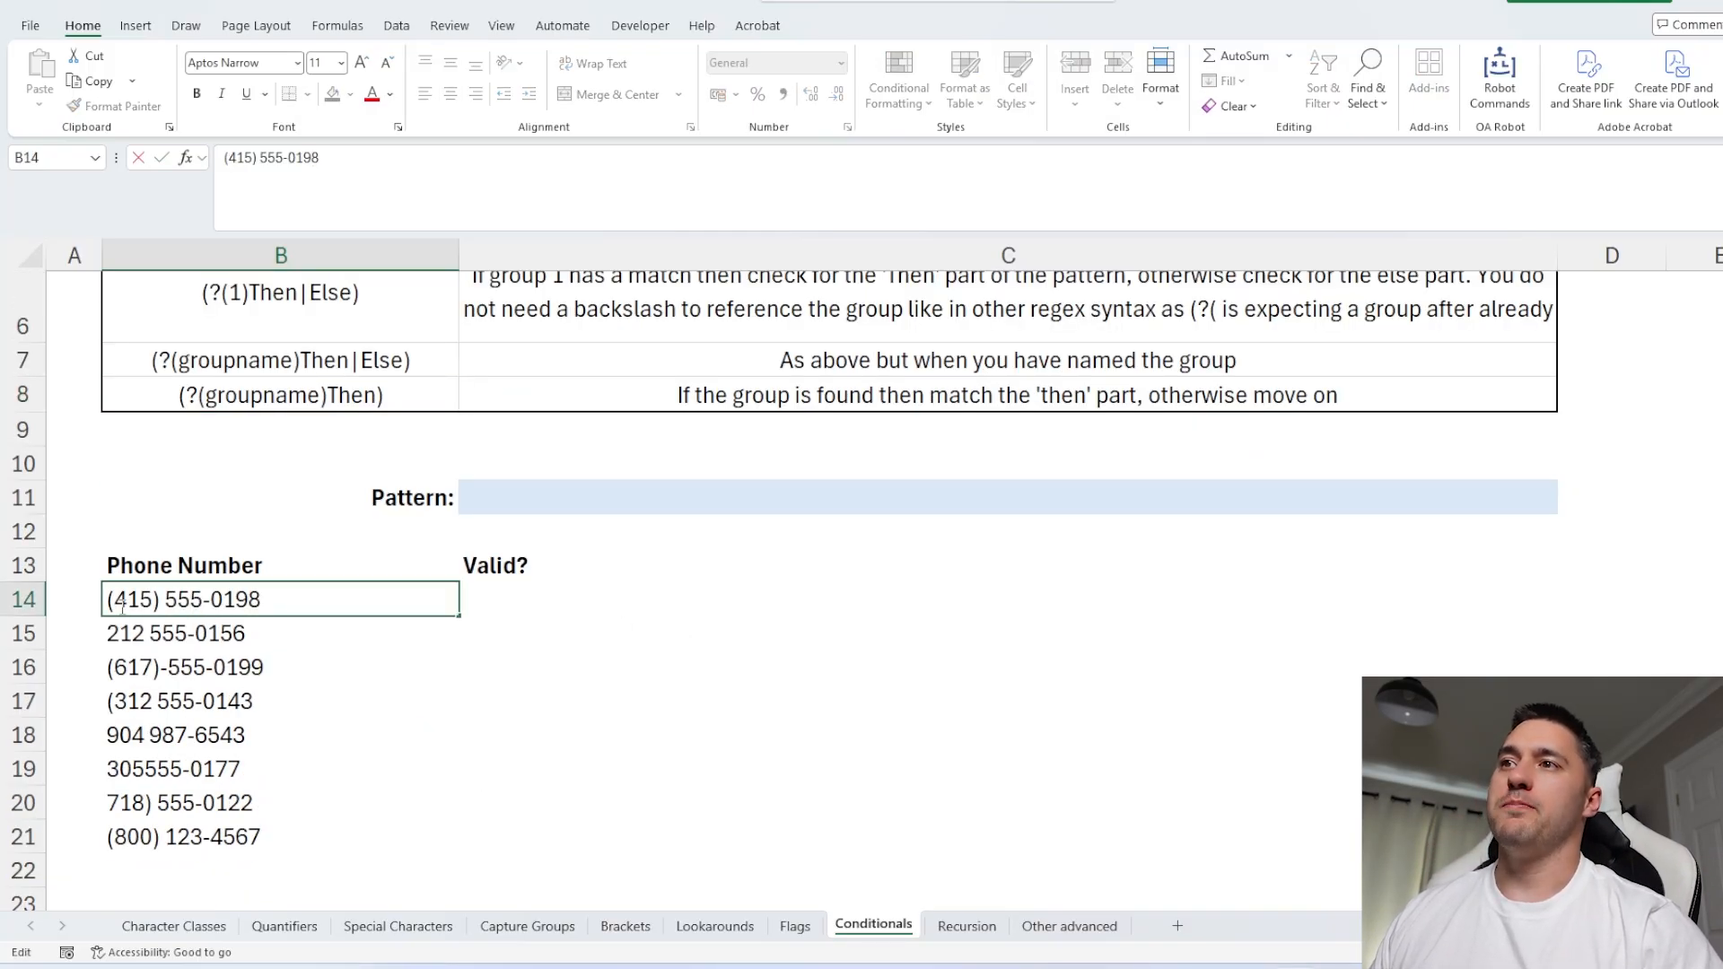
left_click_drag(159, 600, 265, 601)
left_click(173, 600)
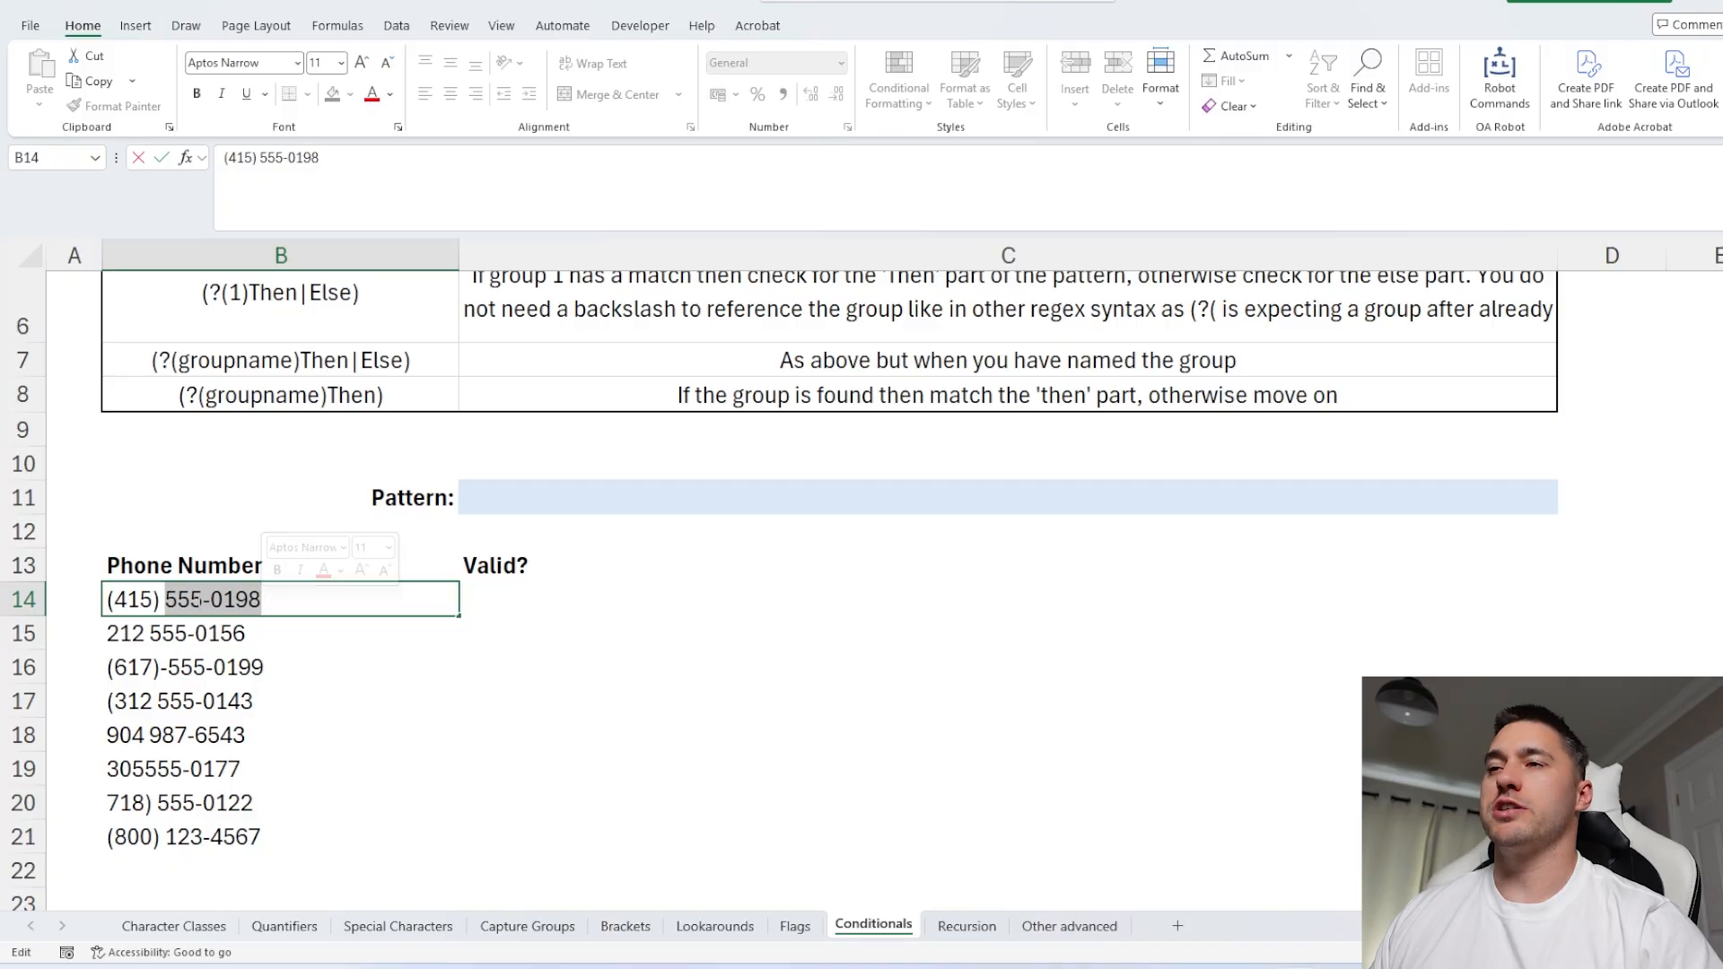
key("Escape")
double_click(160, 599)
left_click_drag(159, 600, 105, 602)
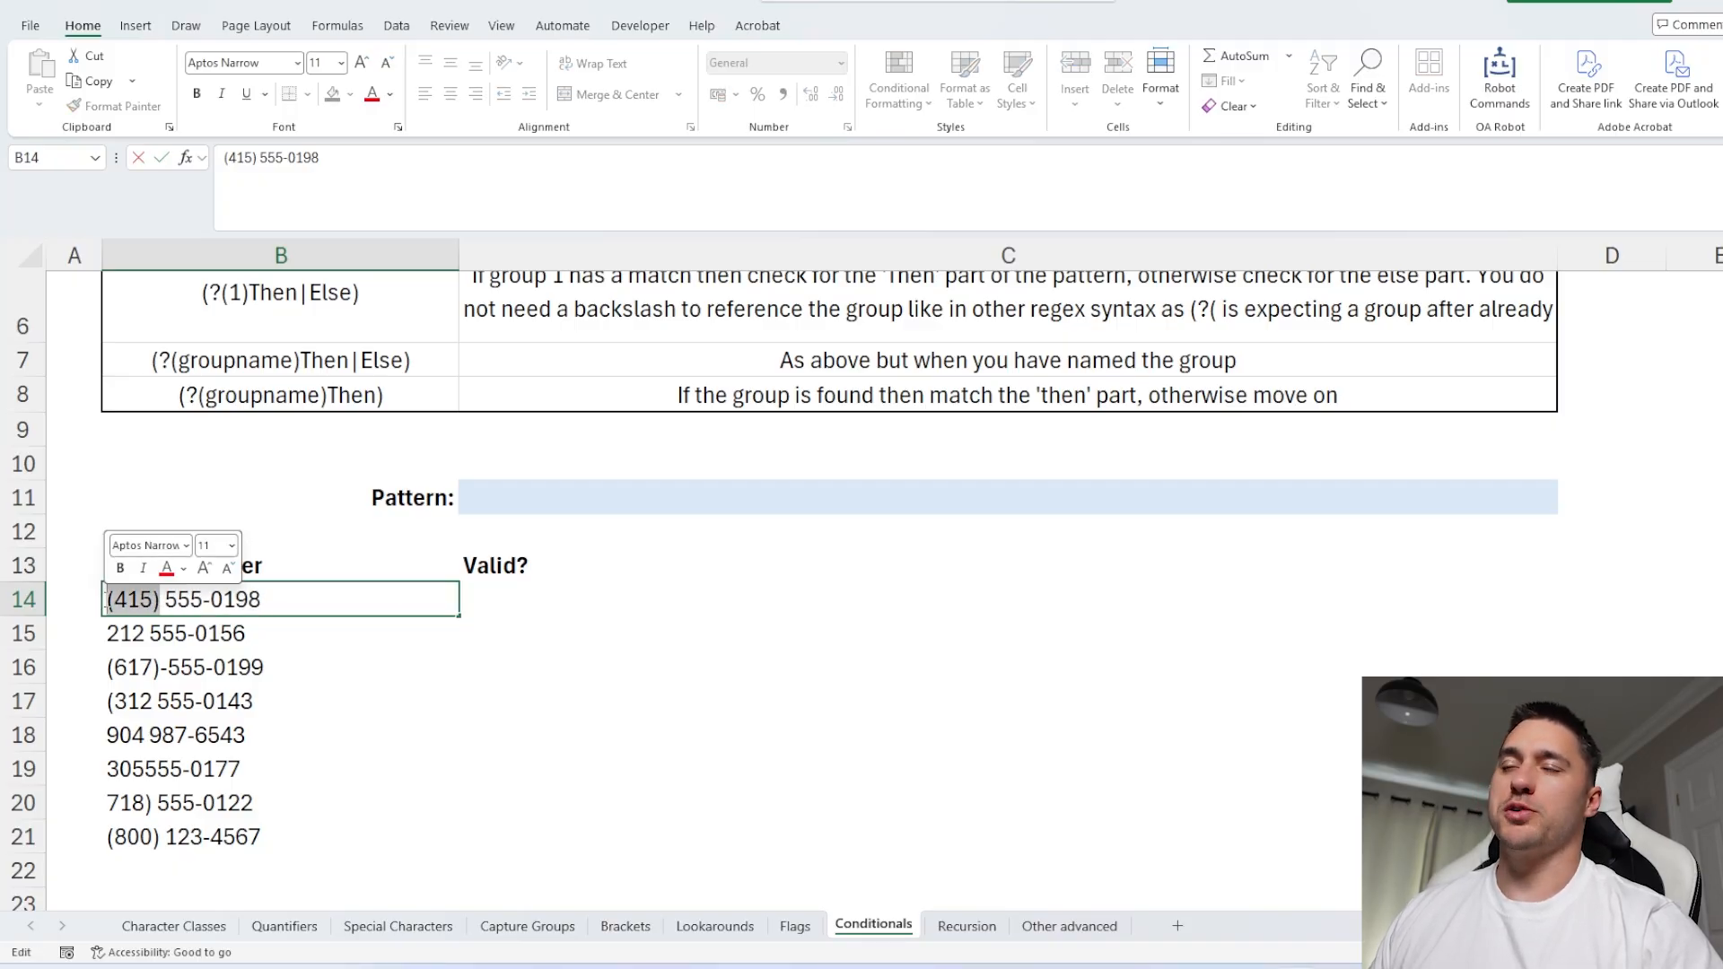
left_click(134, 633)
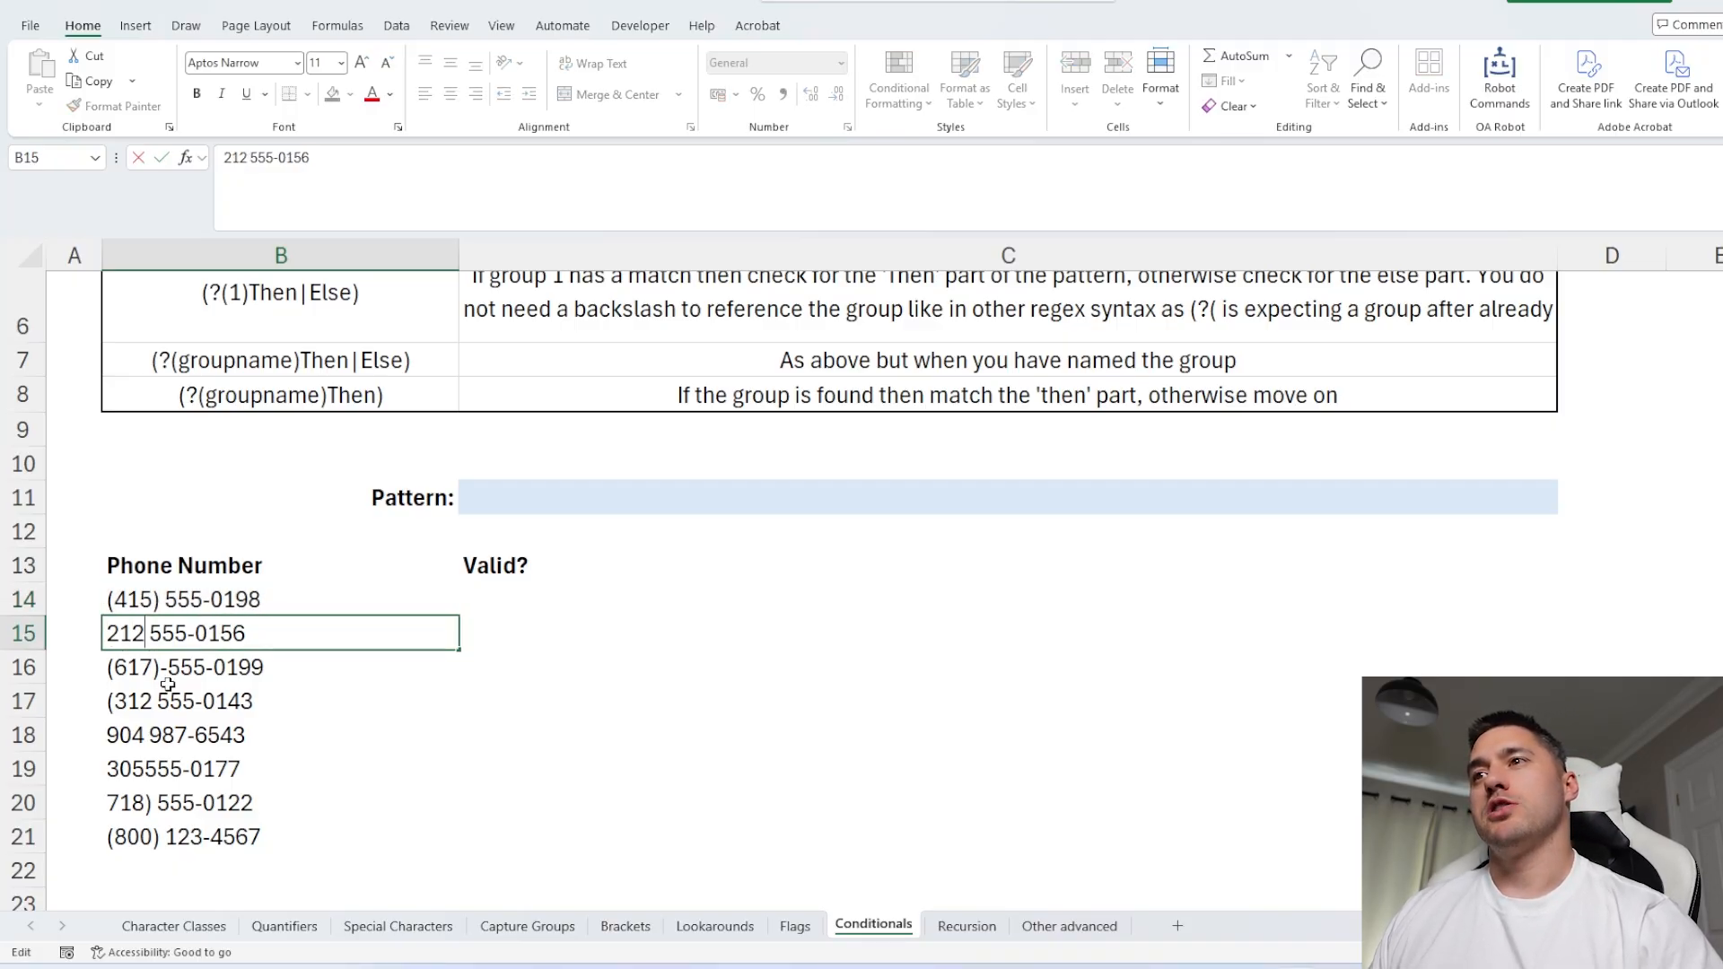
left_click(112, 669)
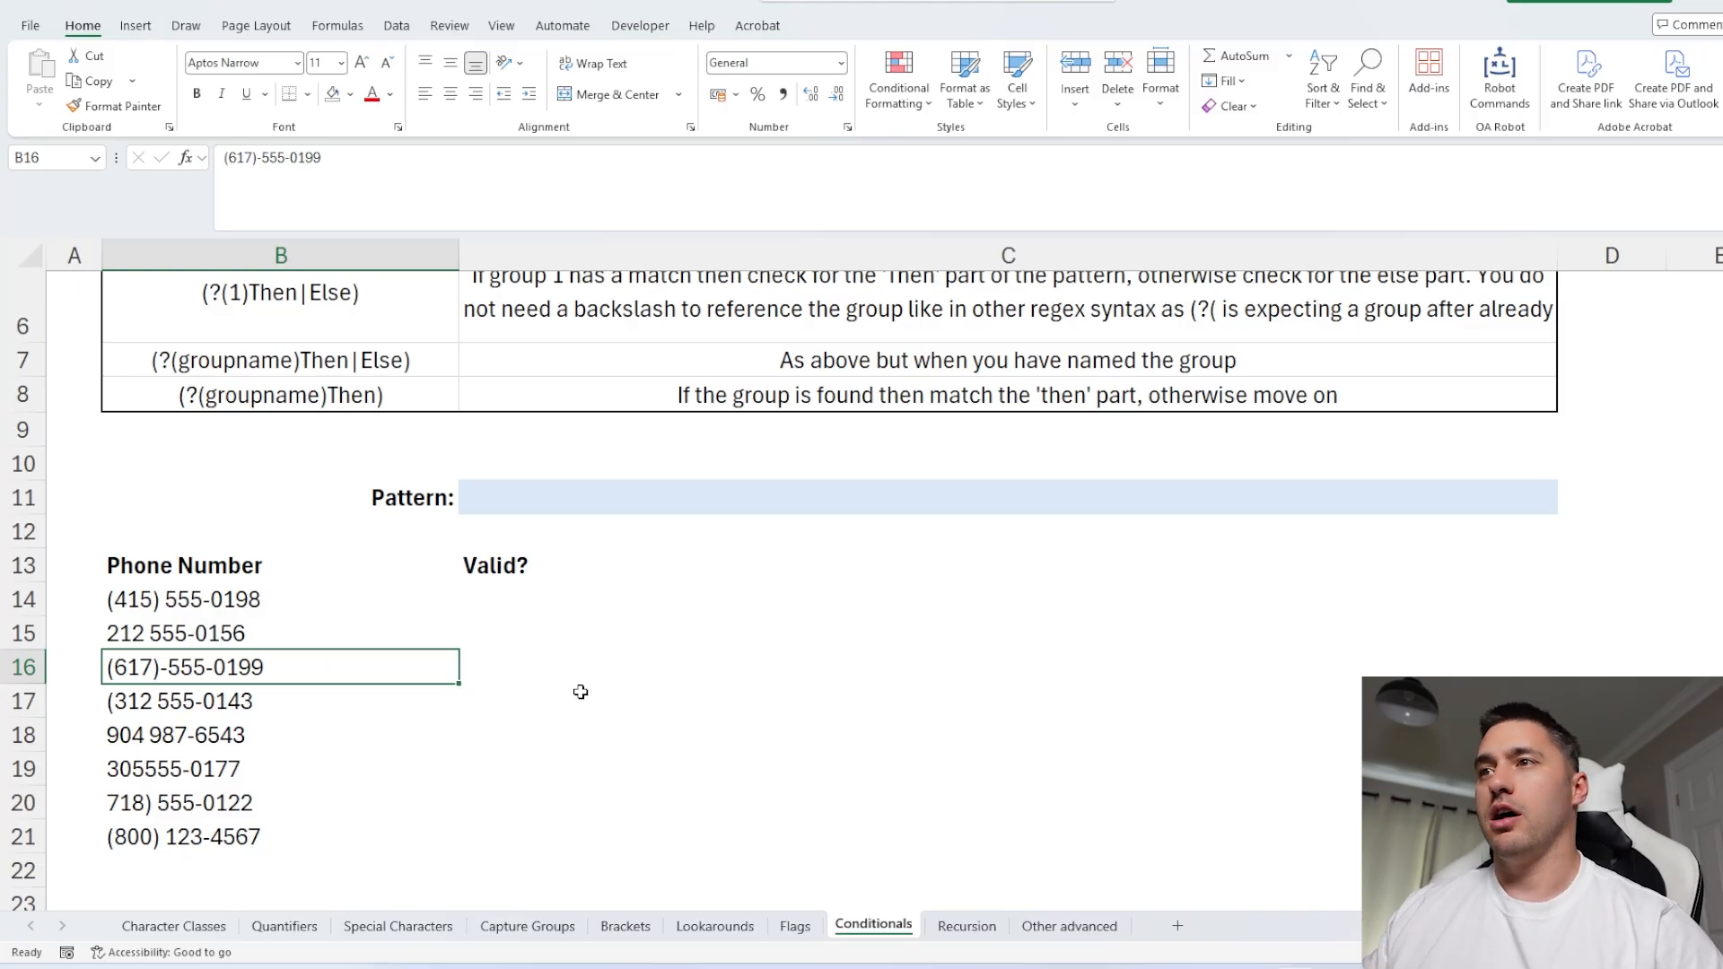
- Start the regex pattern in C11 with an optional captured opening parenthesis and three digits: ^(\()?\d{3}
left_click(544, 508)
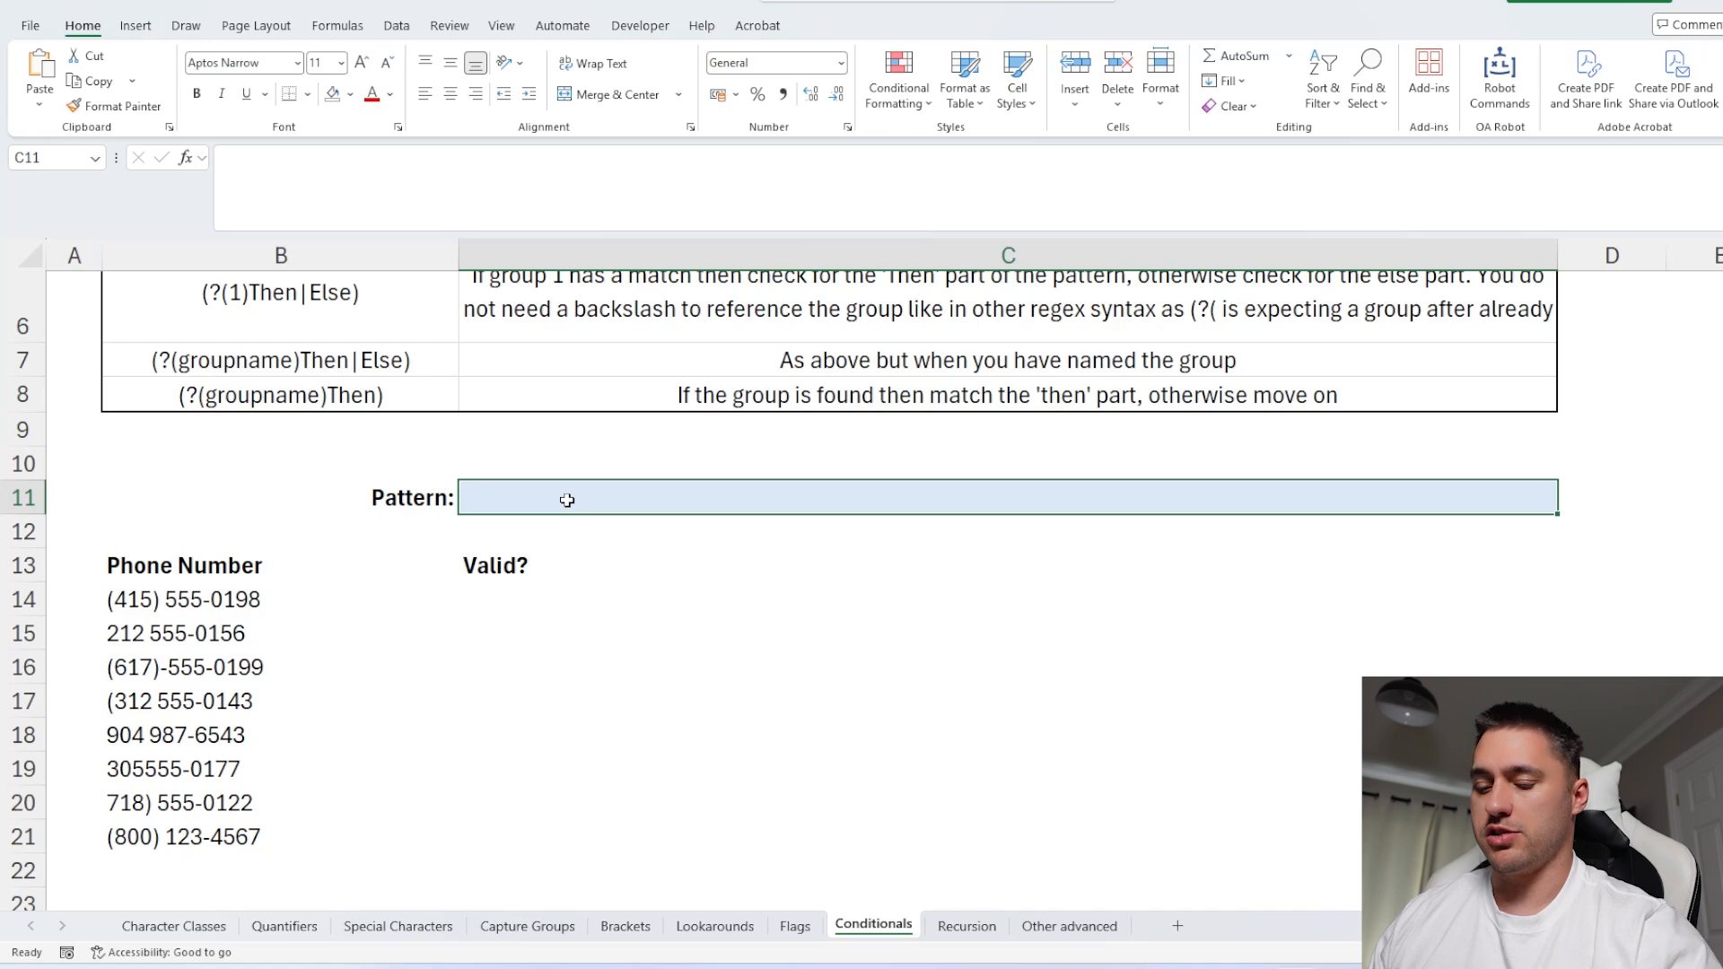
type("^\\(")
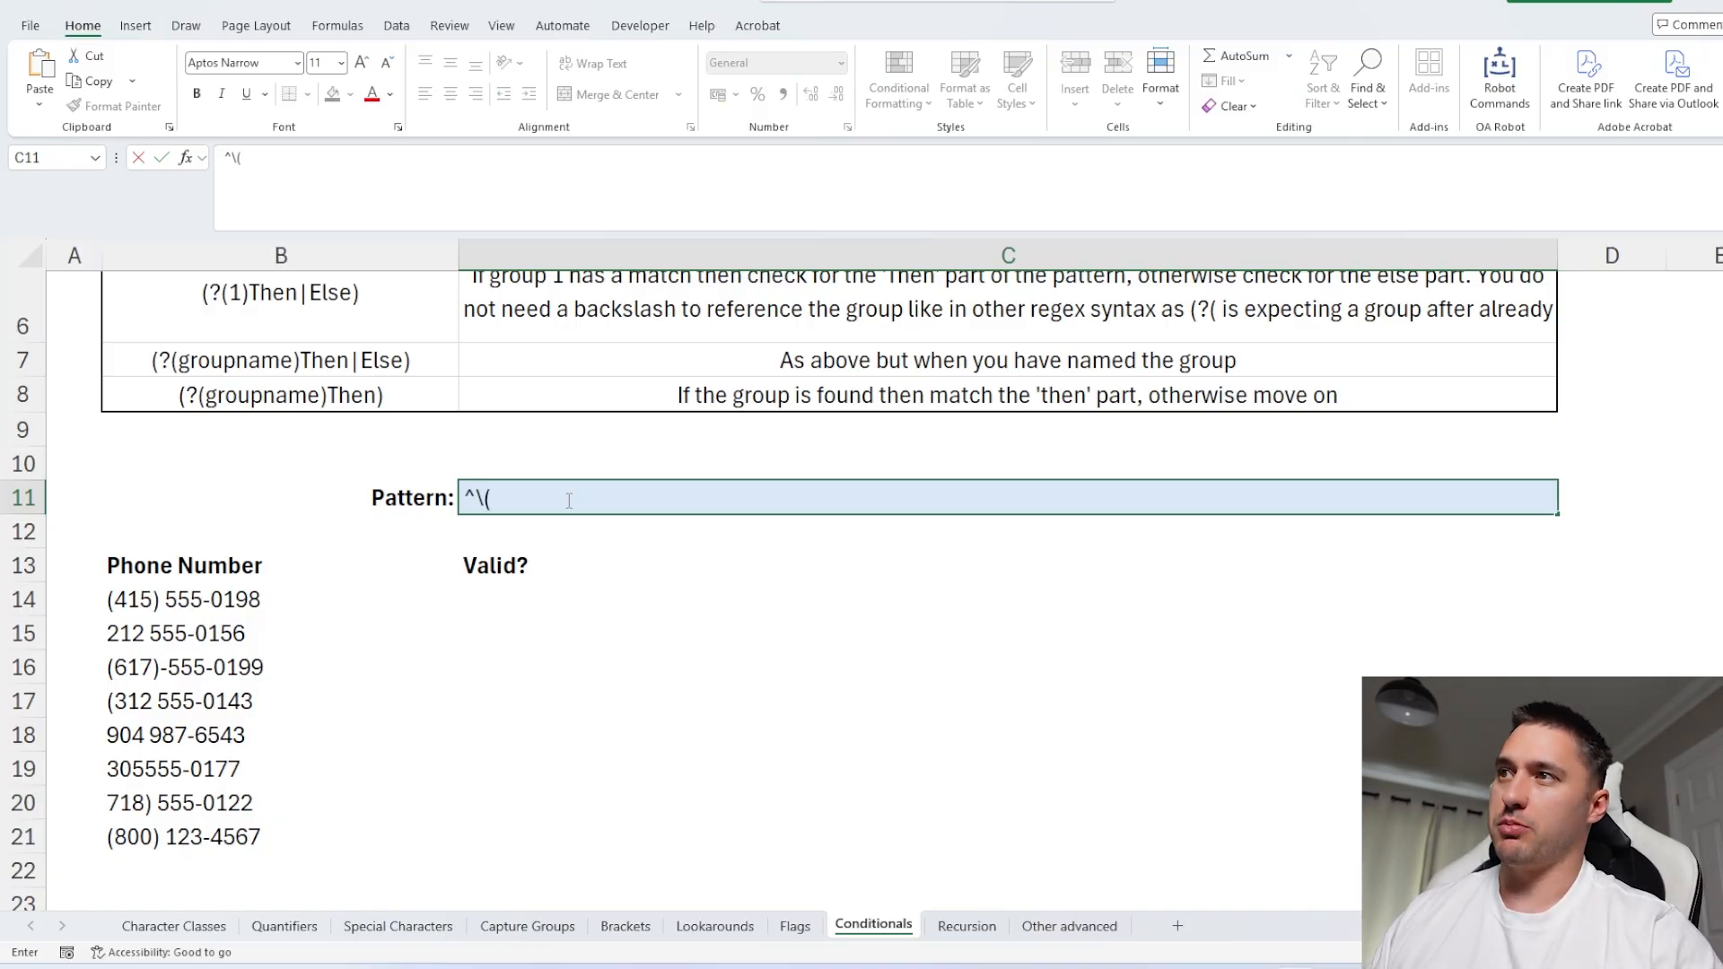
left_click(489, 499)
left_click_drag(476, 500, 492, 500)
left_click(506, 501)
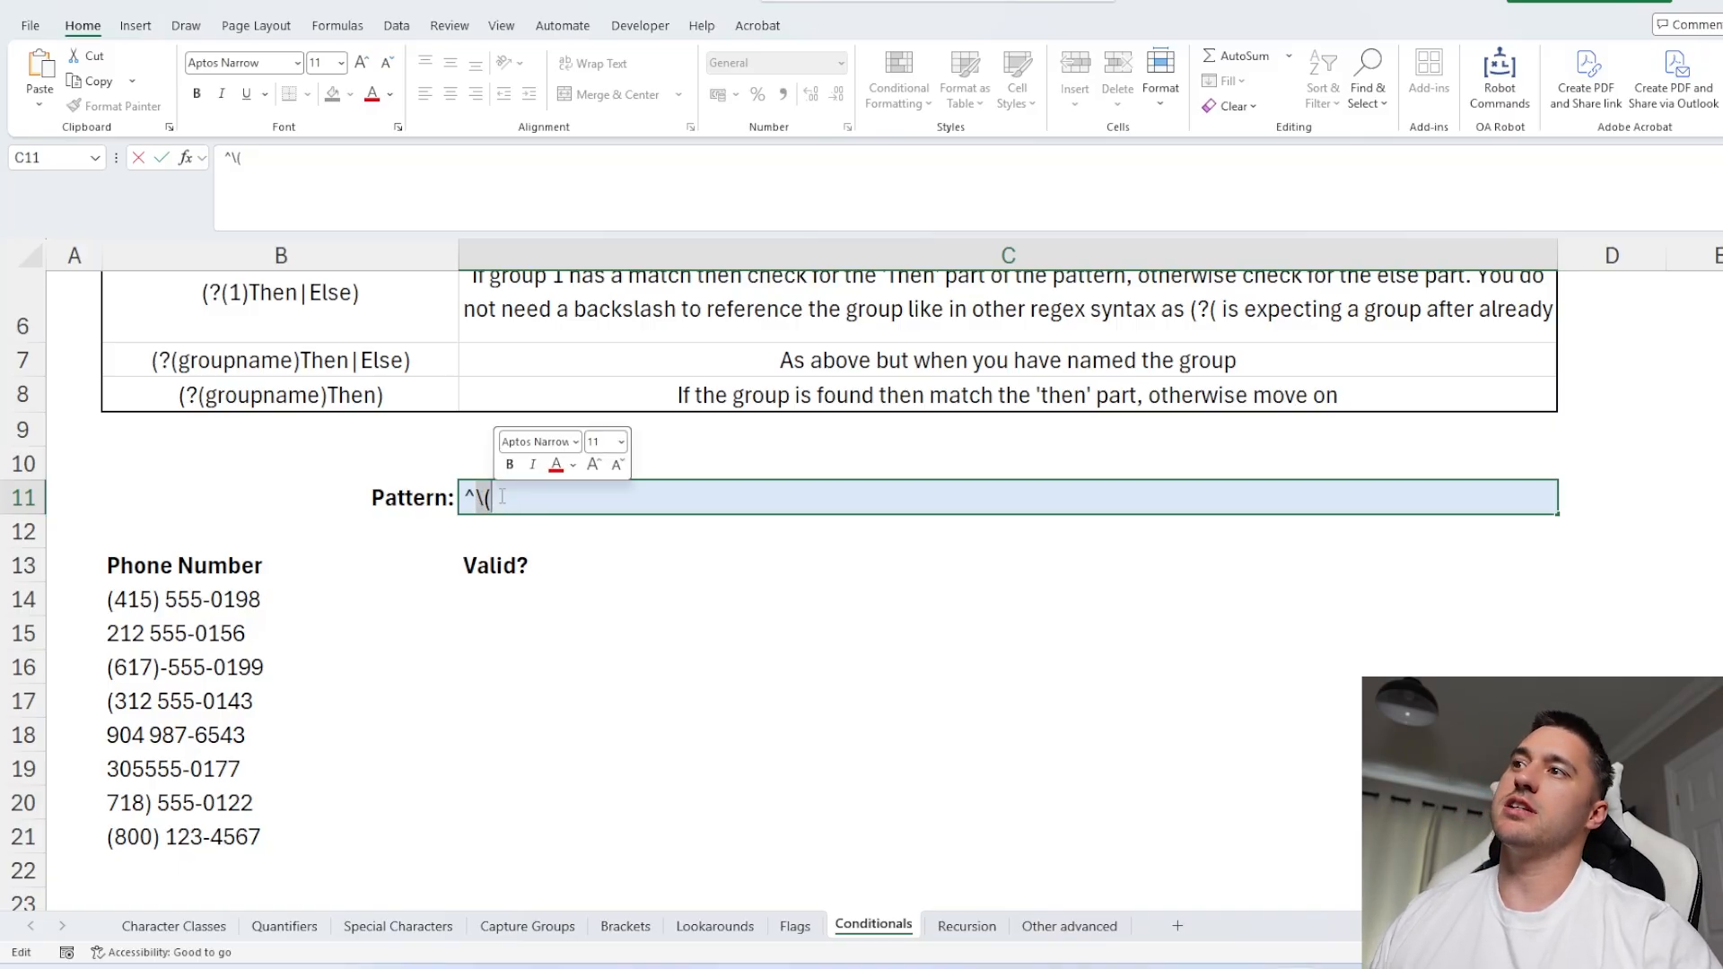
left_click(540, 501)
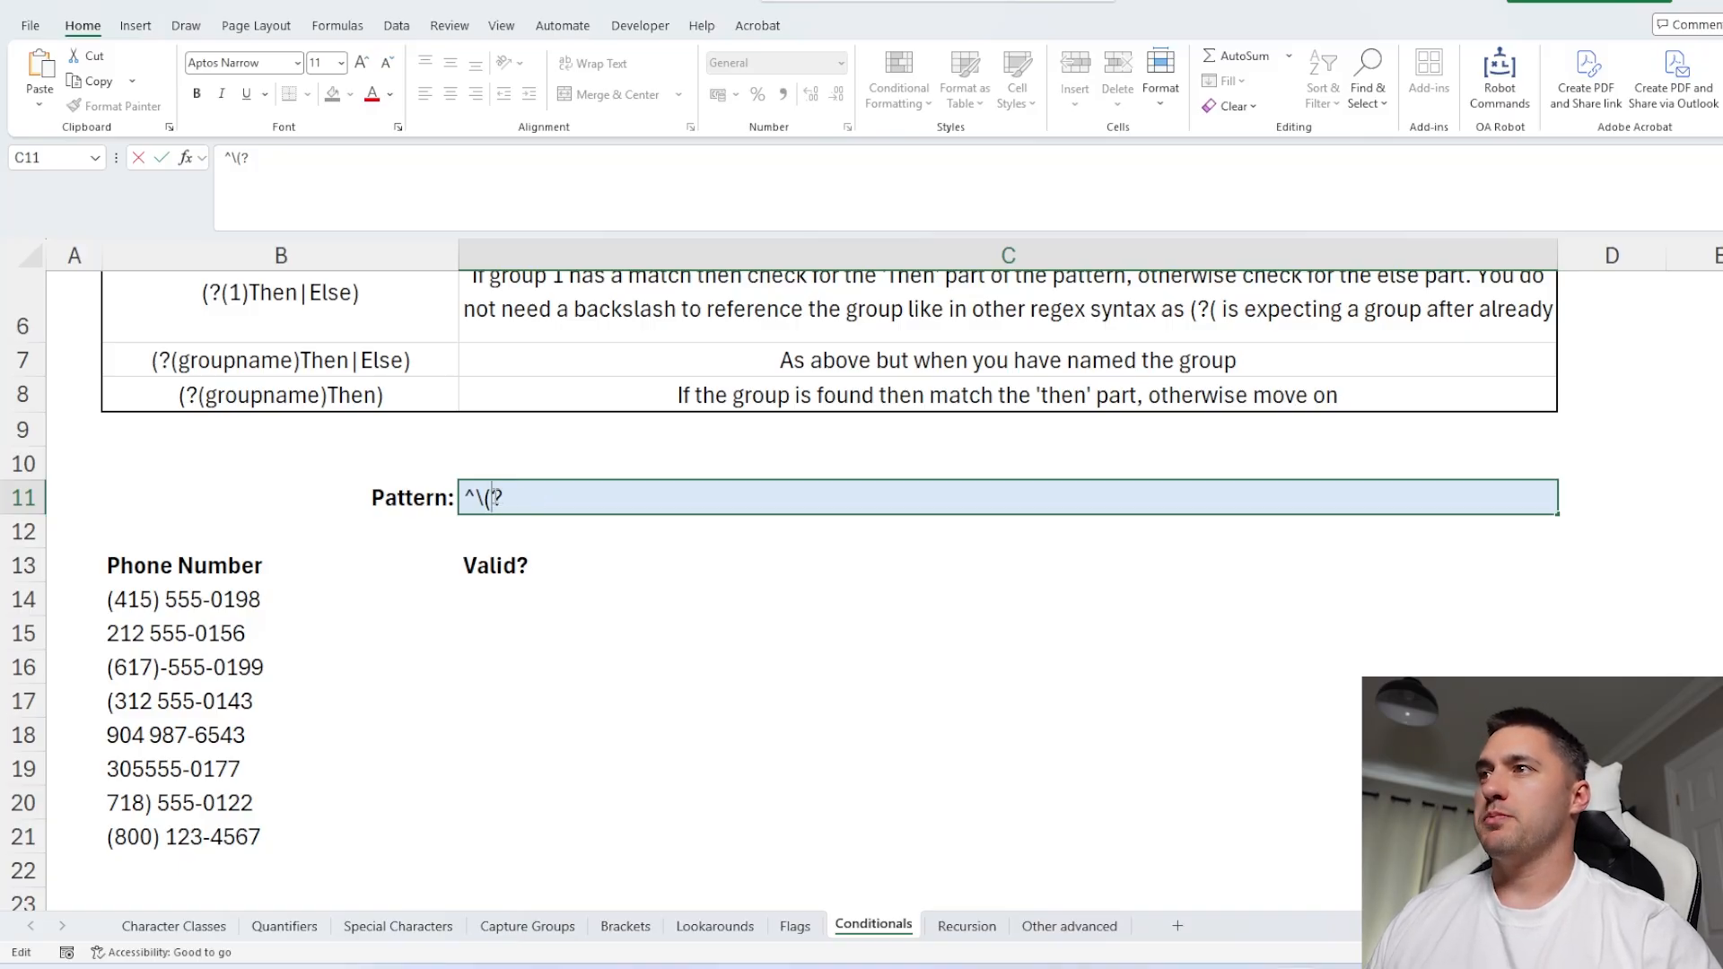
type(")")
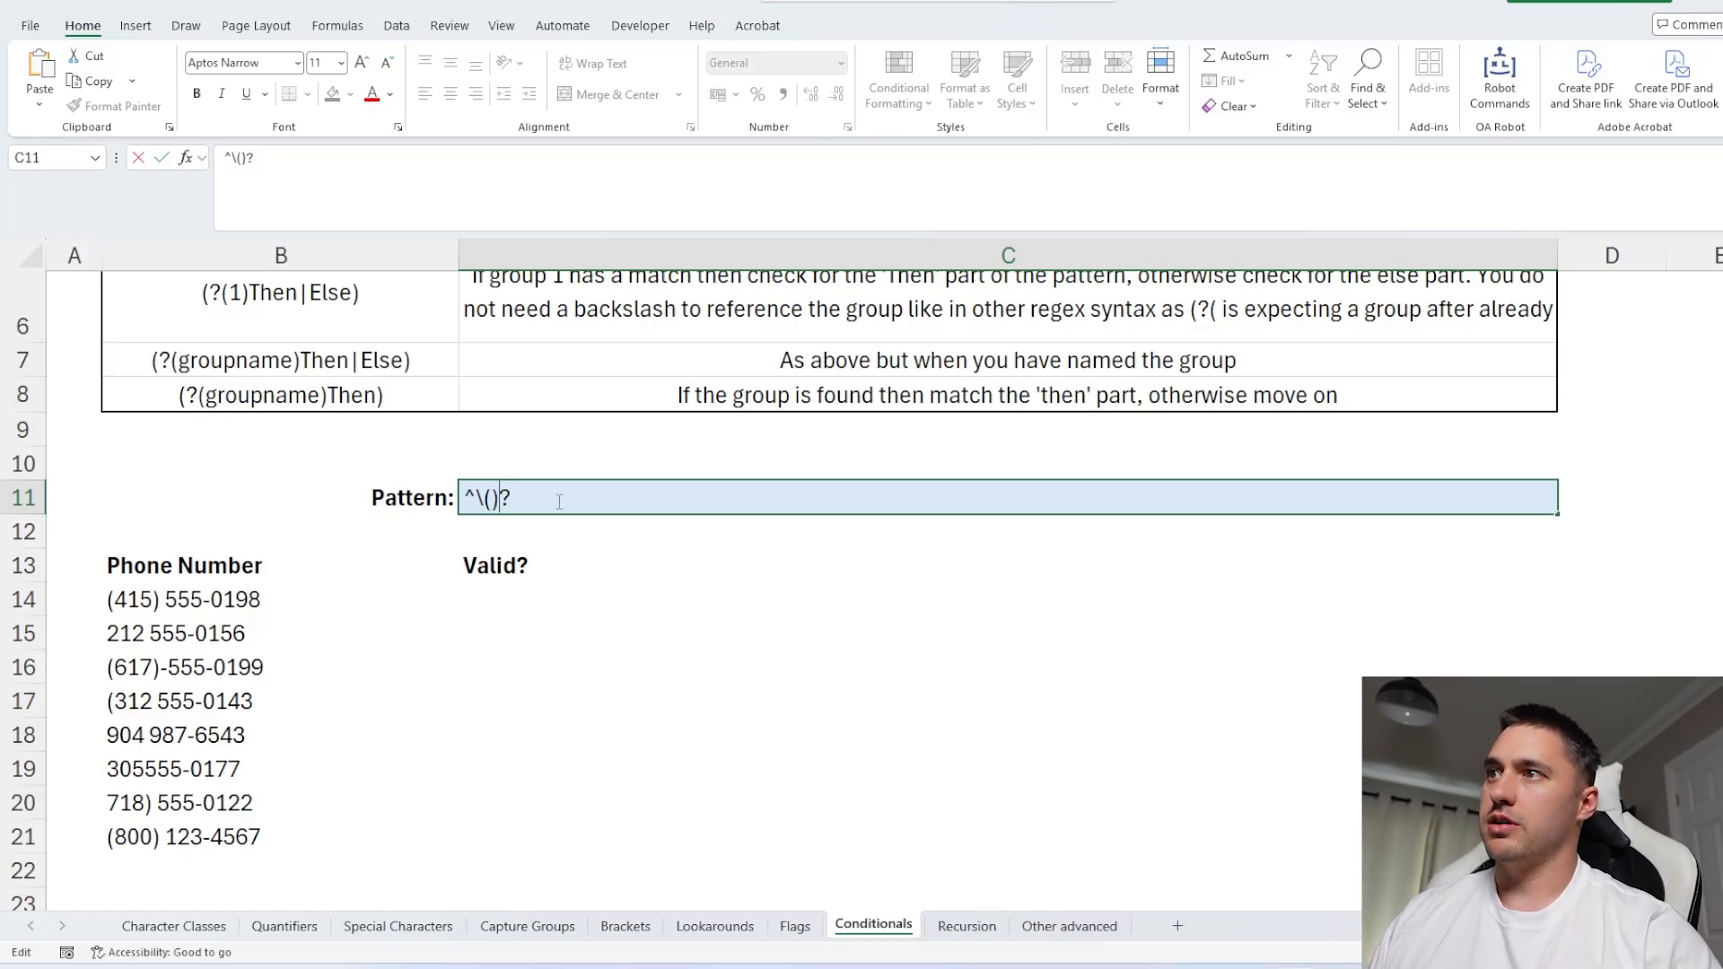
left_click(476, 499)
type("()?")
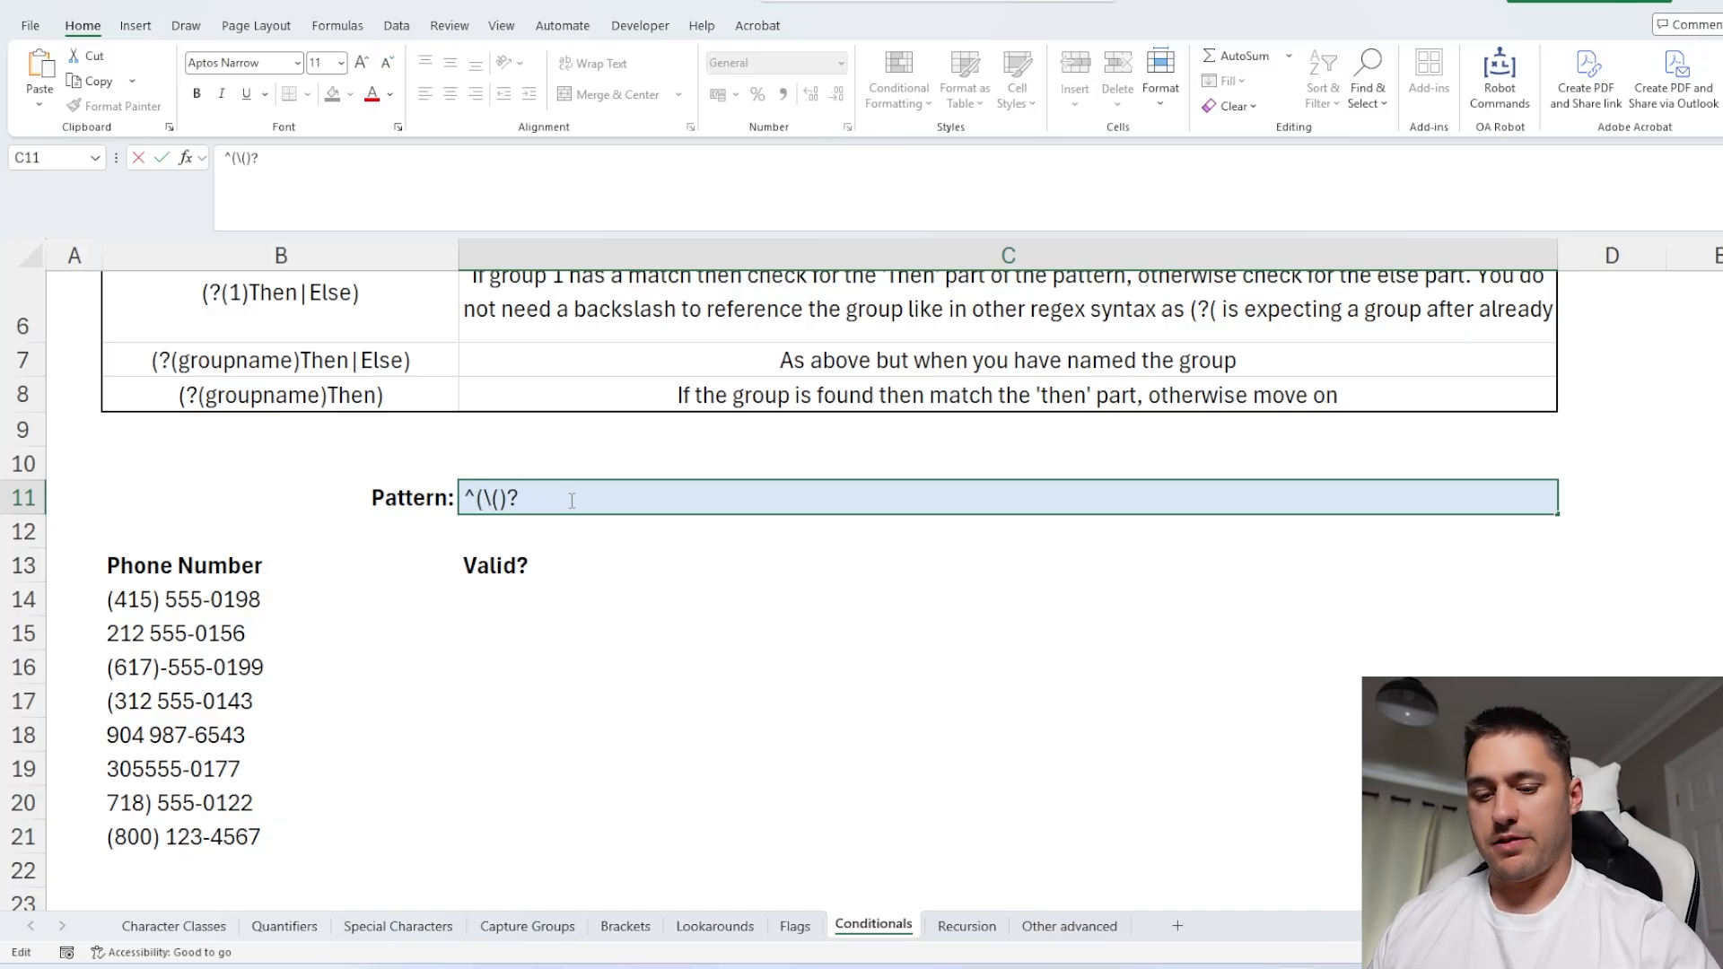
type("\\d{")
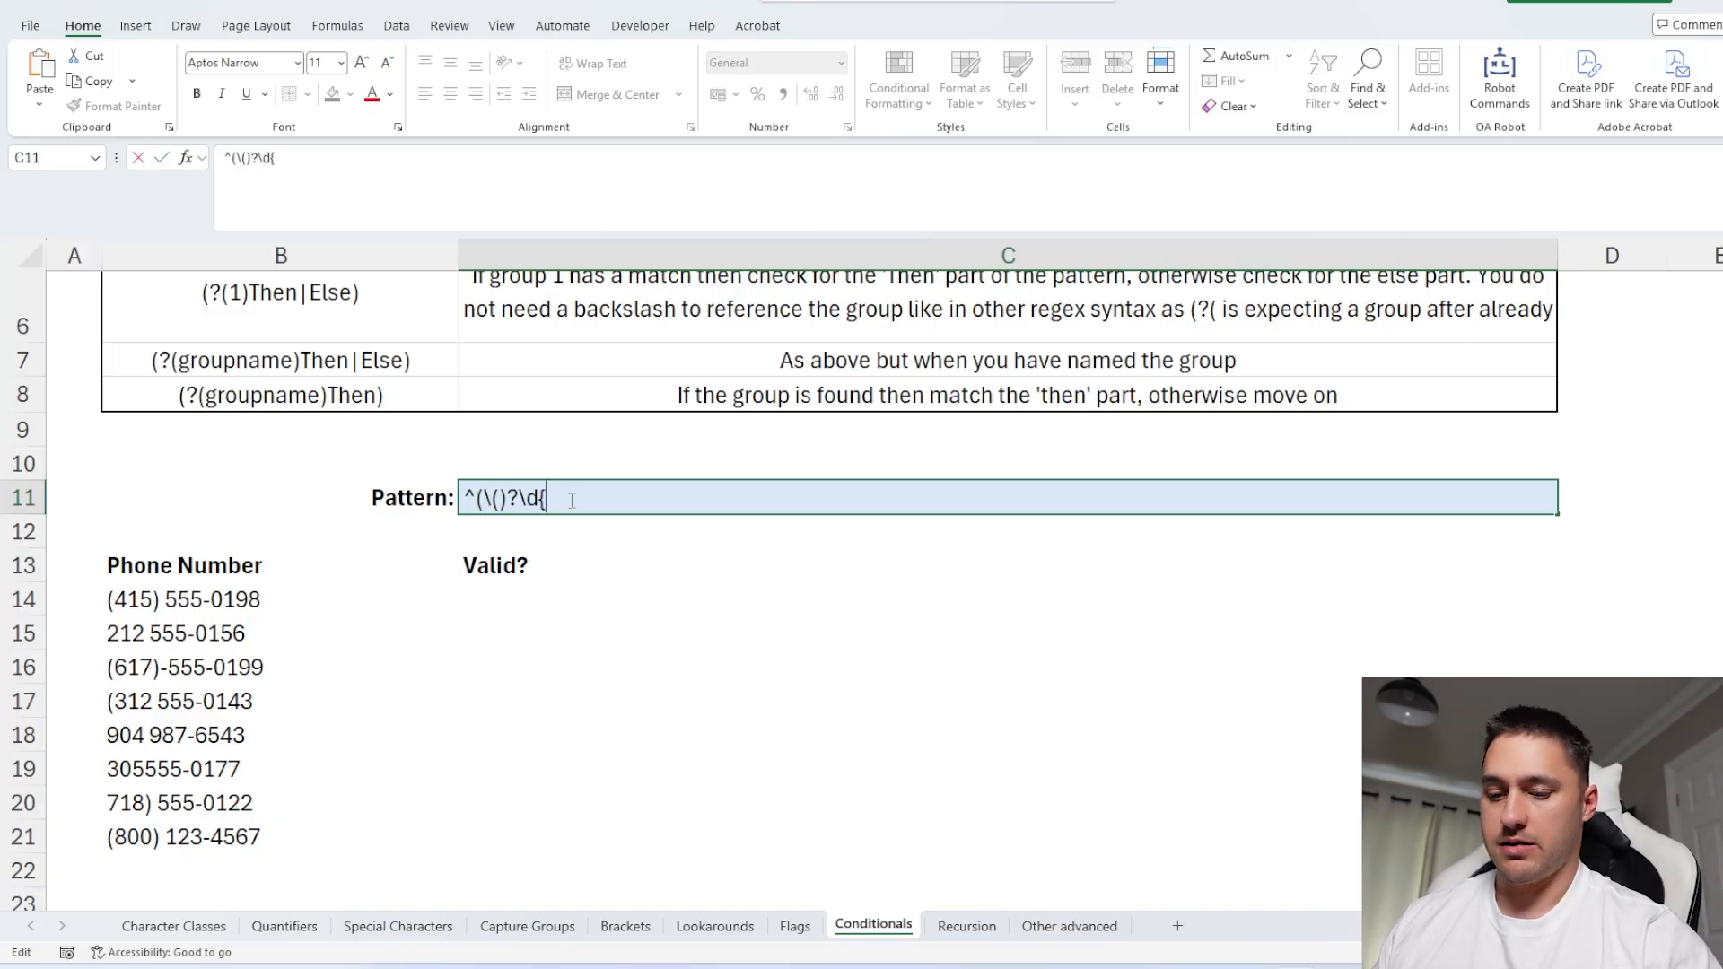
type("3}")
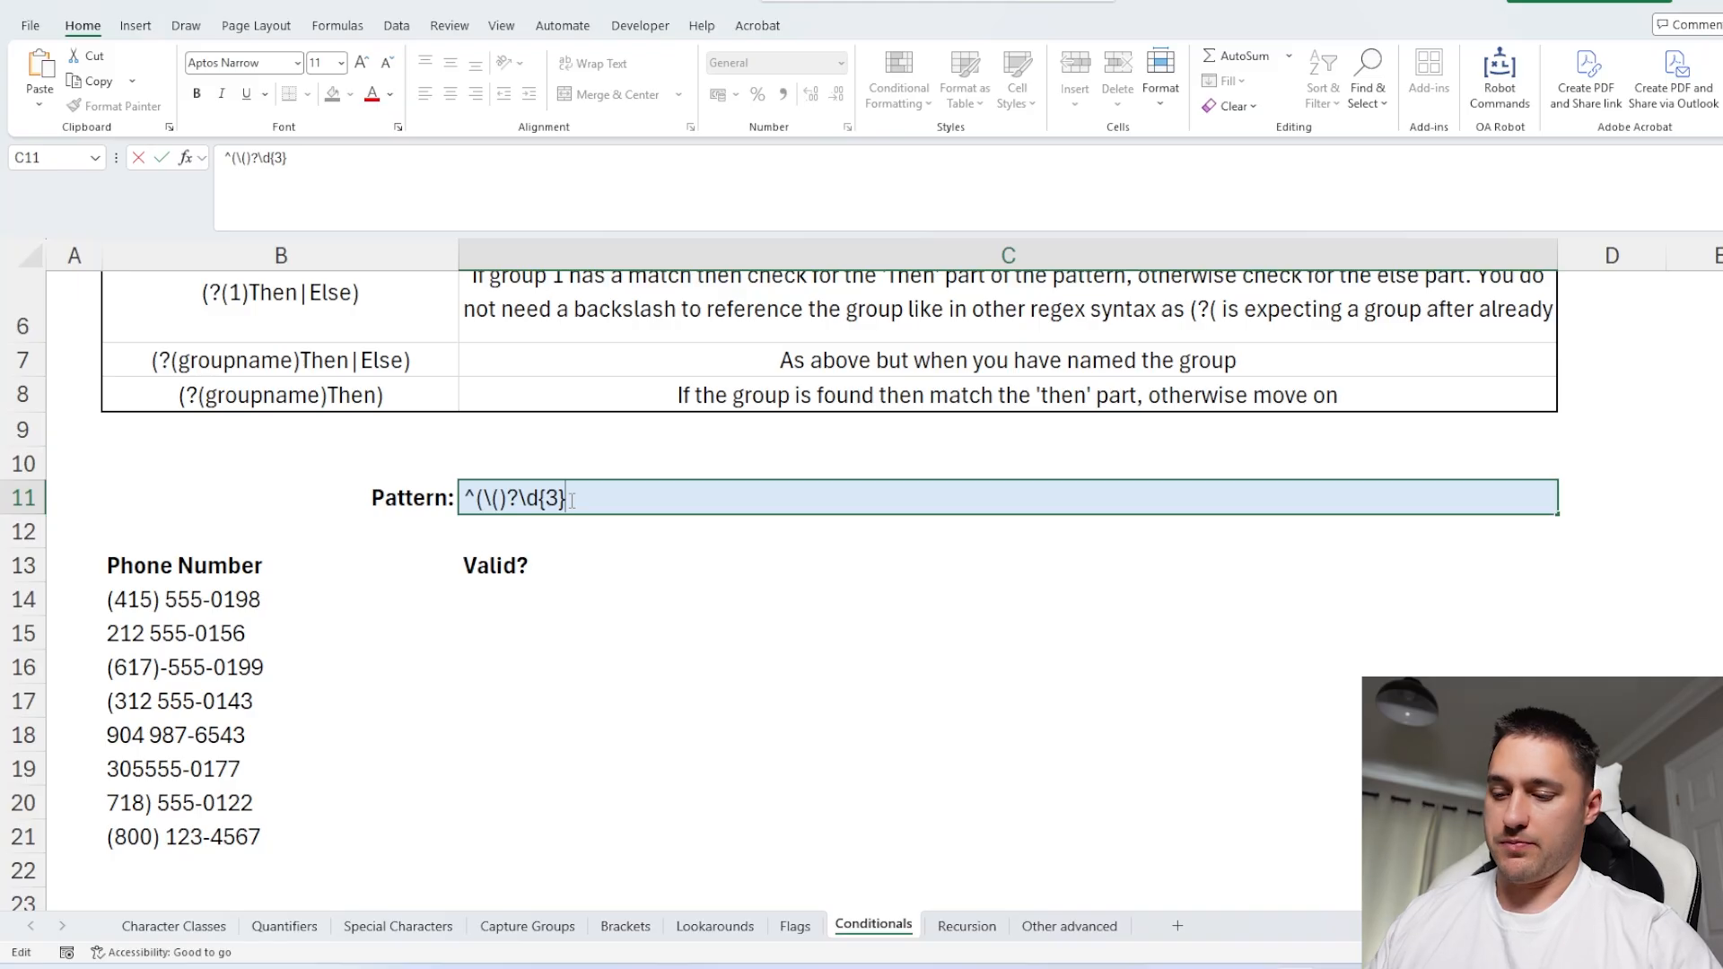
- Append the conditional (?(1)\)) to the C11 pattern to require a closing parenthesis when group 1 matches
type("(?")
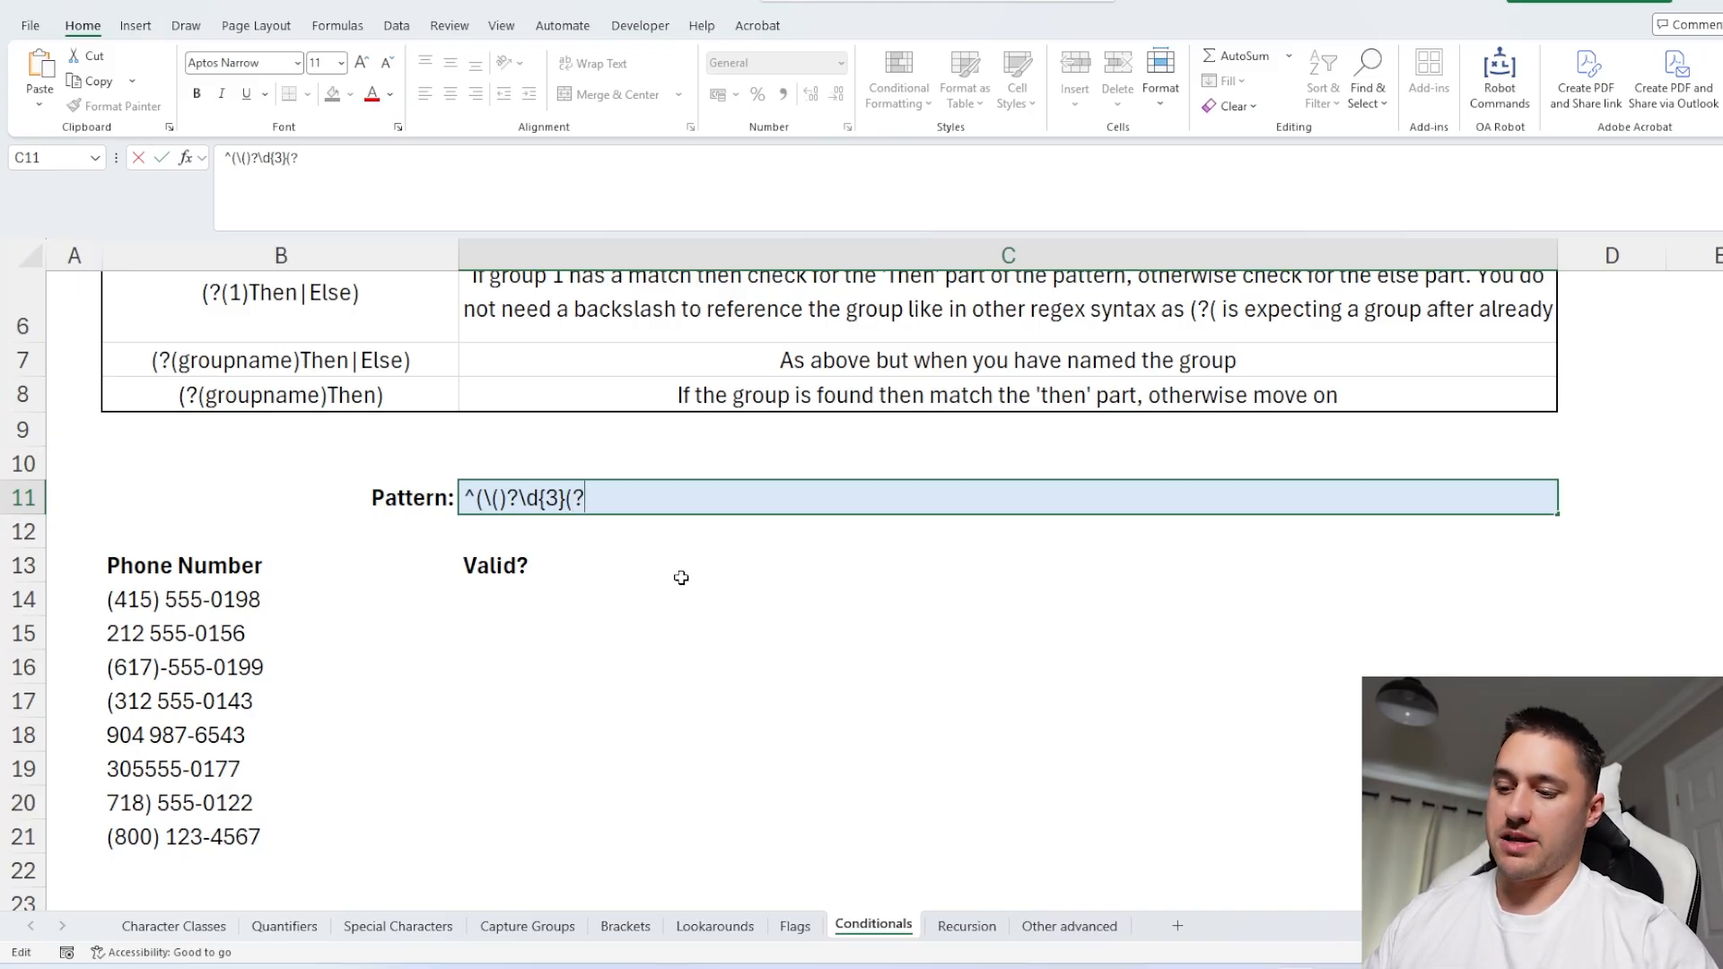
type("()")
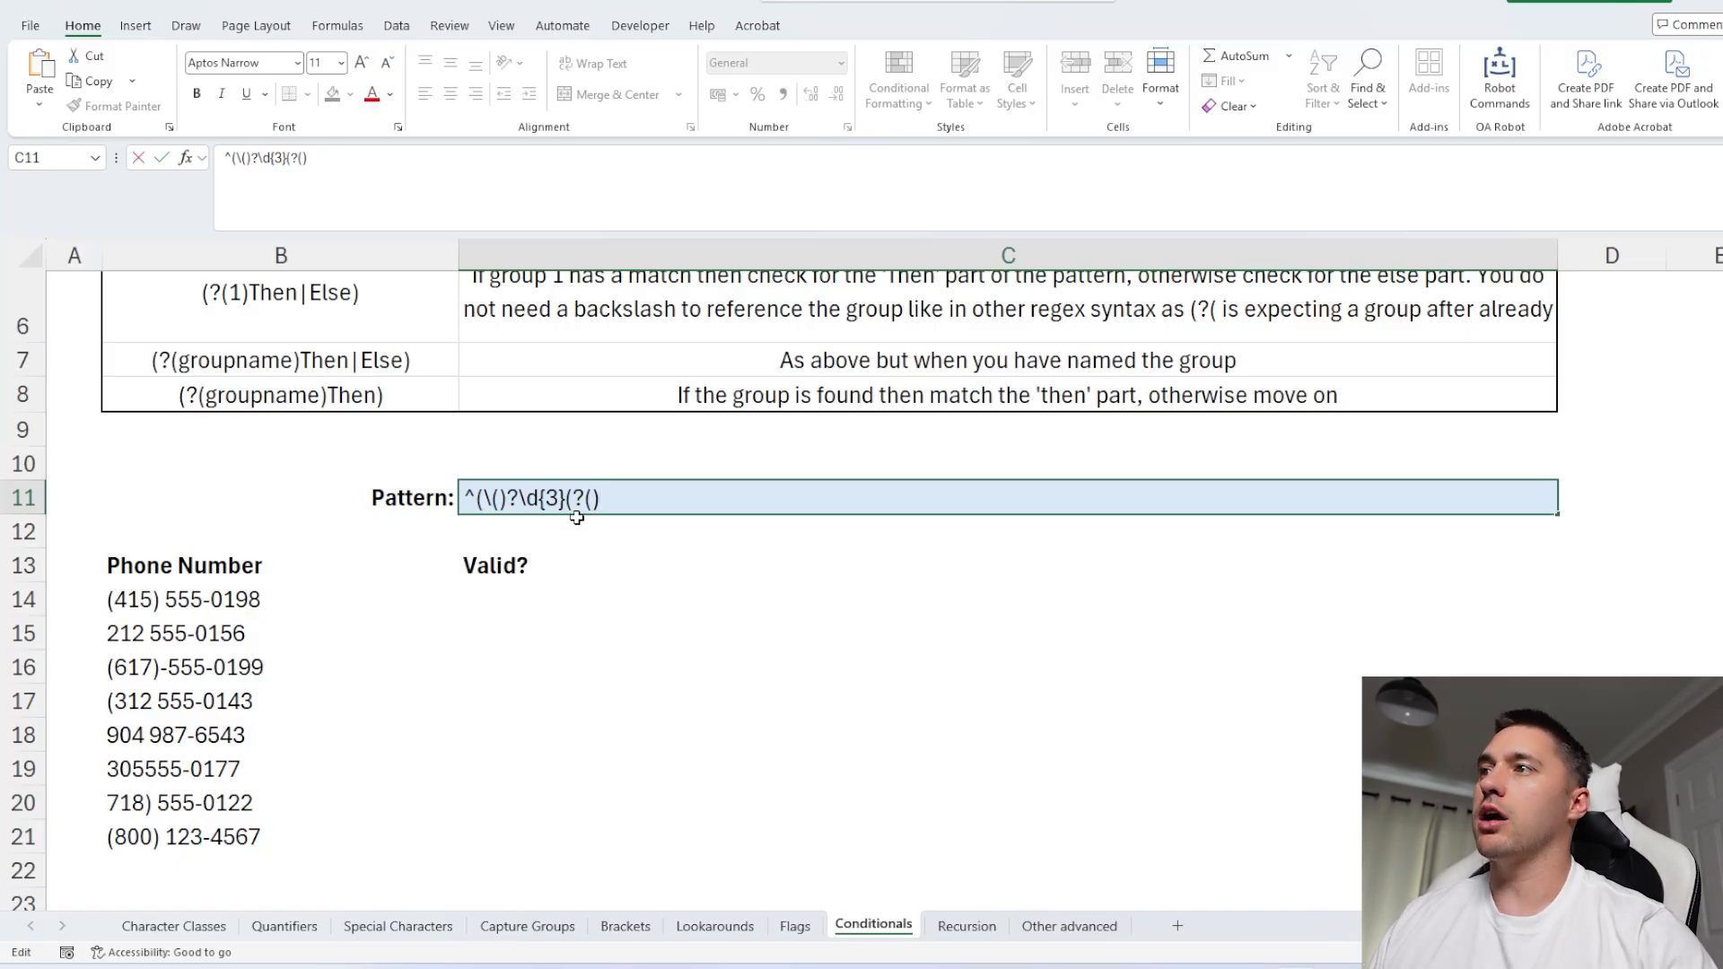
key("Left")
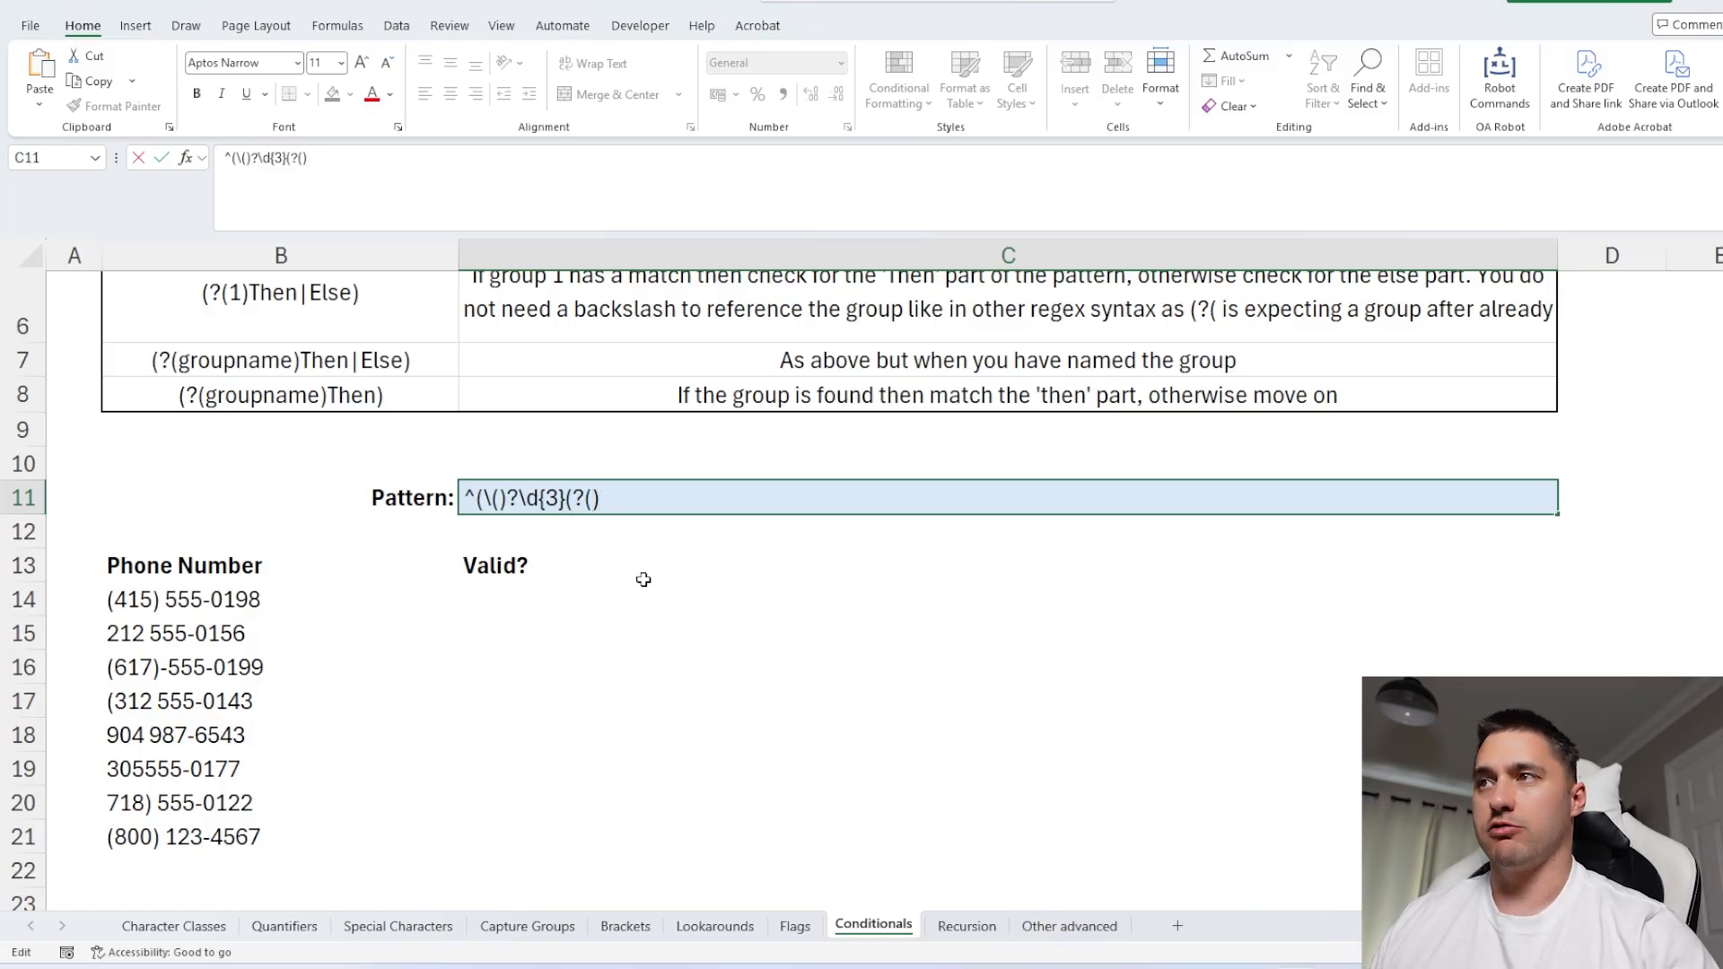
type("1")
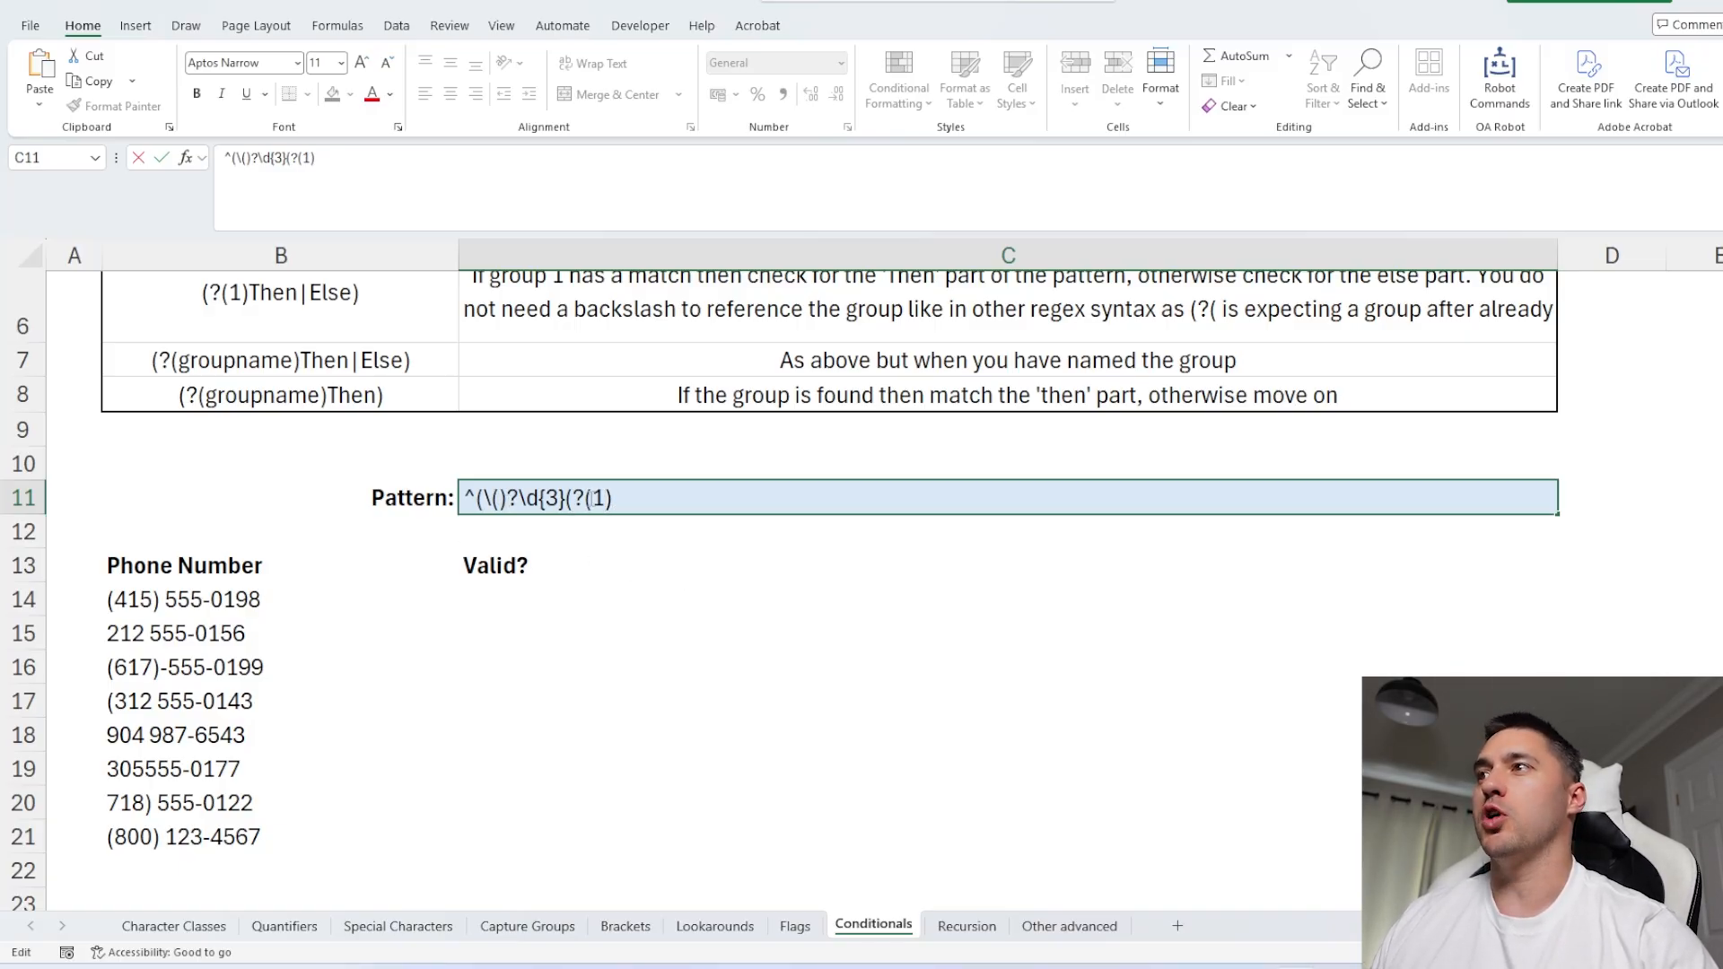
key("Right")
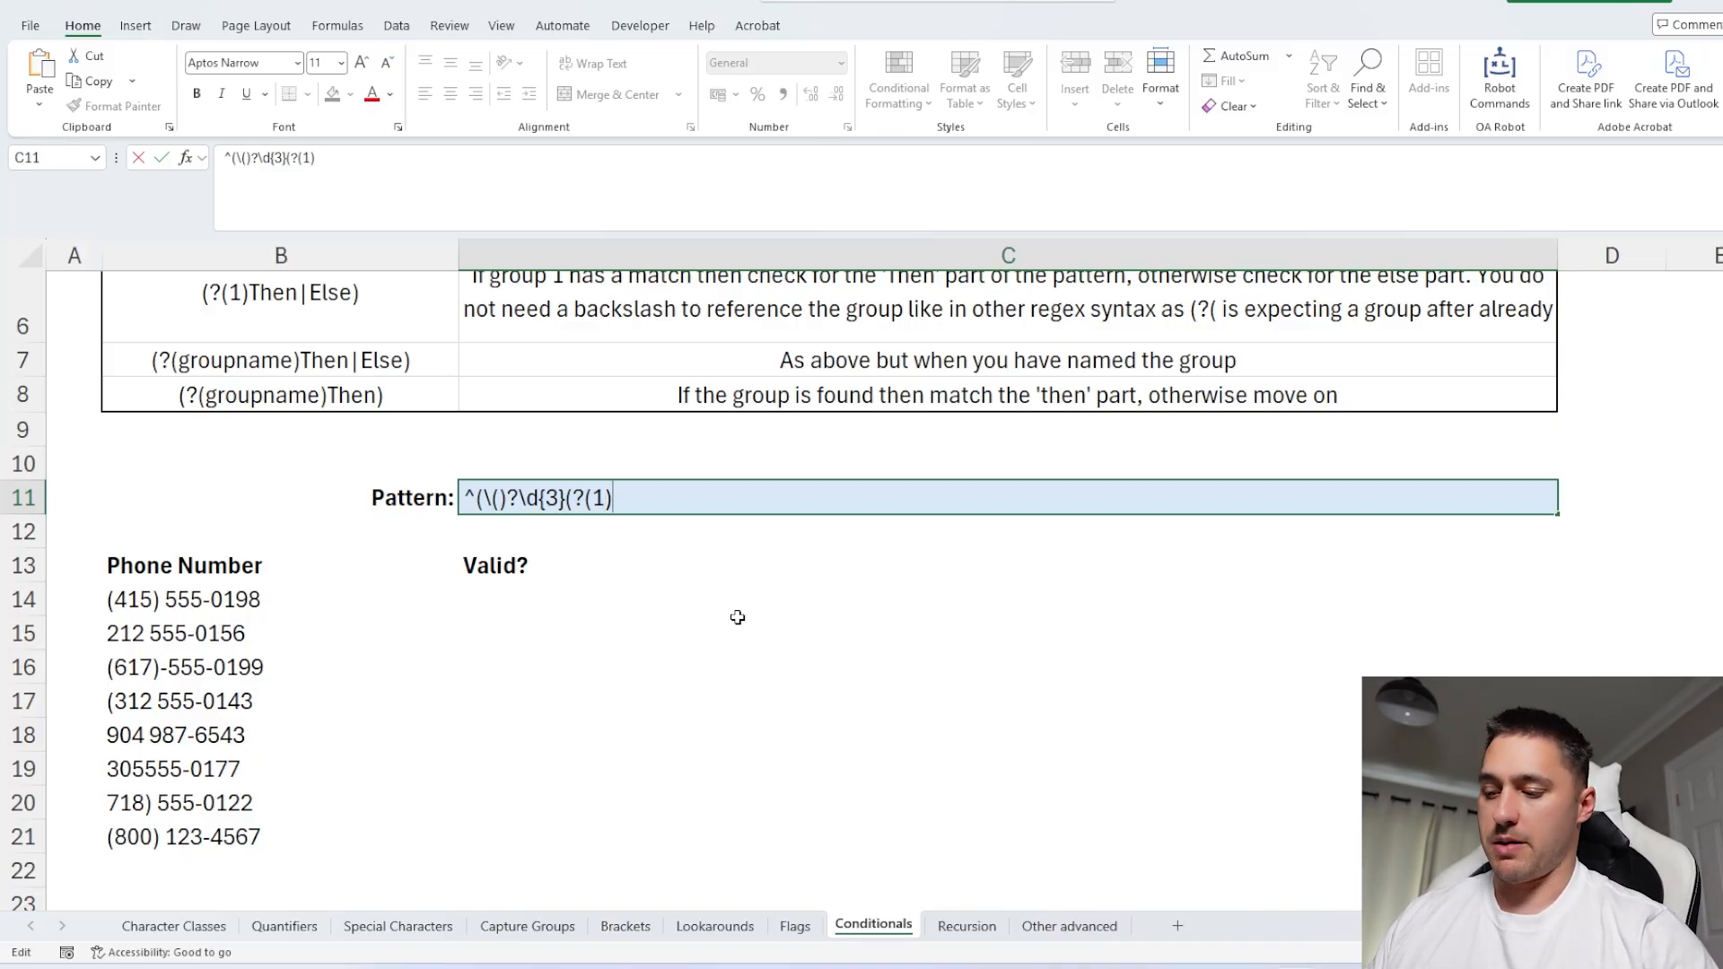
type("\\)")
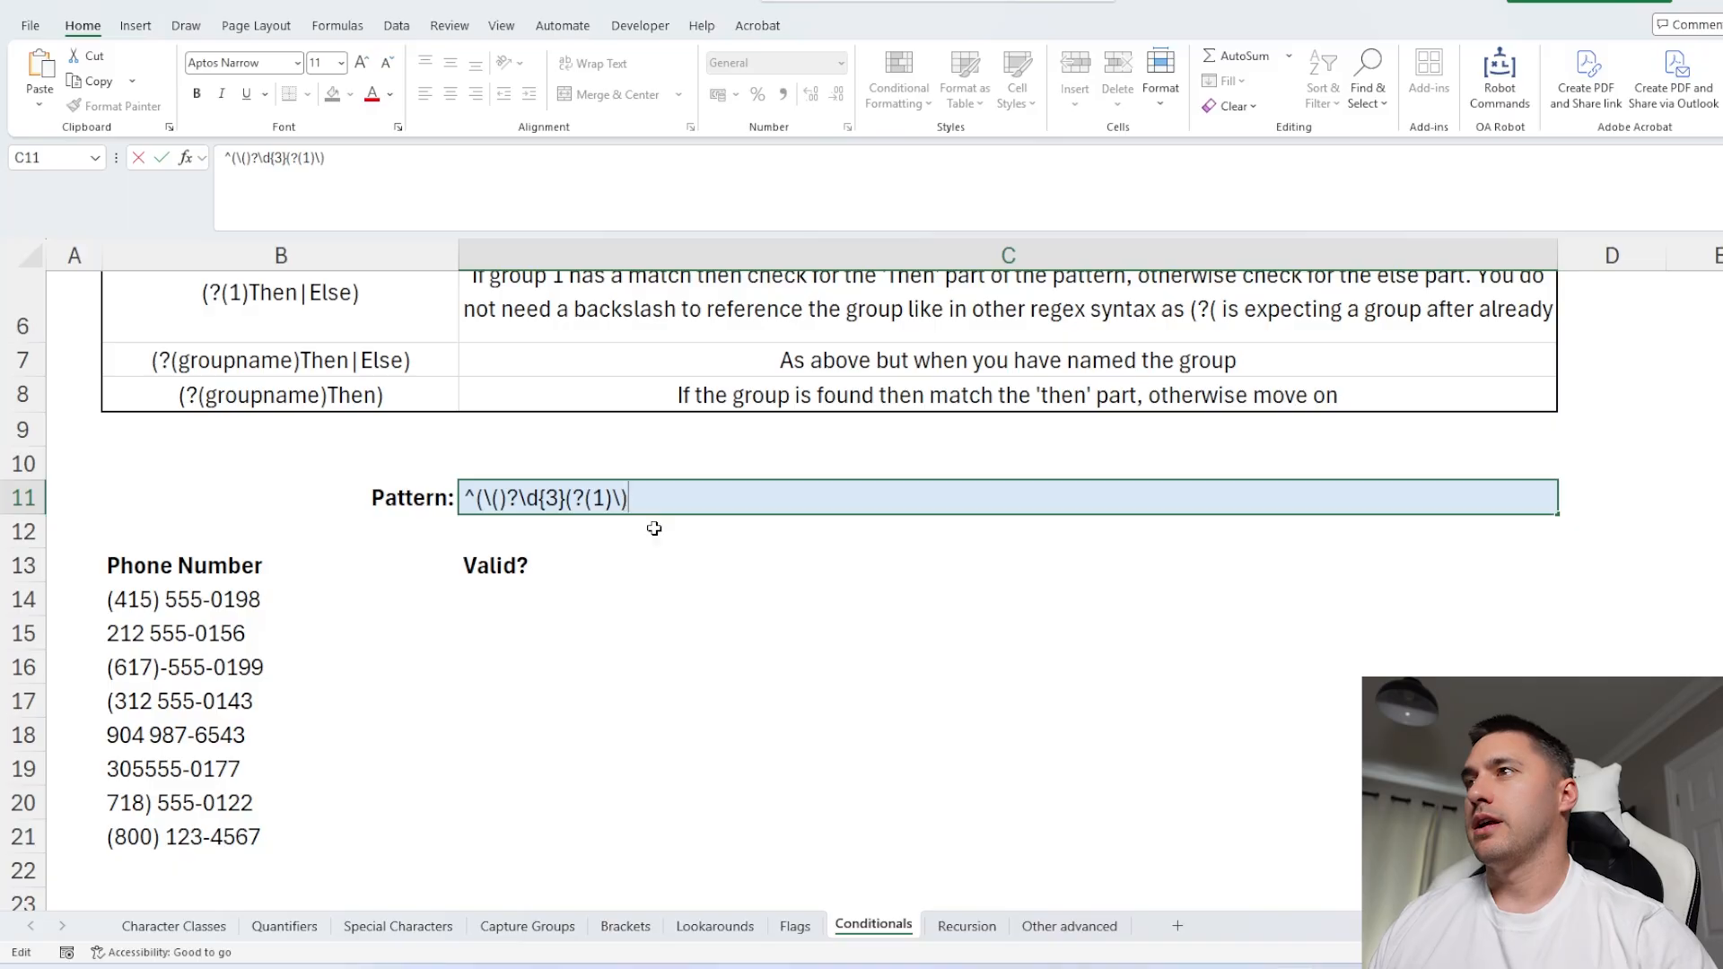
type(")")
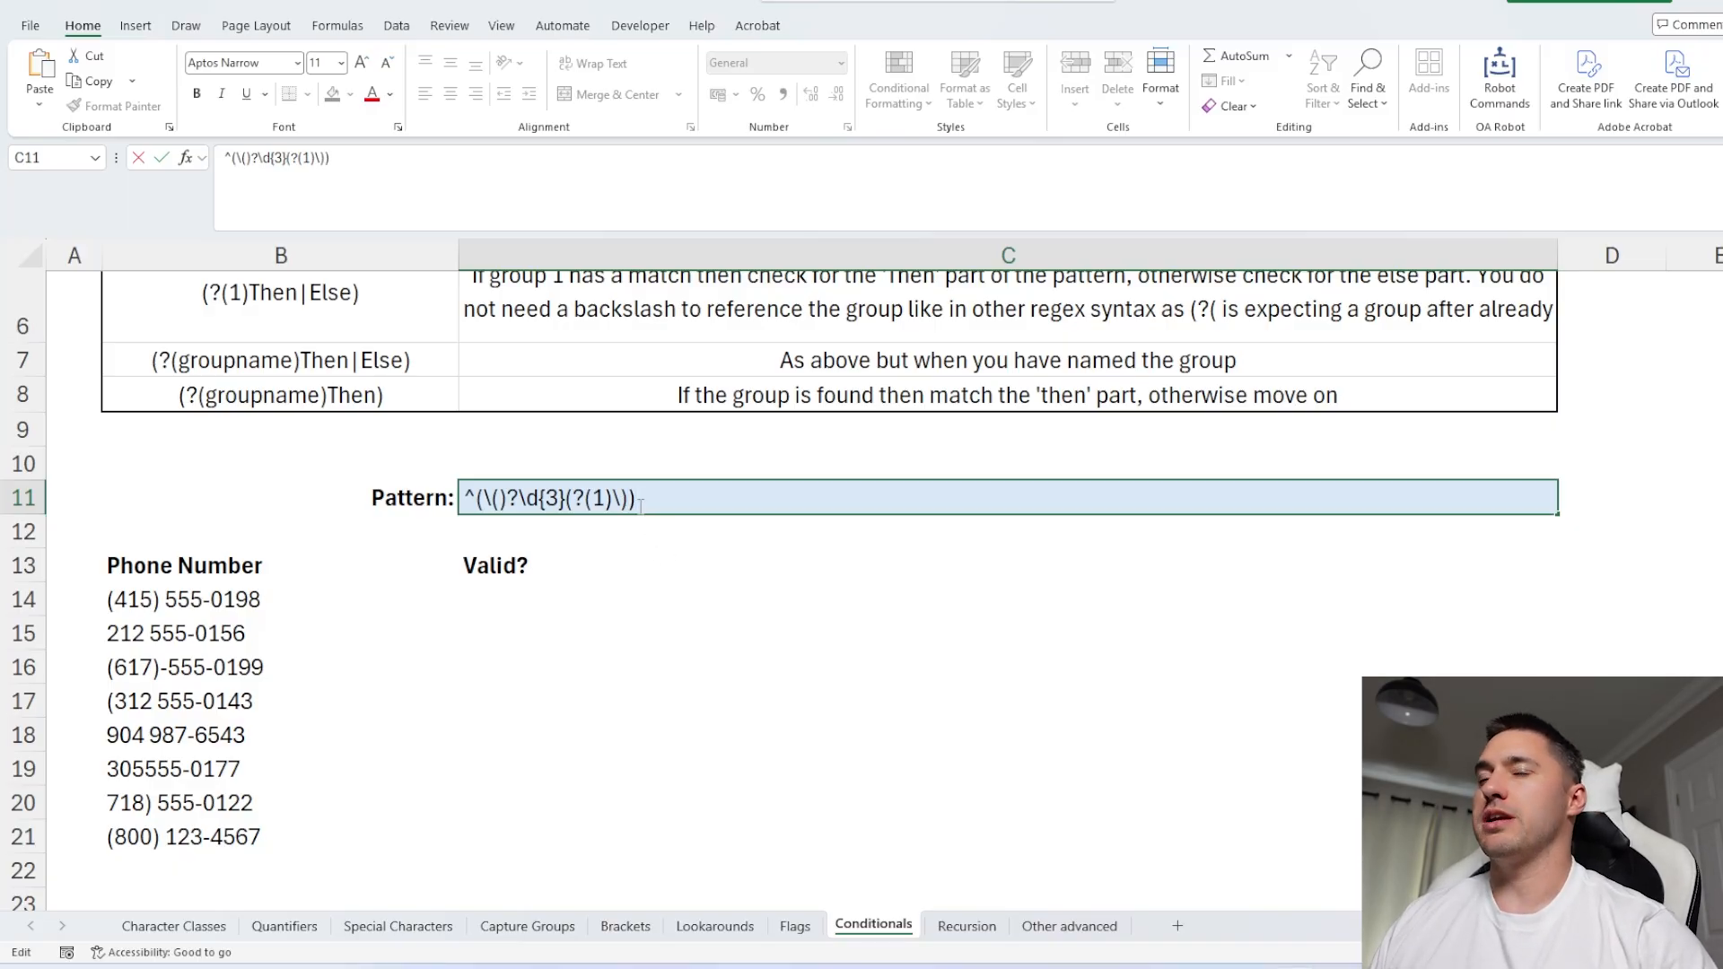
scroll(539, 547, "up", 2)
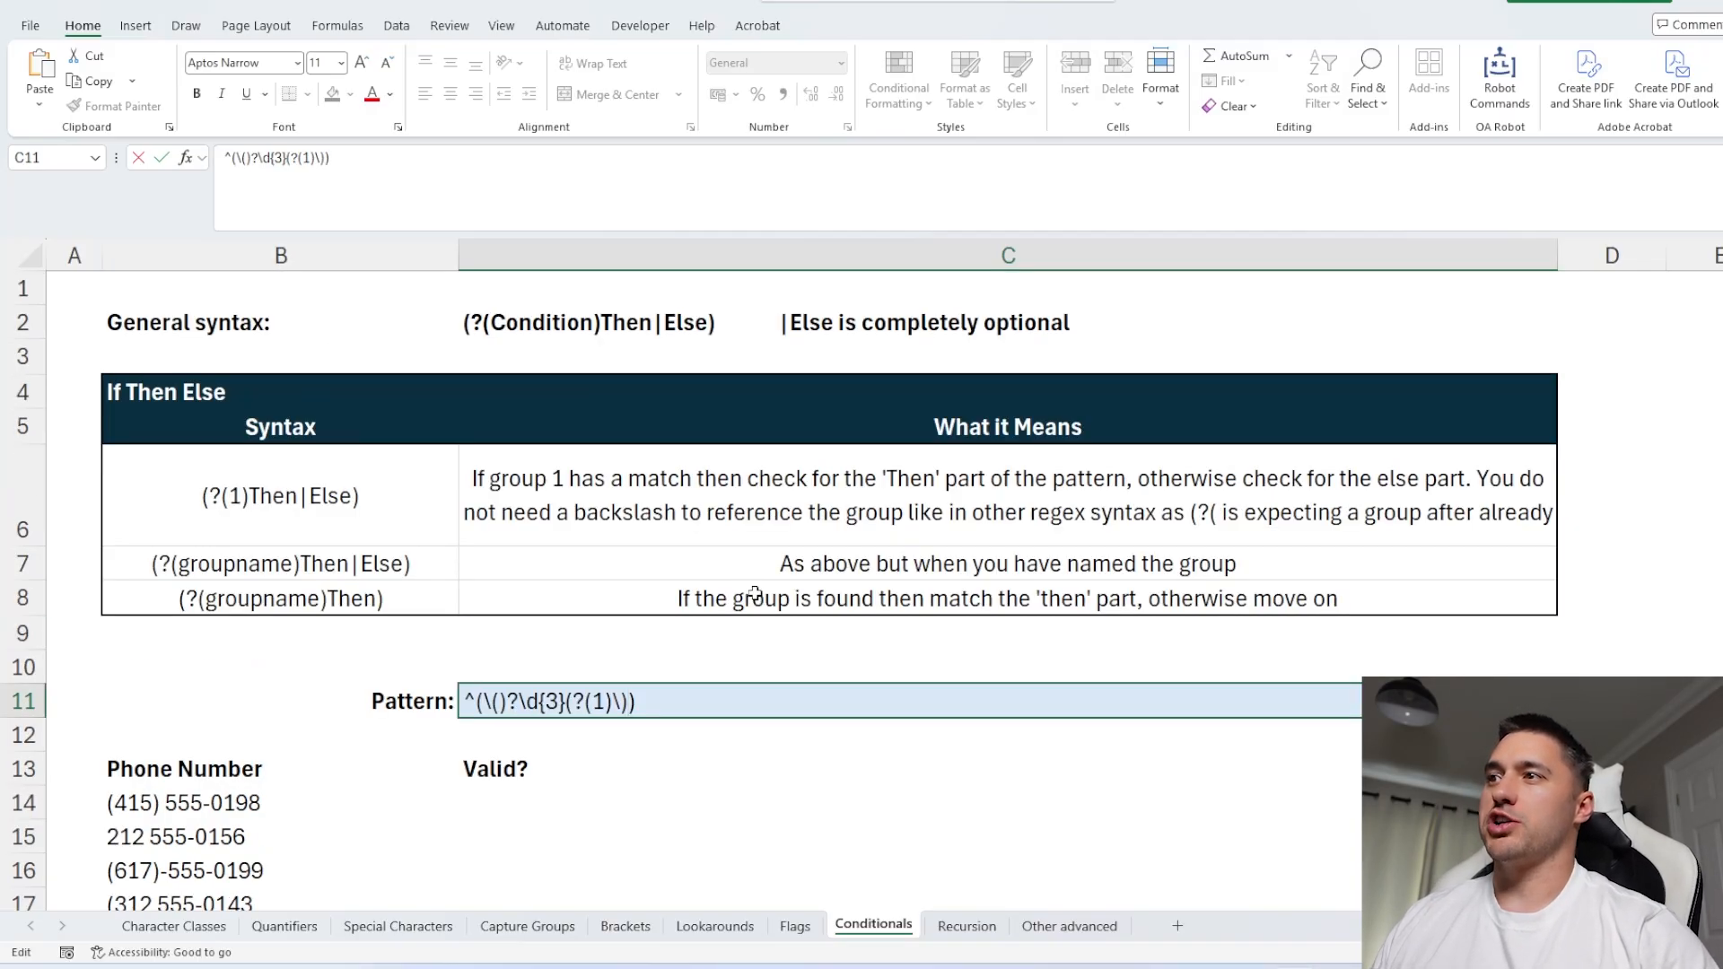
scroll(754, 597, "down", 2)
key("Left")
type("|")
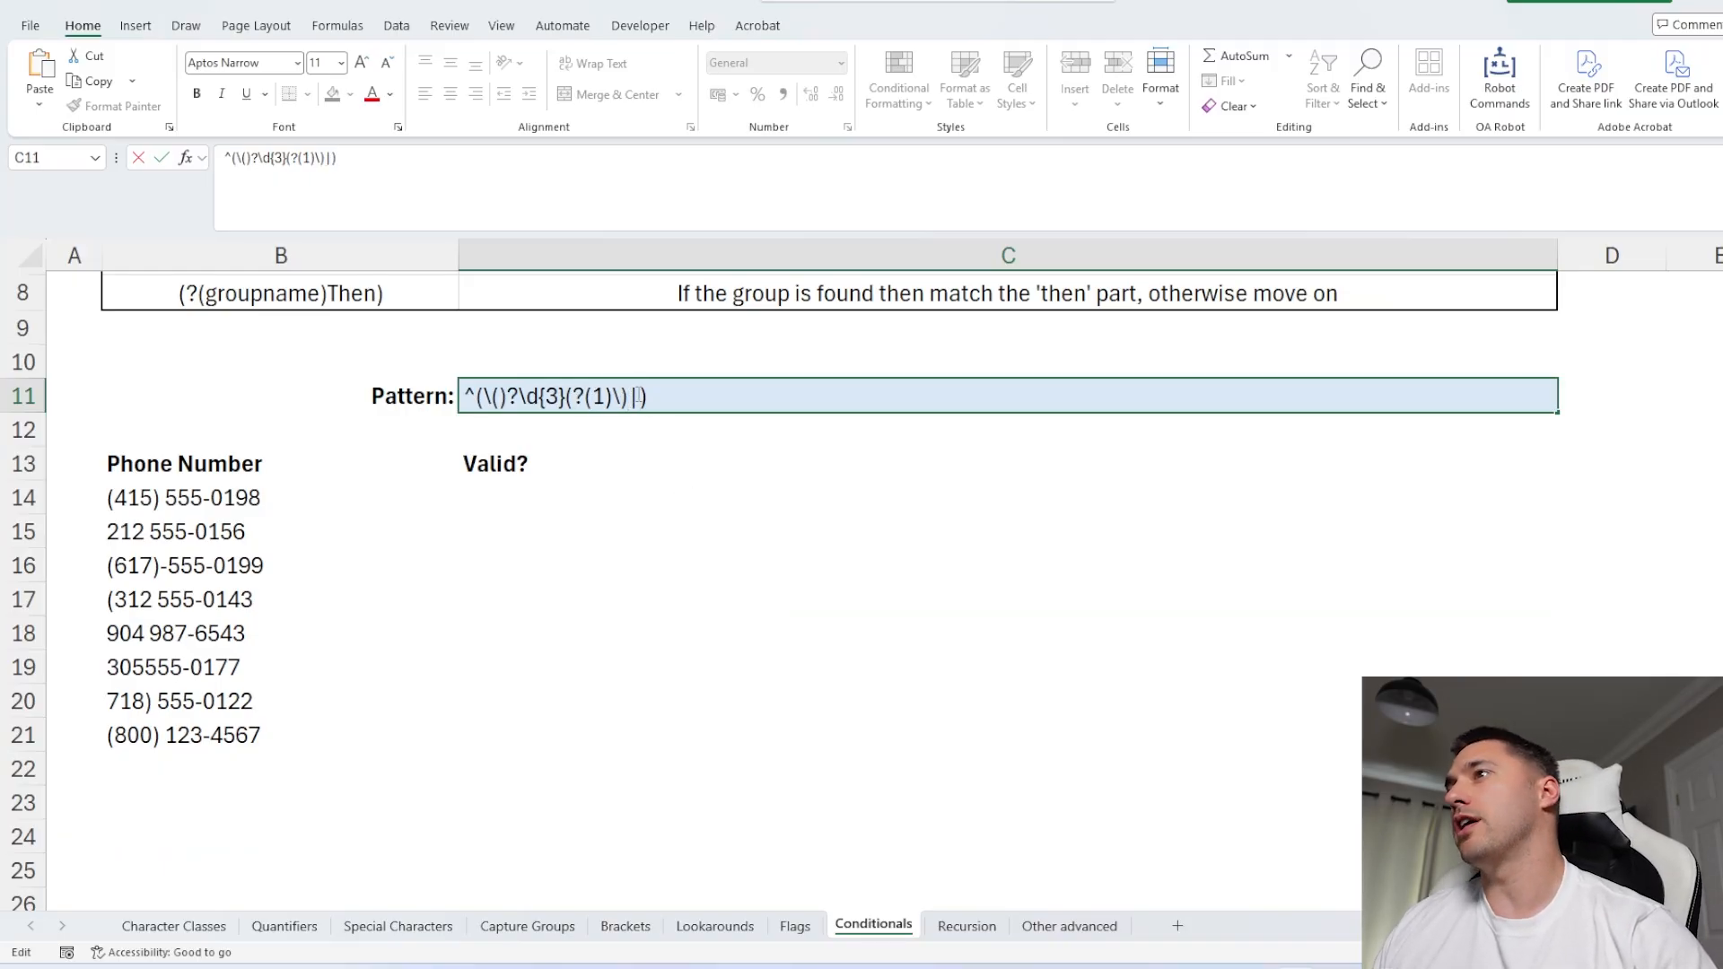
key("BackSpace")
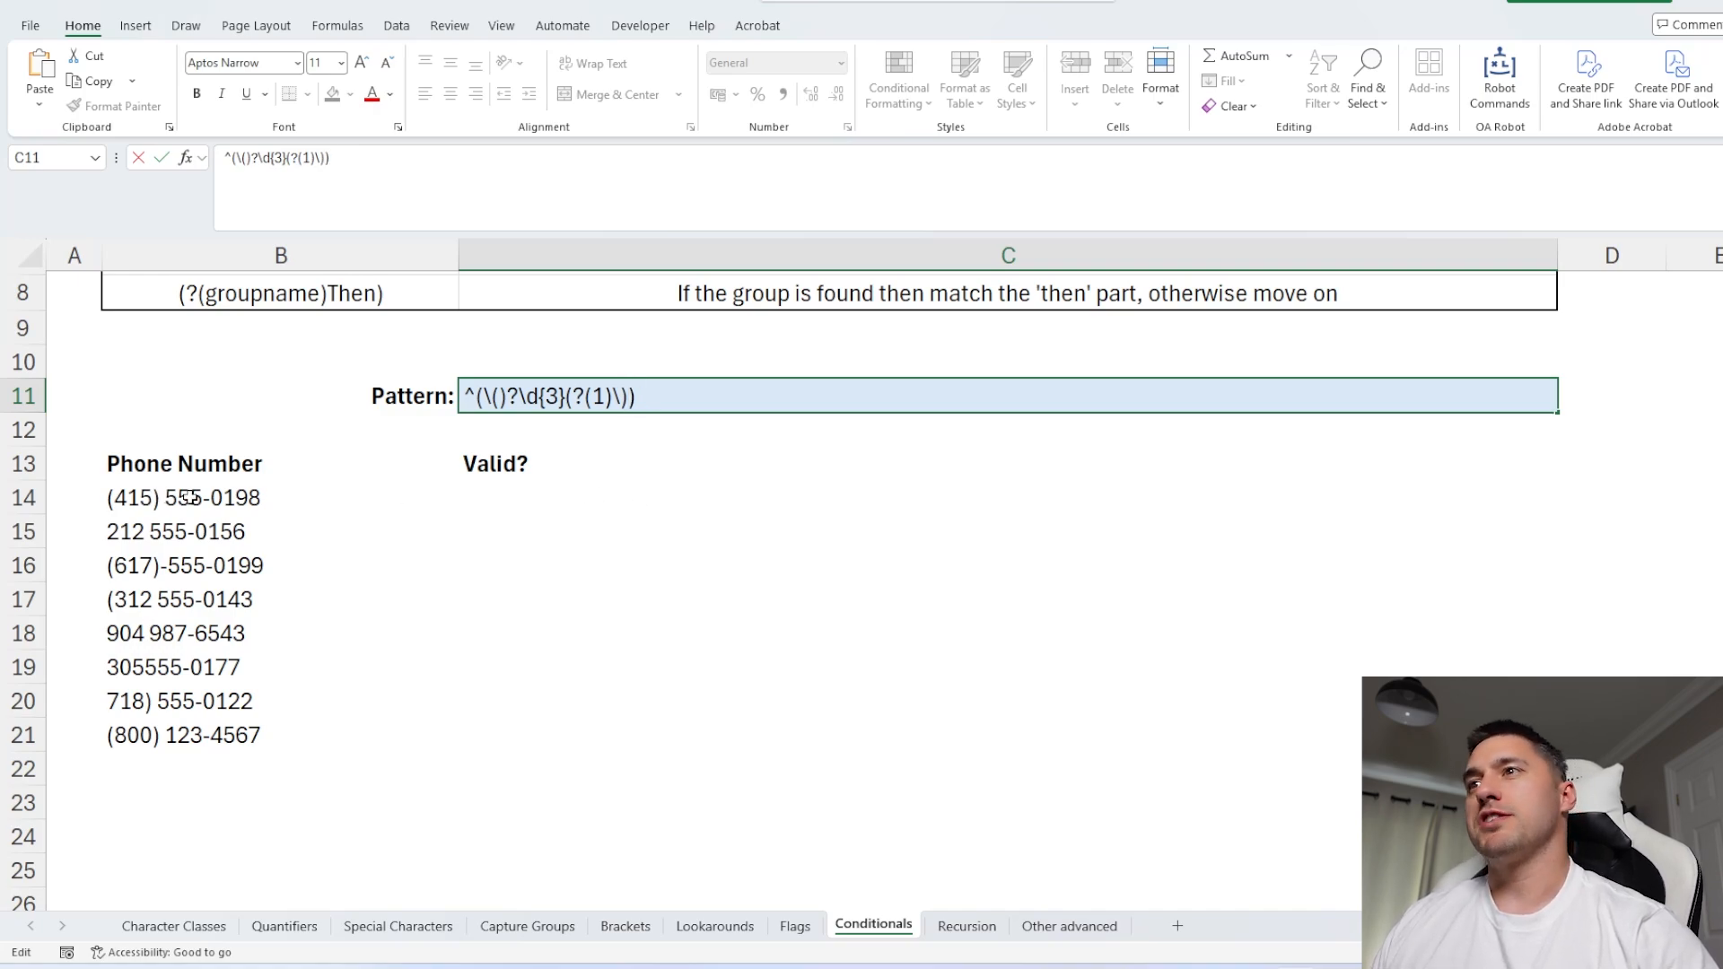
- Append the separator group (\s|-) to the C11 pattern to require a whitespace character or a hyphen after the area code
left_click(696, 412)
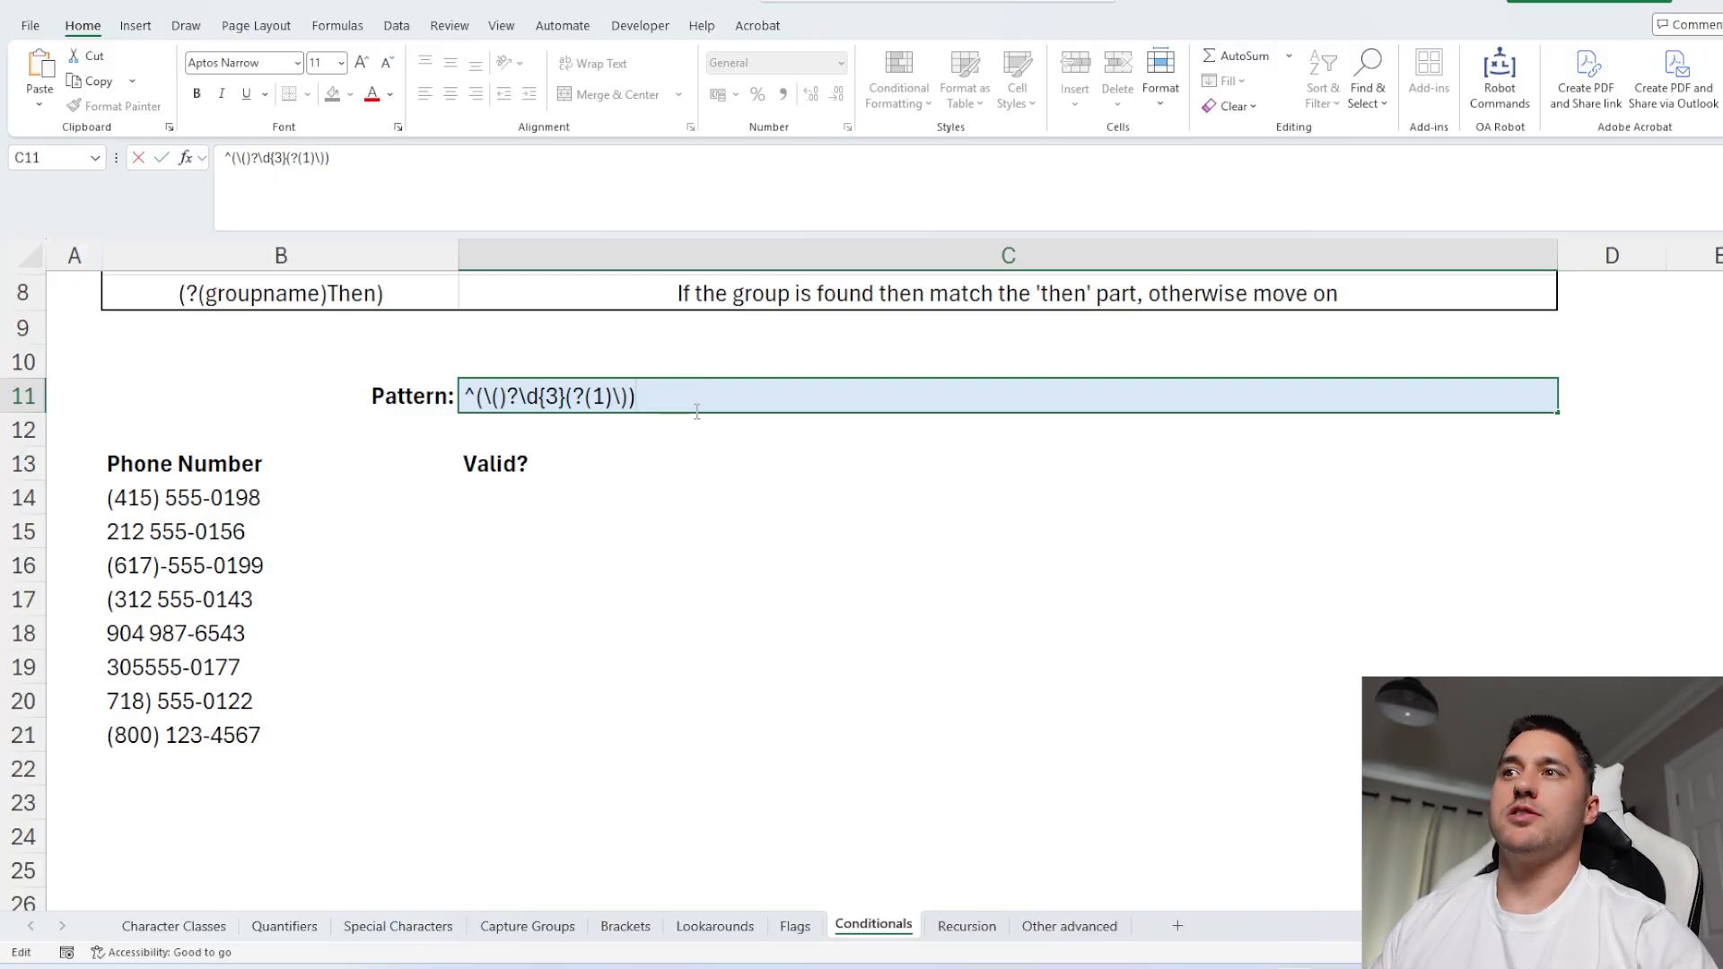
type("(")
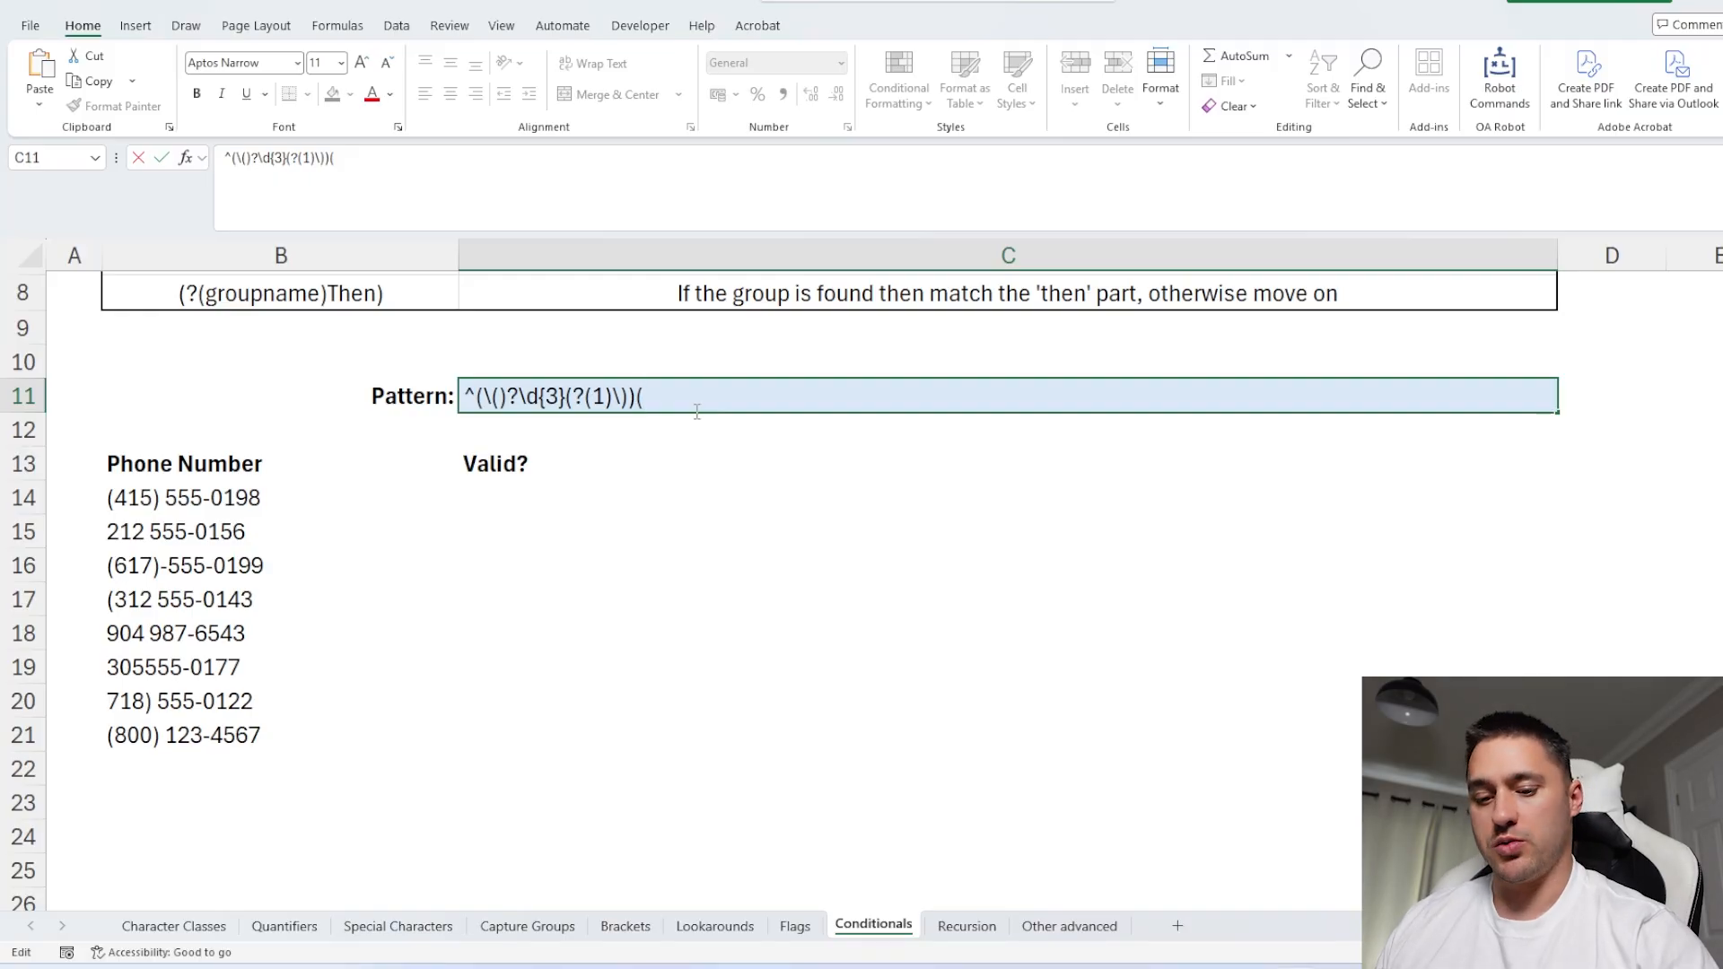
type("\\s")
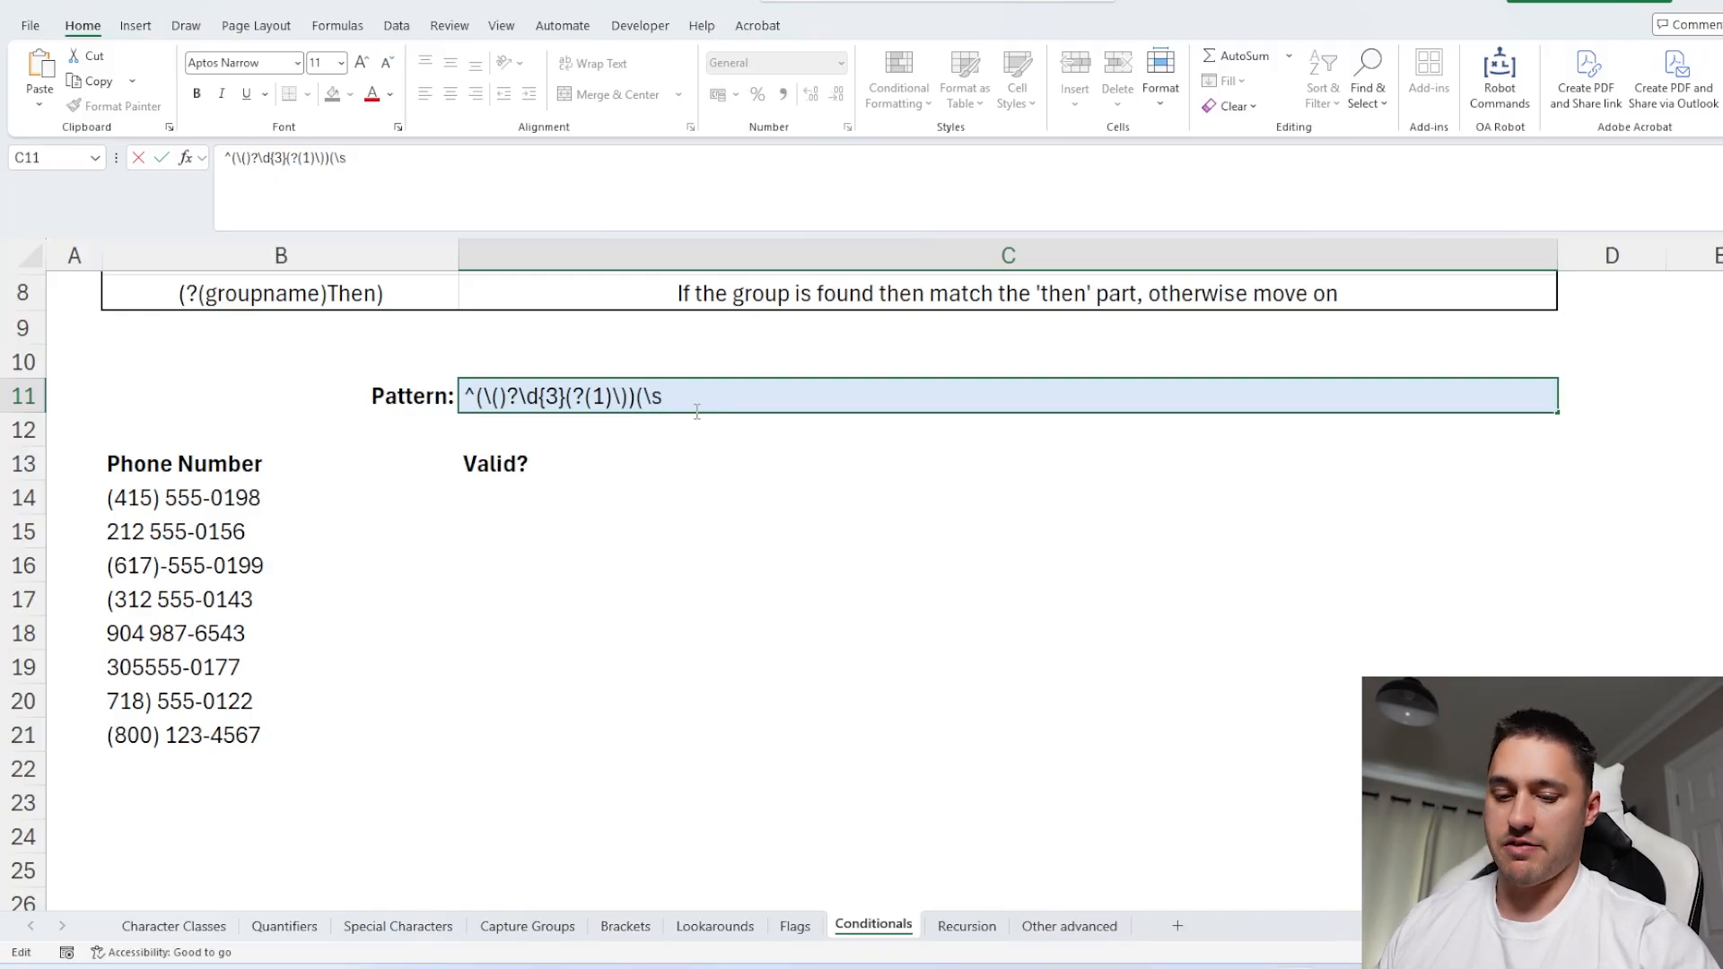
type("|-)")
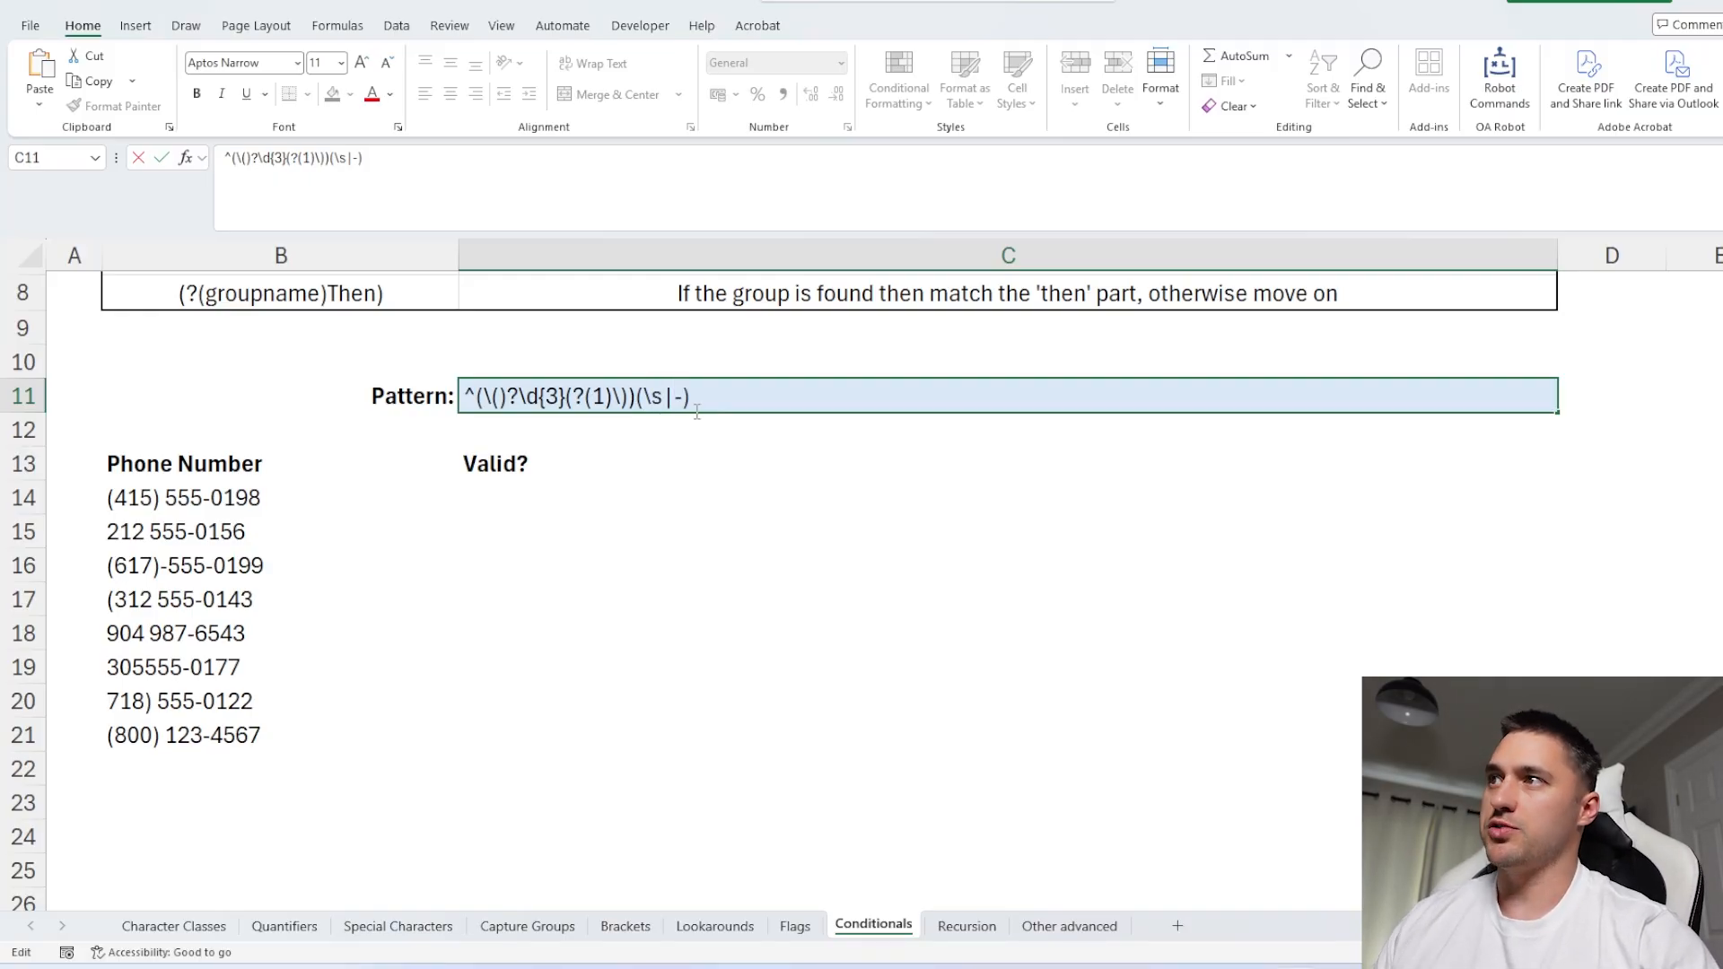
left_click_drag(640, 391, 709, 398)
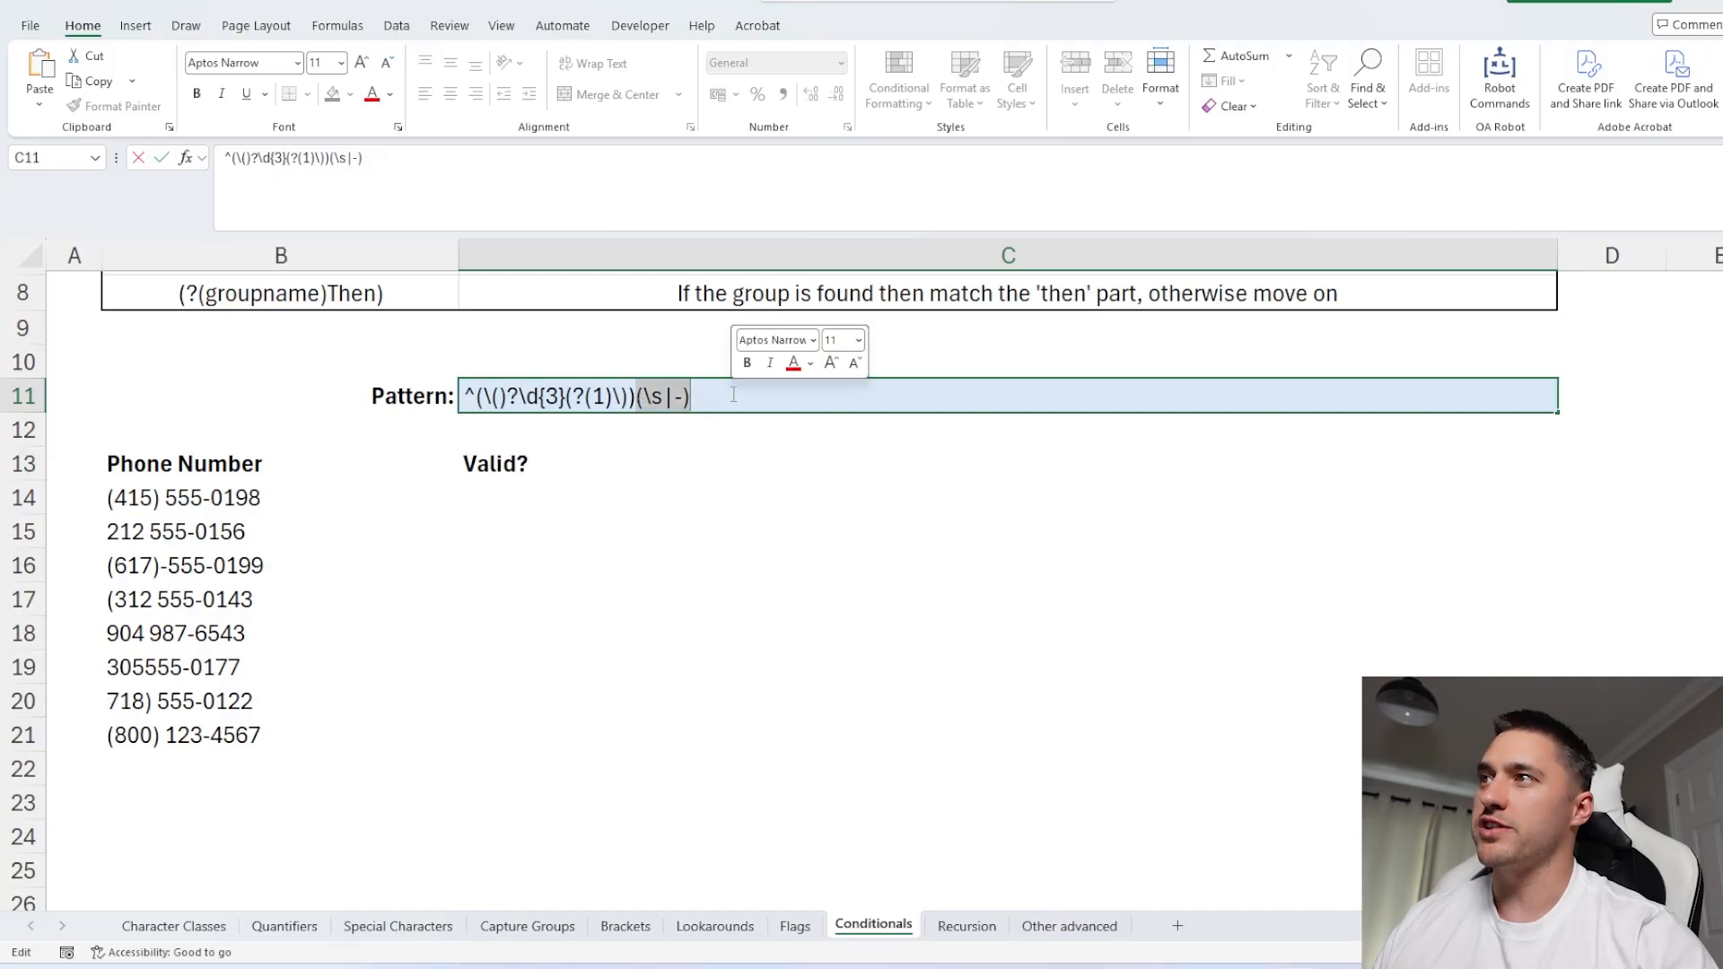
- Complete the C11 pattern with \d{3}-\d{4}$ for the remaining digits and the end anchor, and commit the cell
left_click(705, 399)
type("\\")
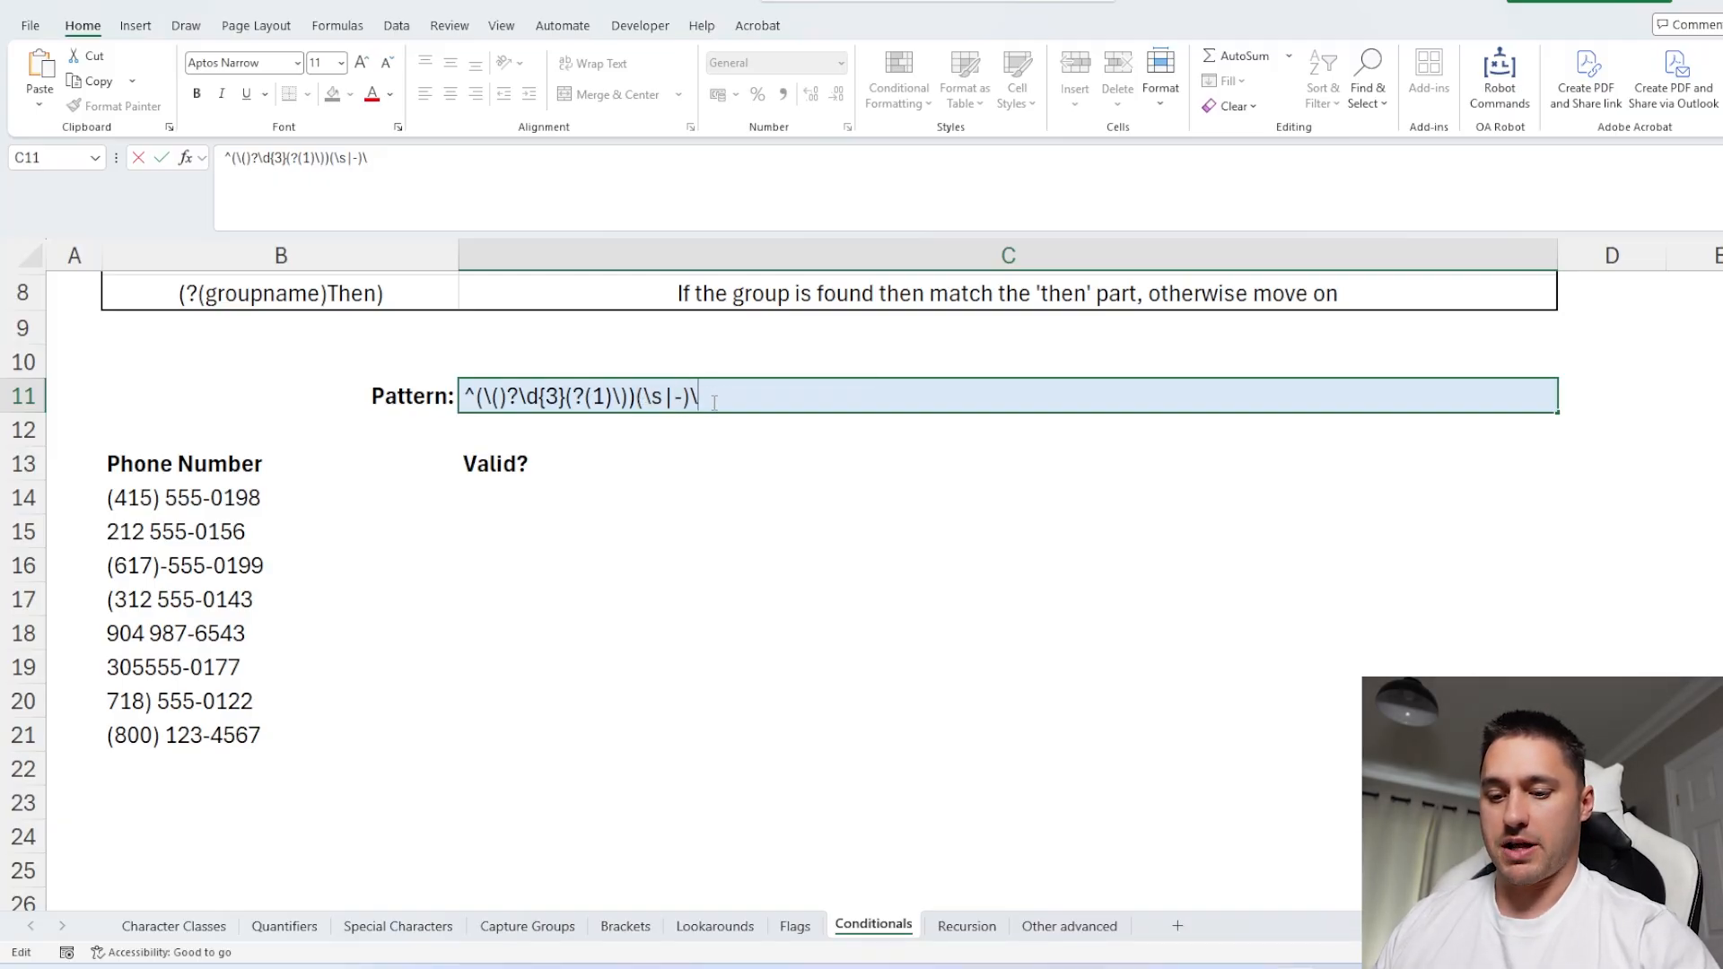
type("d{3}")
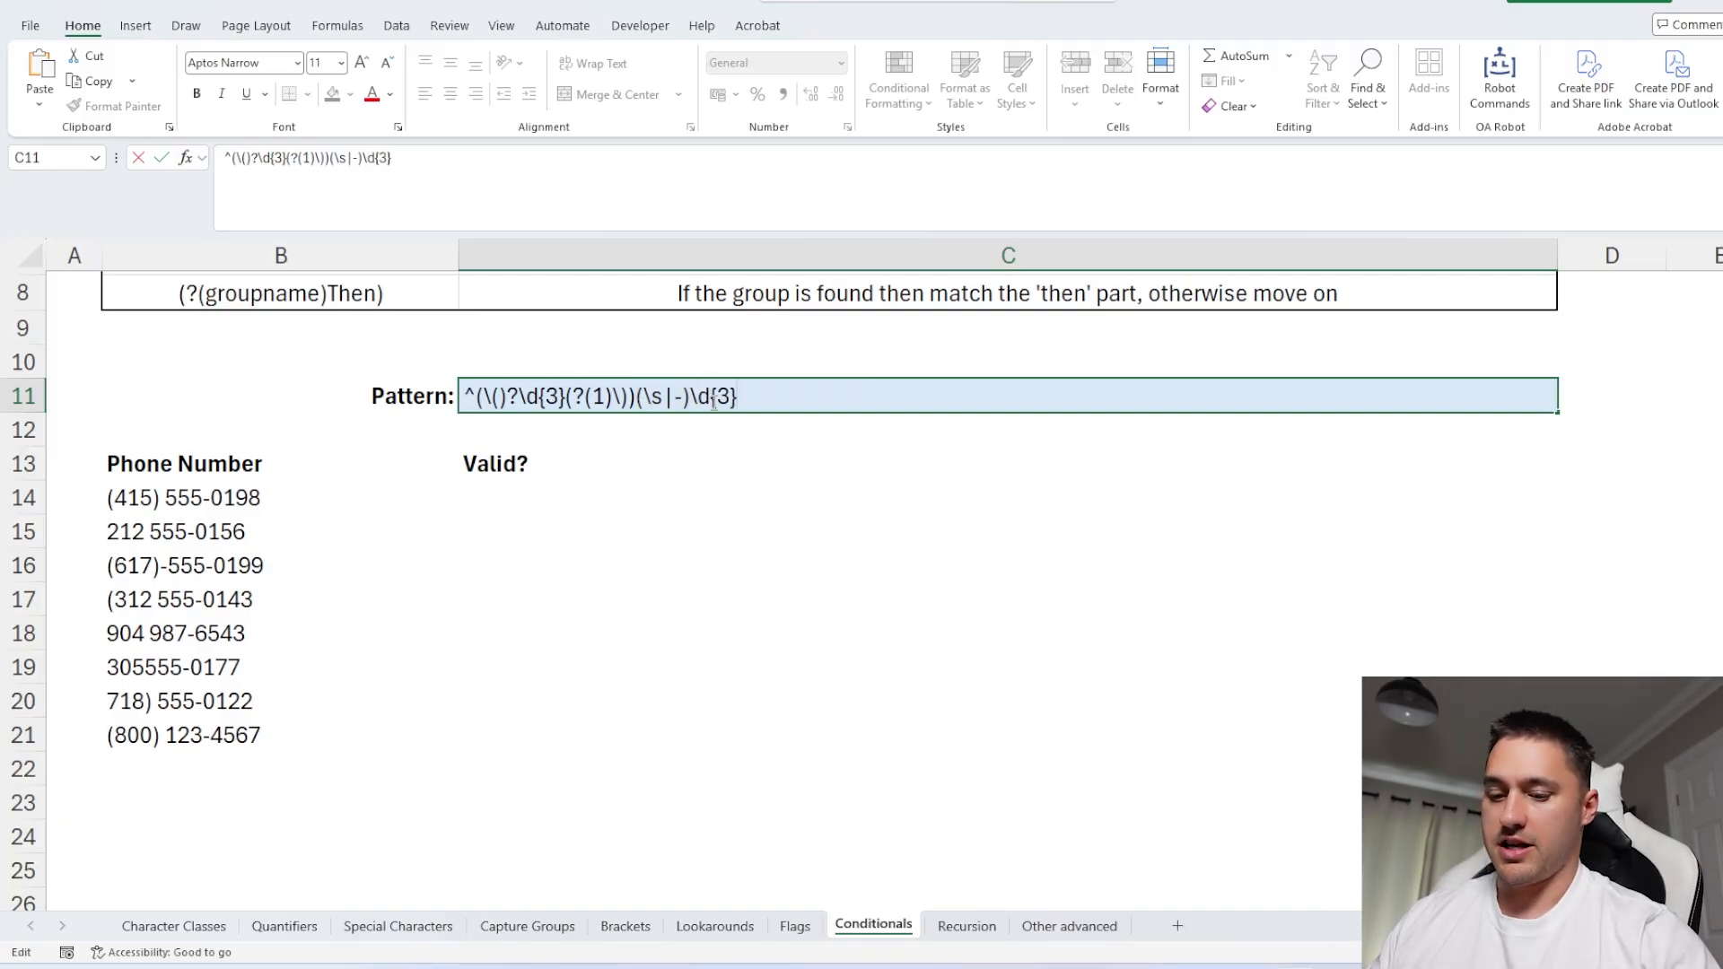
type("-\\d{4}")
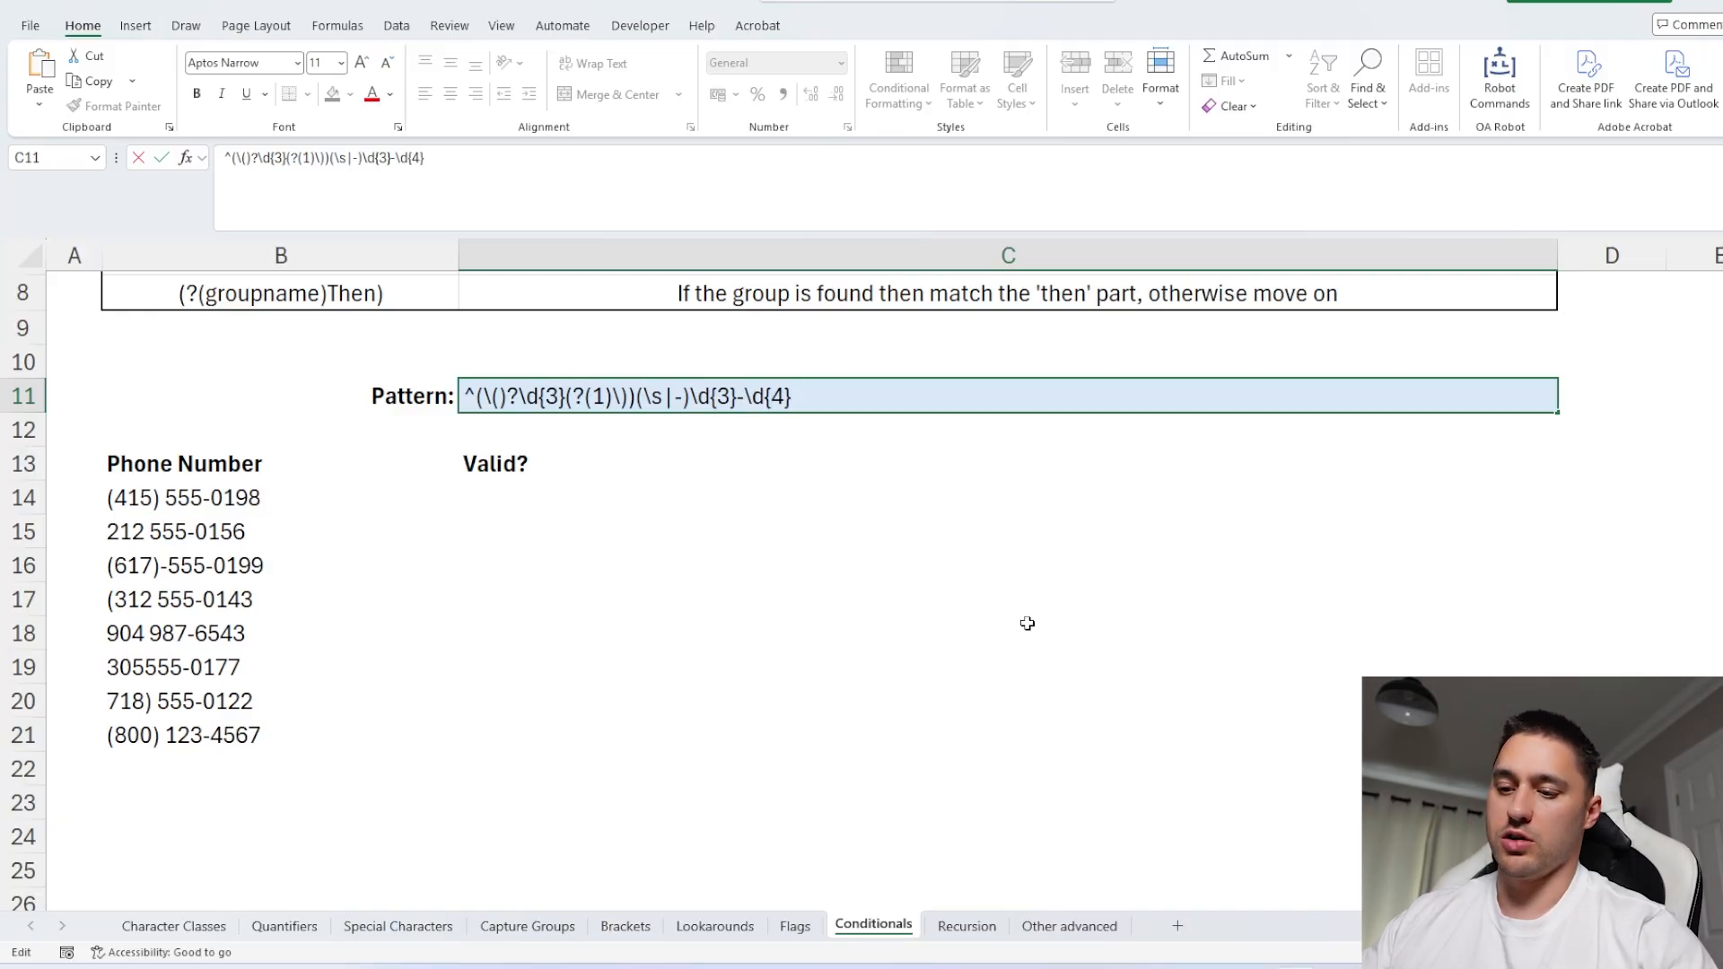
type("$")
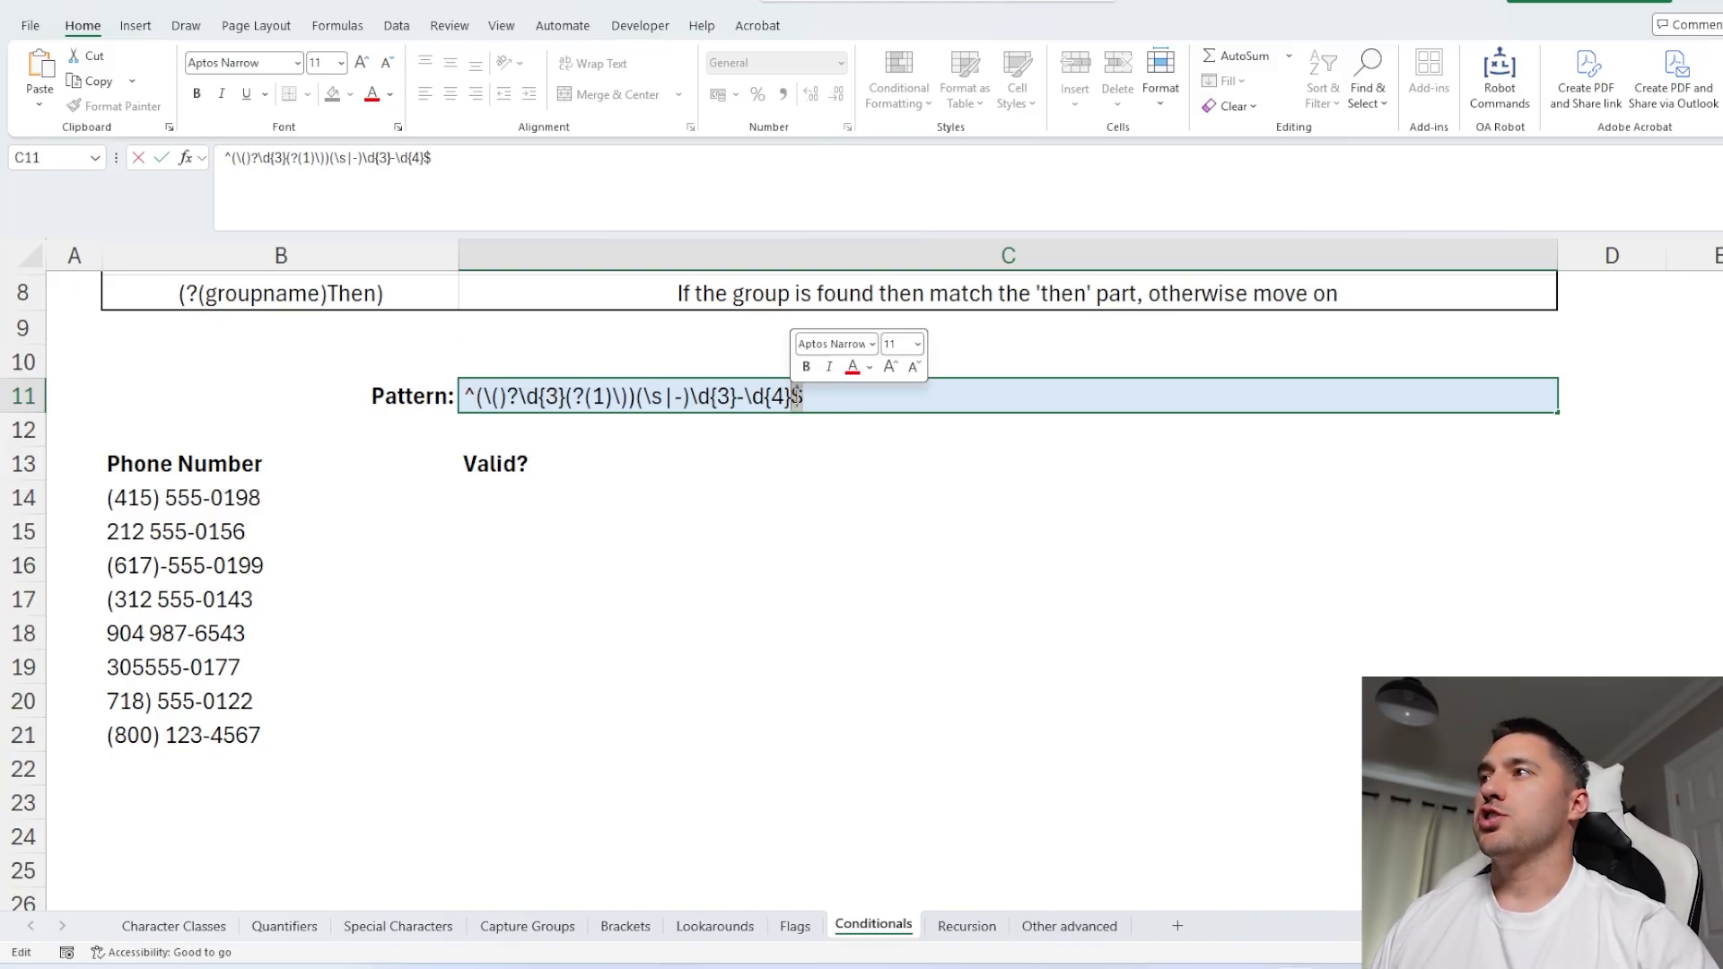
left_click_drag(798, 398, 477, 395)
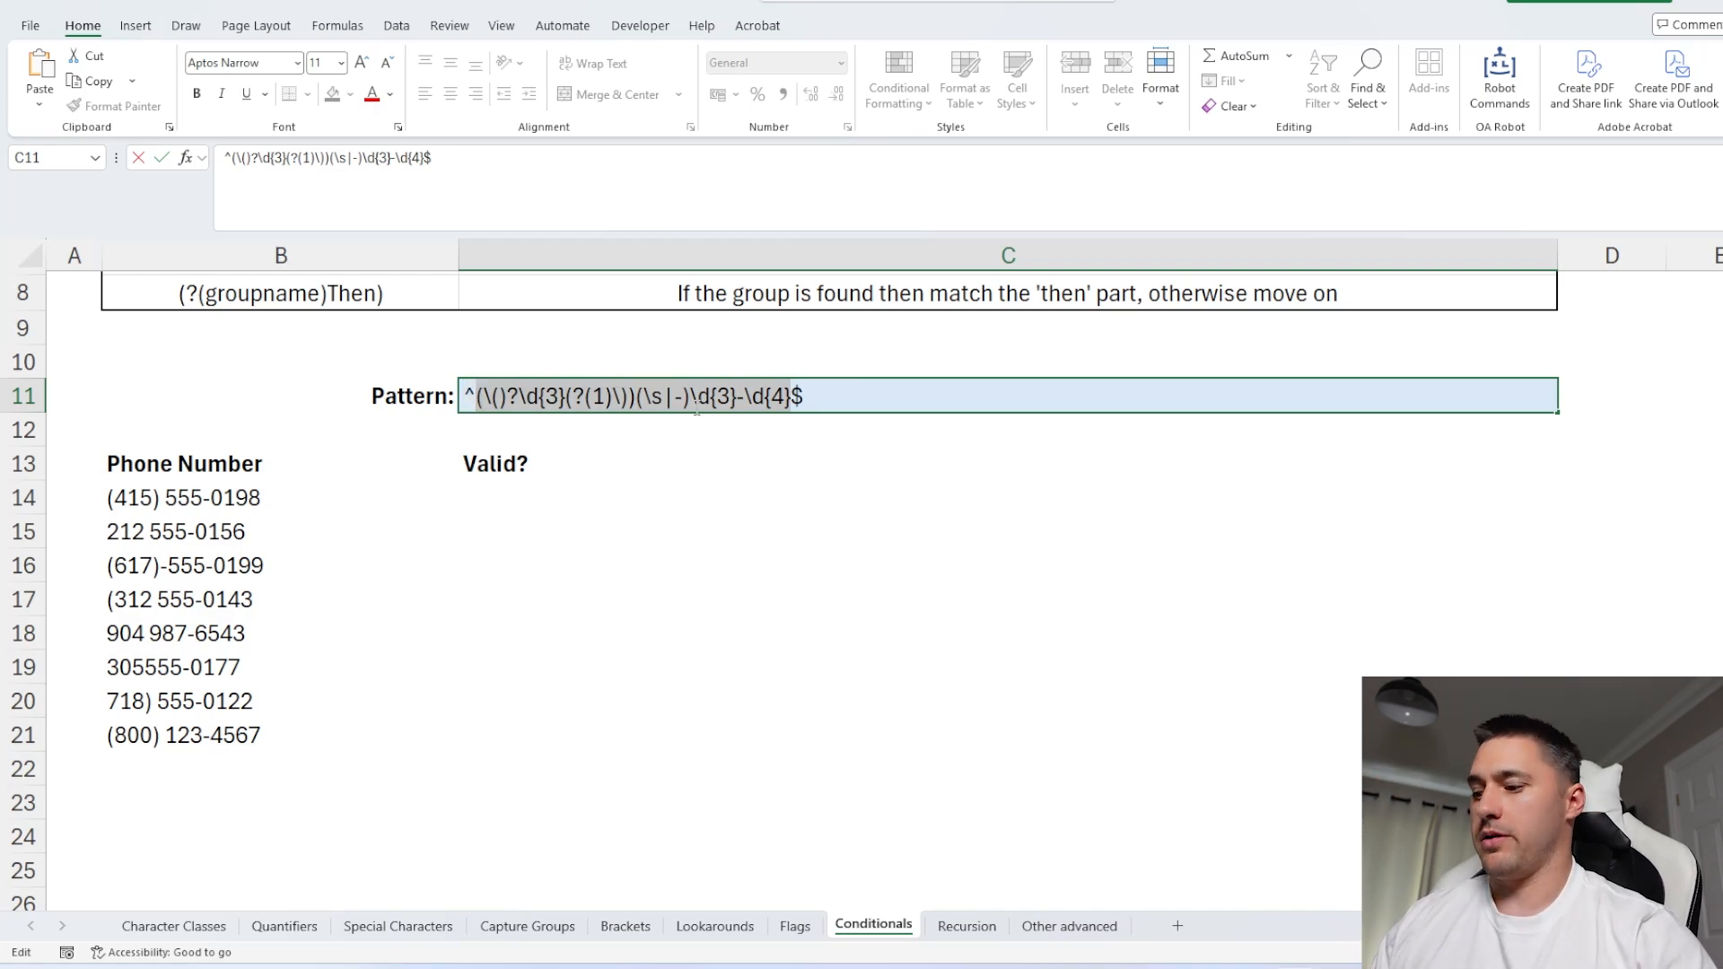
key("Return")
- Enter =REGEXTEST(B14,$C$11) in C14 to test the first phone number against the pattern
left_click(628, 507)
type("=")
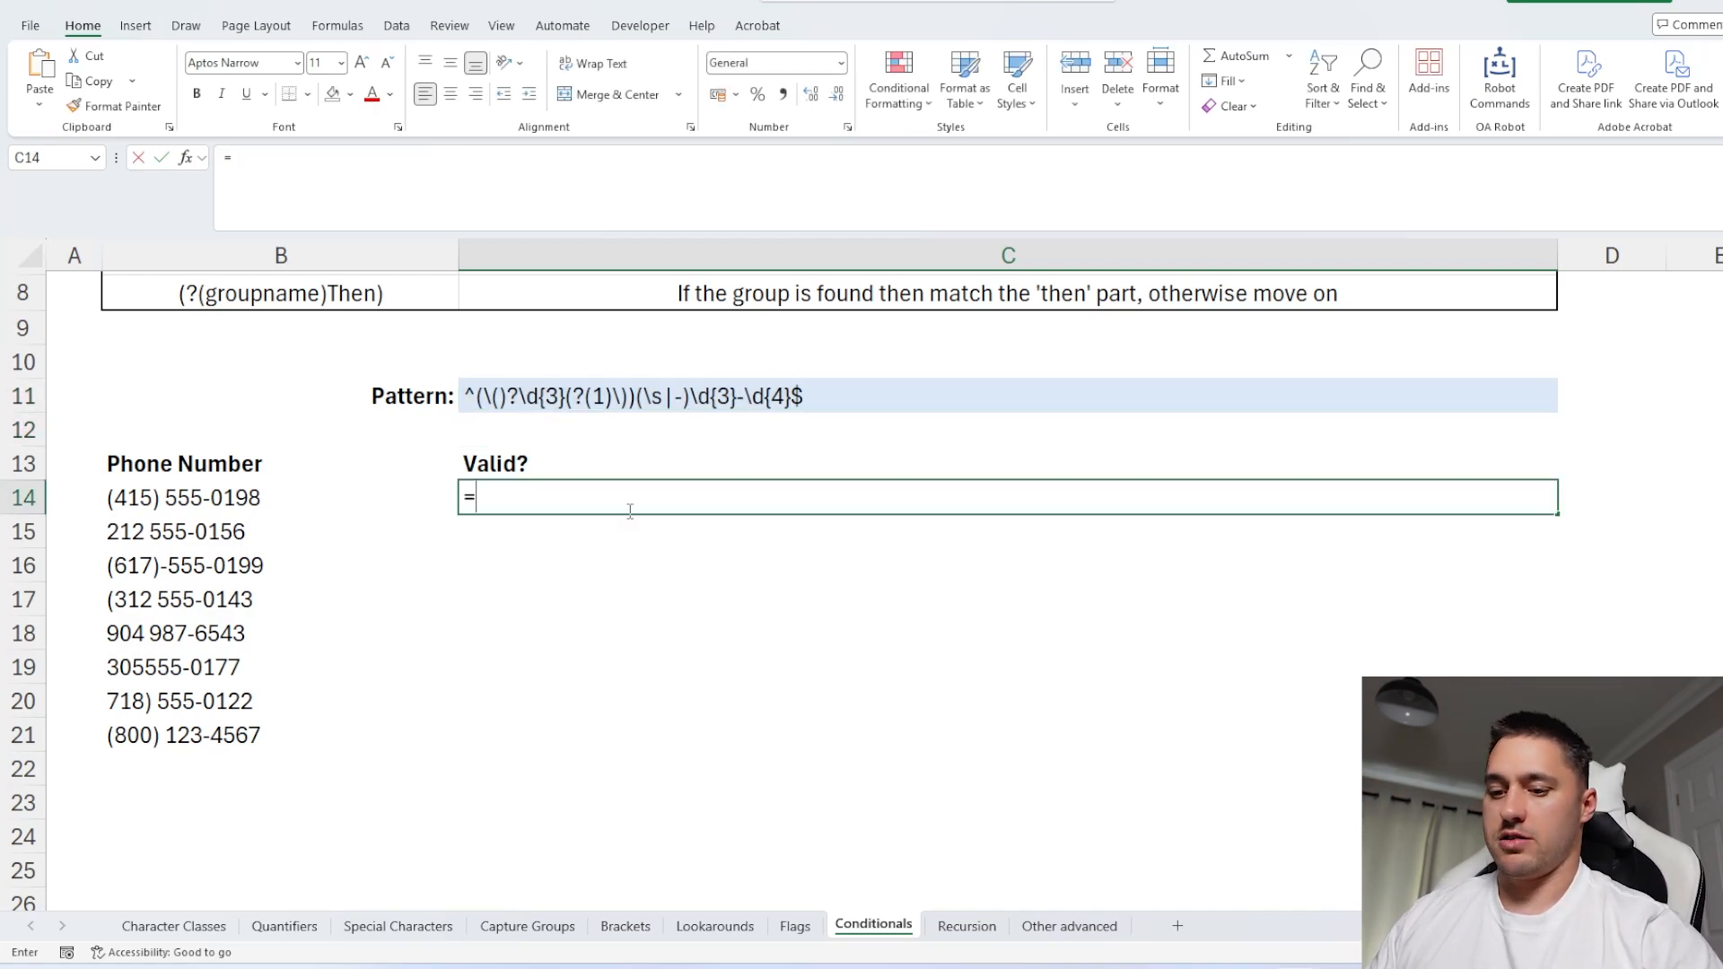
type("regext")
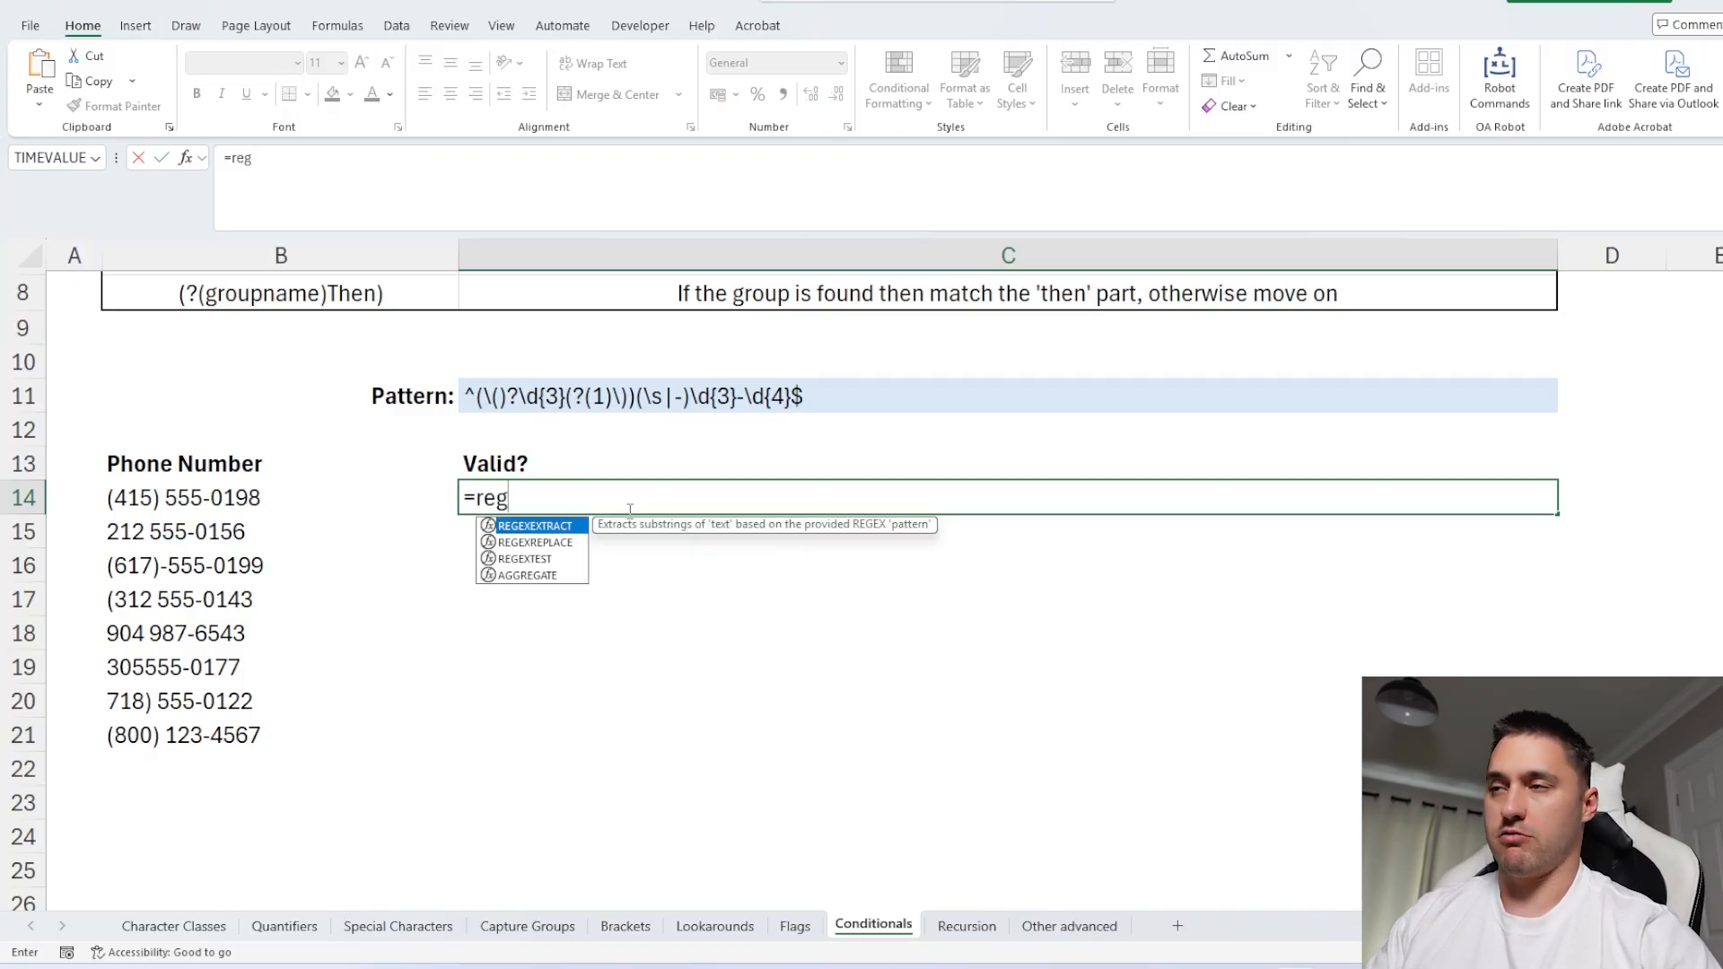
key("Tab")
left_click(253, 492)
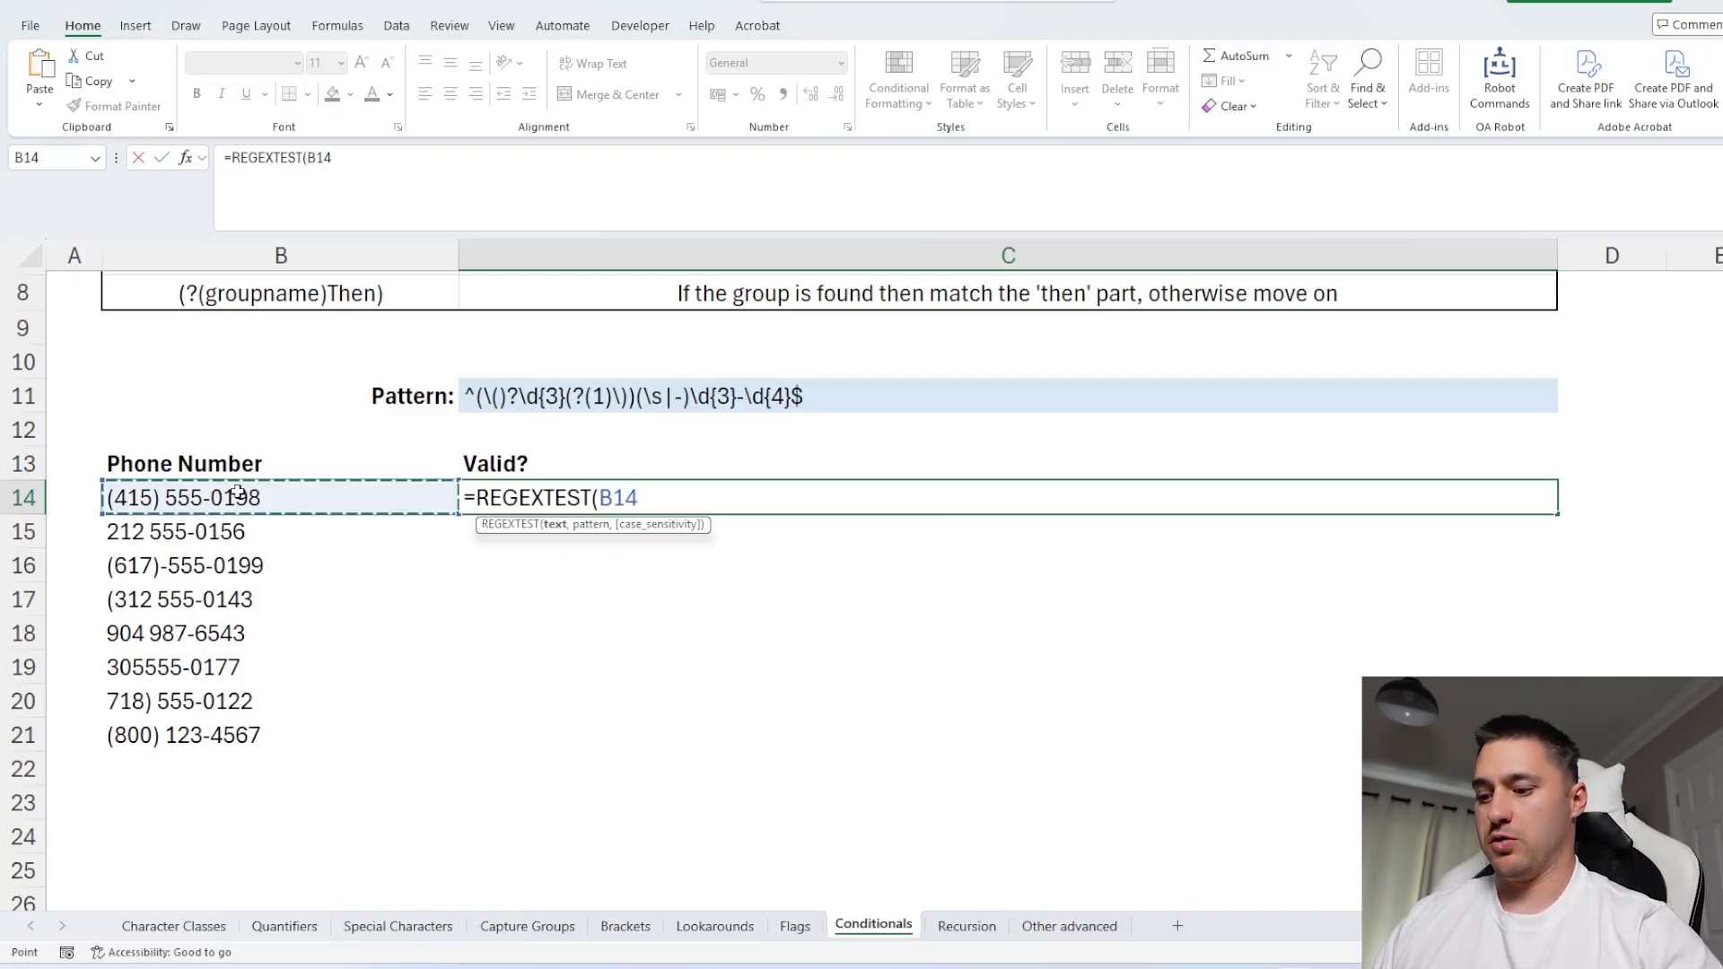
type(",")
left_click(565, 395)
key("F4")
type(")")
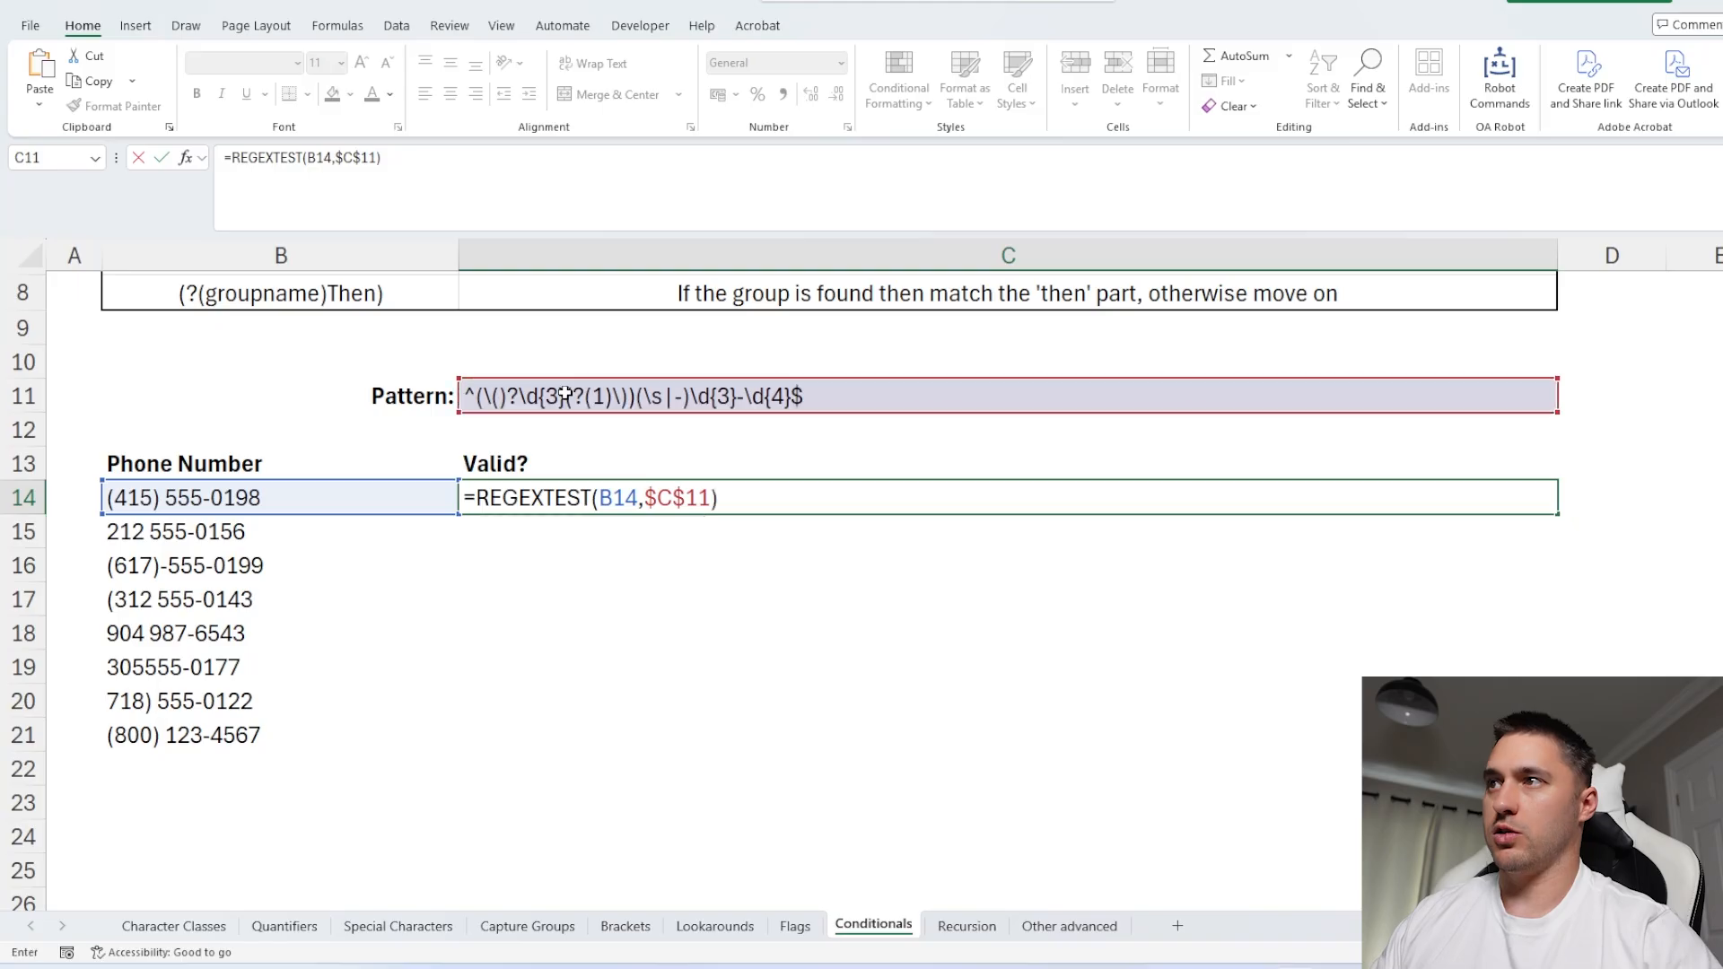
key("Return")
- Fill the REGEXTEST formula from C14 down to C21 for all listed phone numbers
left_click(253, 501)
left_click(549, 490)
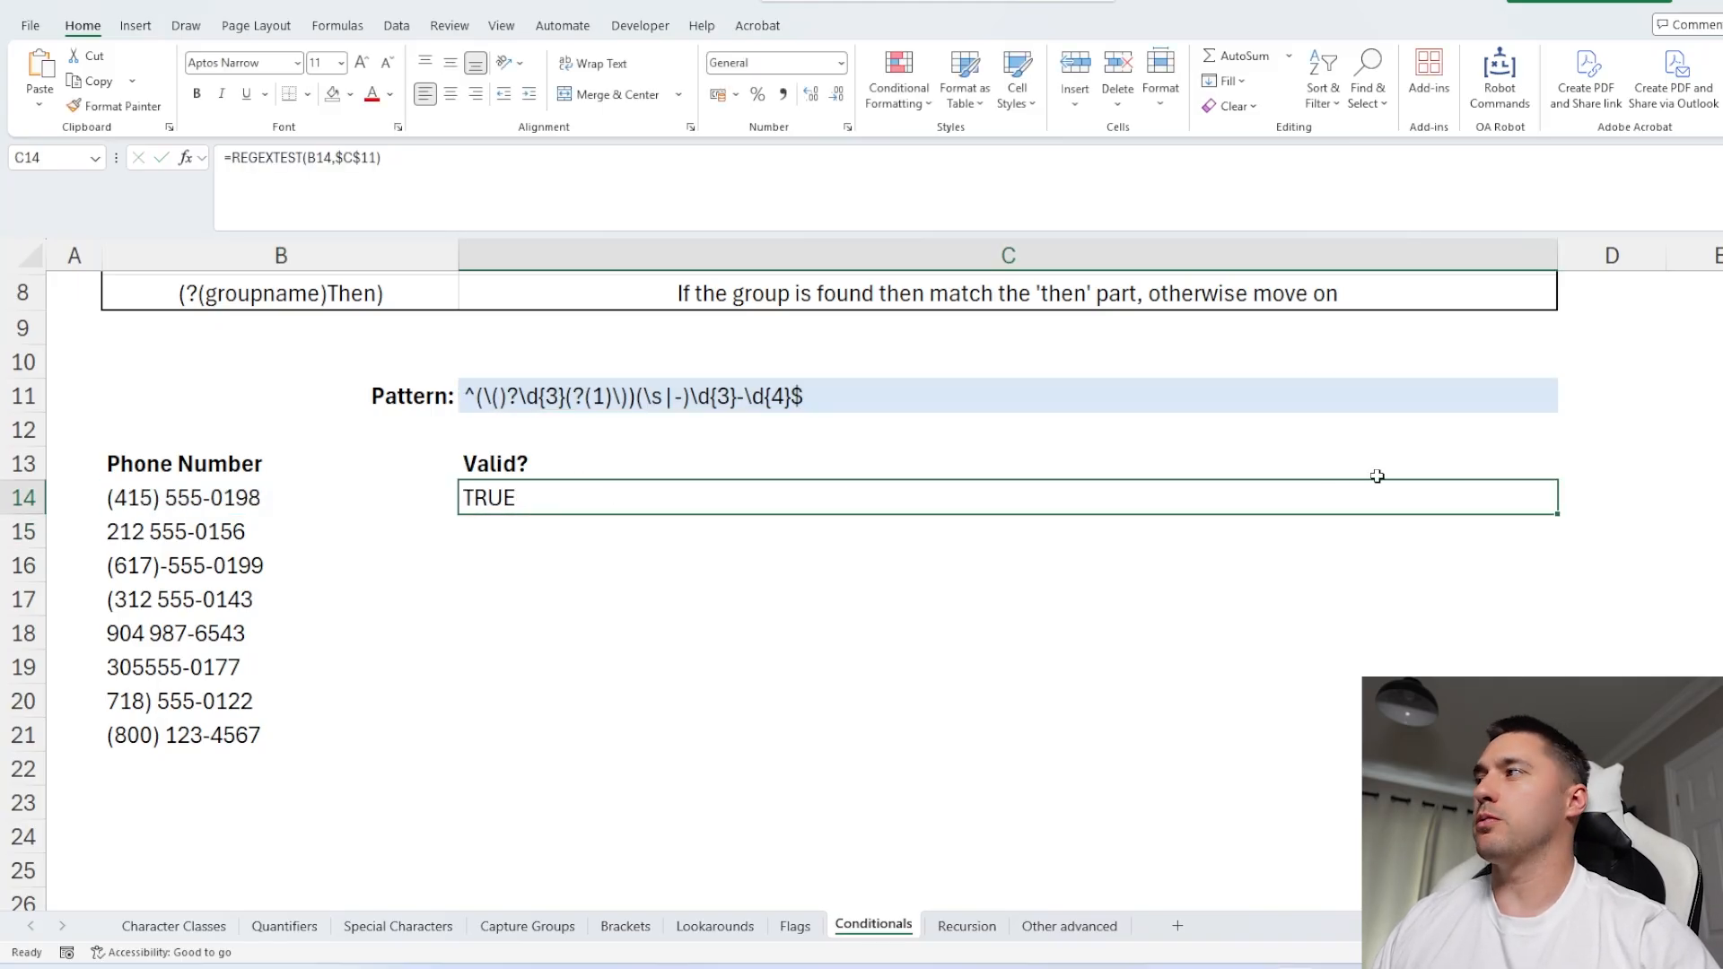
double_click(1560, 513)
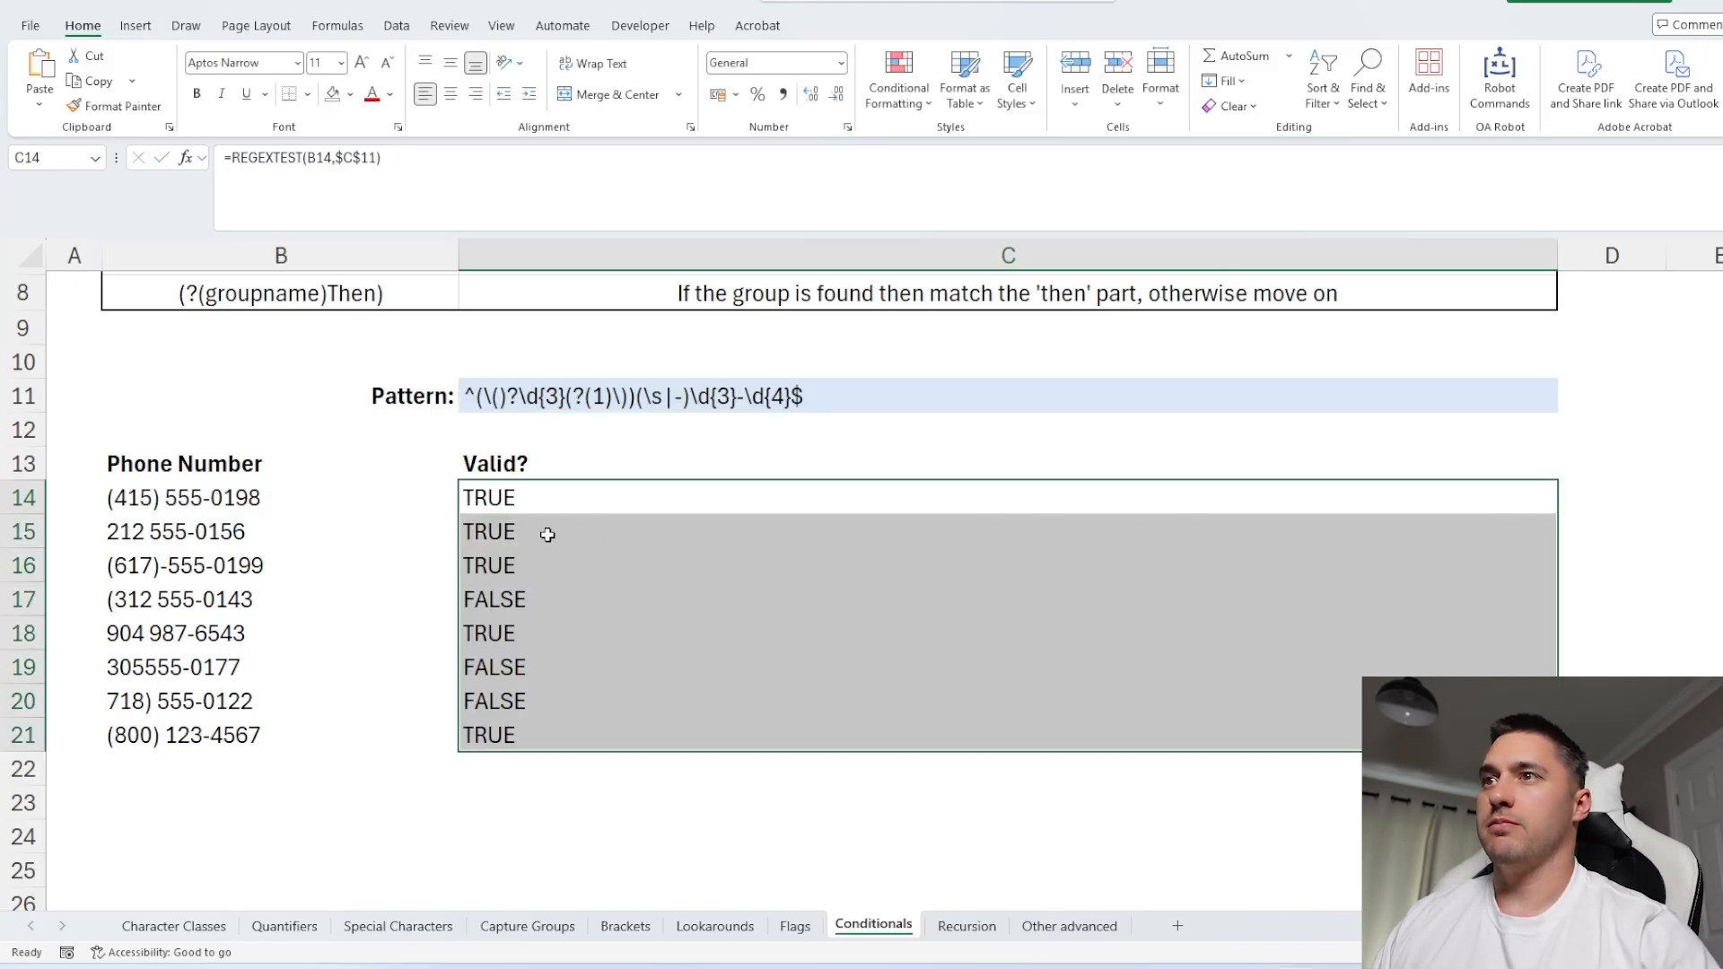
- Compare the phone numbers in rows 15 to 21 with their validation results in column C
left_click_drag(546, 535, 253, 532)
left_click(514, 566)
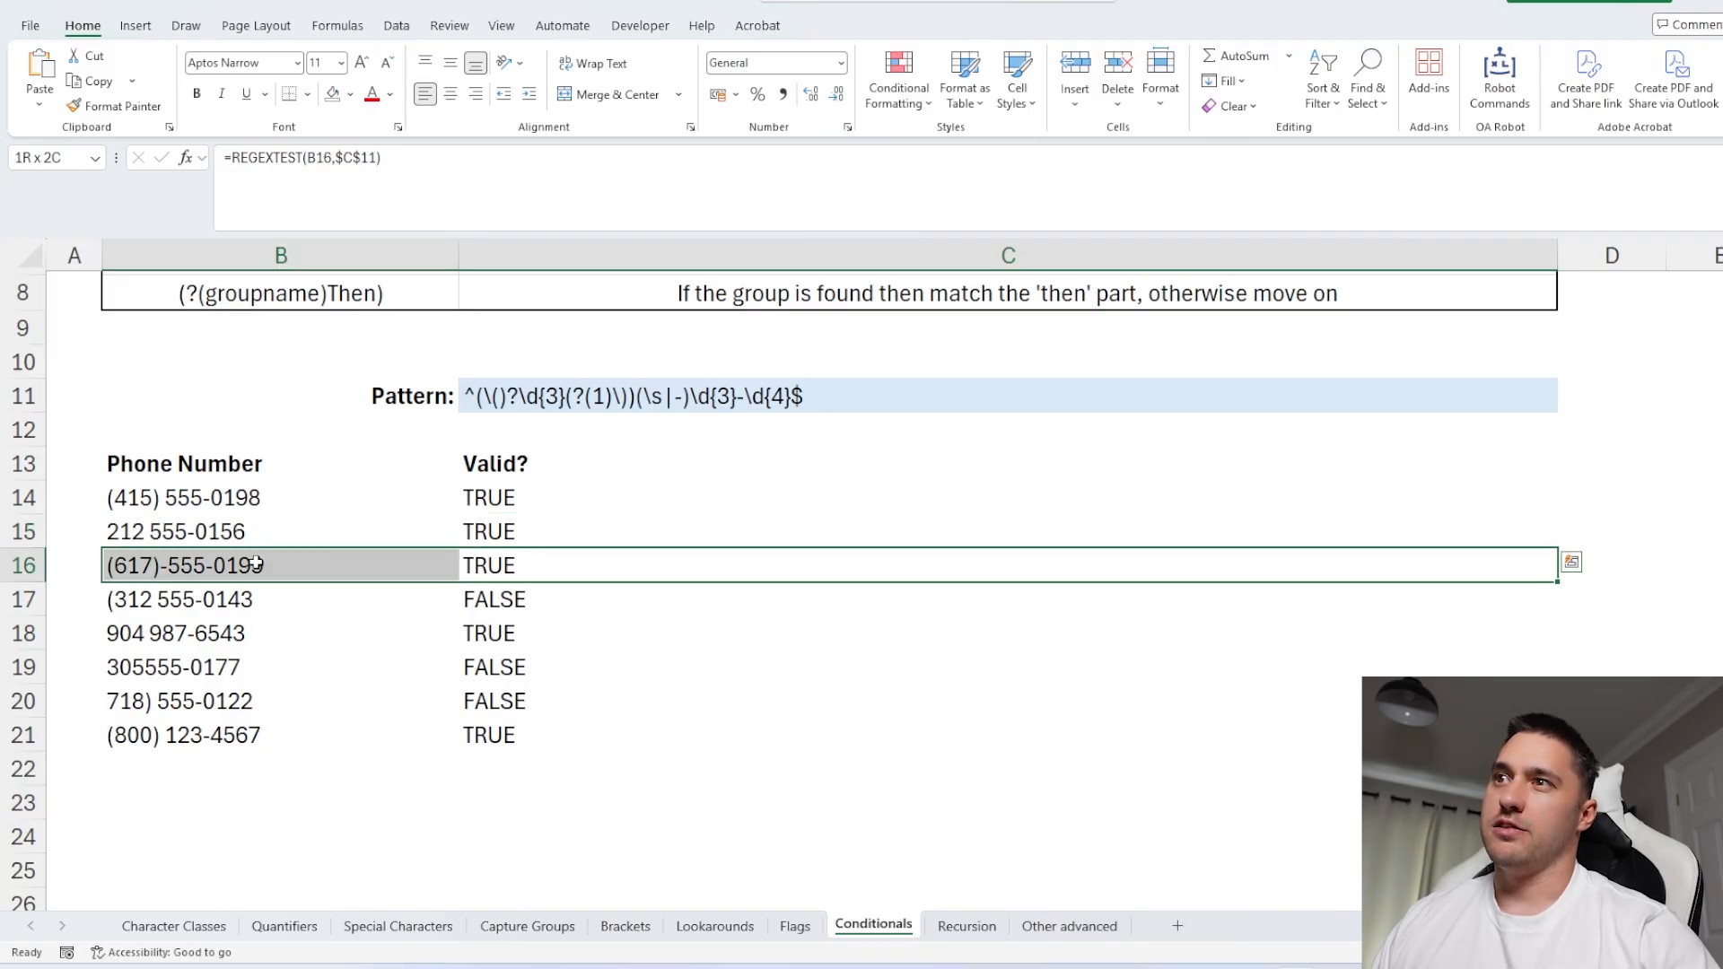
left_click(516, 601)
left_click(158, 601)
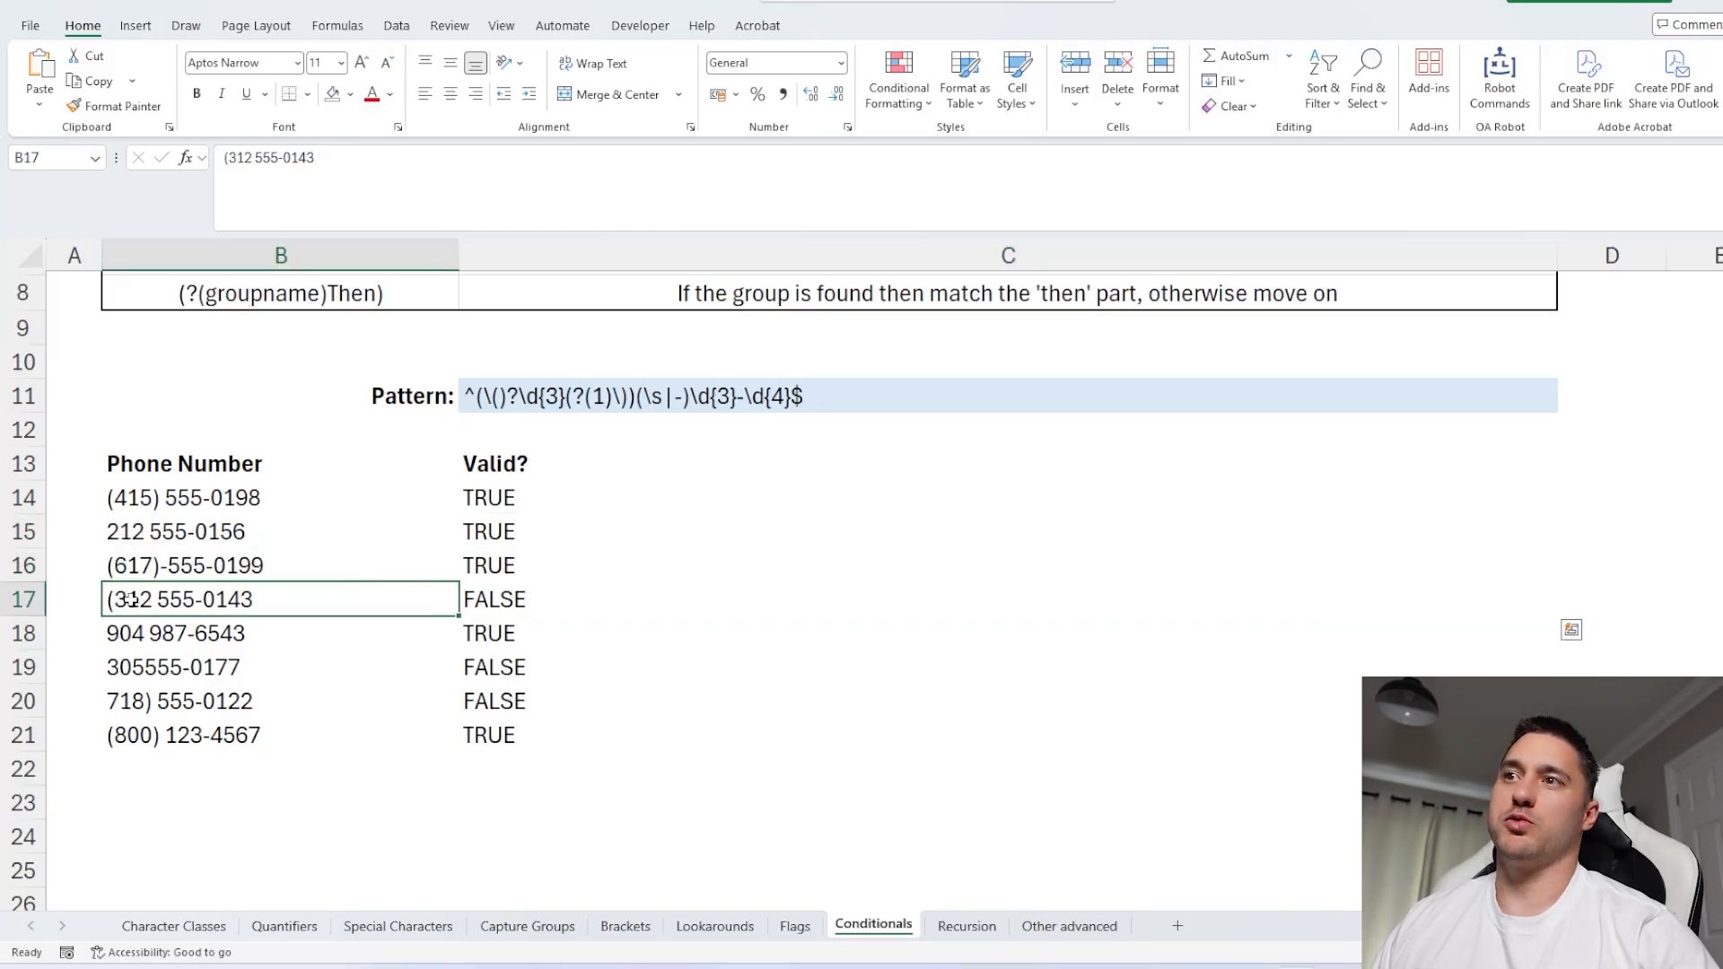
left_click_drag(517, 636, 269, 643)
left_click_drag(469, 669, 323, 676)
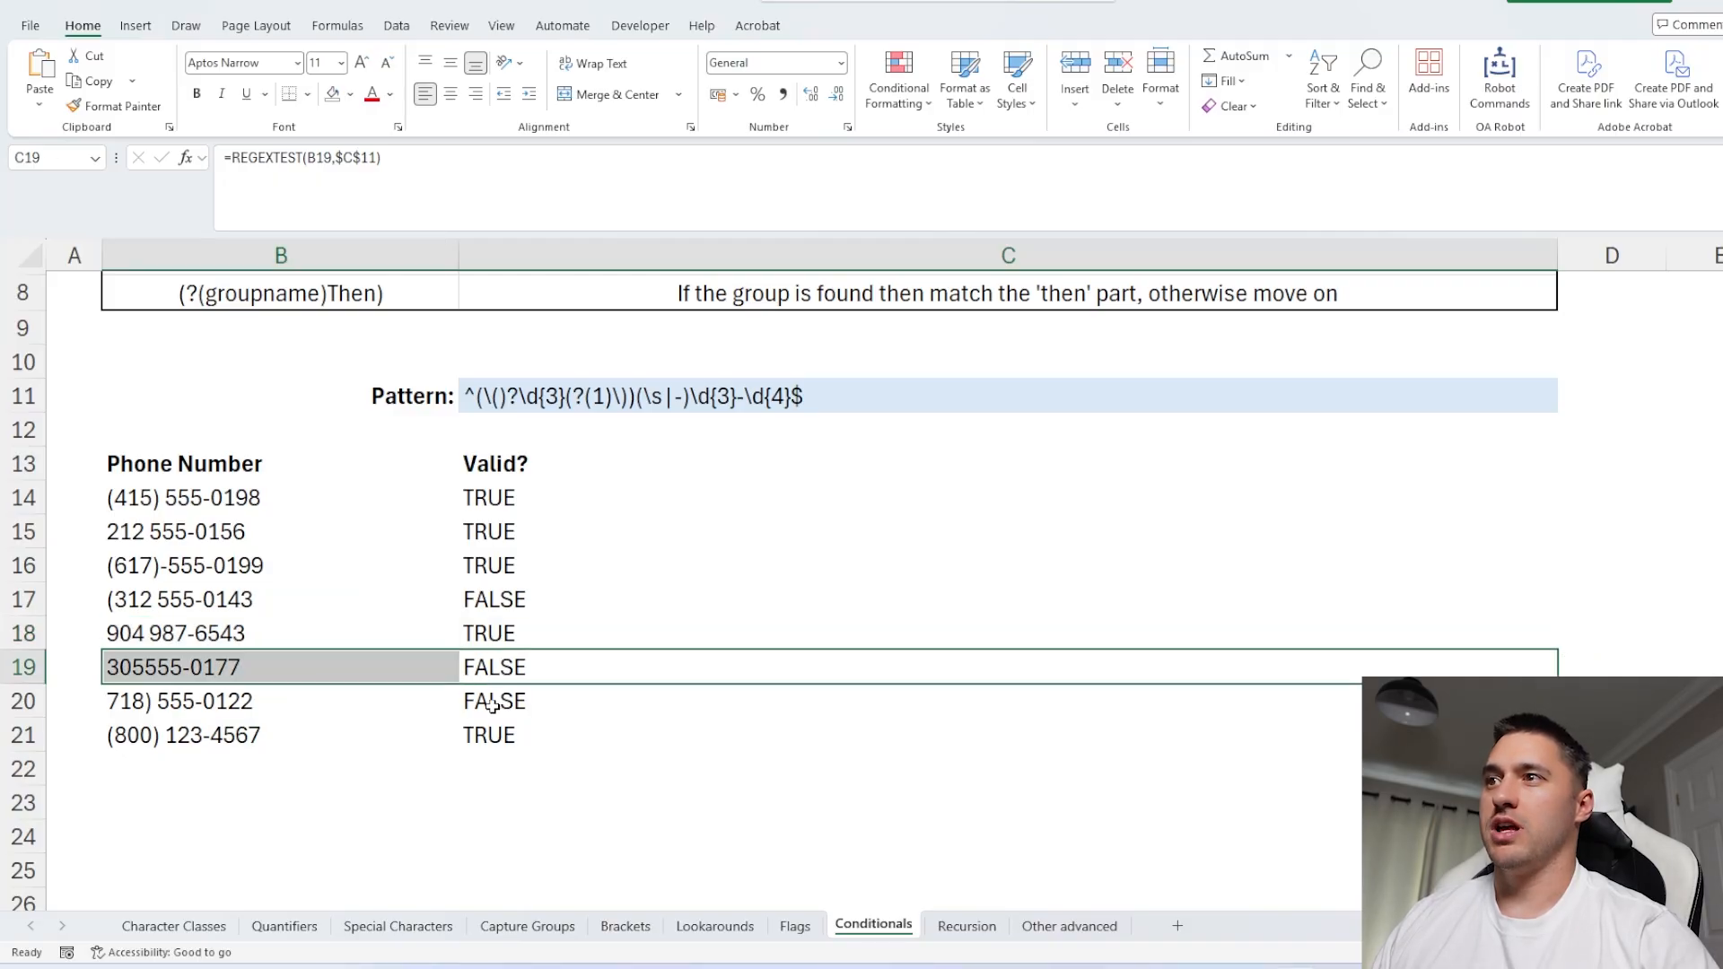
mouse_move(507, 705)
left_mouse_down()
mouse_move(308, 700)
mouse_move(296, 724)
mouse_move(490, 729)
left_mouse_up()
- Insert the free-spacing flag (?x) followed by spaces at the start of the C11 pattern
left_click(552, 379)
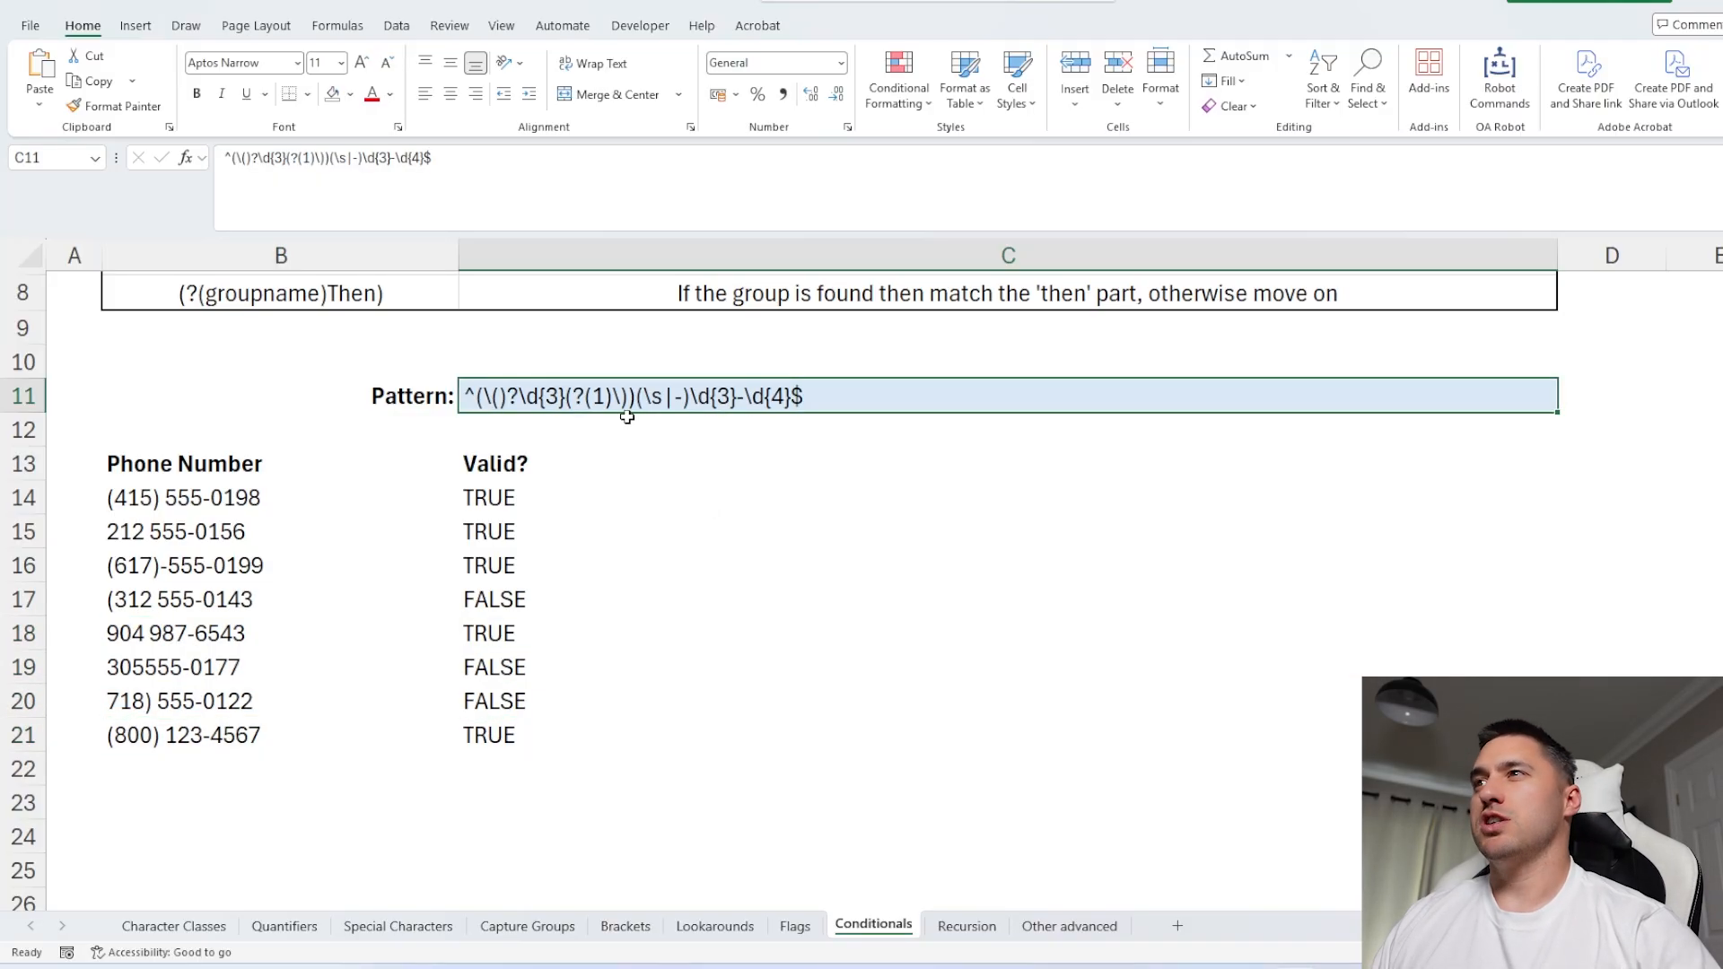
left_click(222, 158)
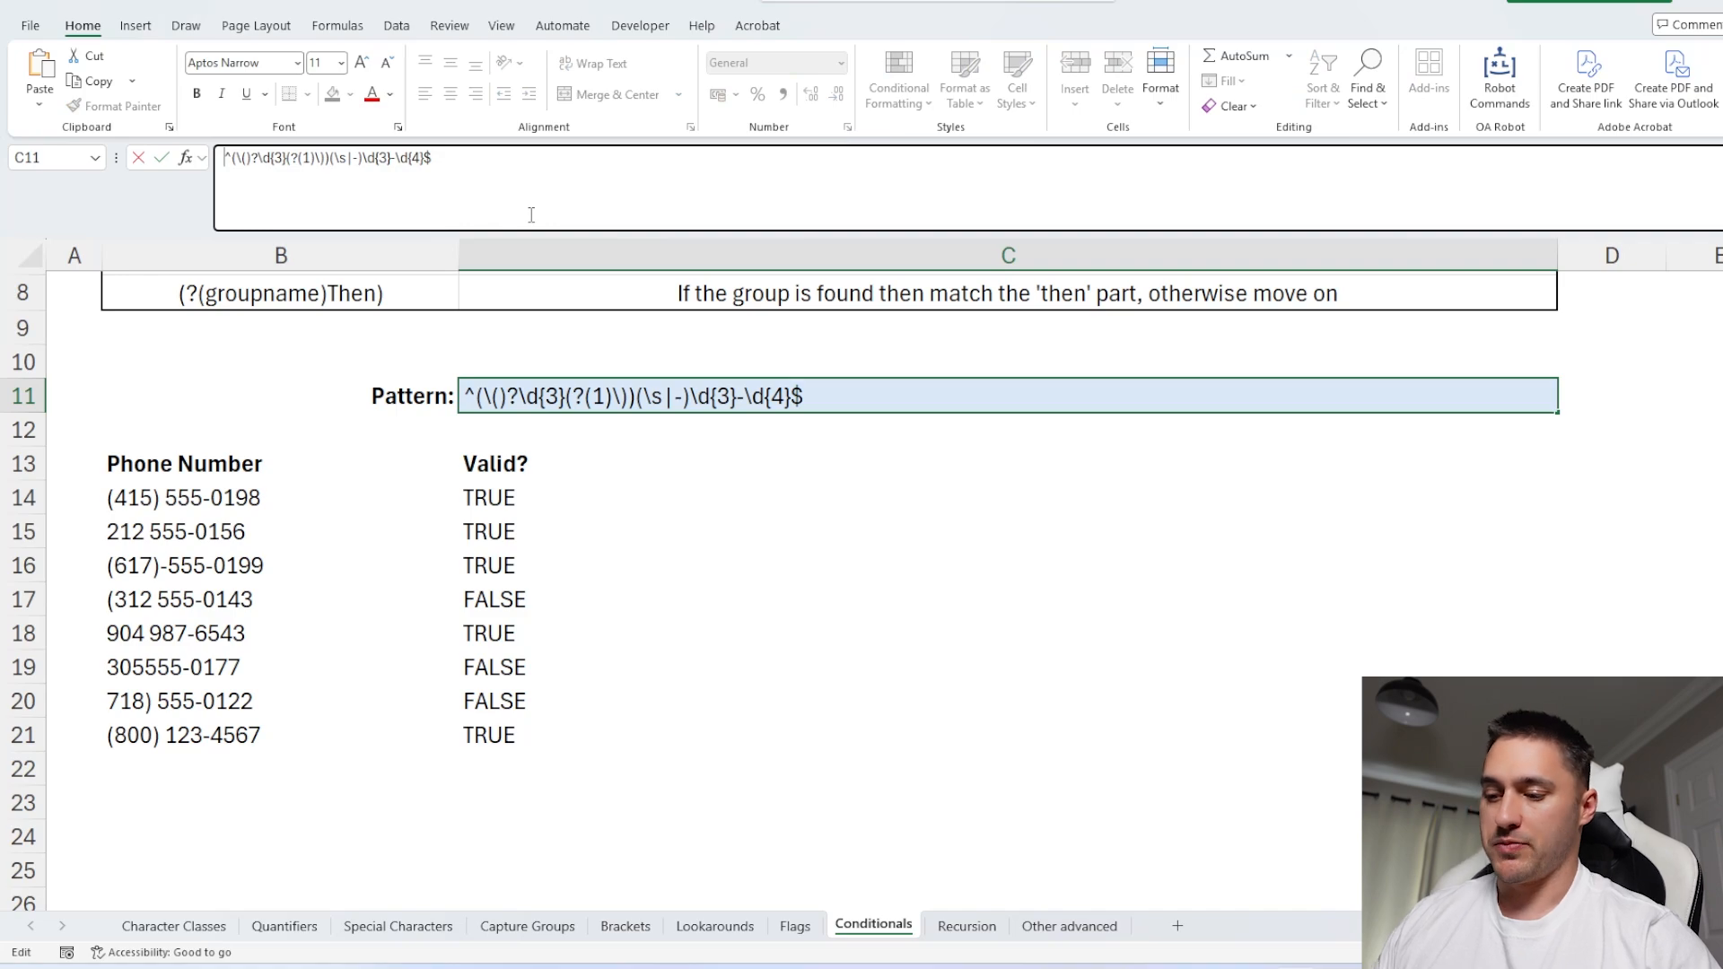
type("(")
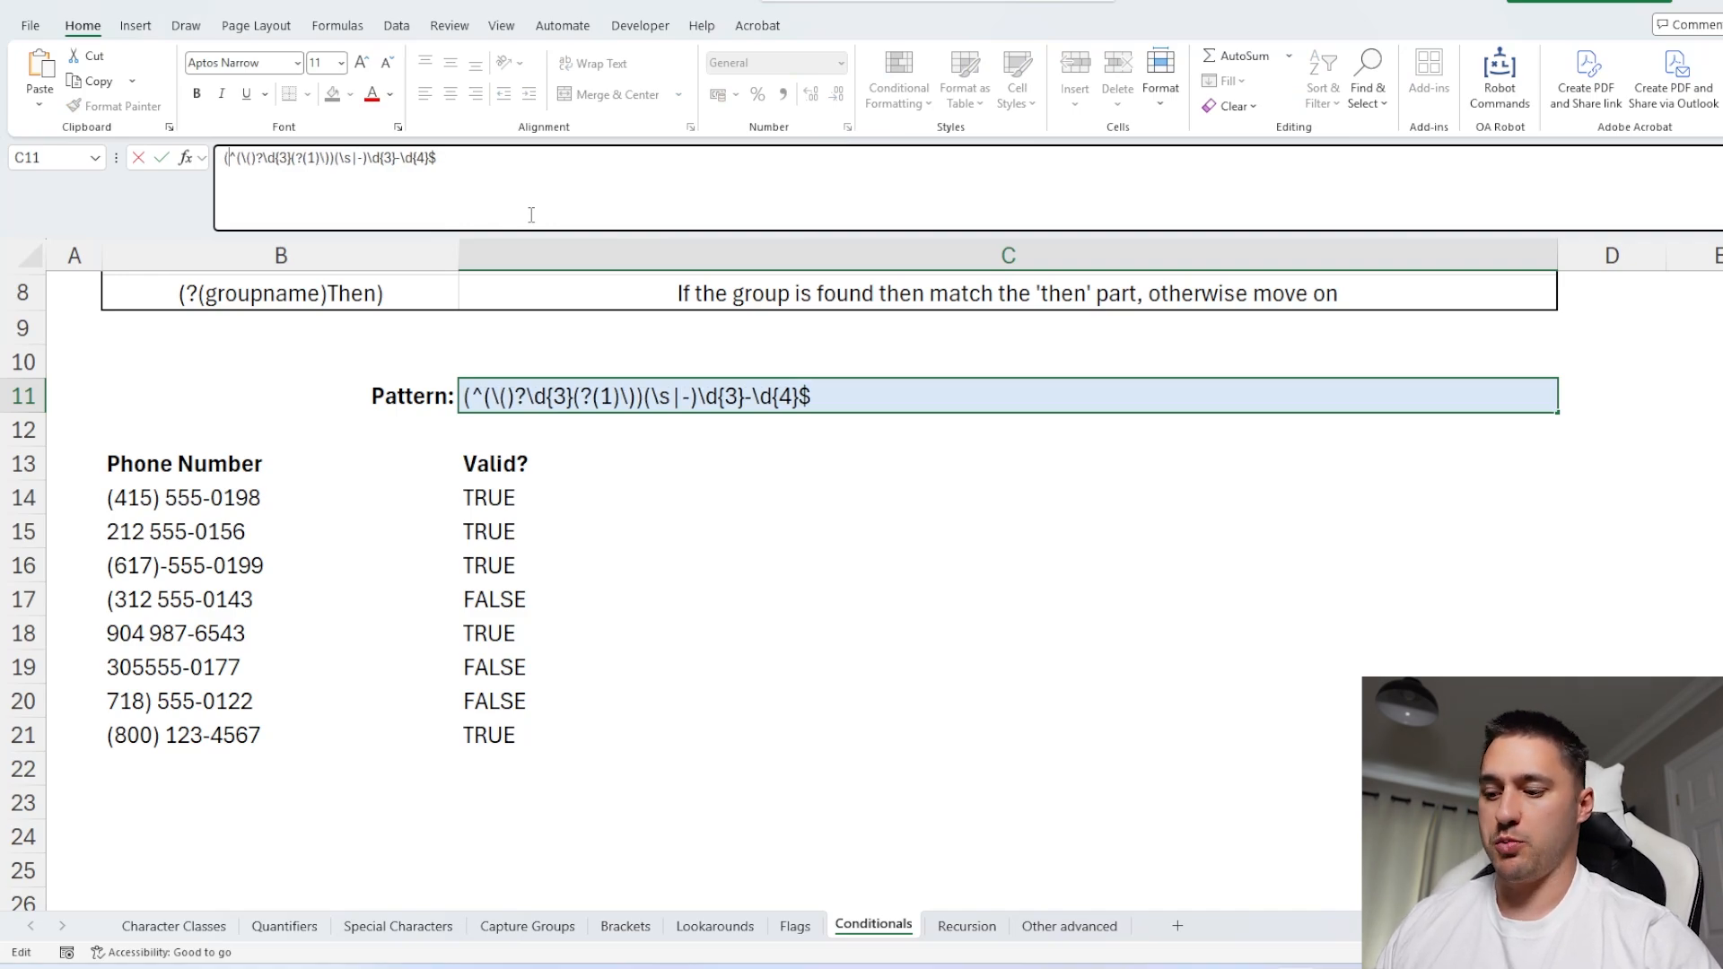
type("?x)")
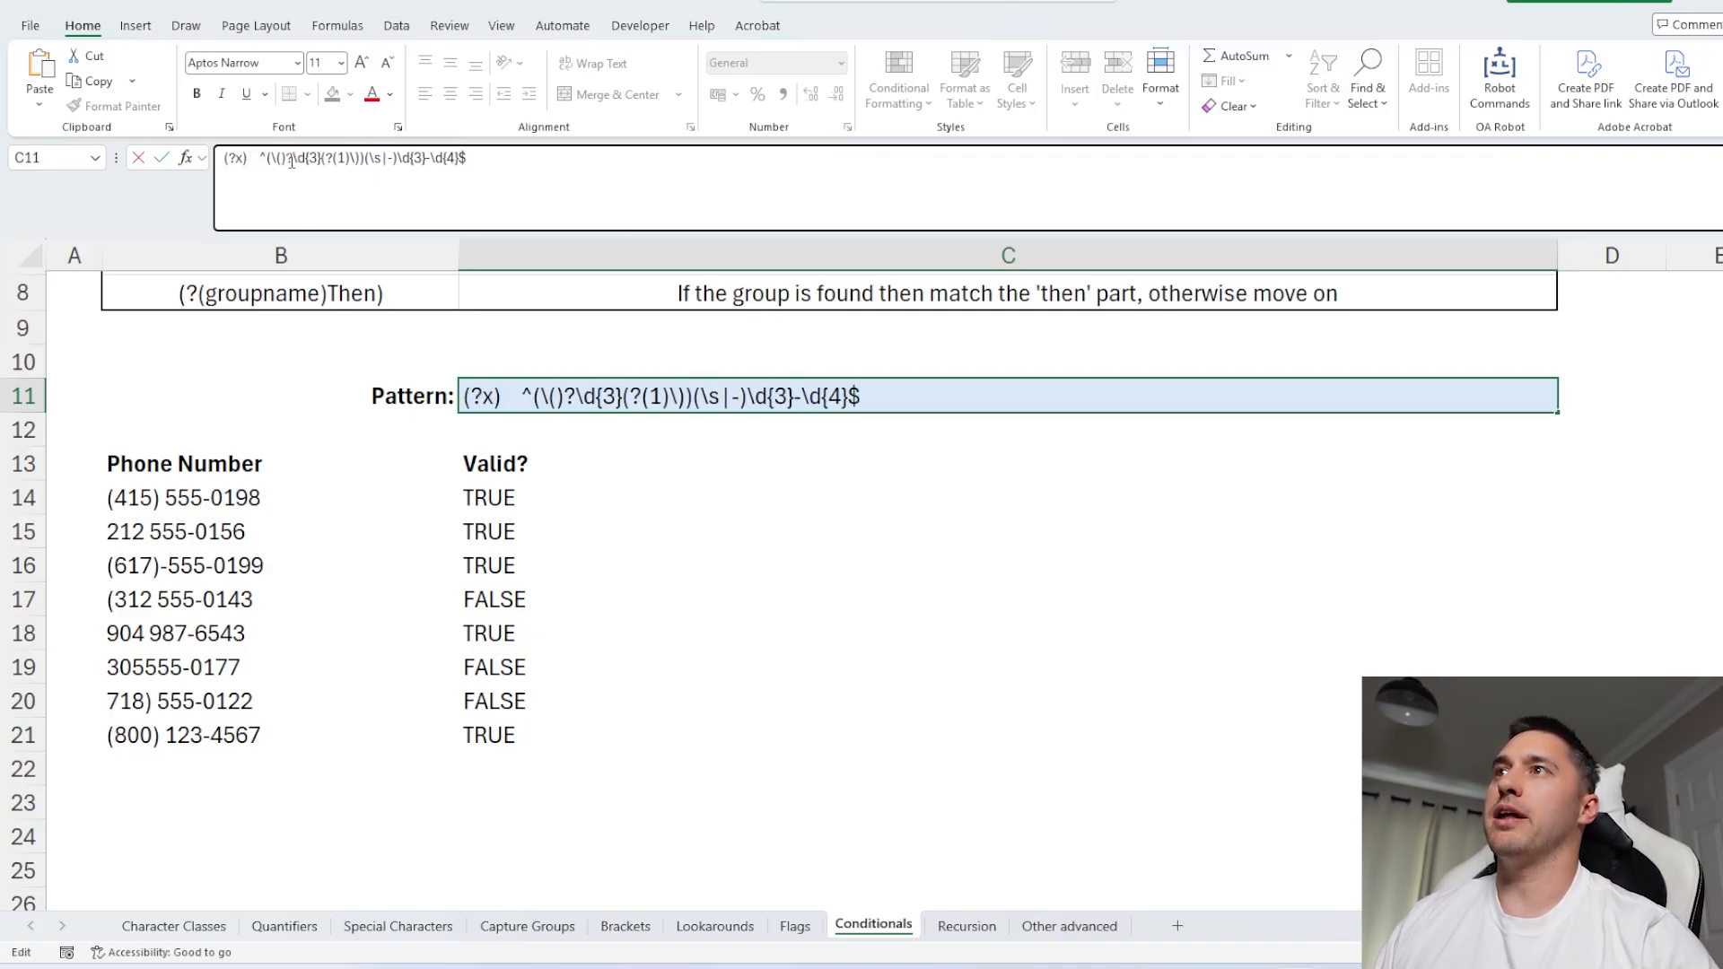
- Separate the C11 pattern's parts with spaces, keeping \d{3}-\d{4}$ together, then commit and reselect the cell
left_click(292, 158)
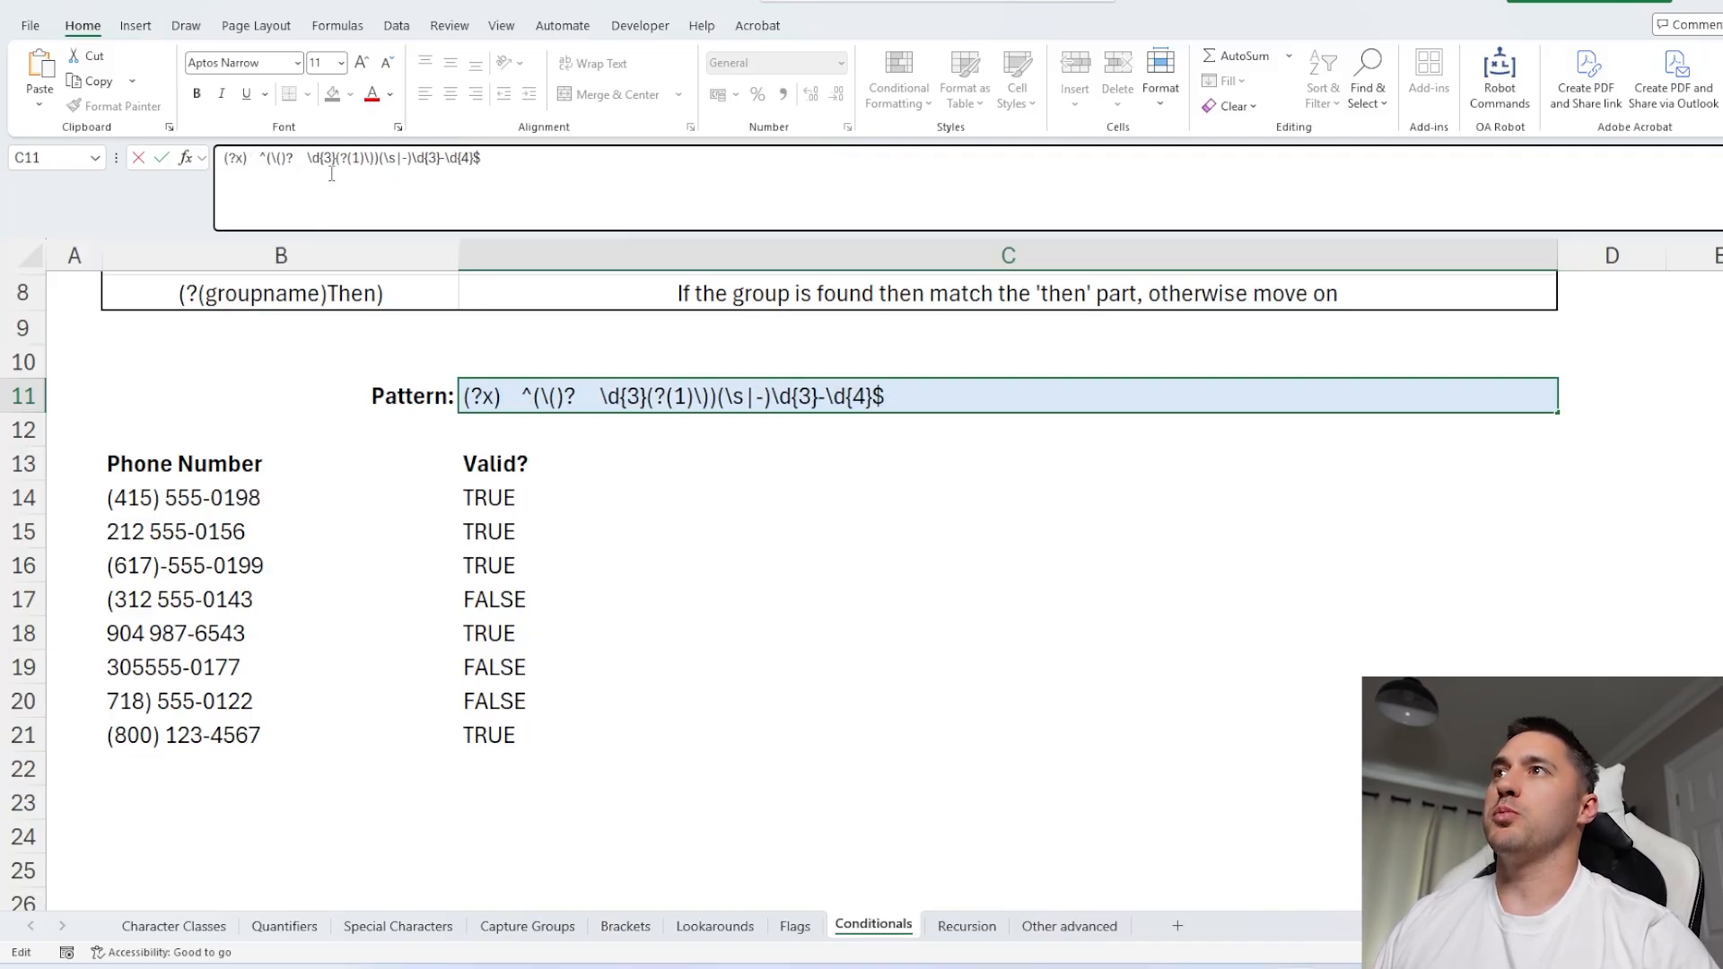
left_click(336, 158)
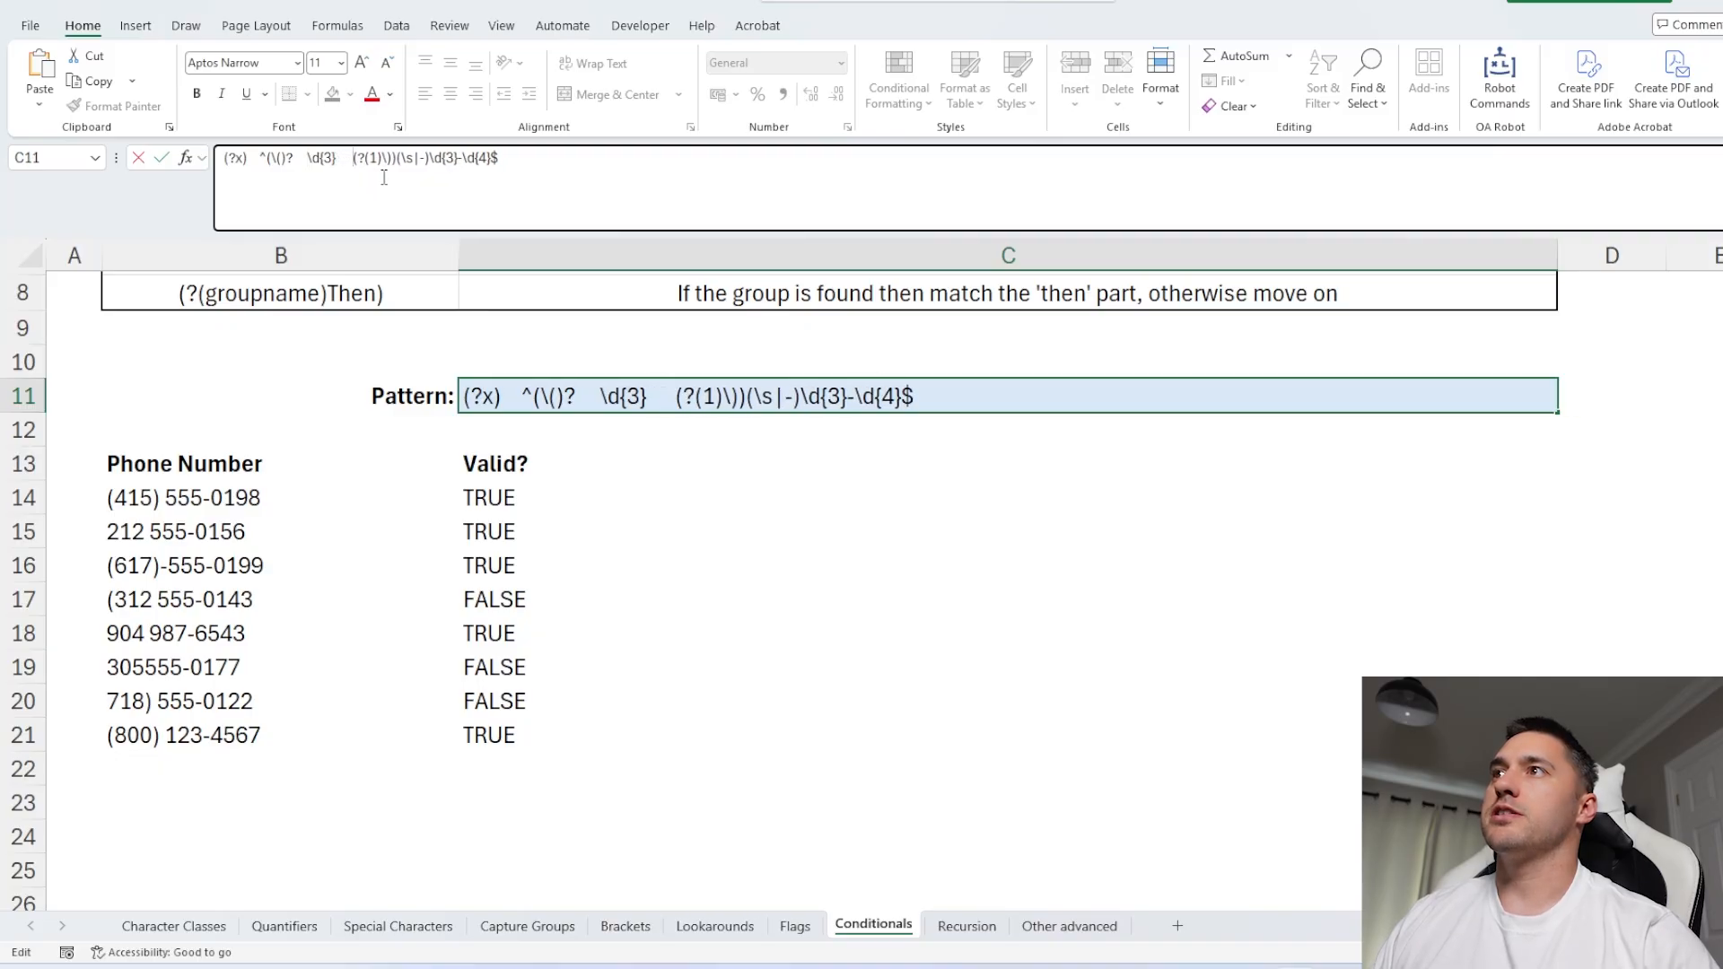
left_click(398, 182)
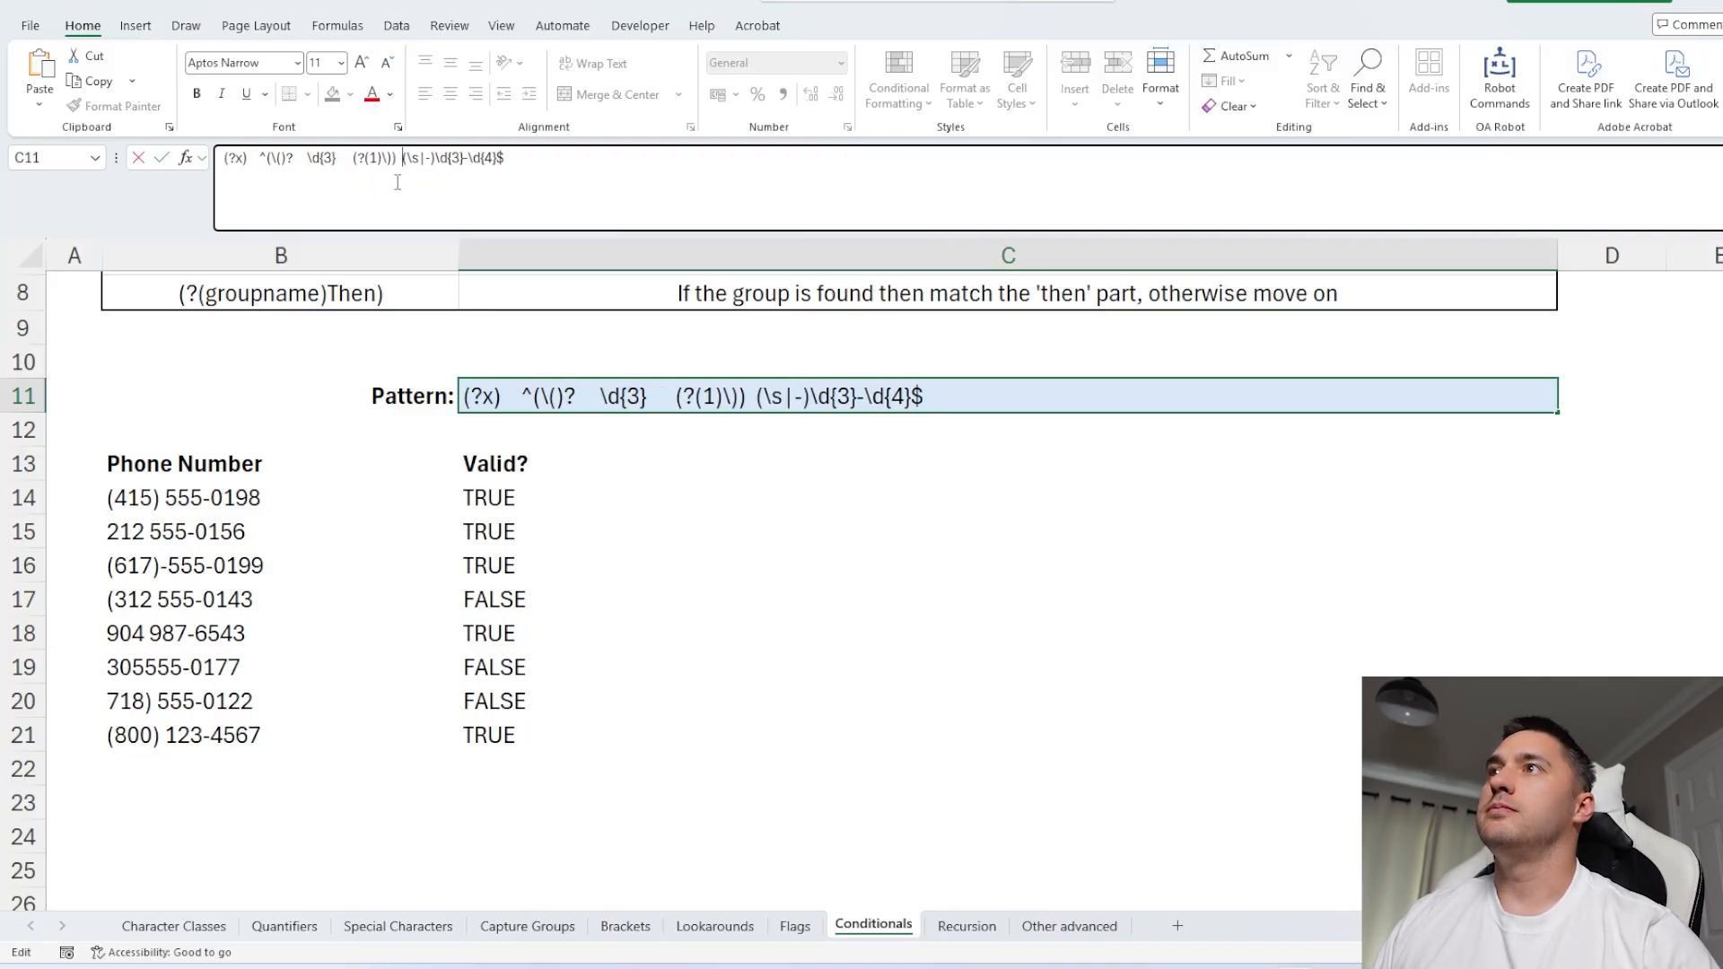
left_click(444, 158)
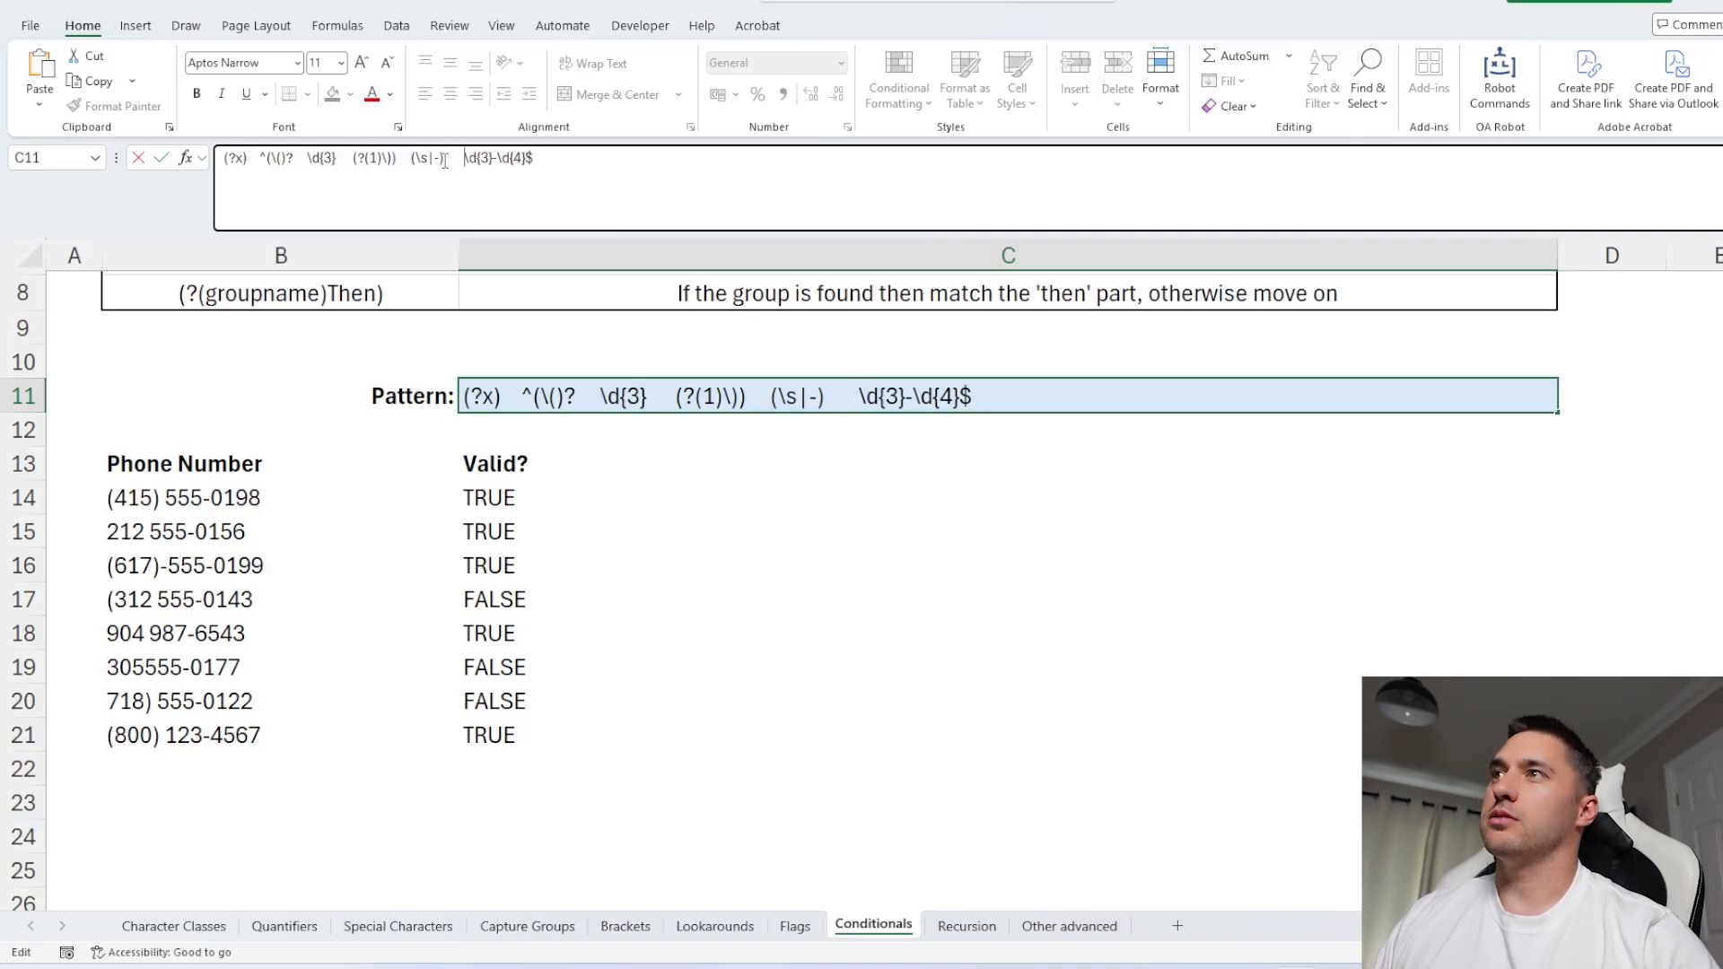
left_click(494, 182)
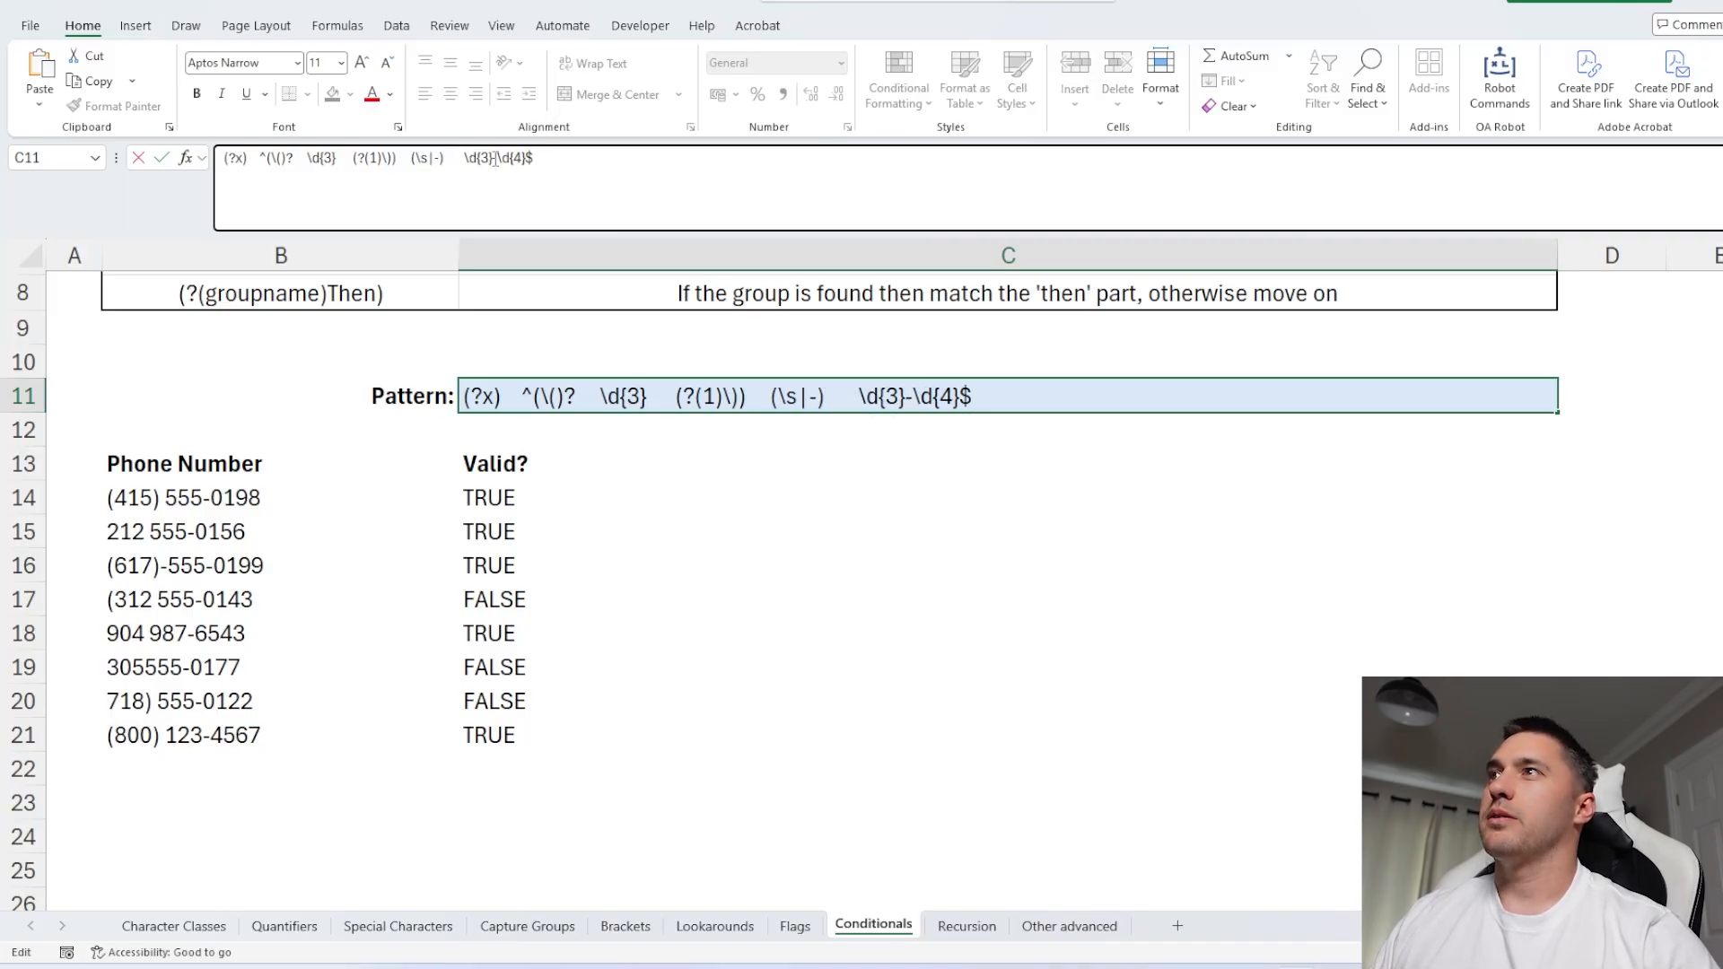
left_click(509, 159)
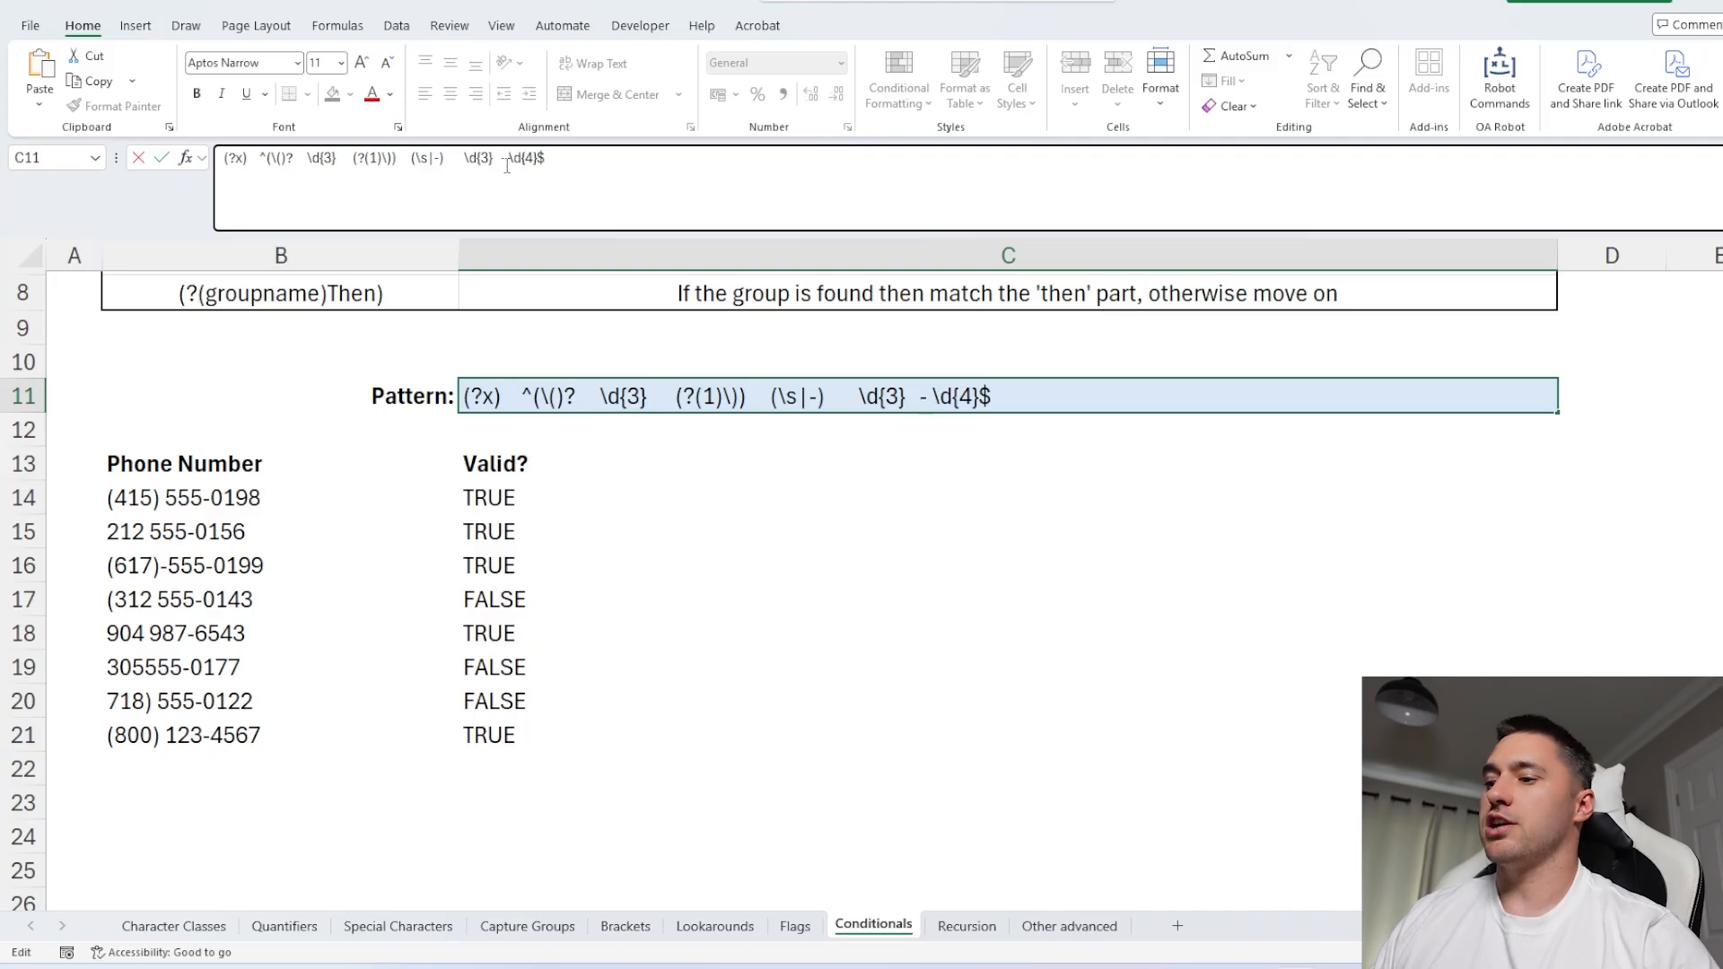
key("BackSpace")
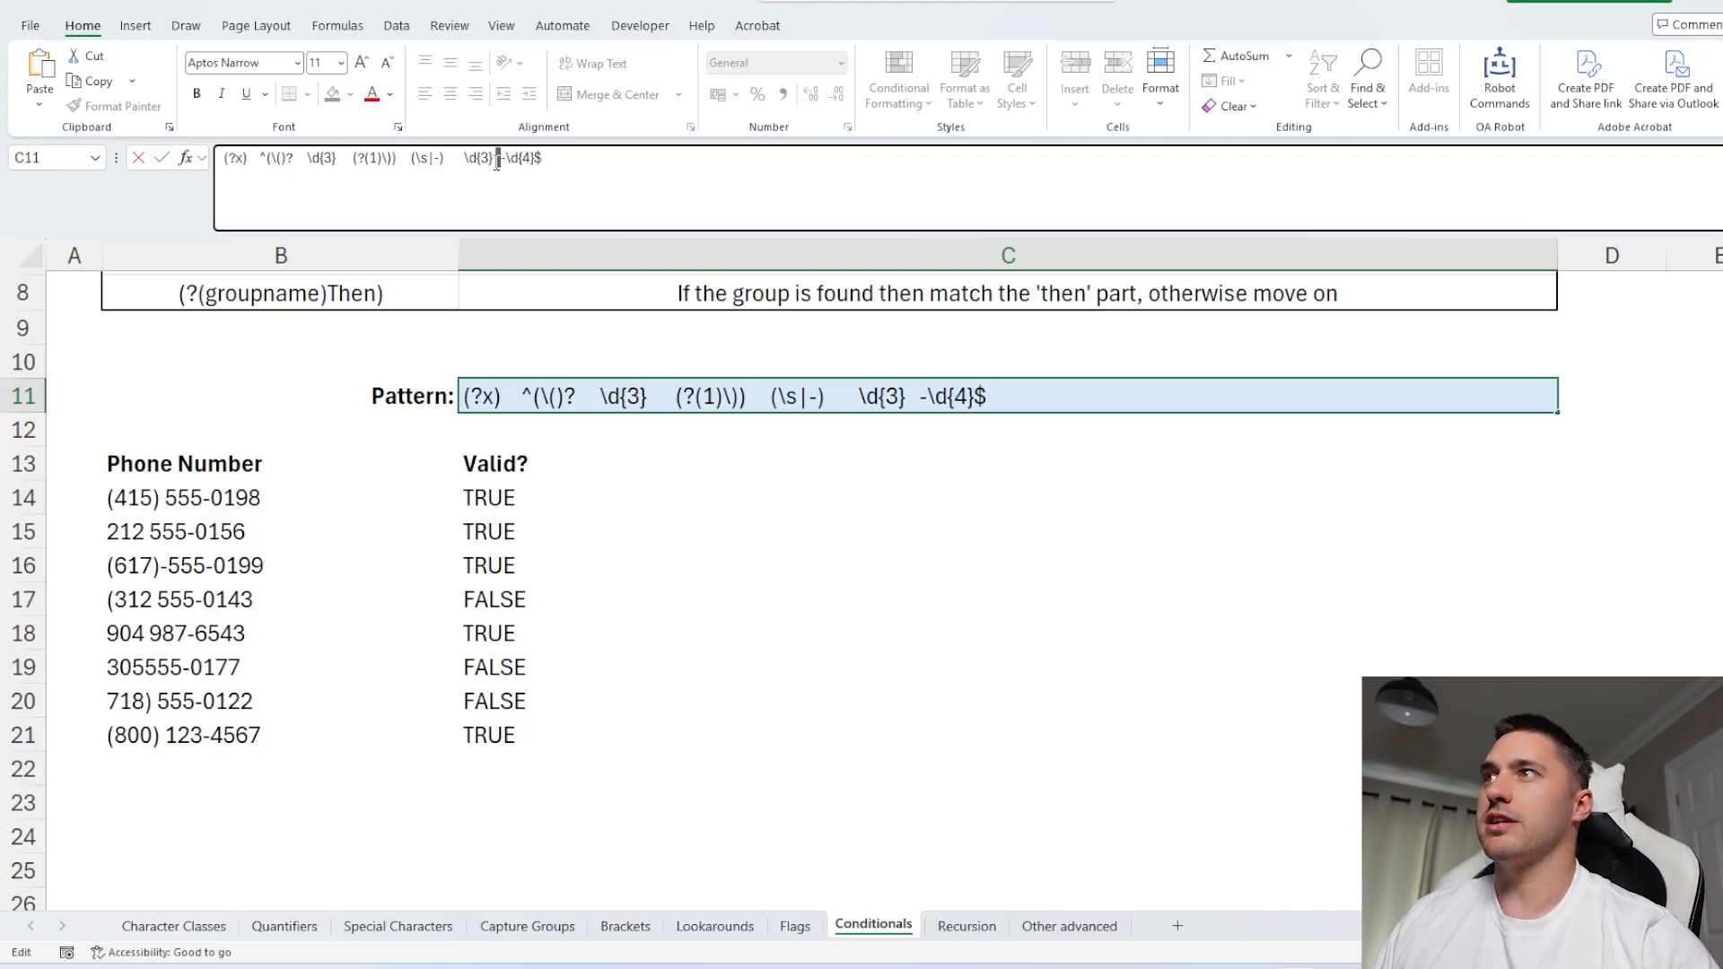
key("BackSpace")
key("BackSpace")
key("Return")
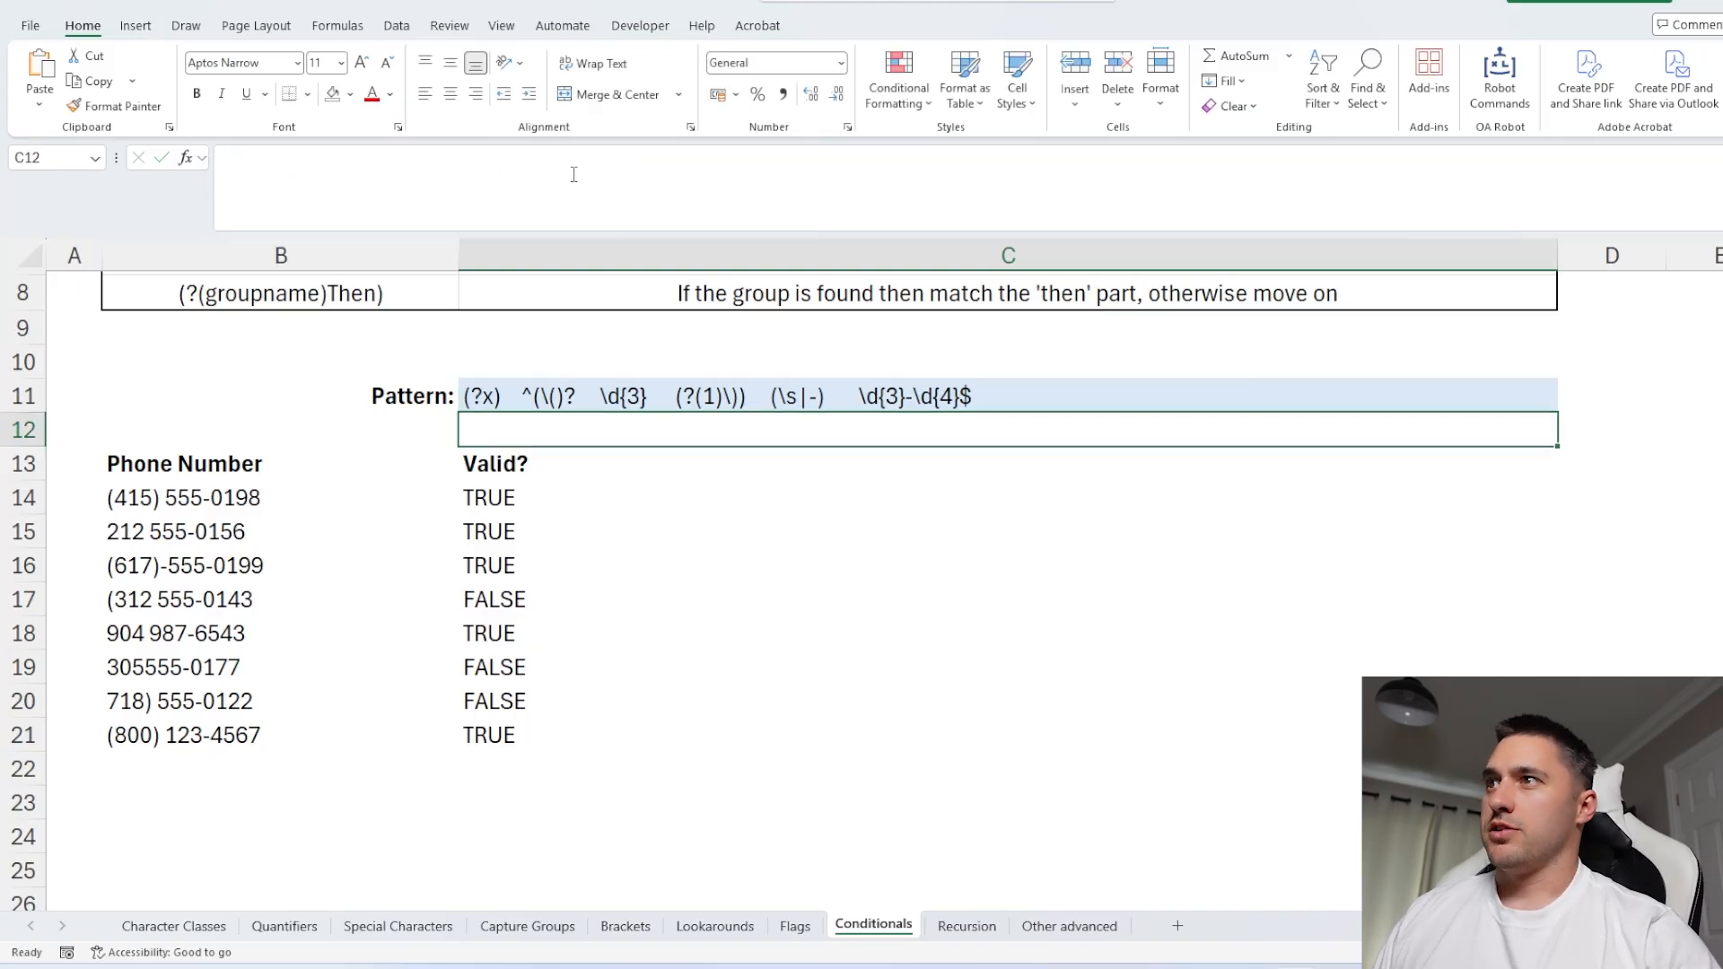
left_click(697, 390)
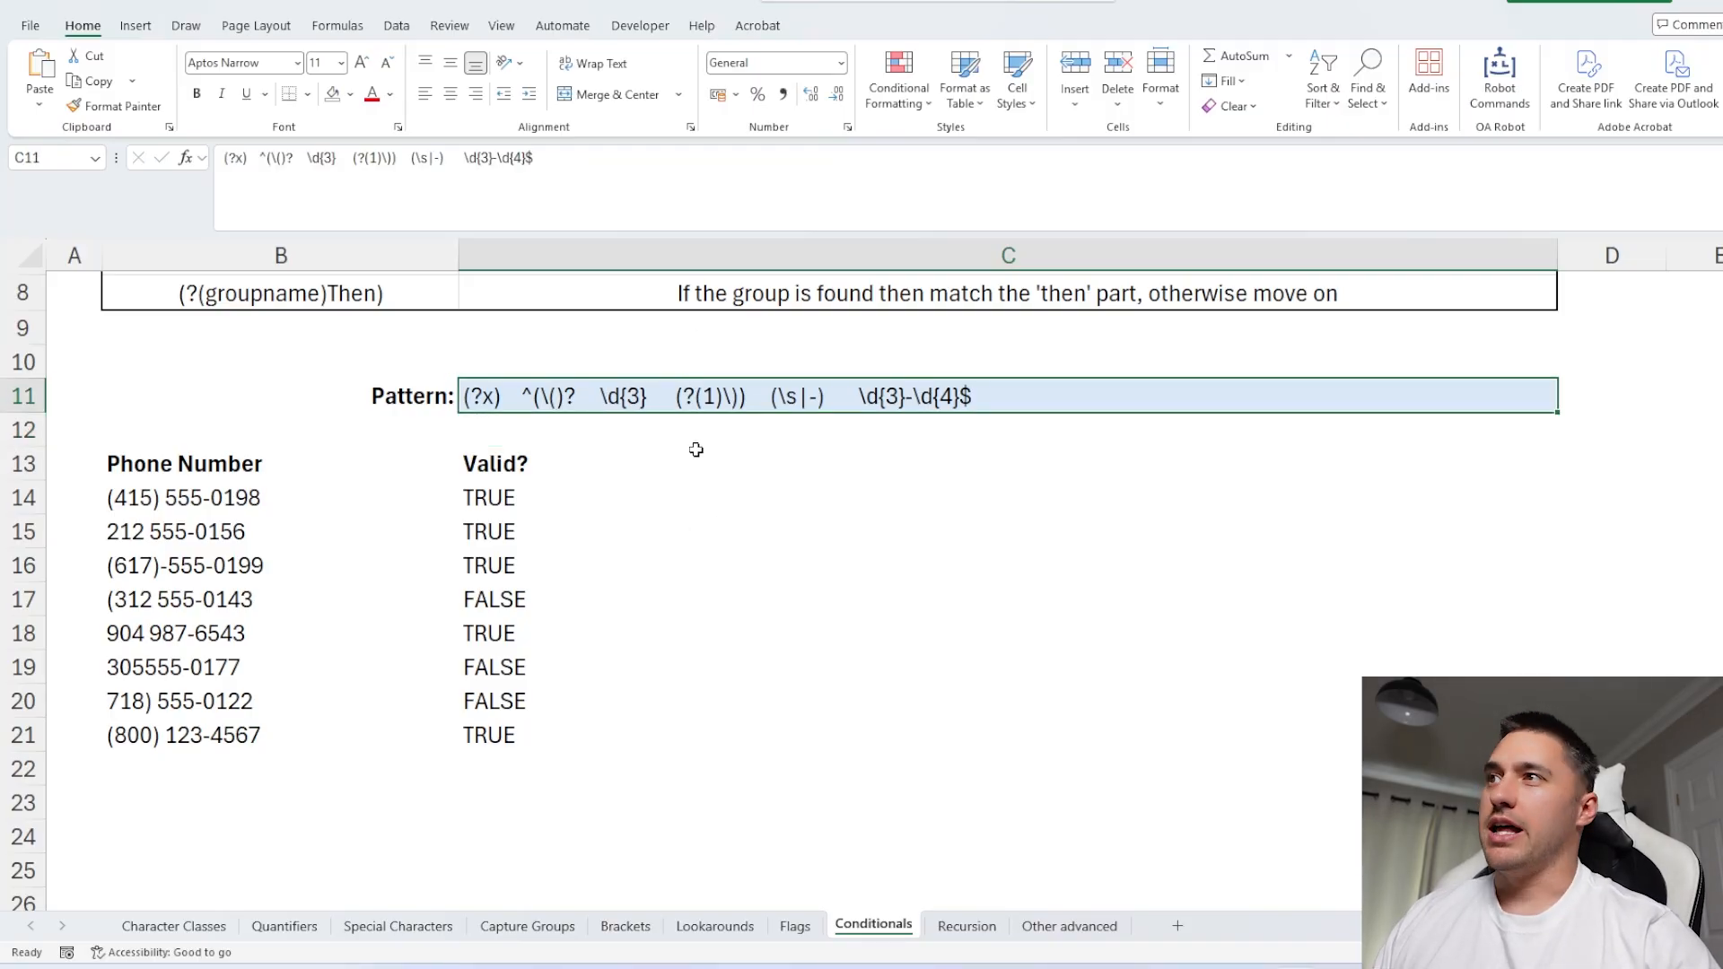
- Insert the inline comment (?#free spacing) after the (?x) flag in the C11 pattern, and open a second comment after ^(\()?
left_click(251, 159)
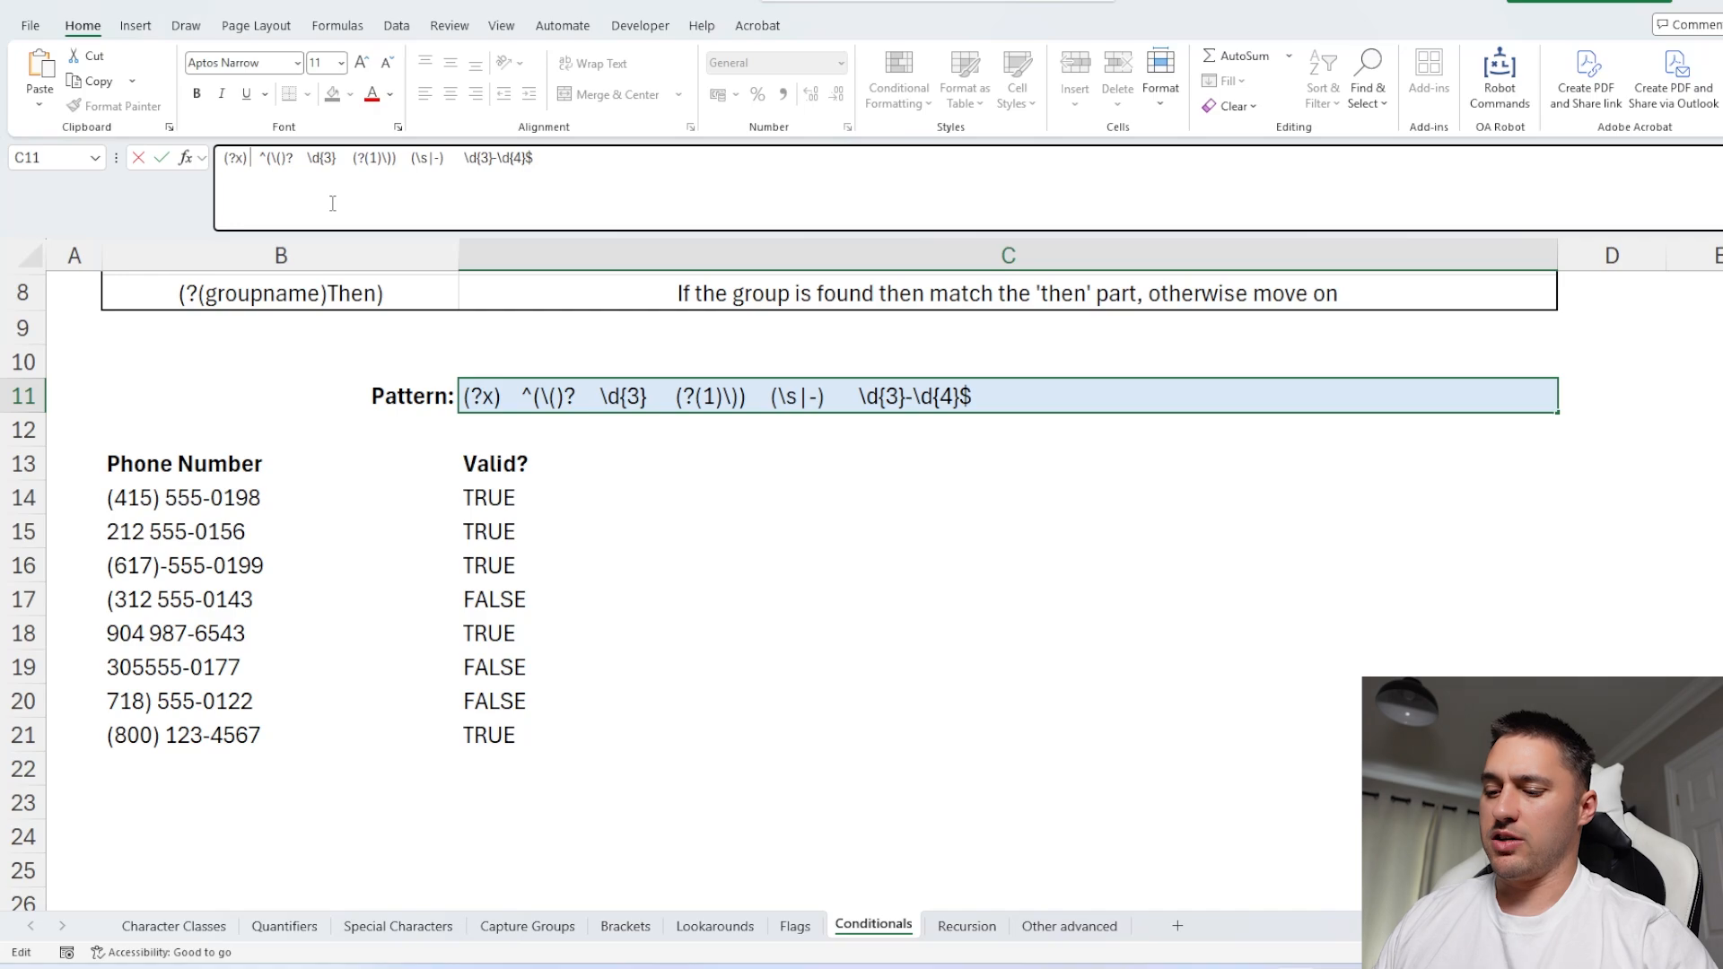
type("(?")
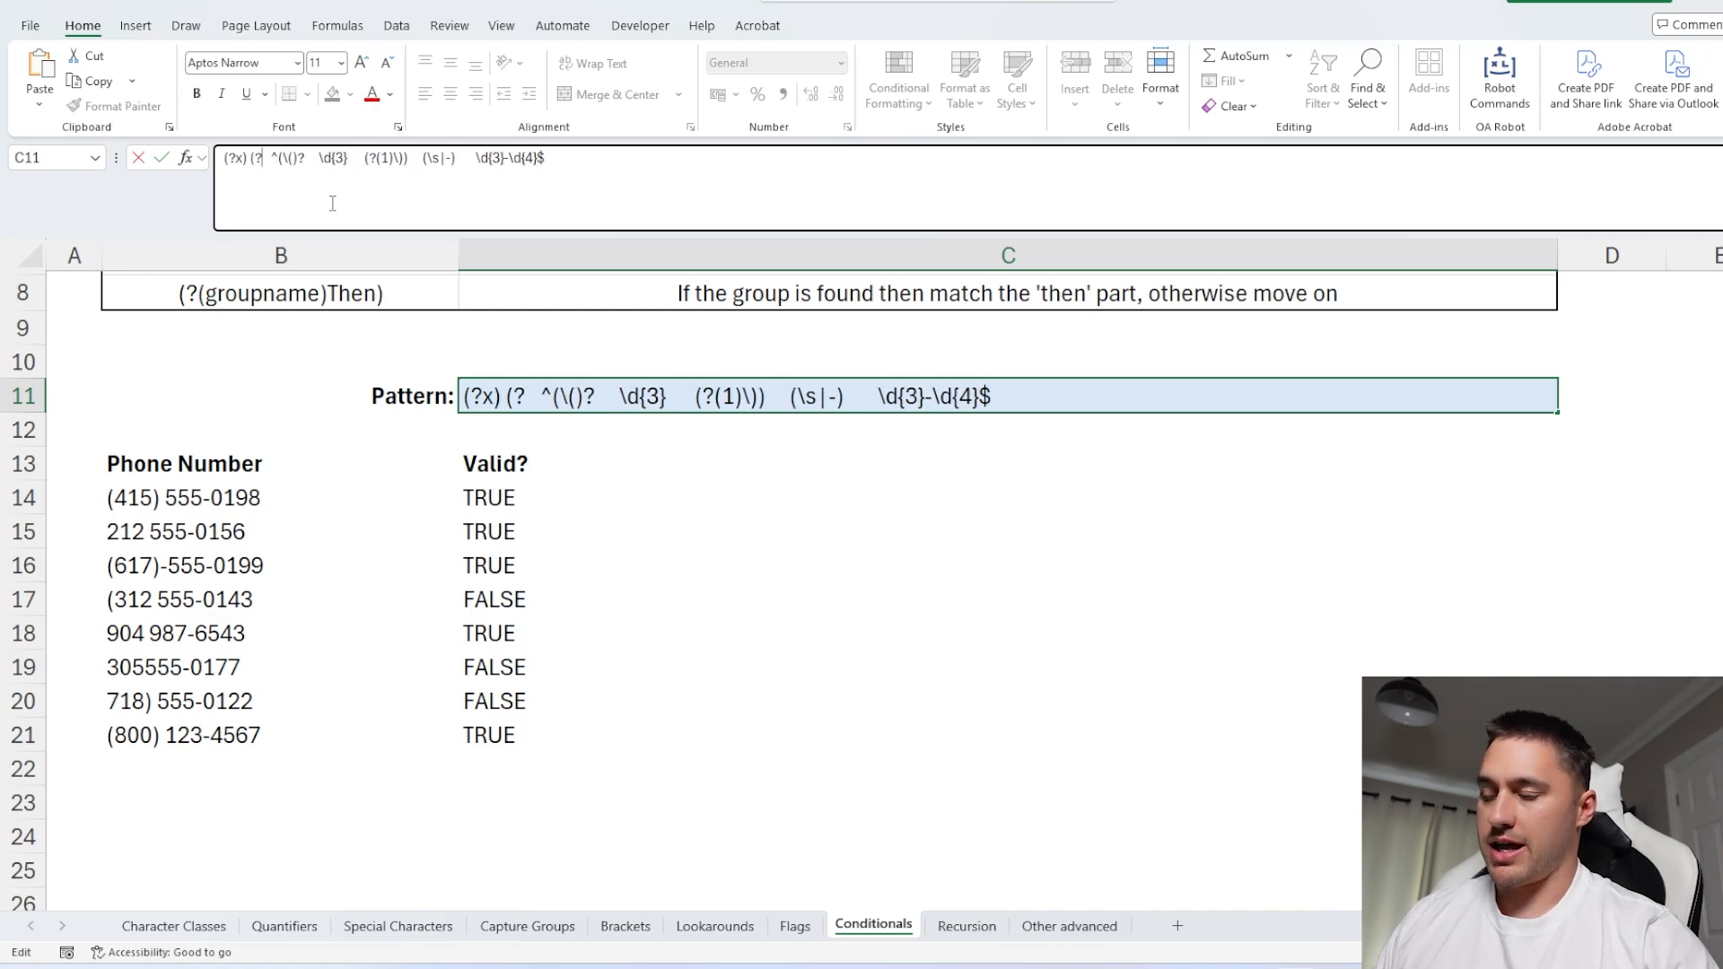
type("#free spacing")
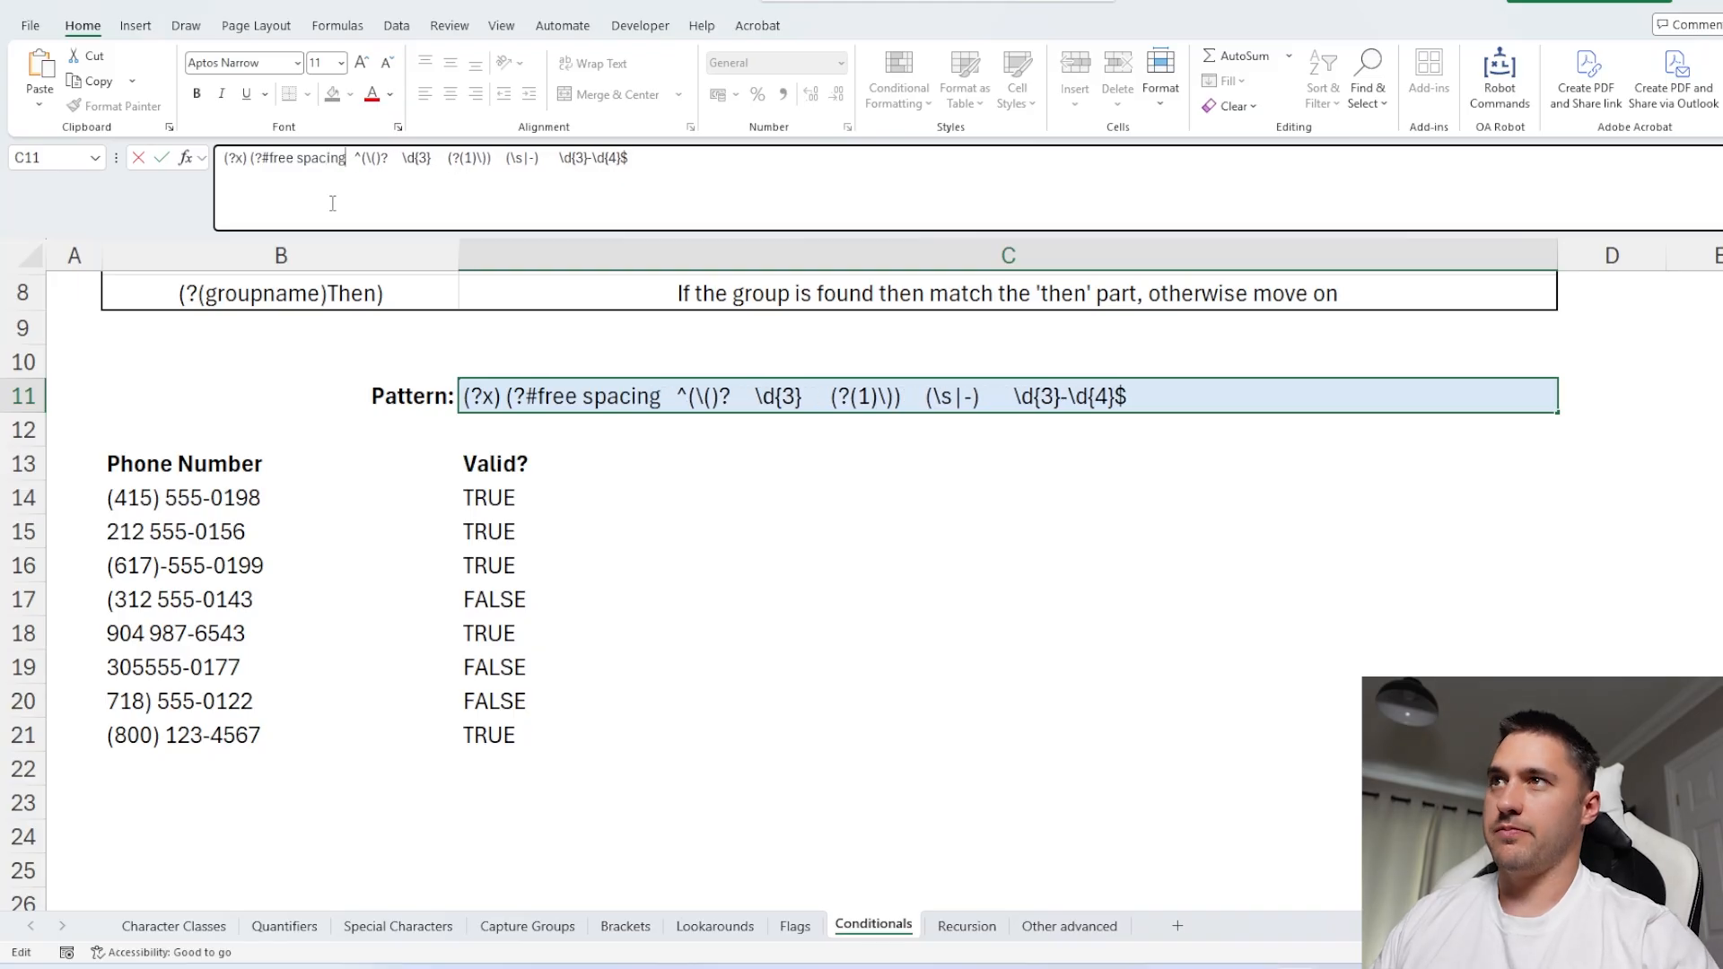
type(")  ^(\\()? (?#")
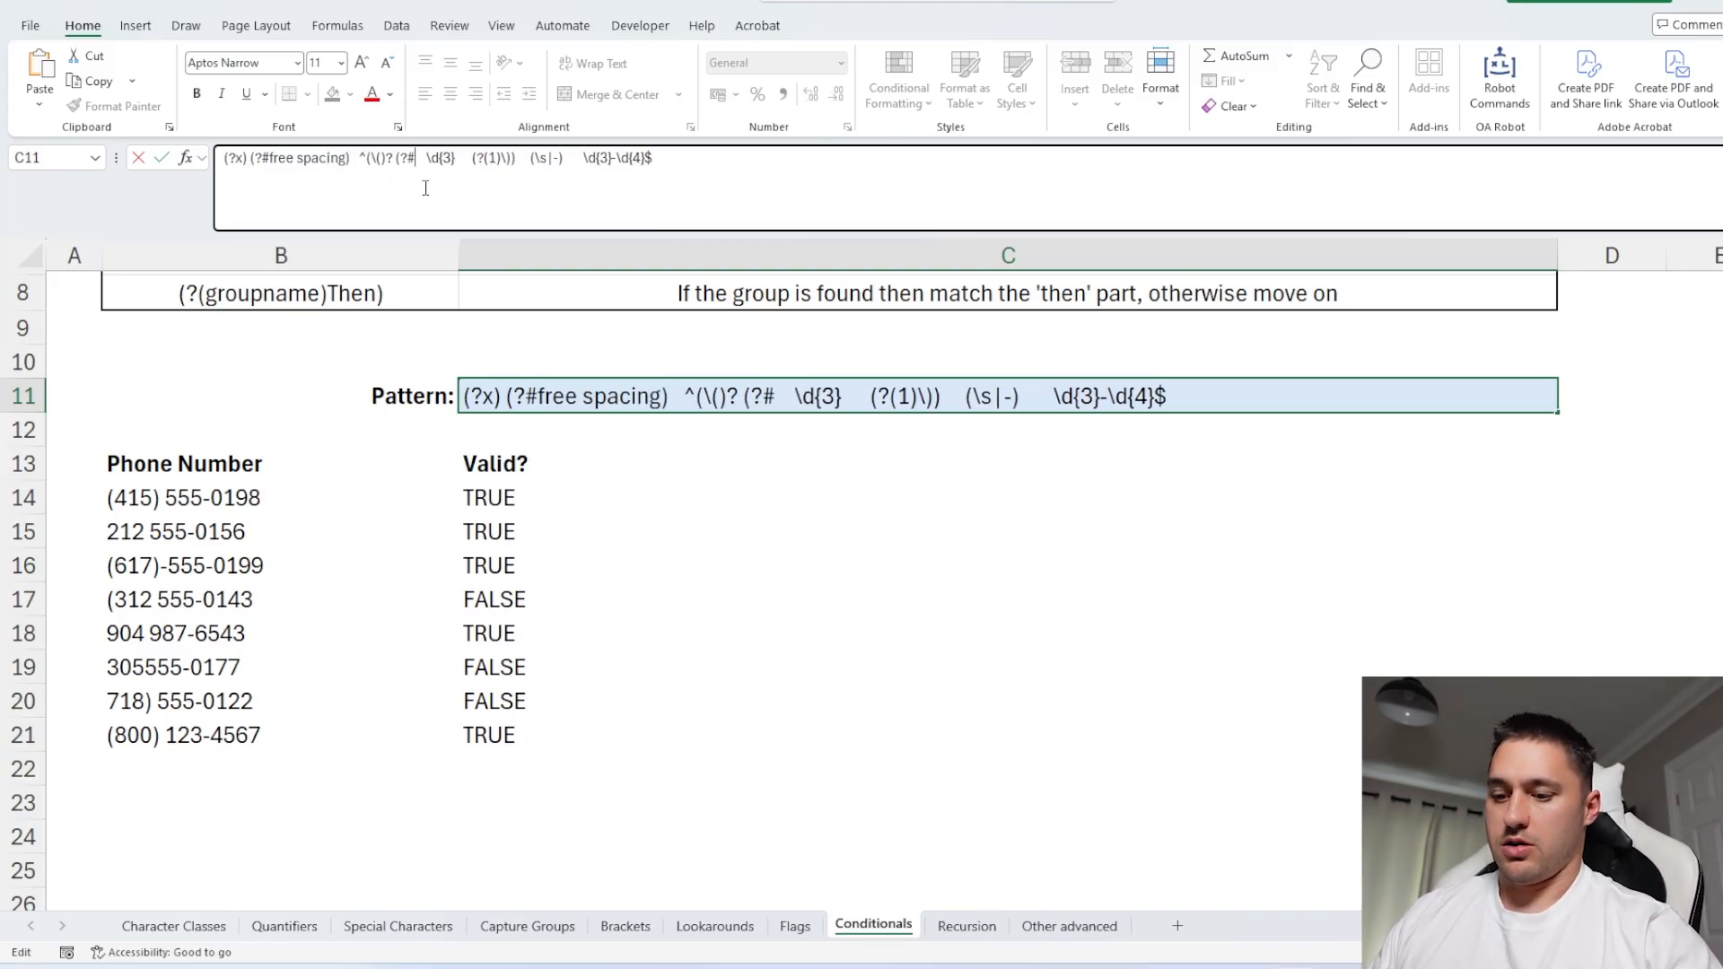
- Complete the second inline comment in C11 as (?#optional opening bracket), commit the pattern and reselect the cell
type("optional")
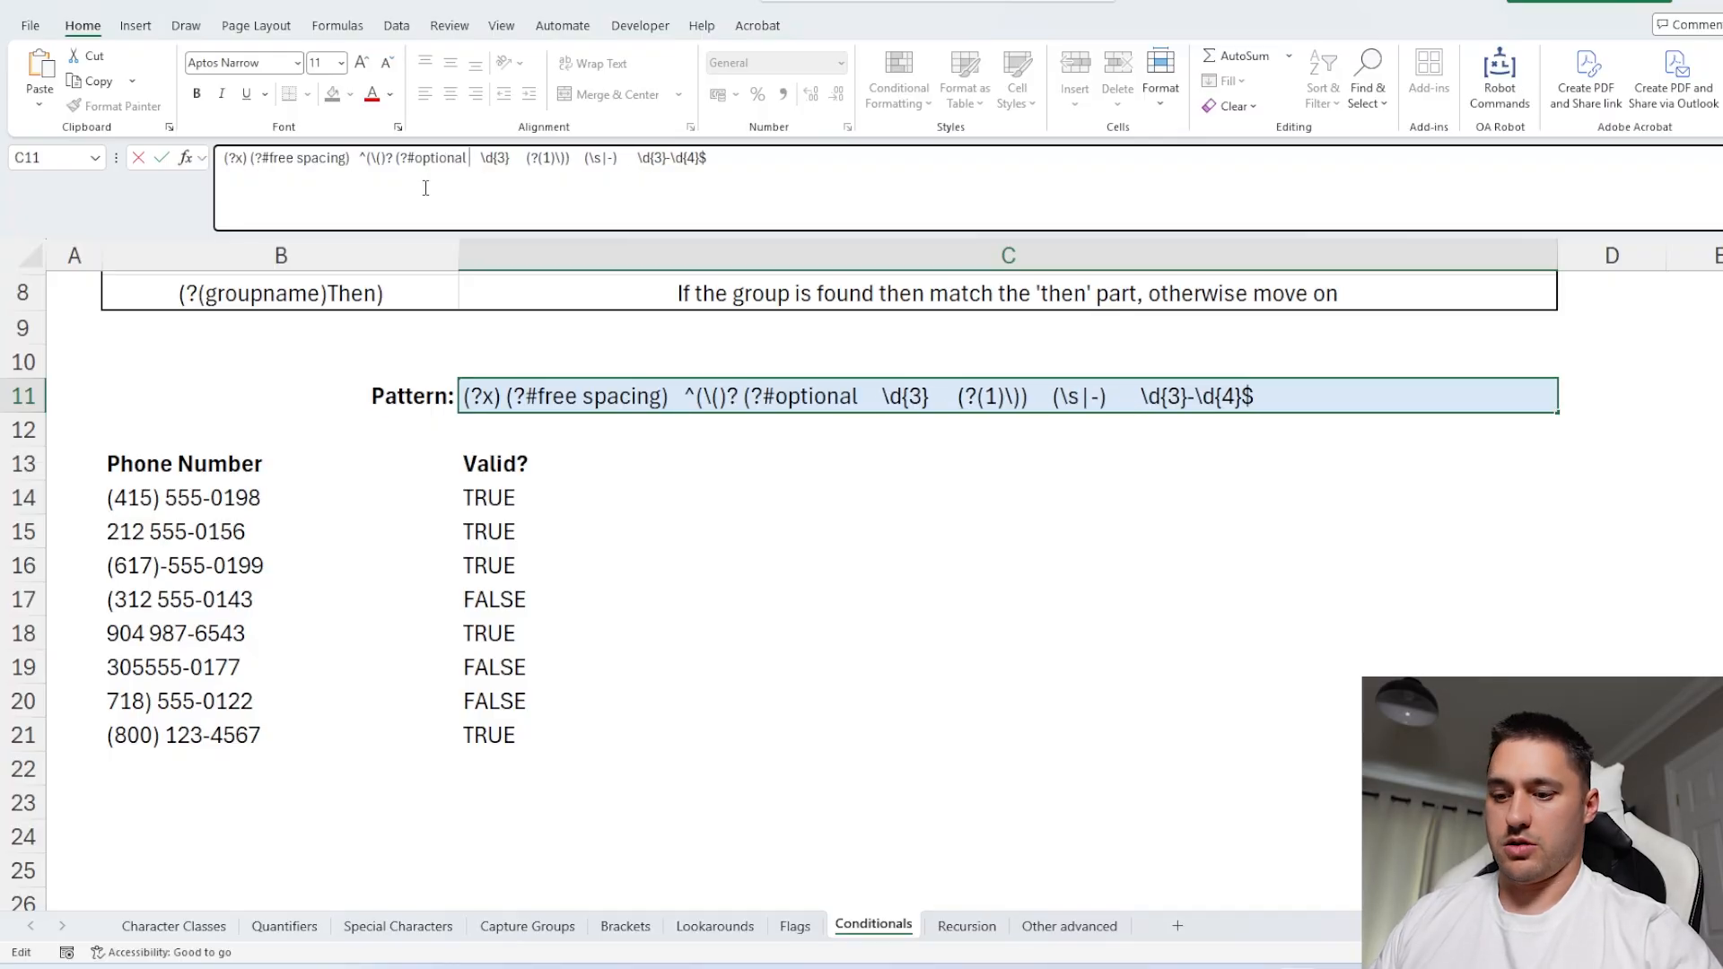
type(" open")
type("ing bracket")
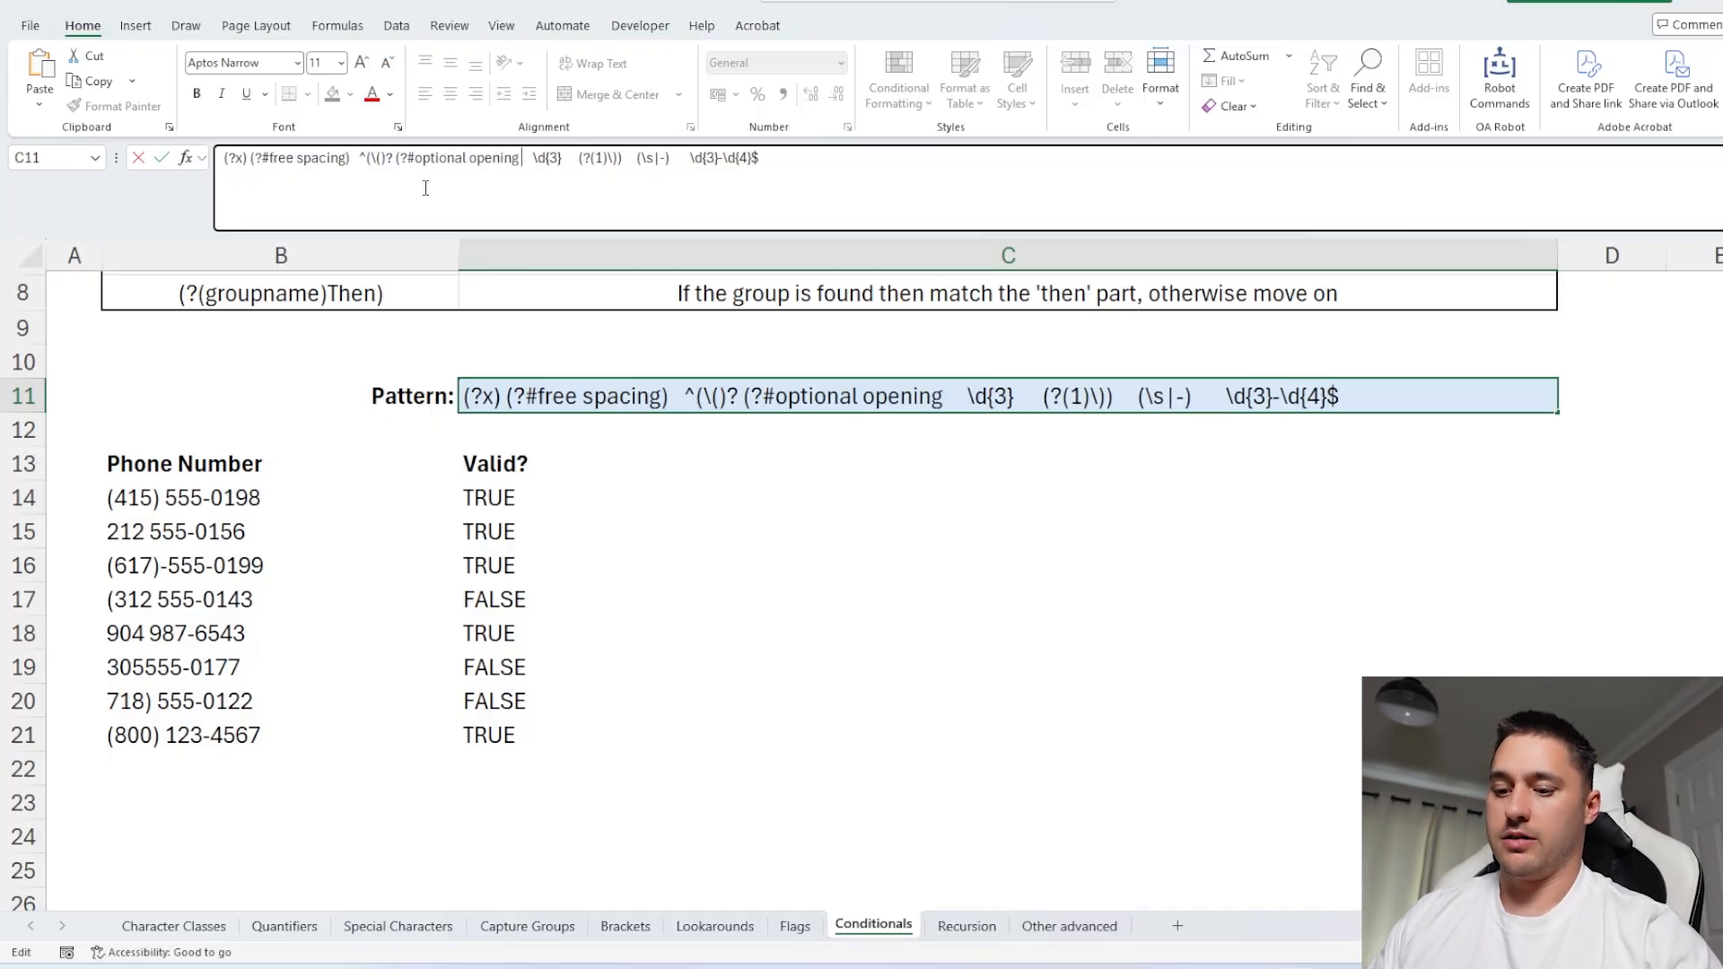
type(")")
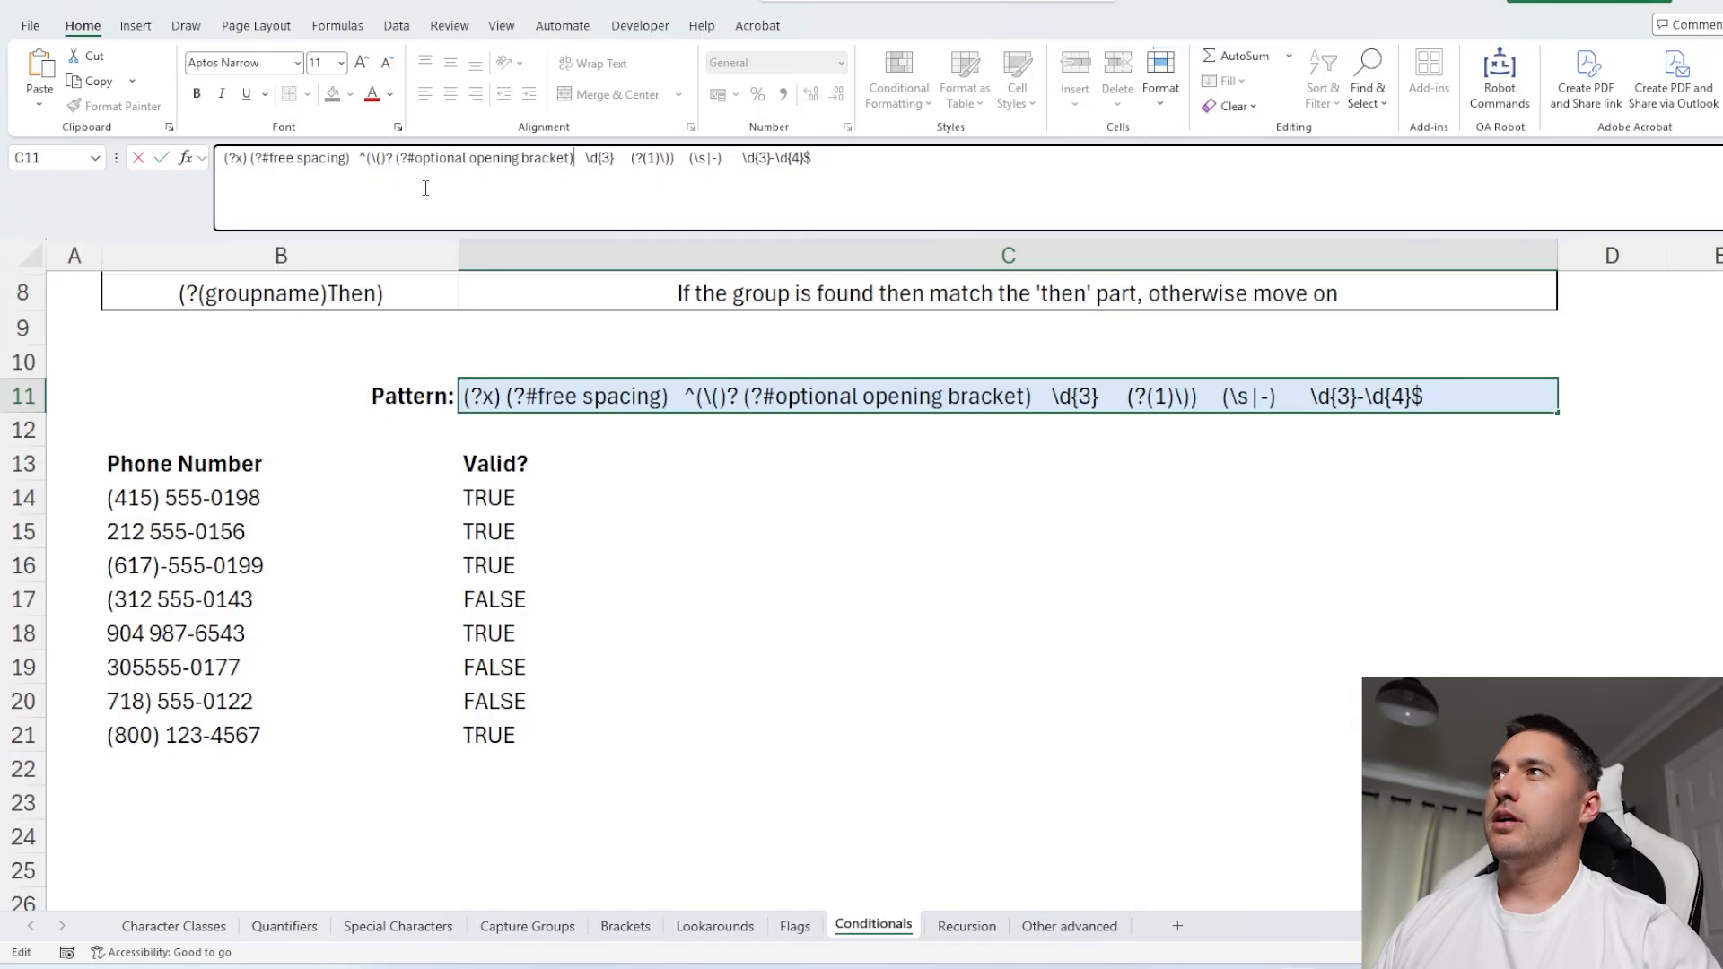
key("Return")
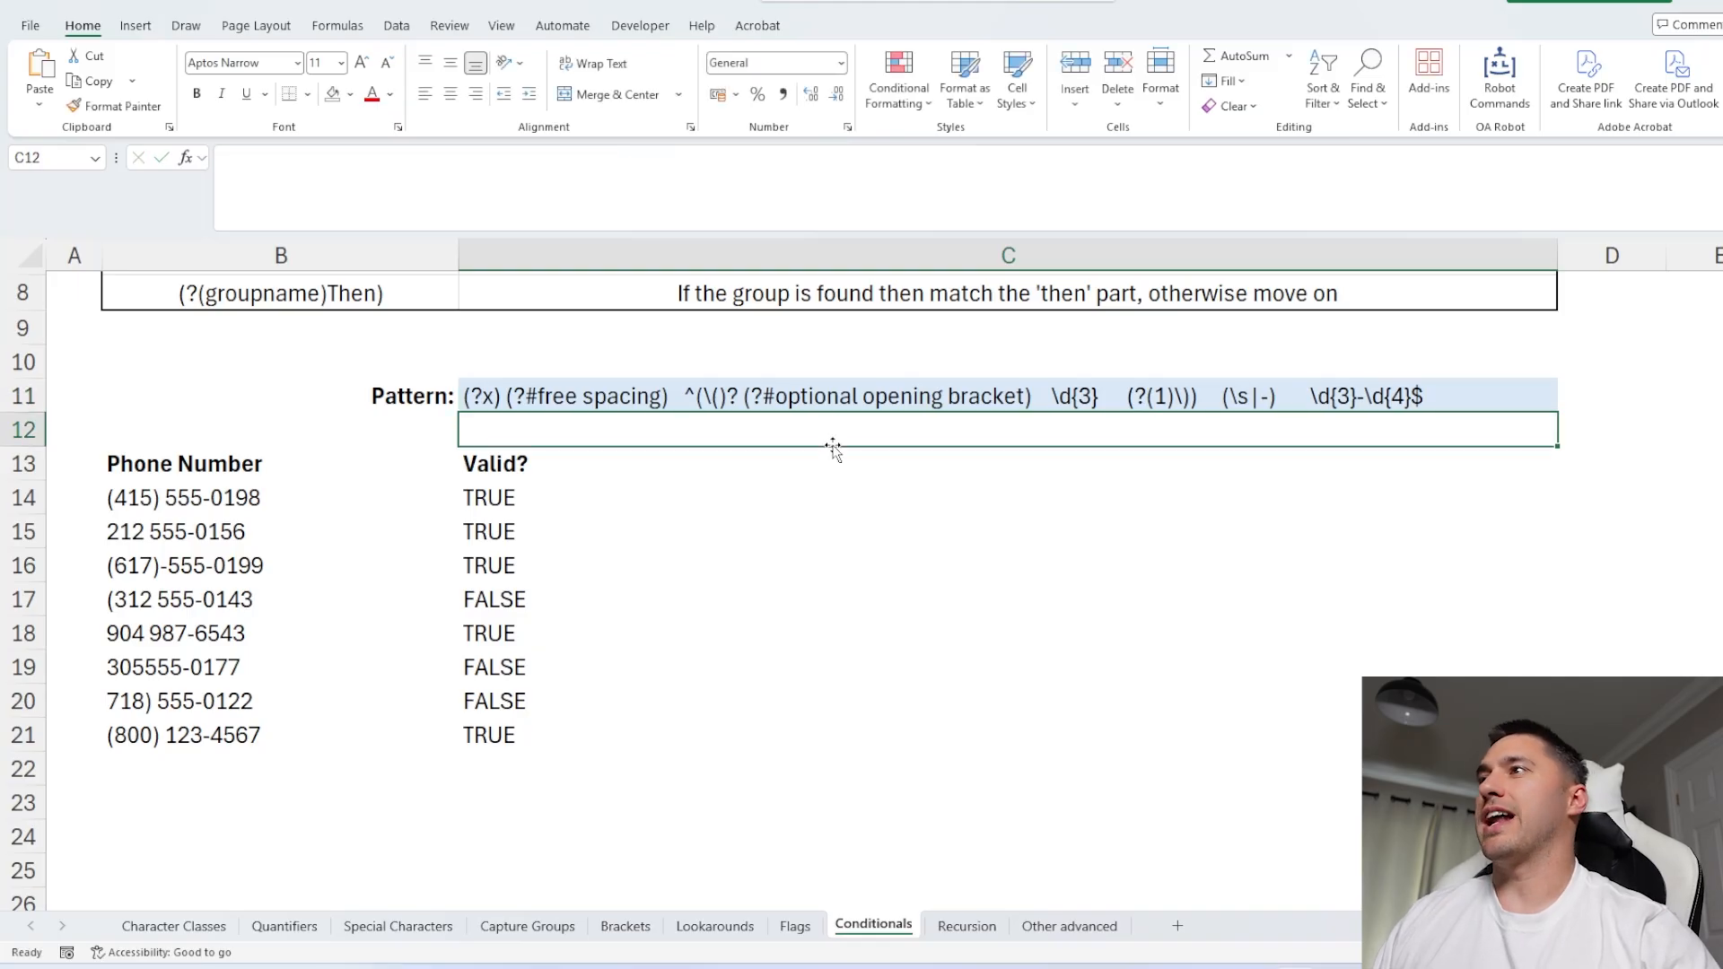
key("Up")
left_click(725, 489)
left_click(763, 396)
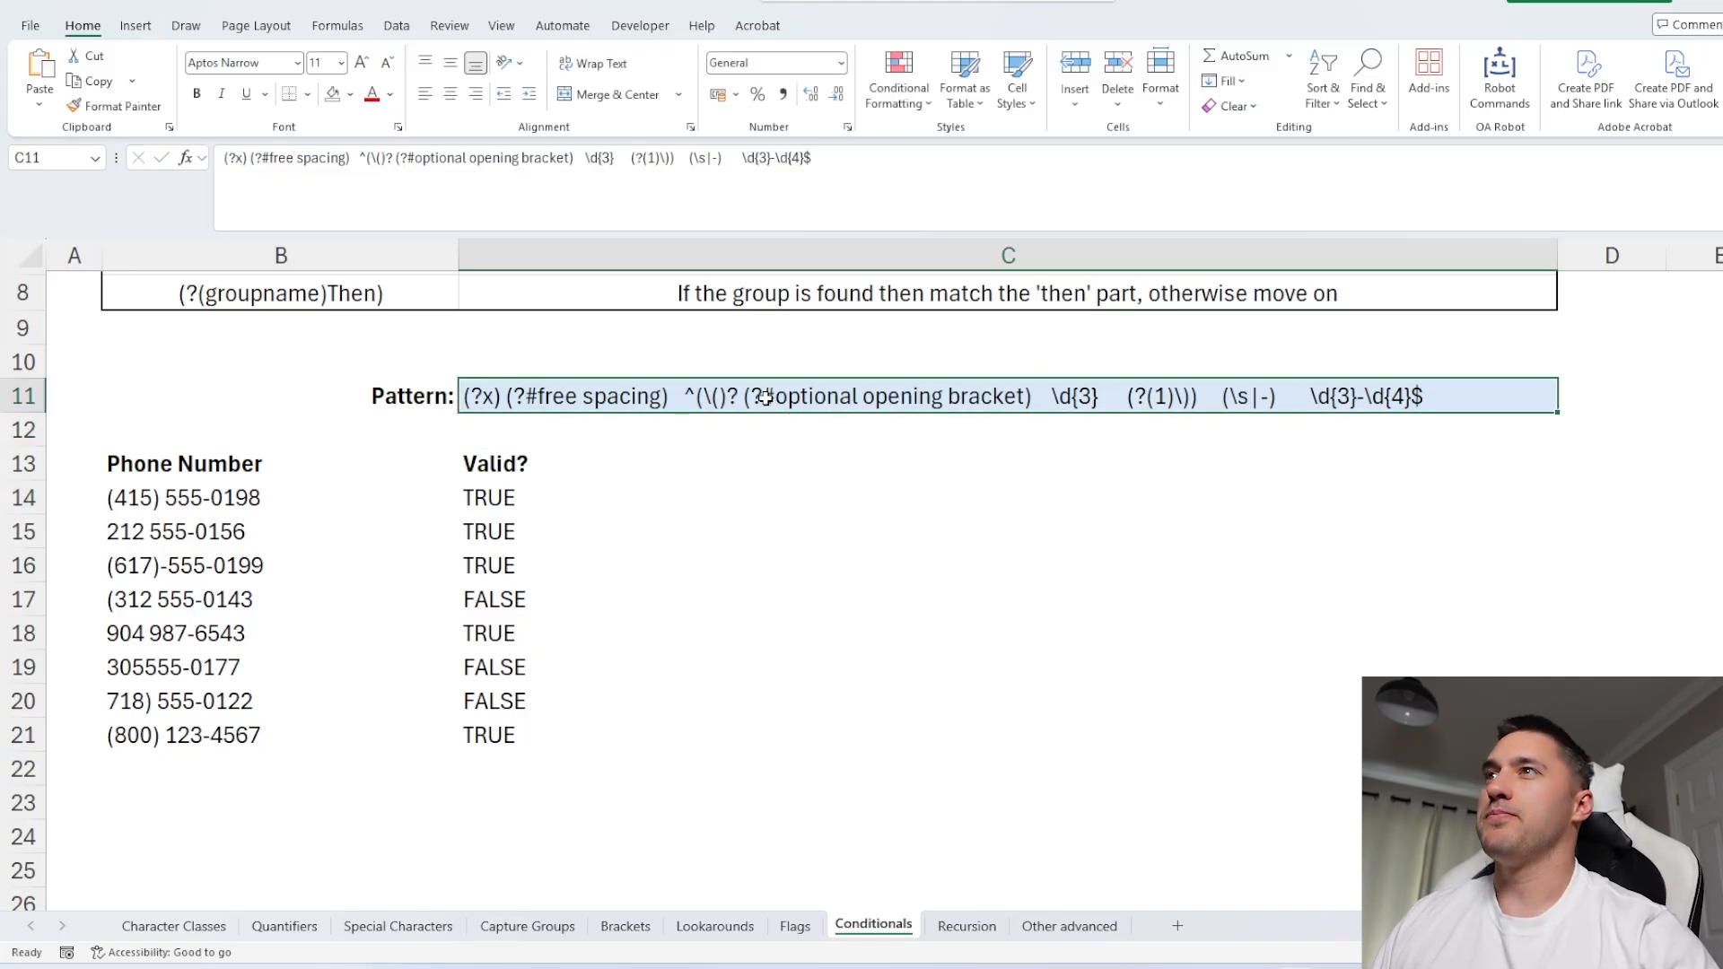
- Reduce the first comment in the C11 pattern to #free spacing by removing its (? and closing parenthesis, and commit it
left_click(287, 179)
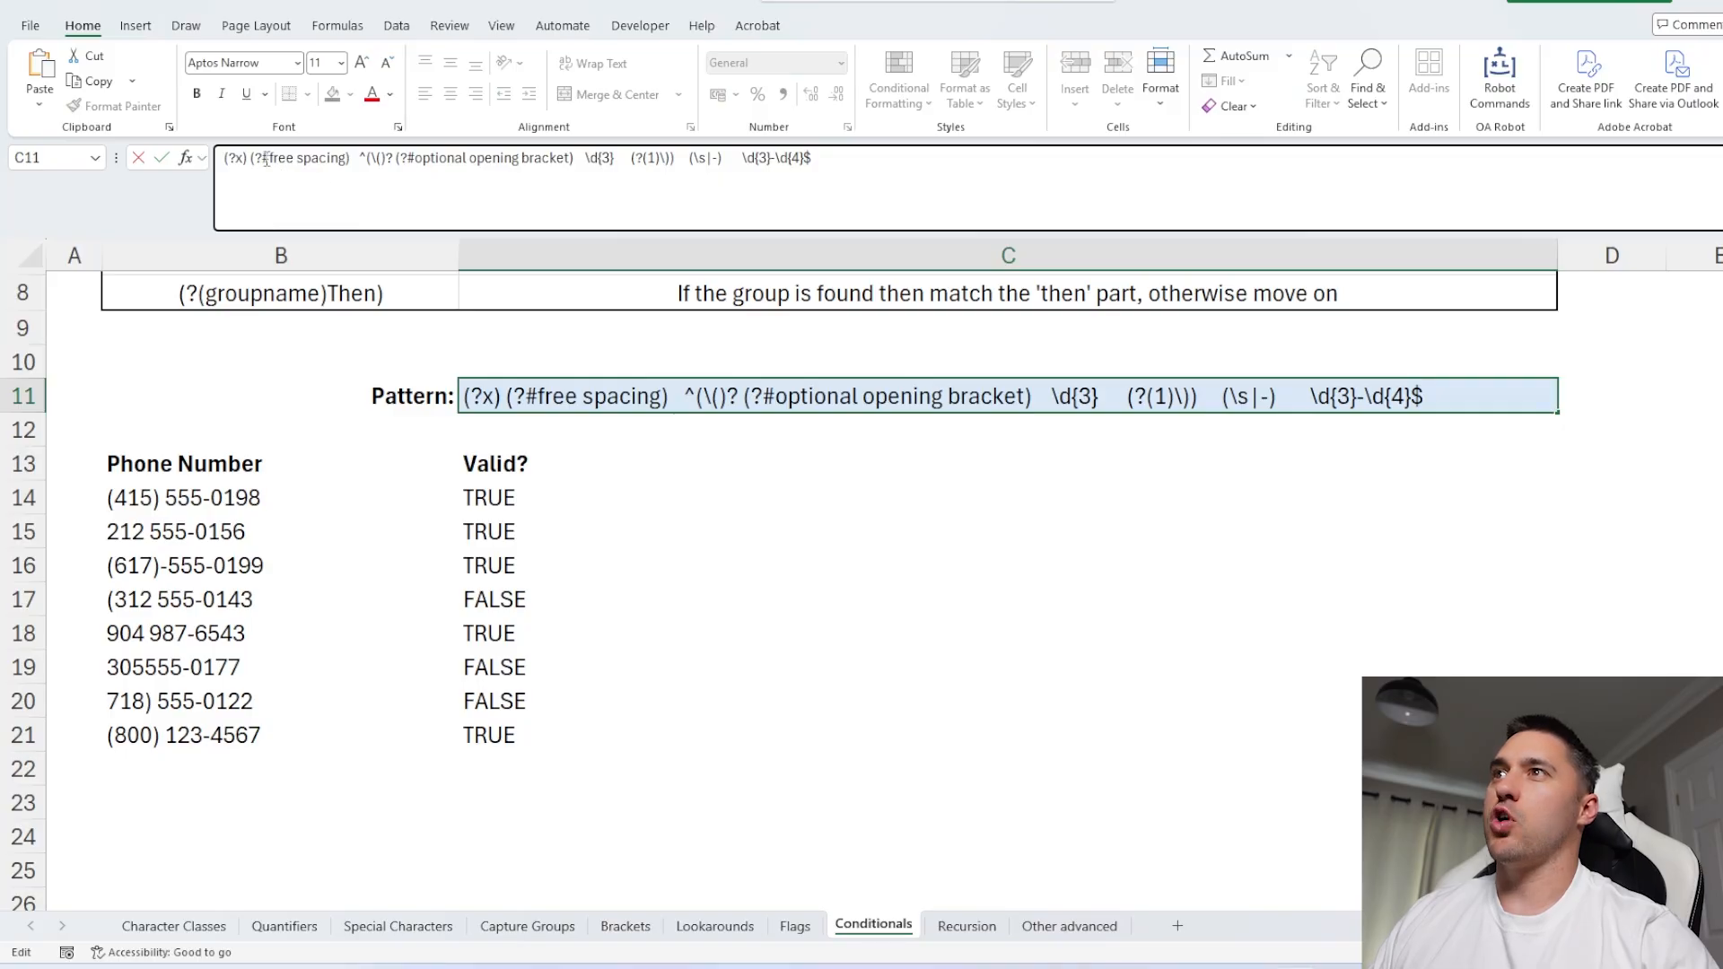
key("BackSpace")
key("BackSpace")
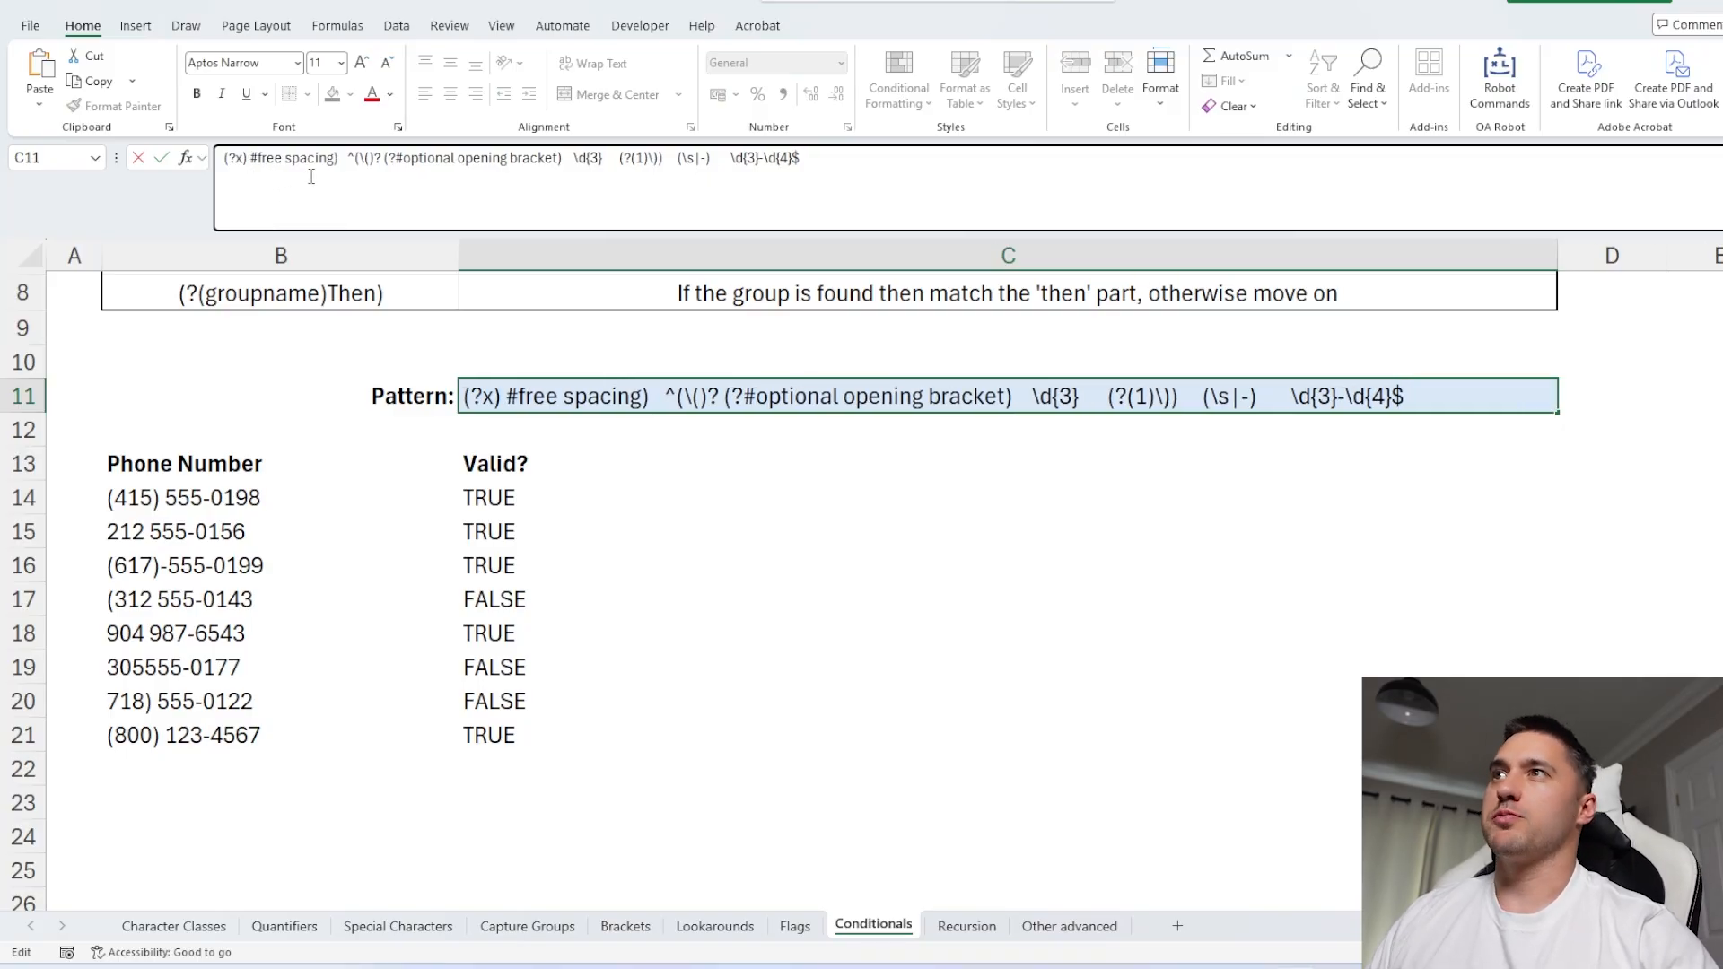
key("BackSpace")
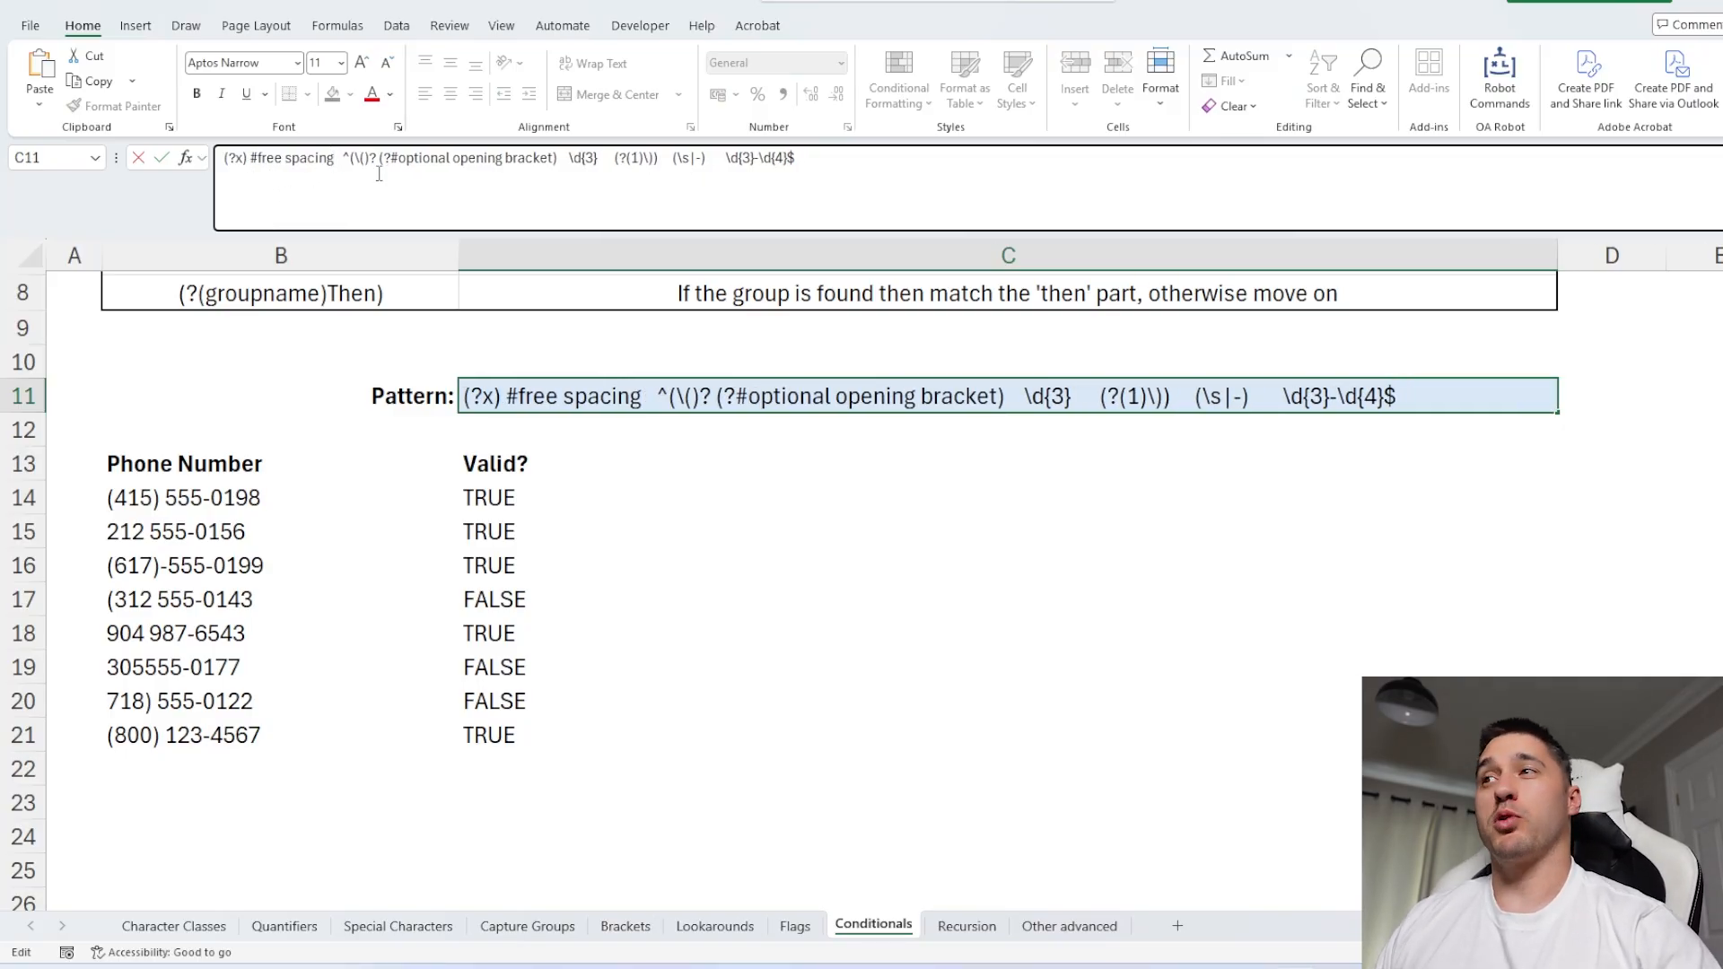
key("Return")
key("Up")
- Insert a line break after #free spacing in C11 so the rest of the pattern starts on a second line, and commit
left_click(386, 172)
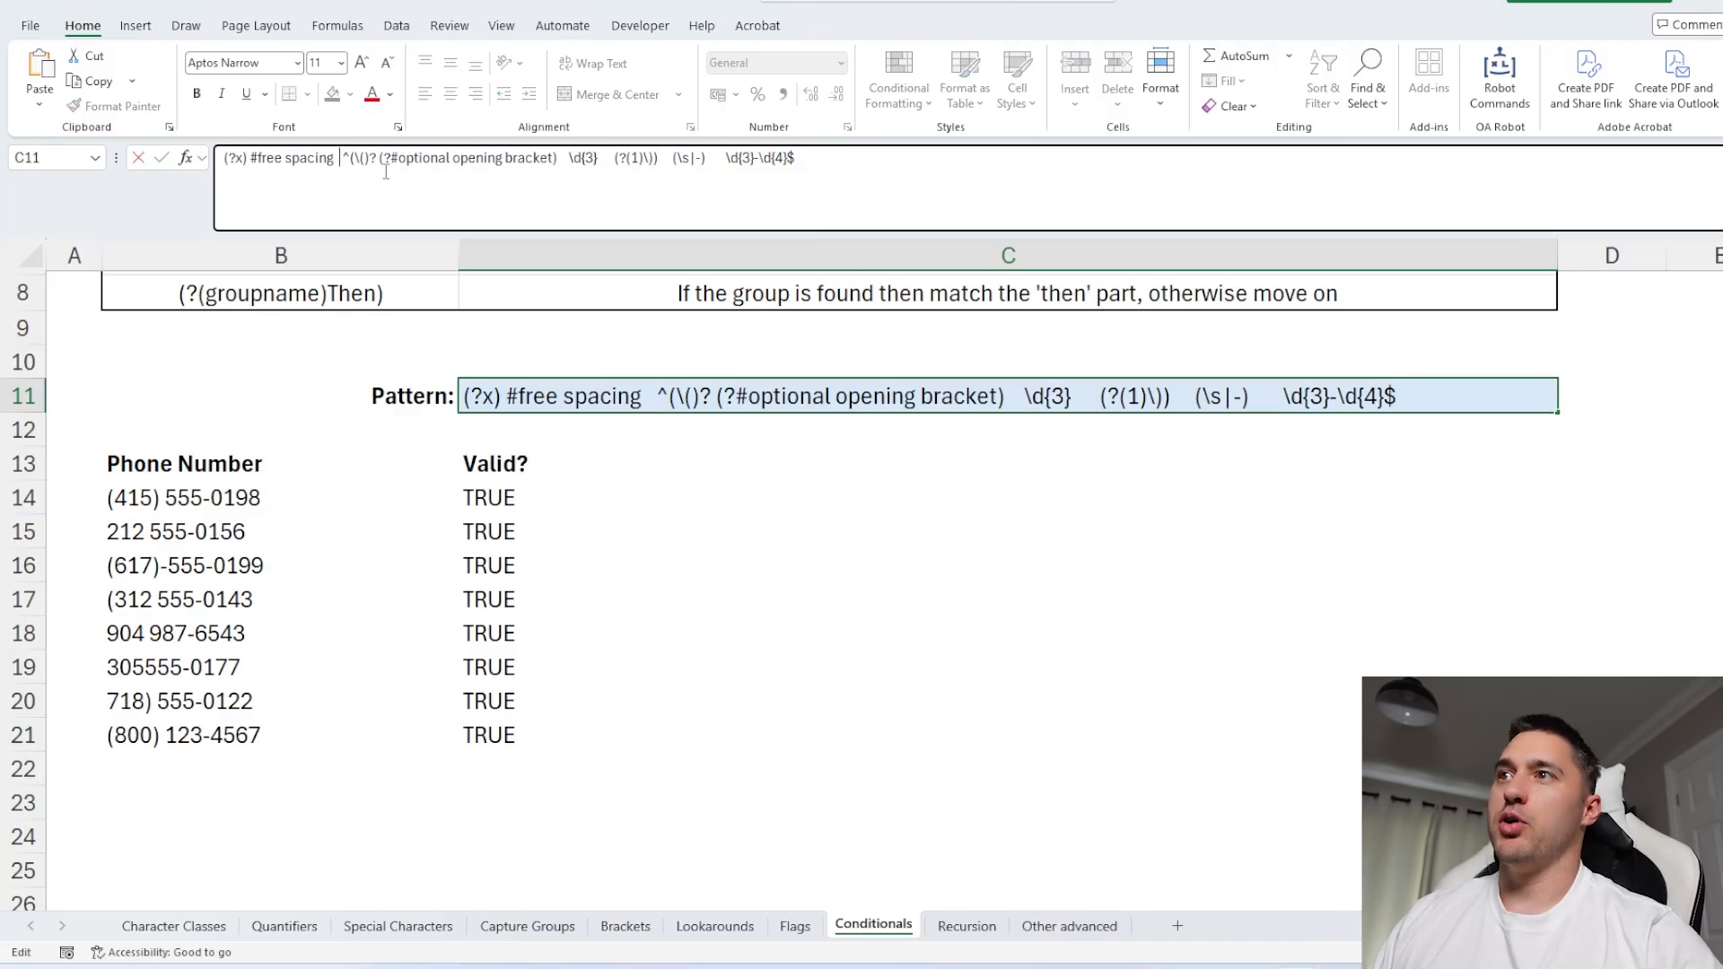
key("alt+Return")
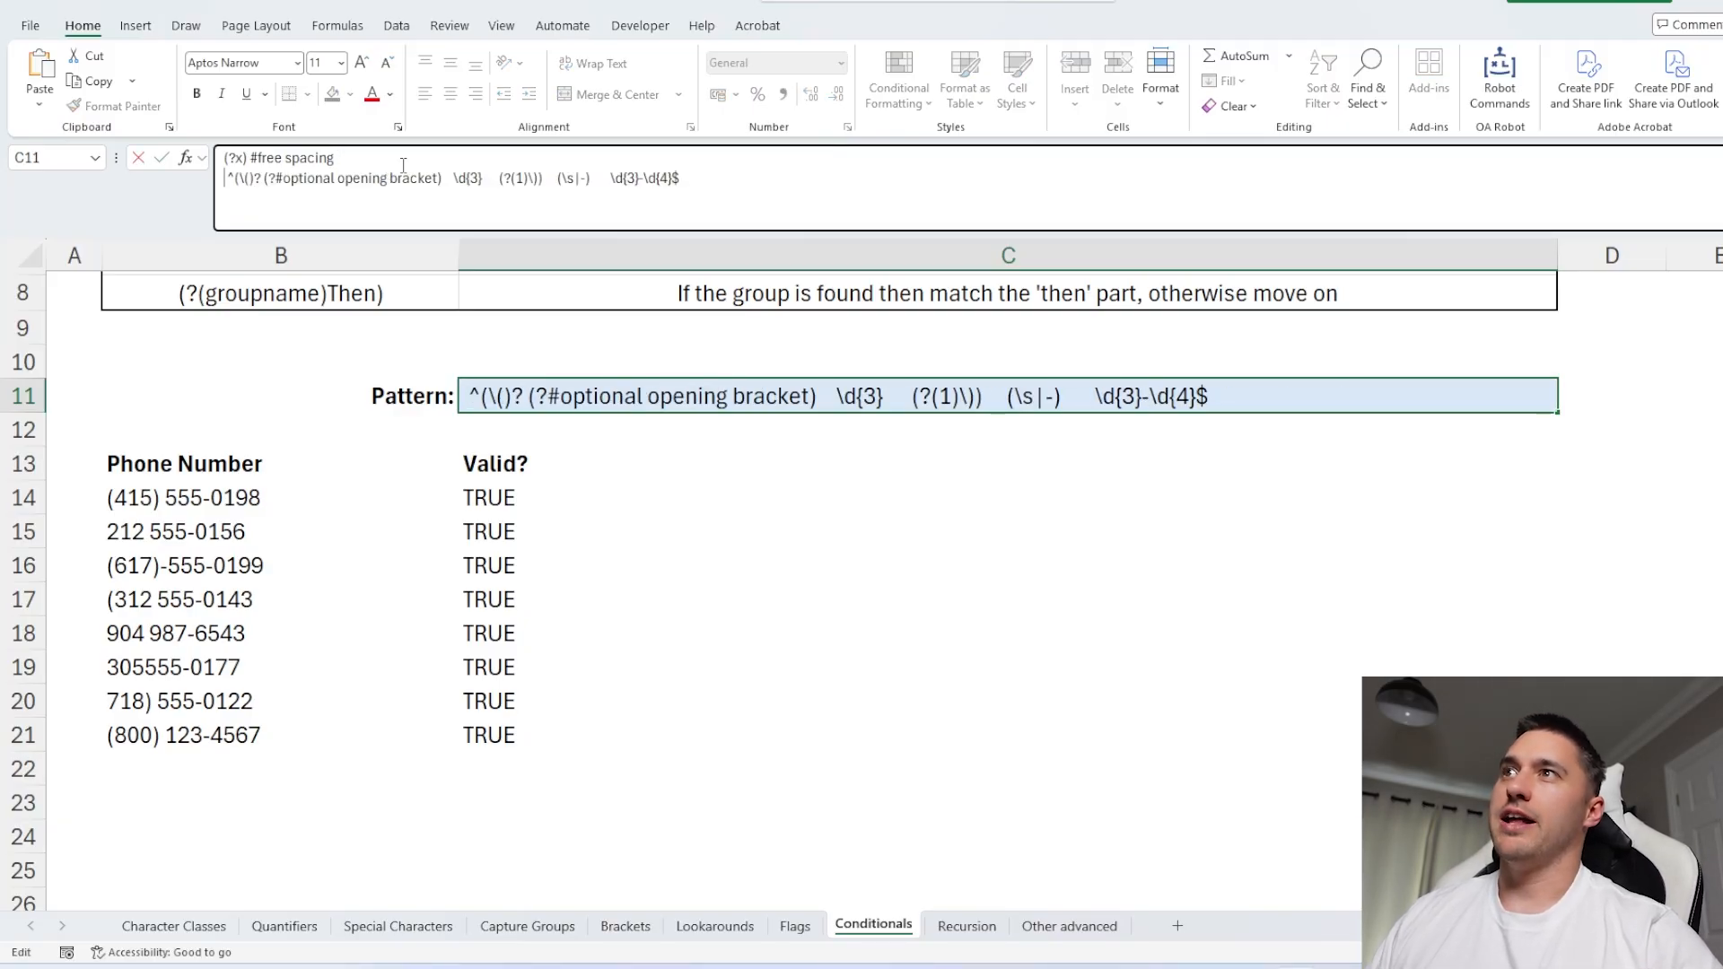
left_click_drag(357, 159, 221, 159)
left_click(349, 160)
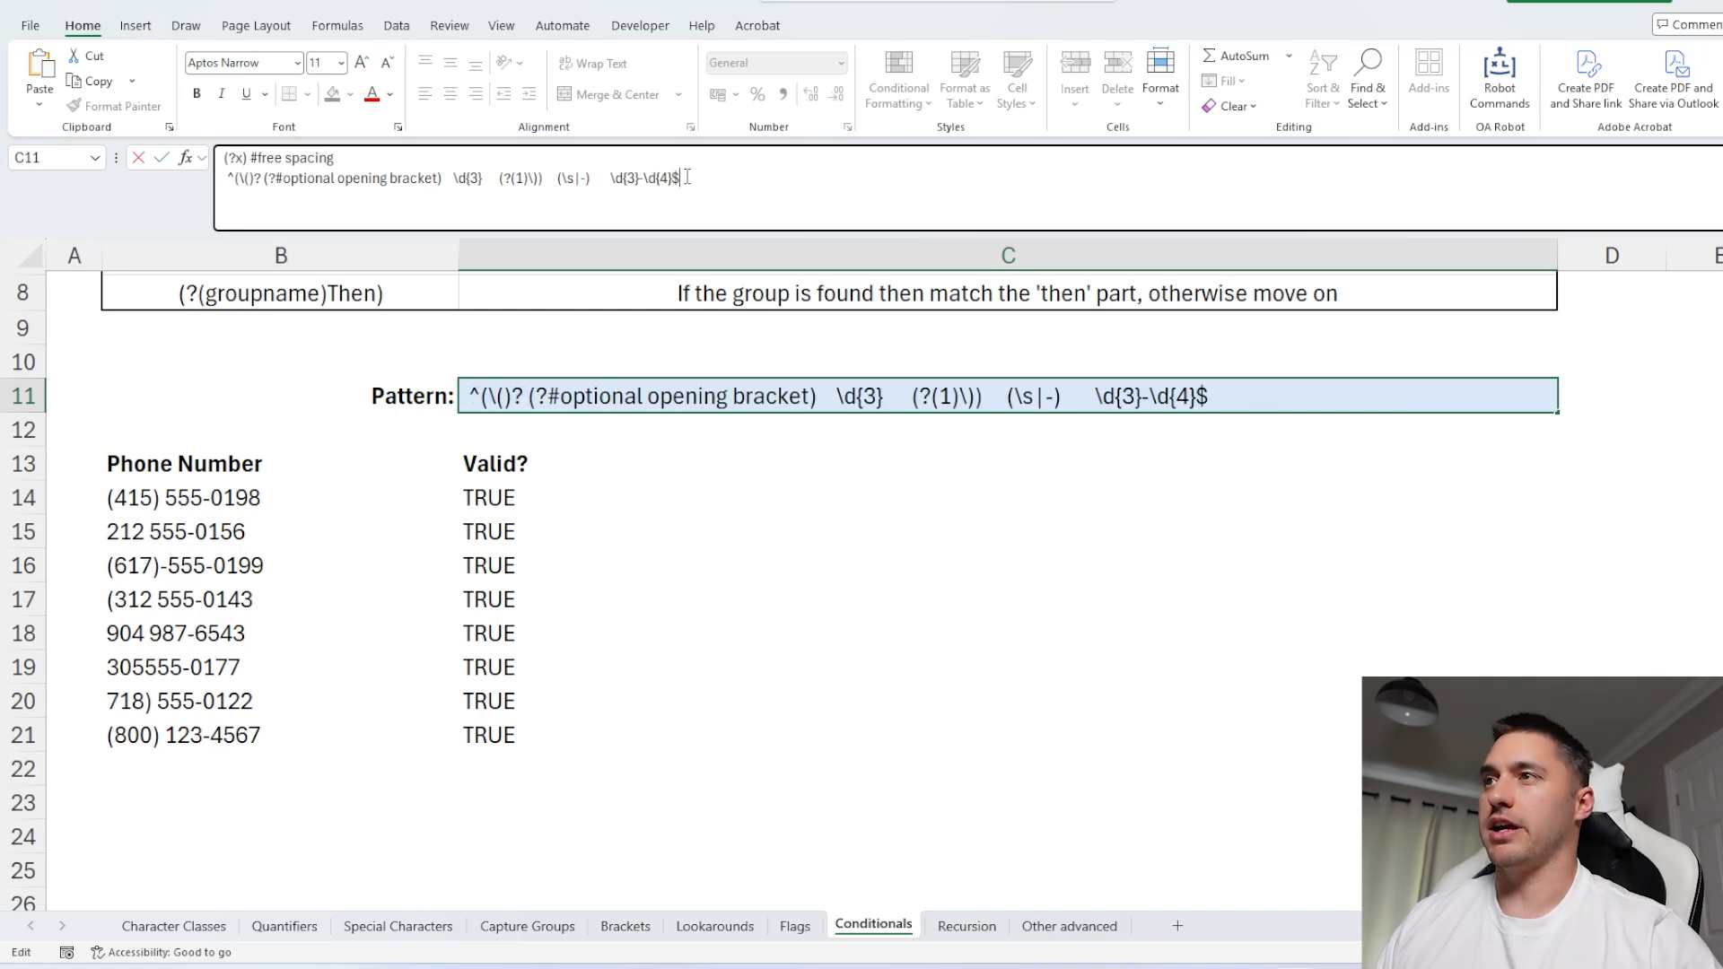
key("Return")
left_click(623, 633)
left_click(619, 418)
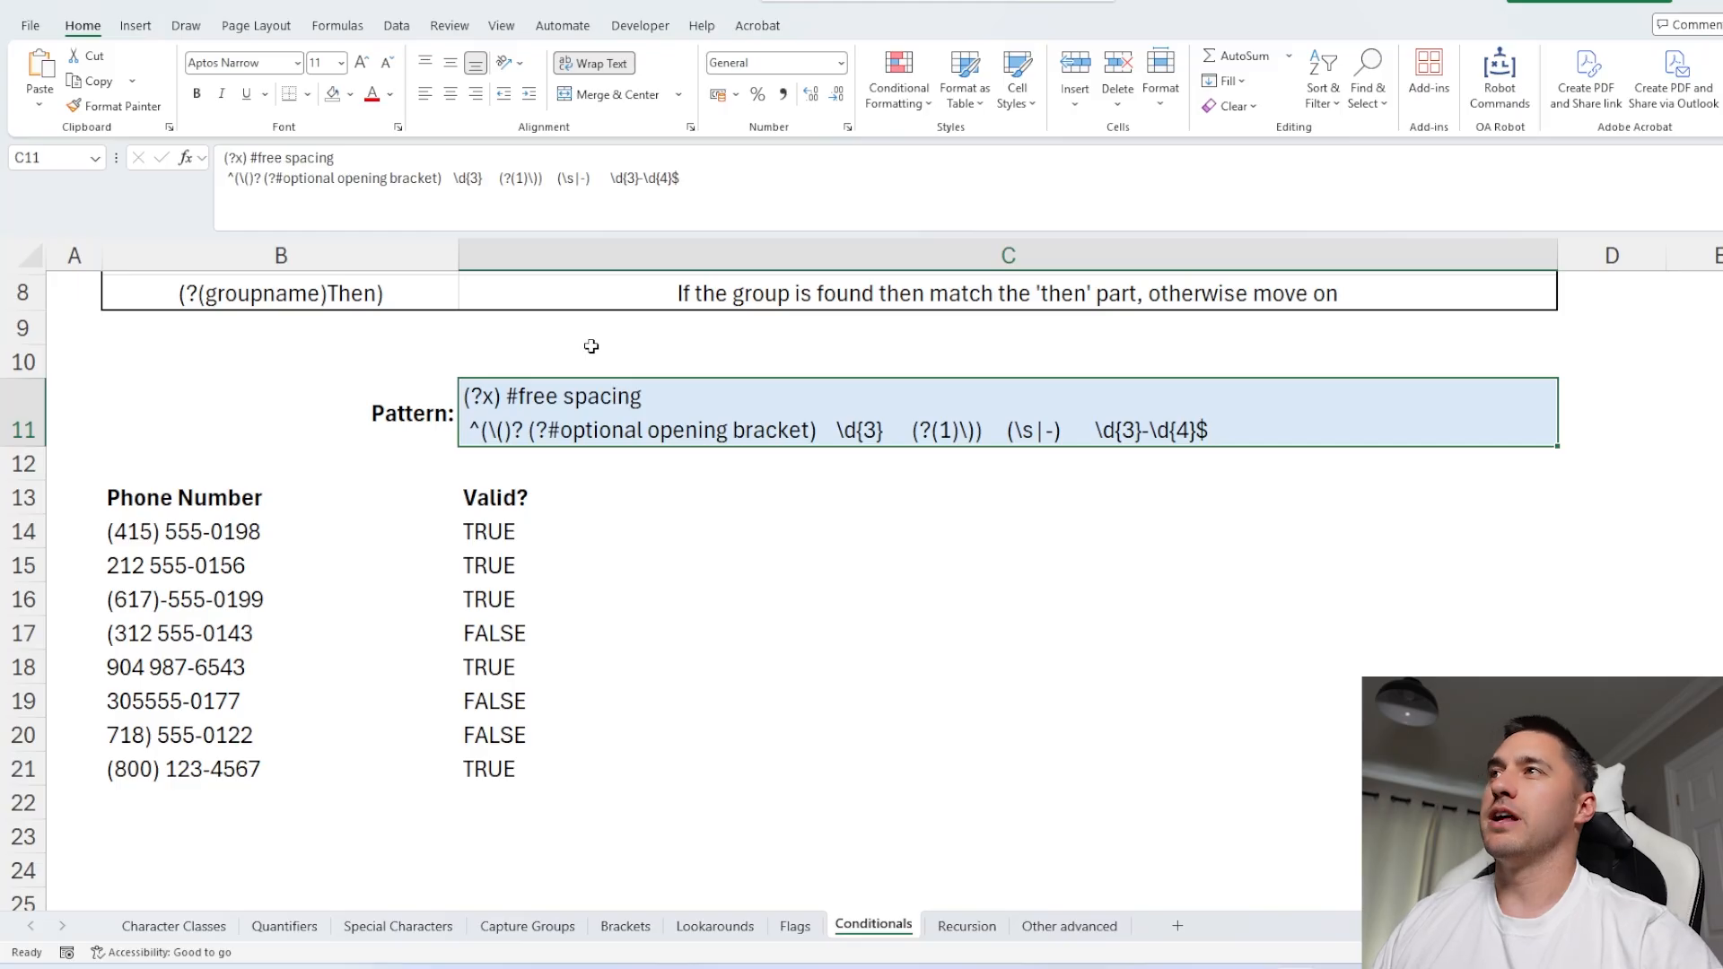
left_click_drag(736, 179, 229, 180)
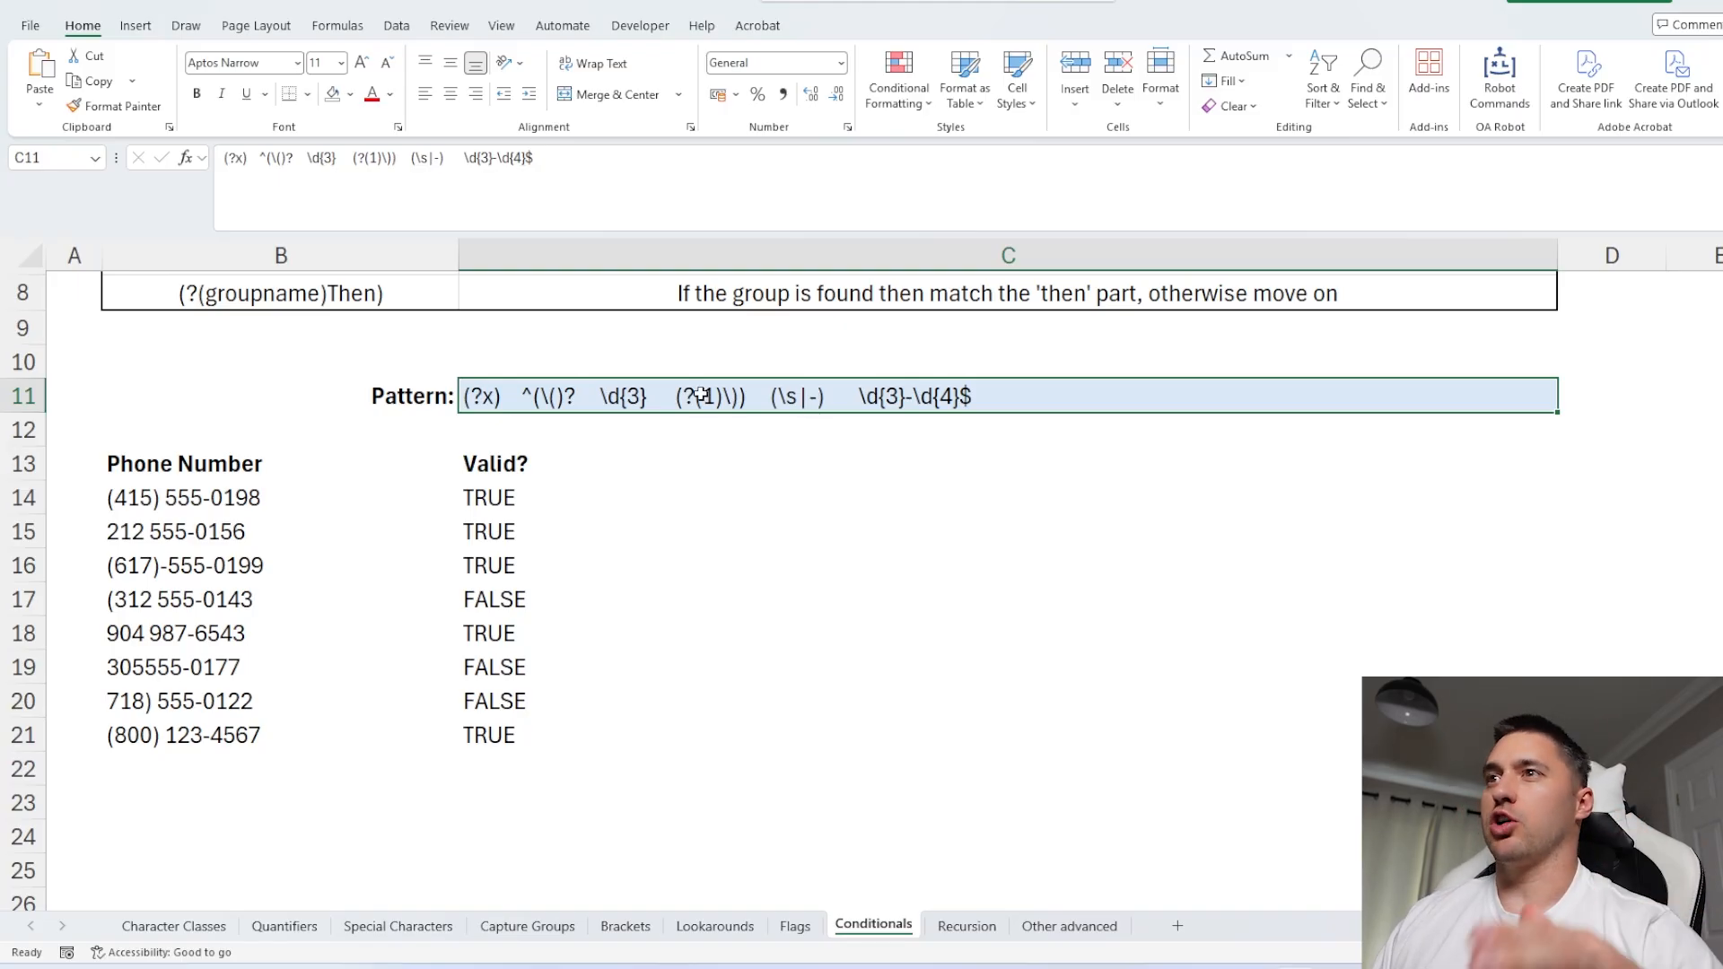
- Examine the bracketed phone number in B14 and the unbracketed one in B15 against the pattern, leaving both cells unchanged
left_click(125, 498)
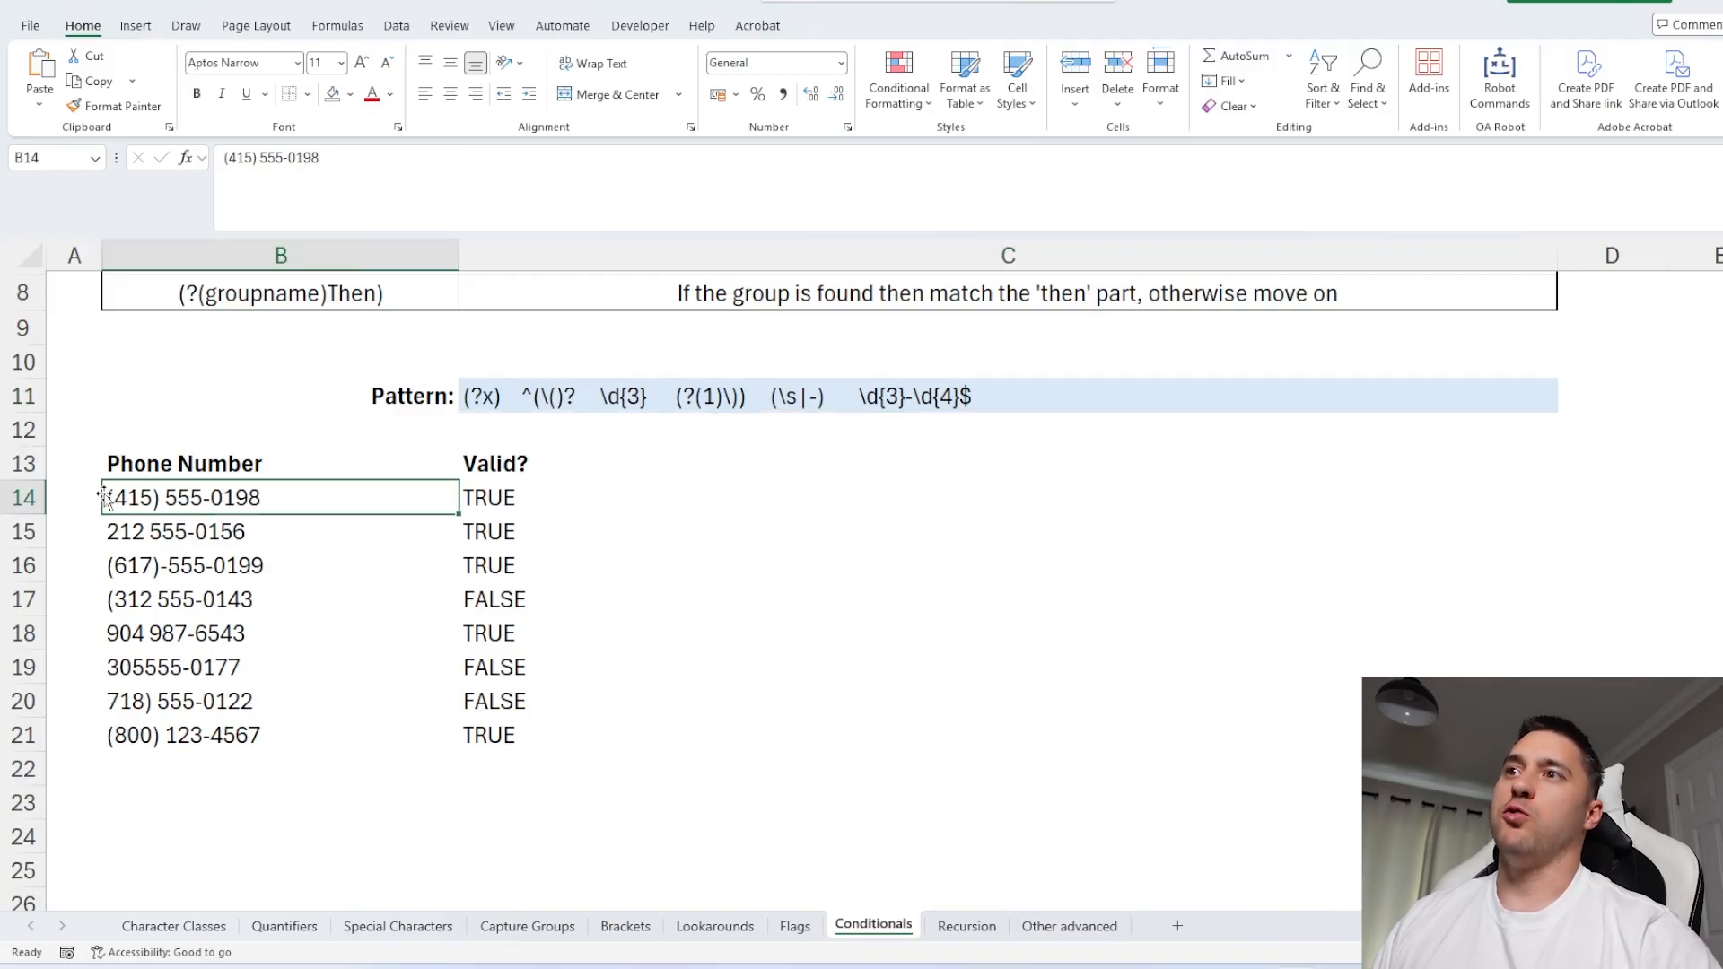
double_click(114, 499)
left_click_drag(116, 501, 294, 499)
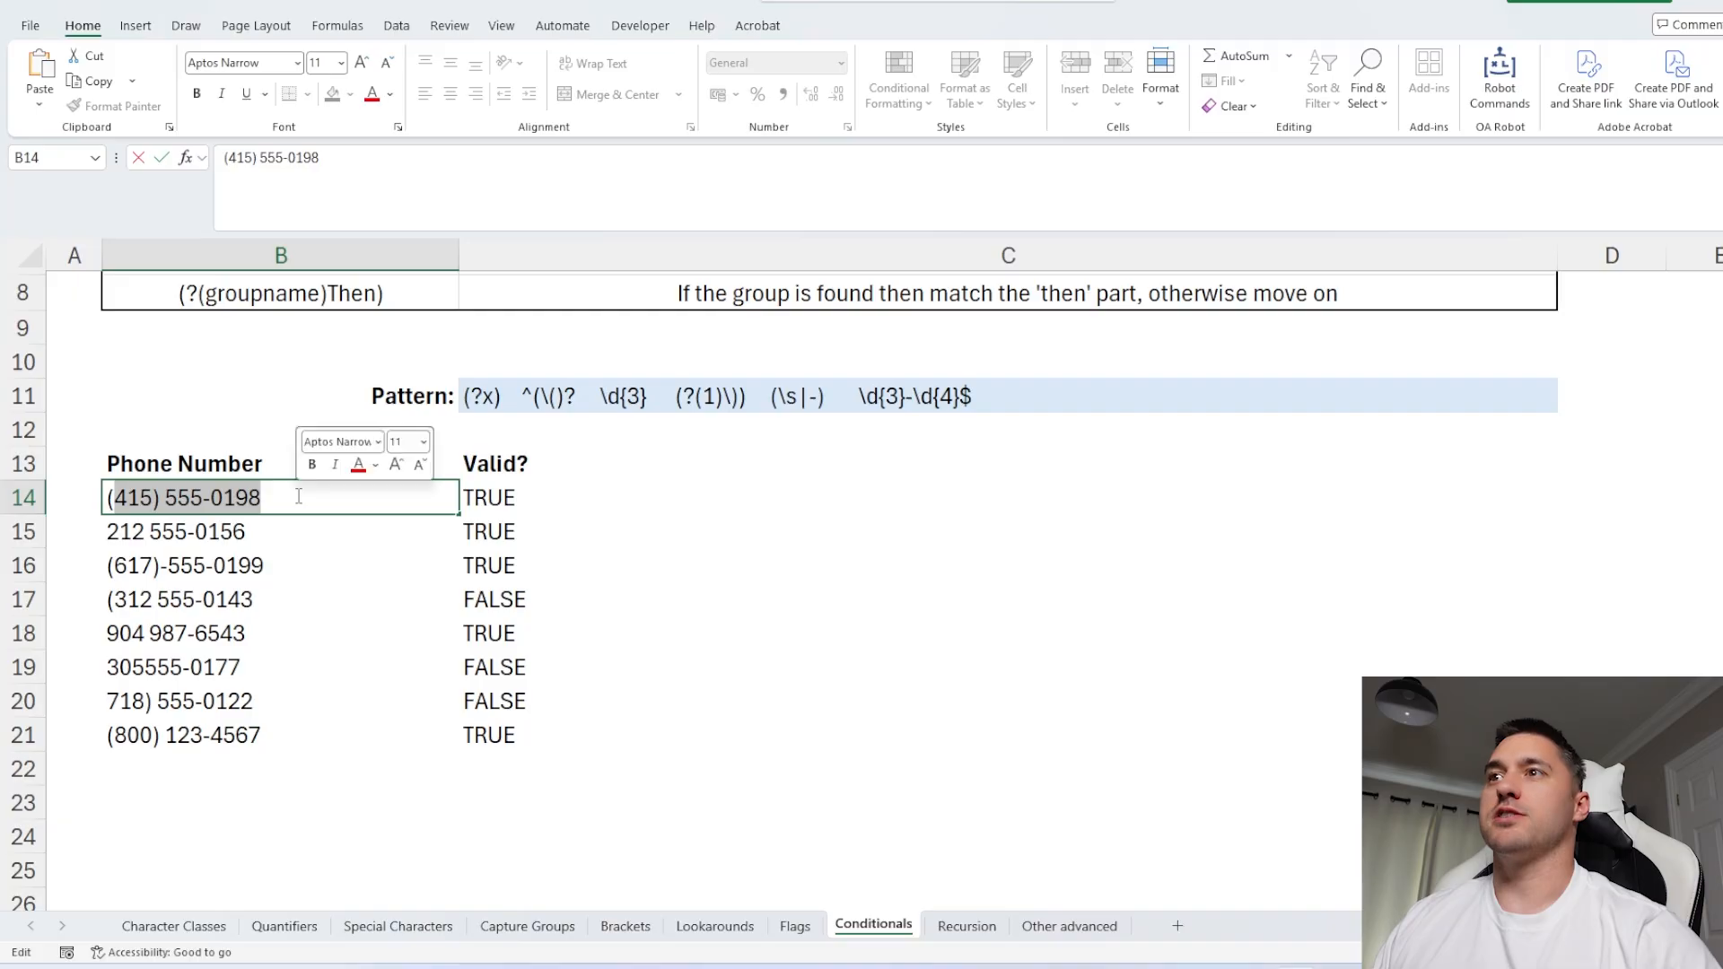
left_click(141, 499)
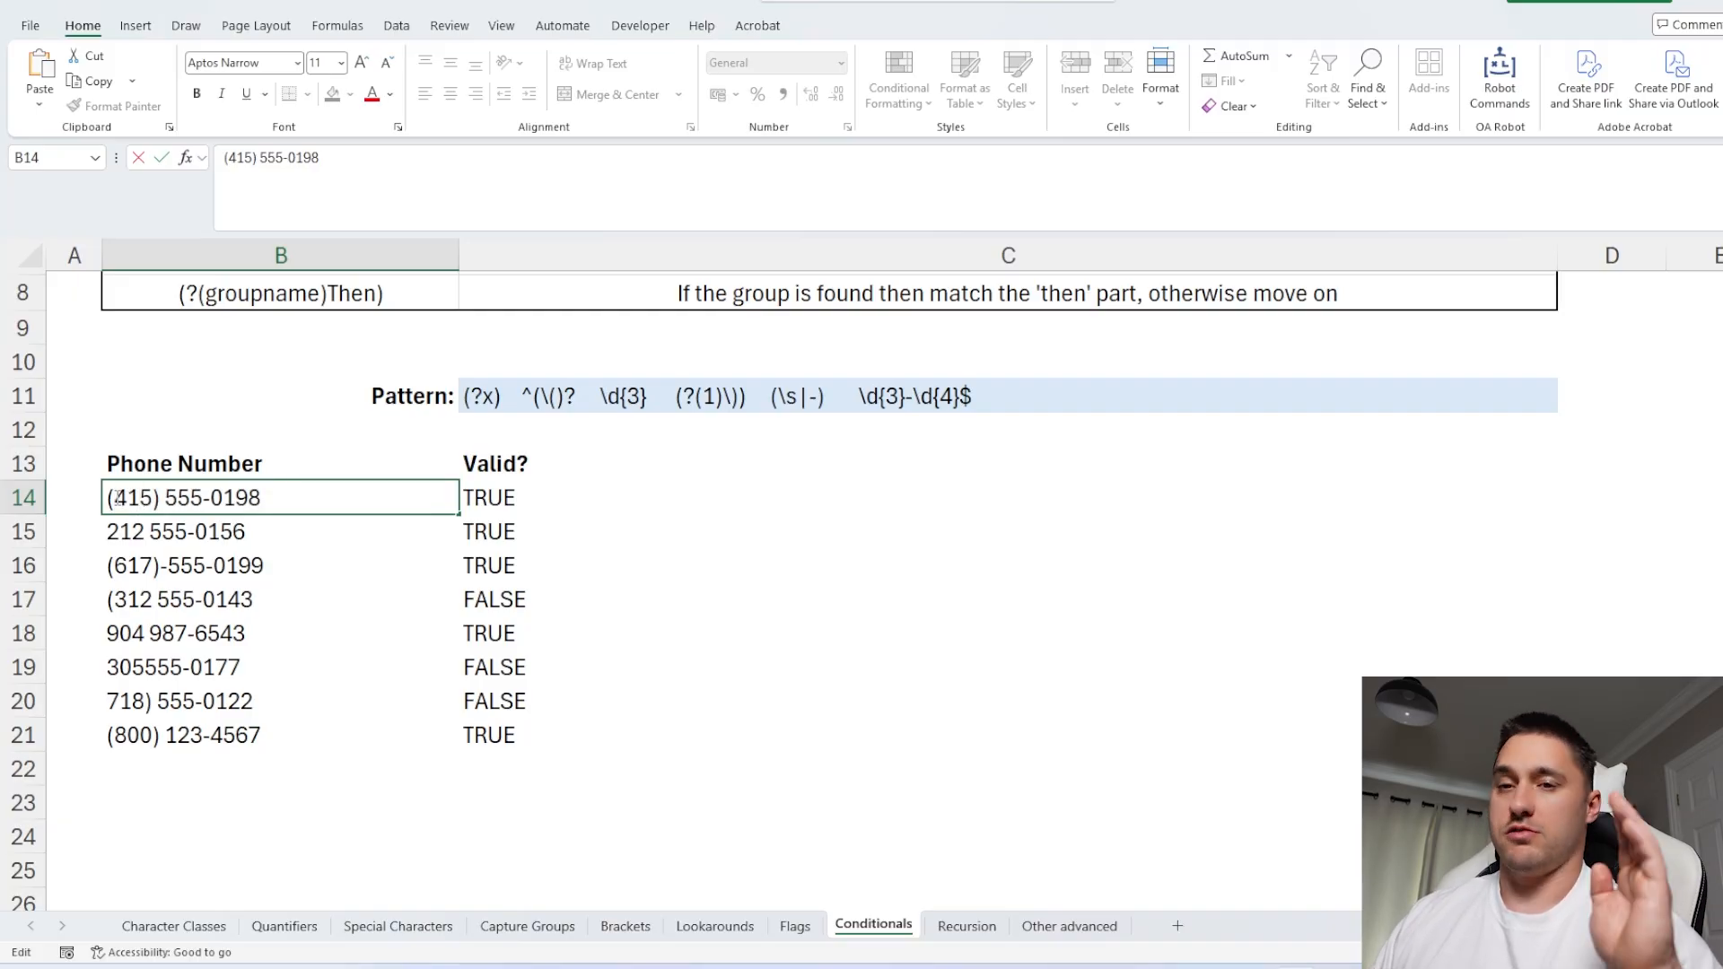
double_click(137, 530)
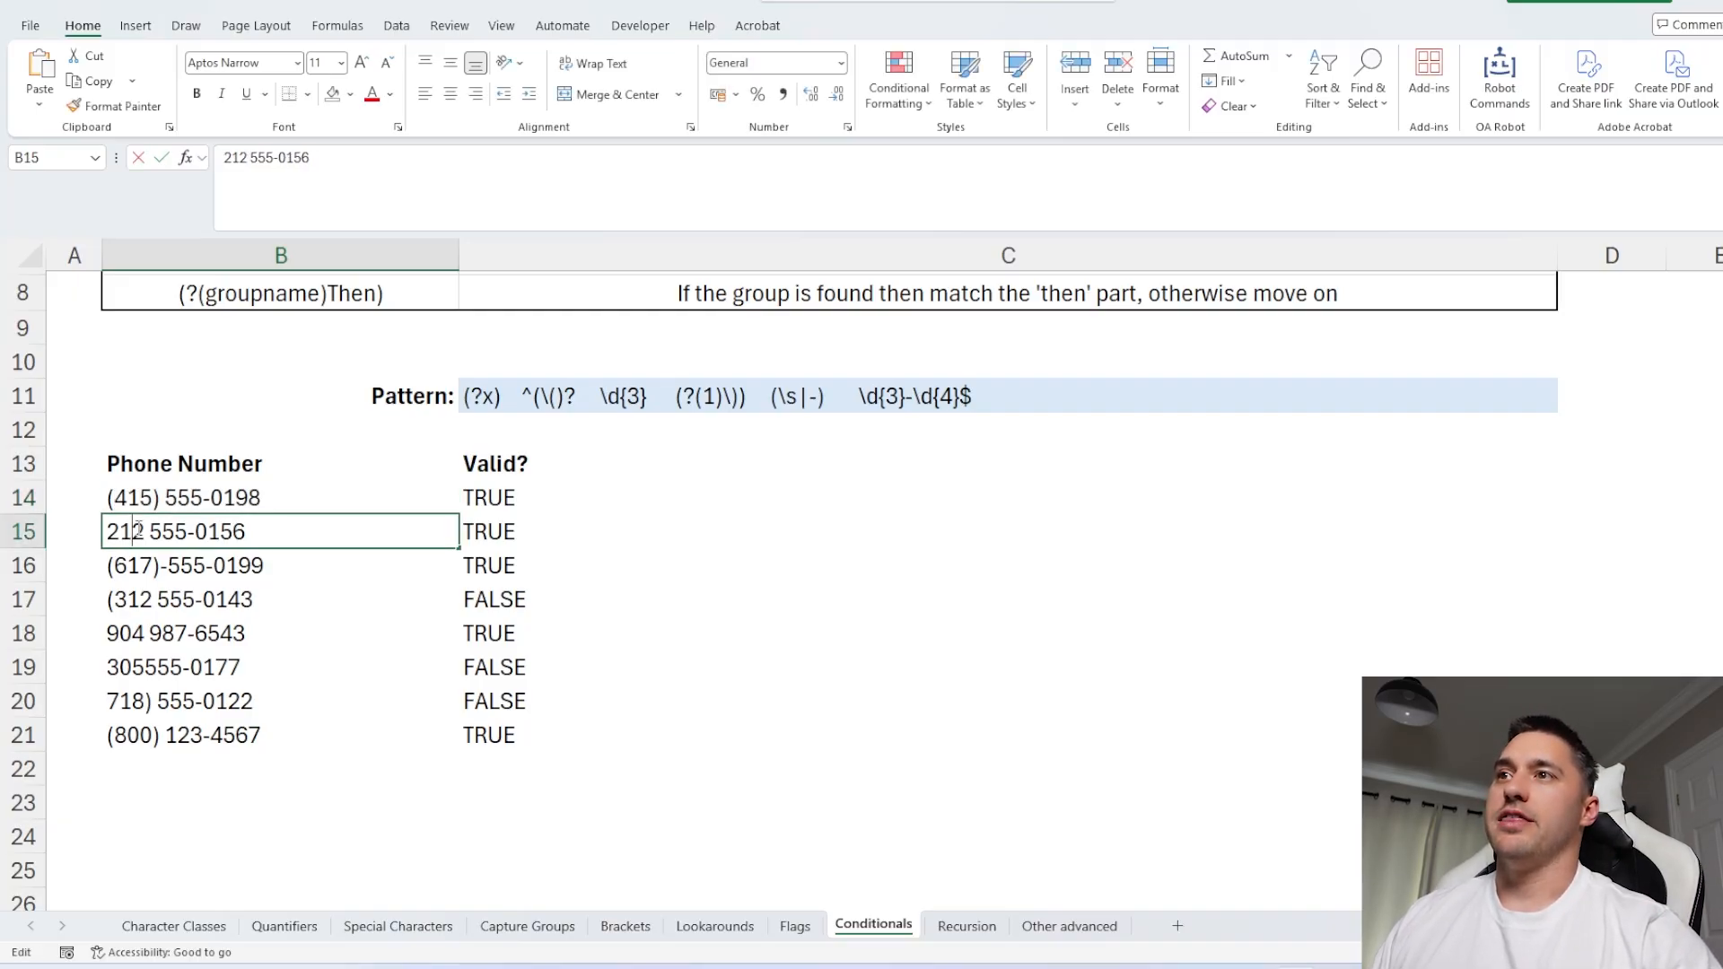
left_click_drag(255, 533, 91, 539)
key("Escape")
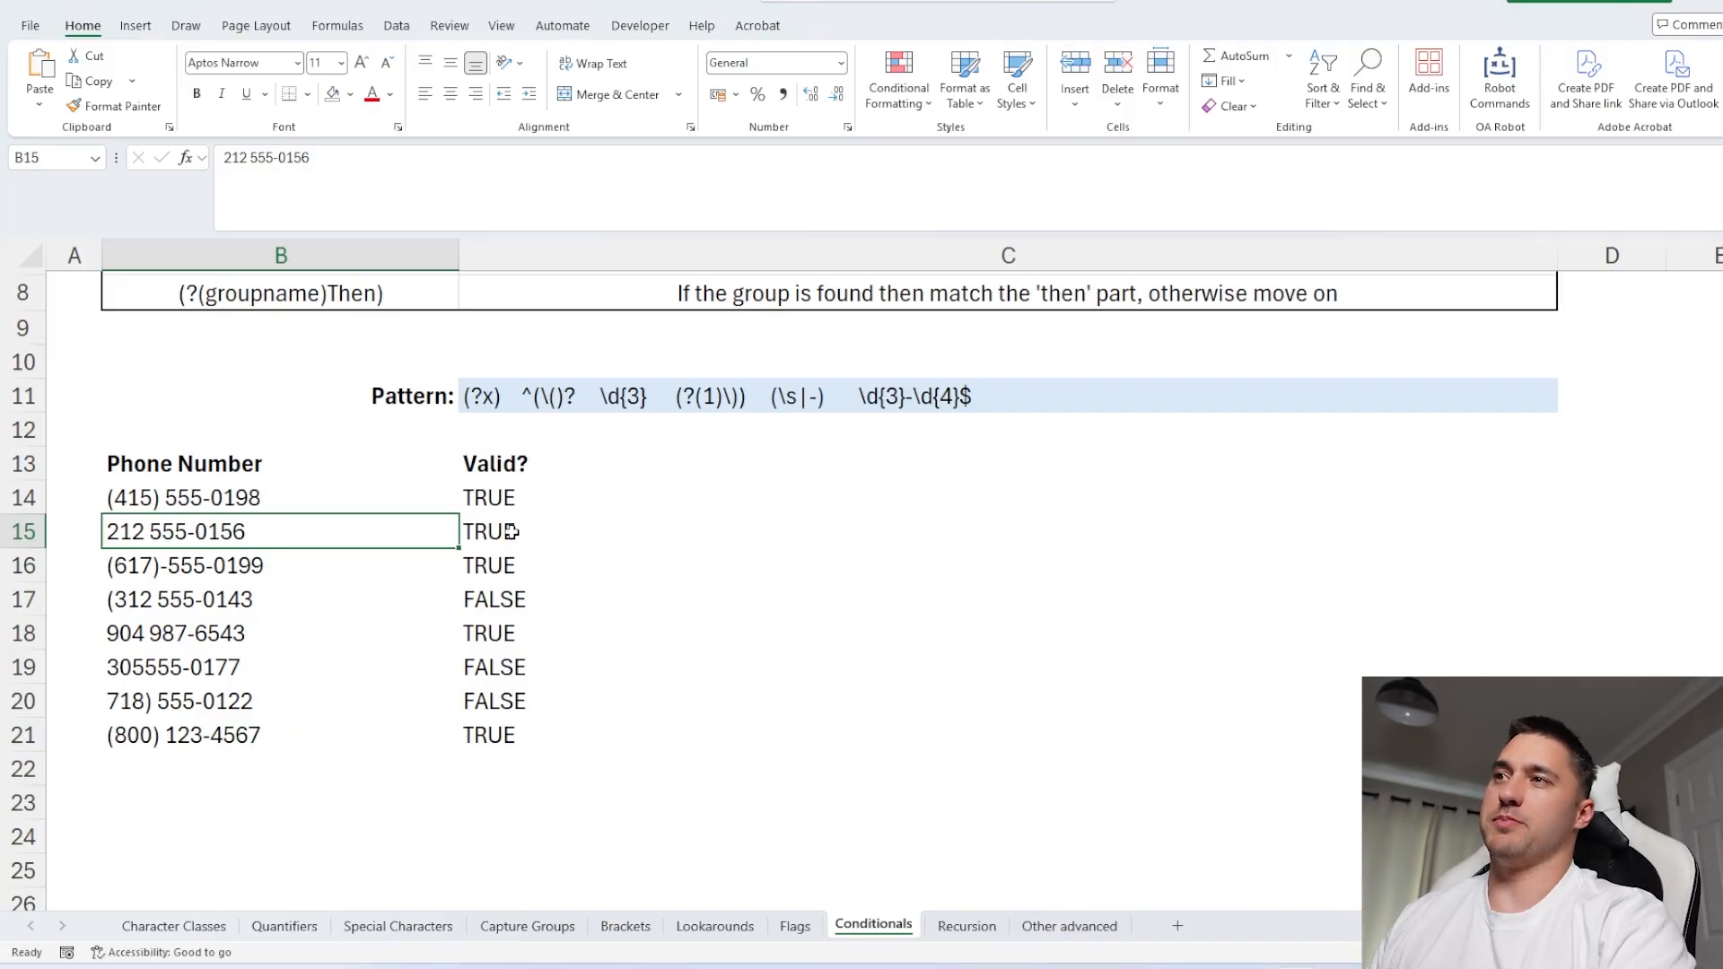
- Review the named-group conditional syntax (?(groupname)Then|Else) and its explanation in row 7
scroll(561, 530, "up", 2)
scroll(592, 620, "down", 1)
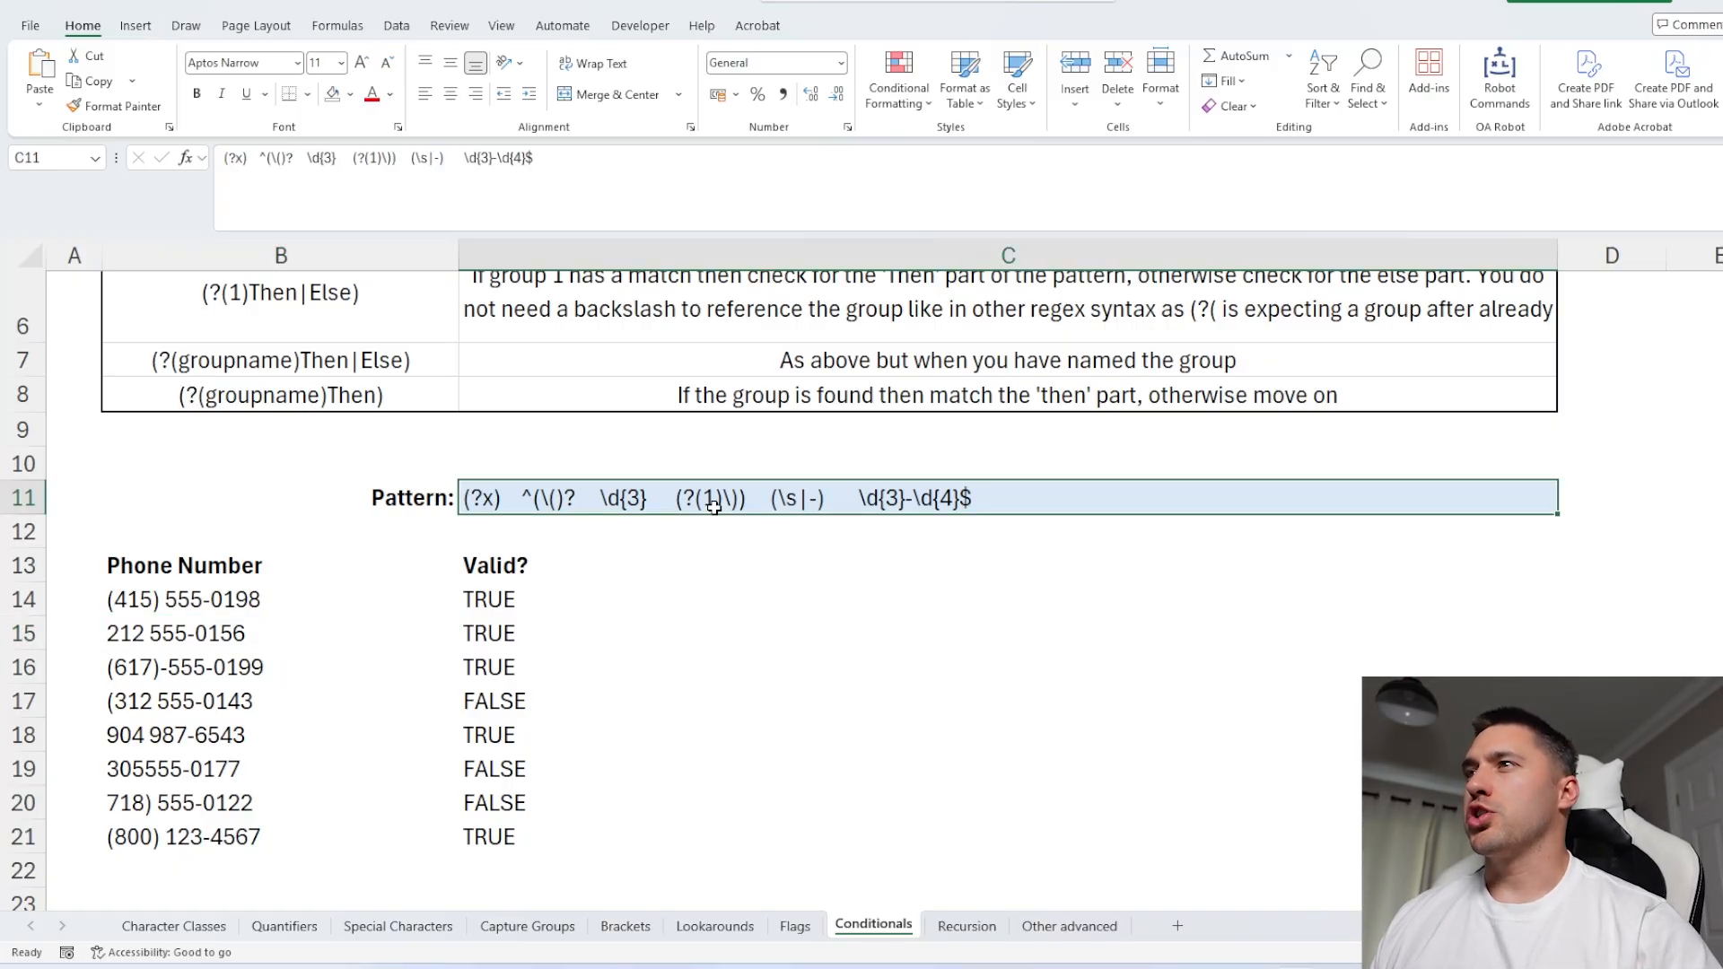
scroll(632, 521, "up", 2)
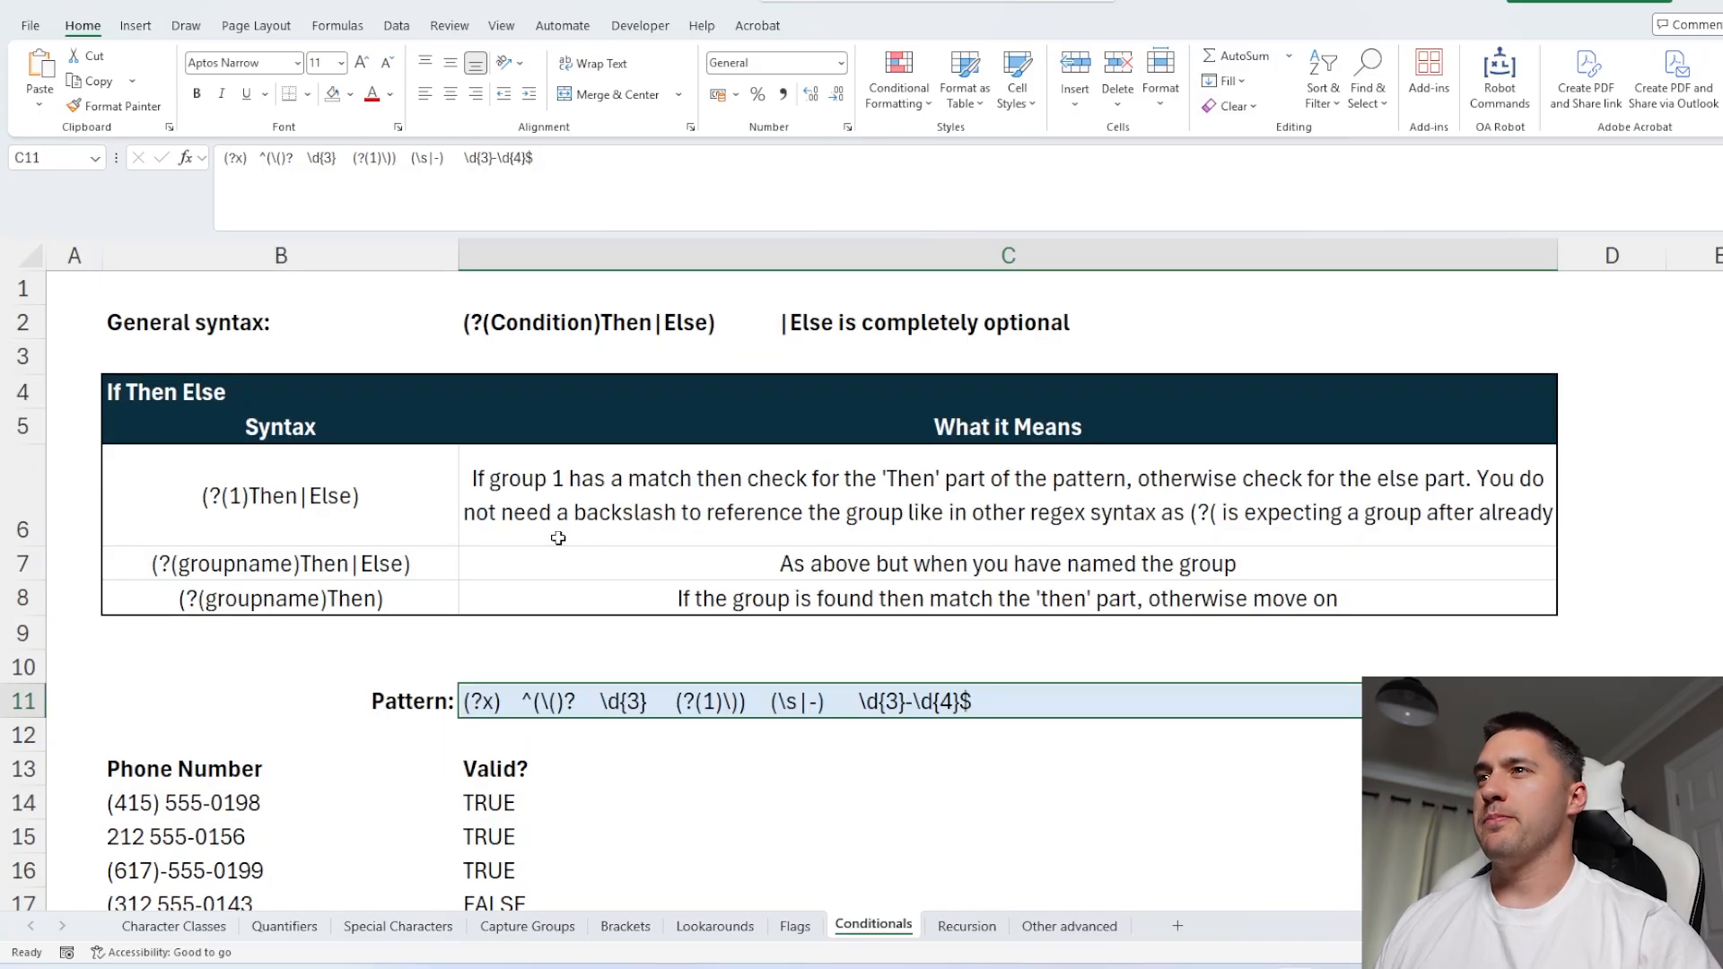
left_click_drag(237, 570, 903, 571)
scroll(903, 572, "down", 2)
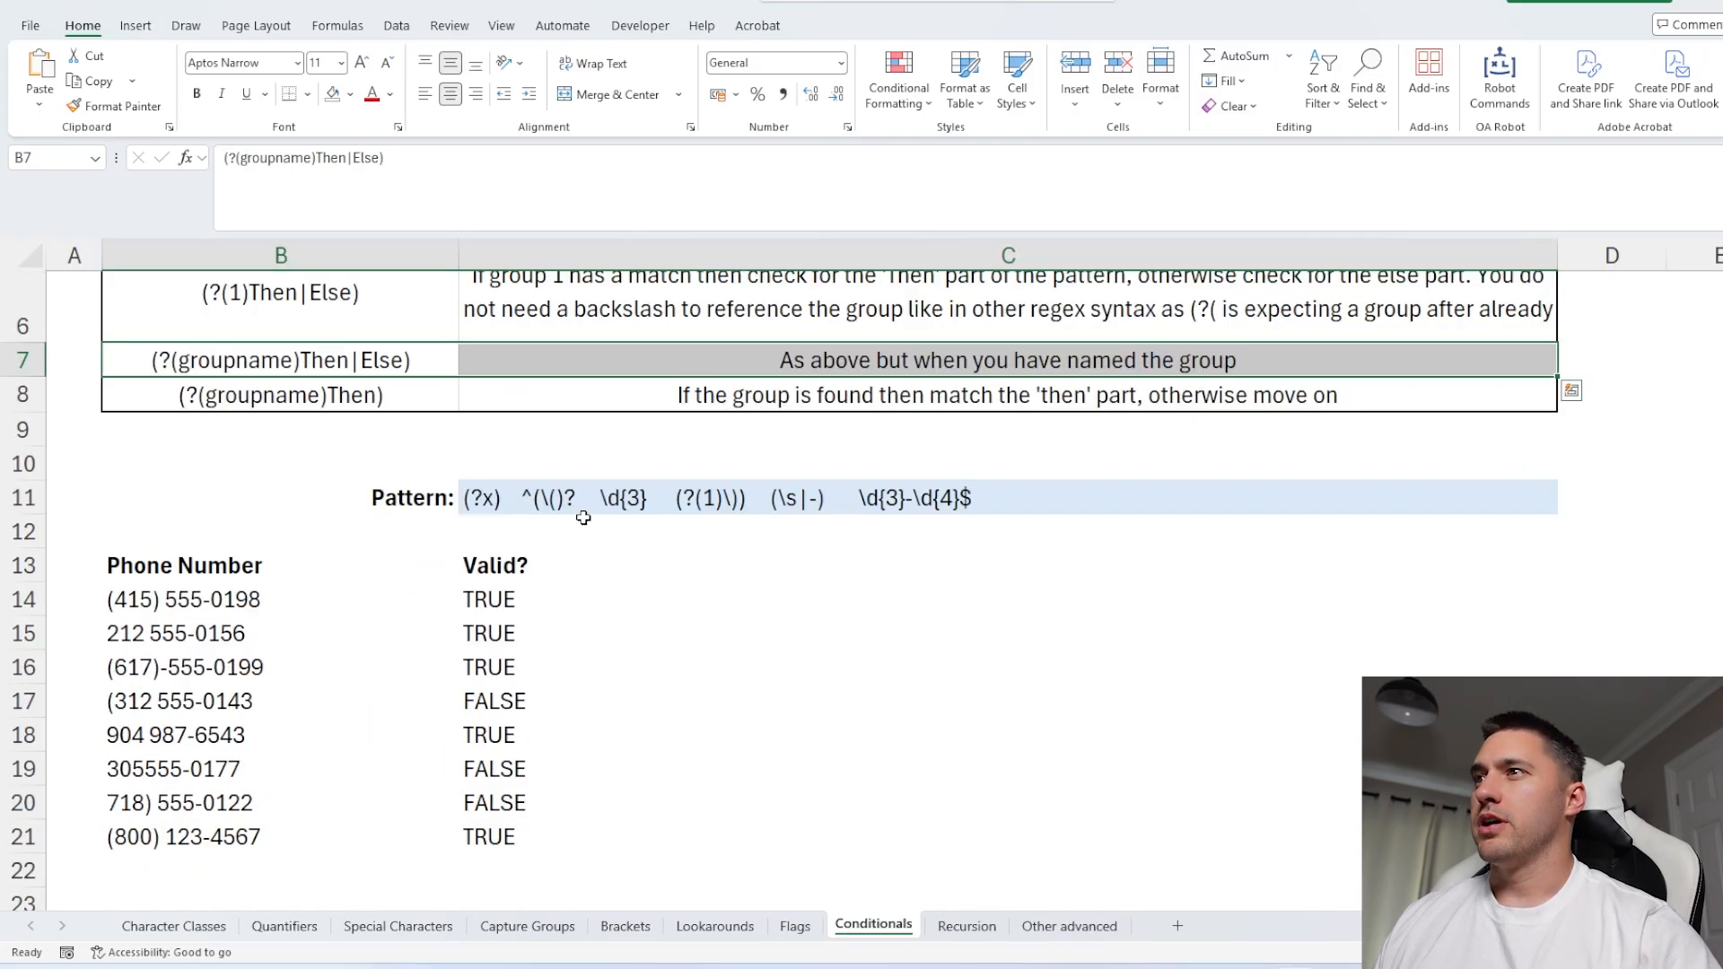
- Name the optional opening-bracket group in the C11 pattern by inserting ?<bracket> at its start, and commit
double_click(576, 499)
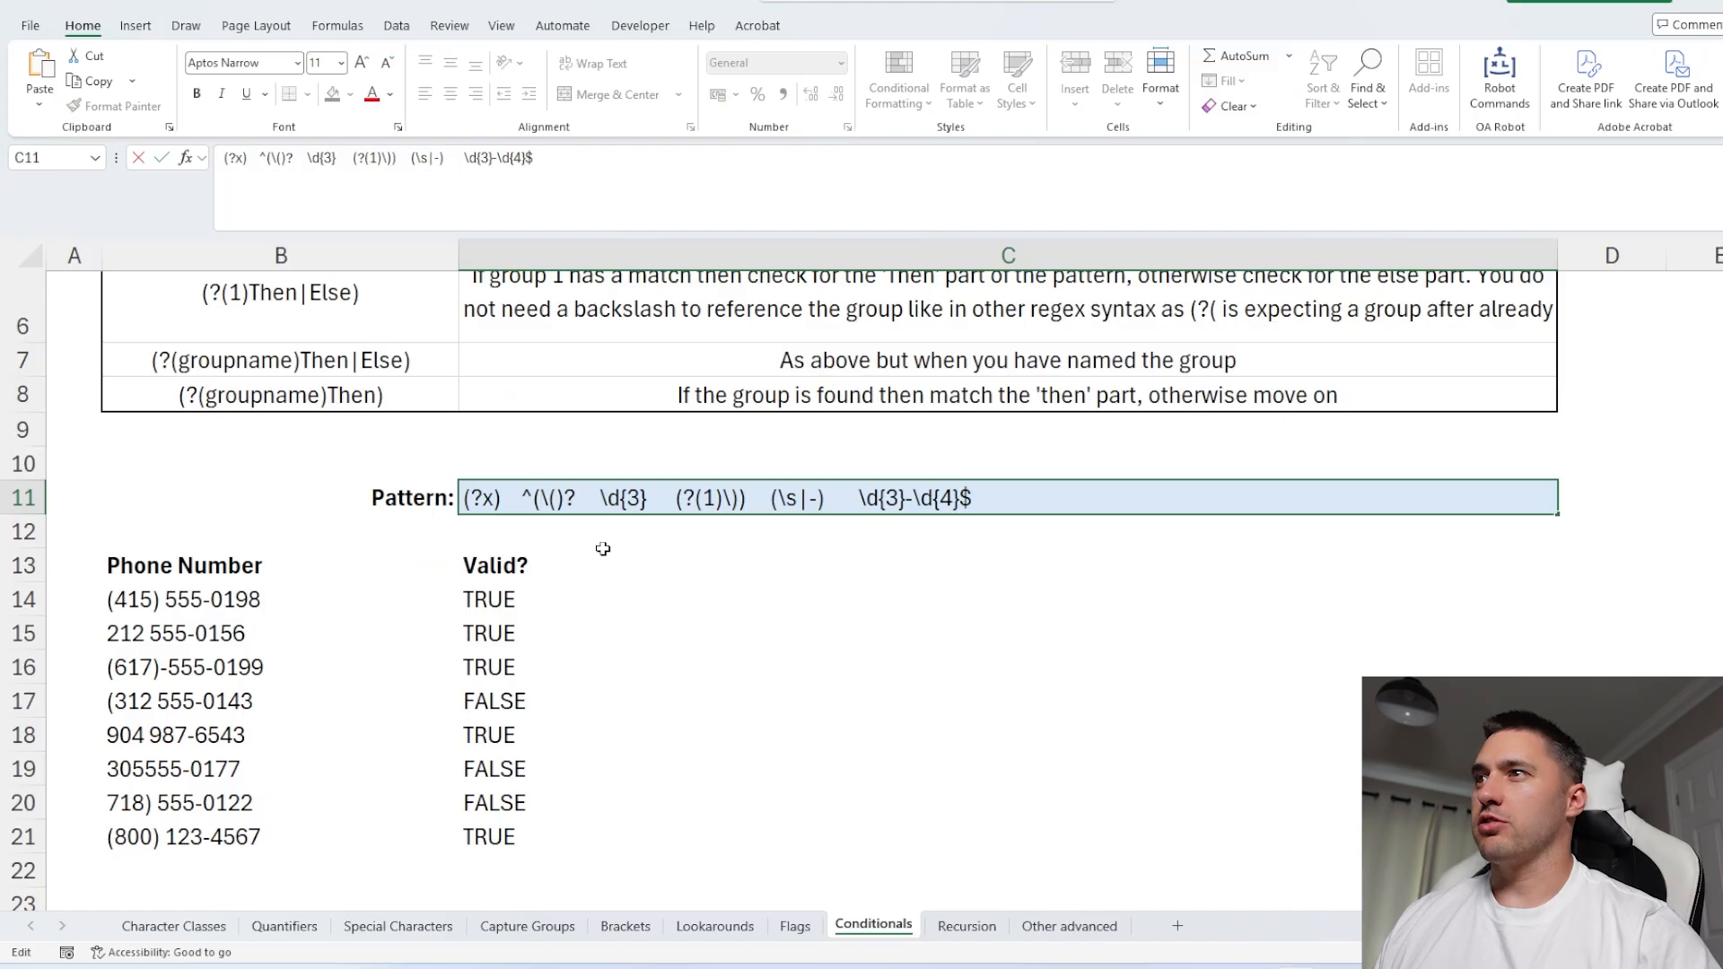
type("?")
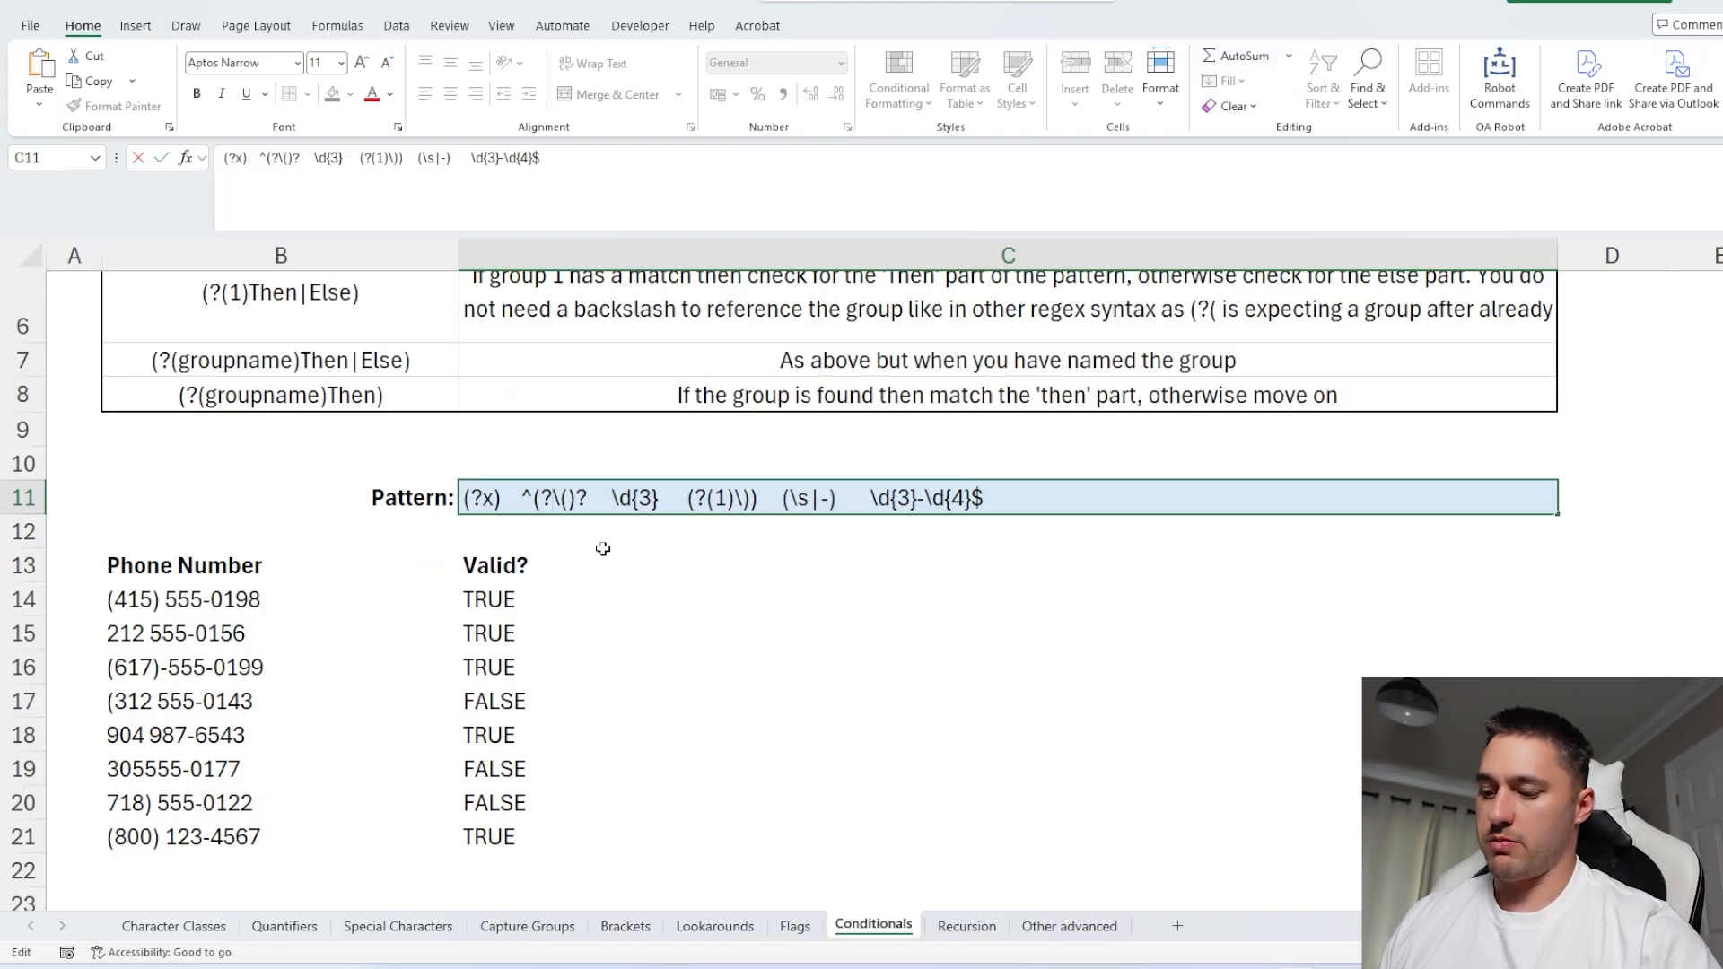
type("<")
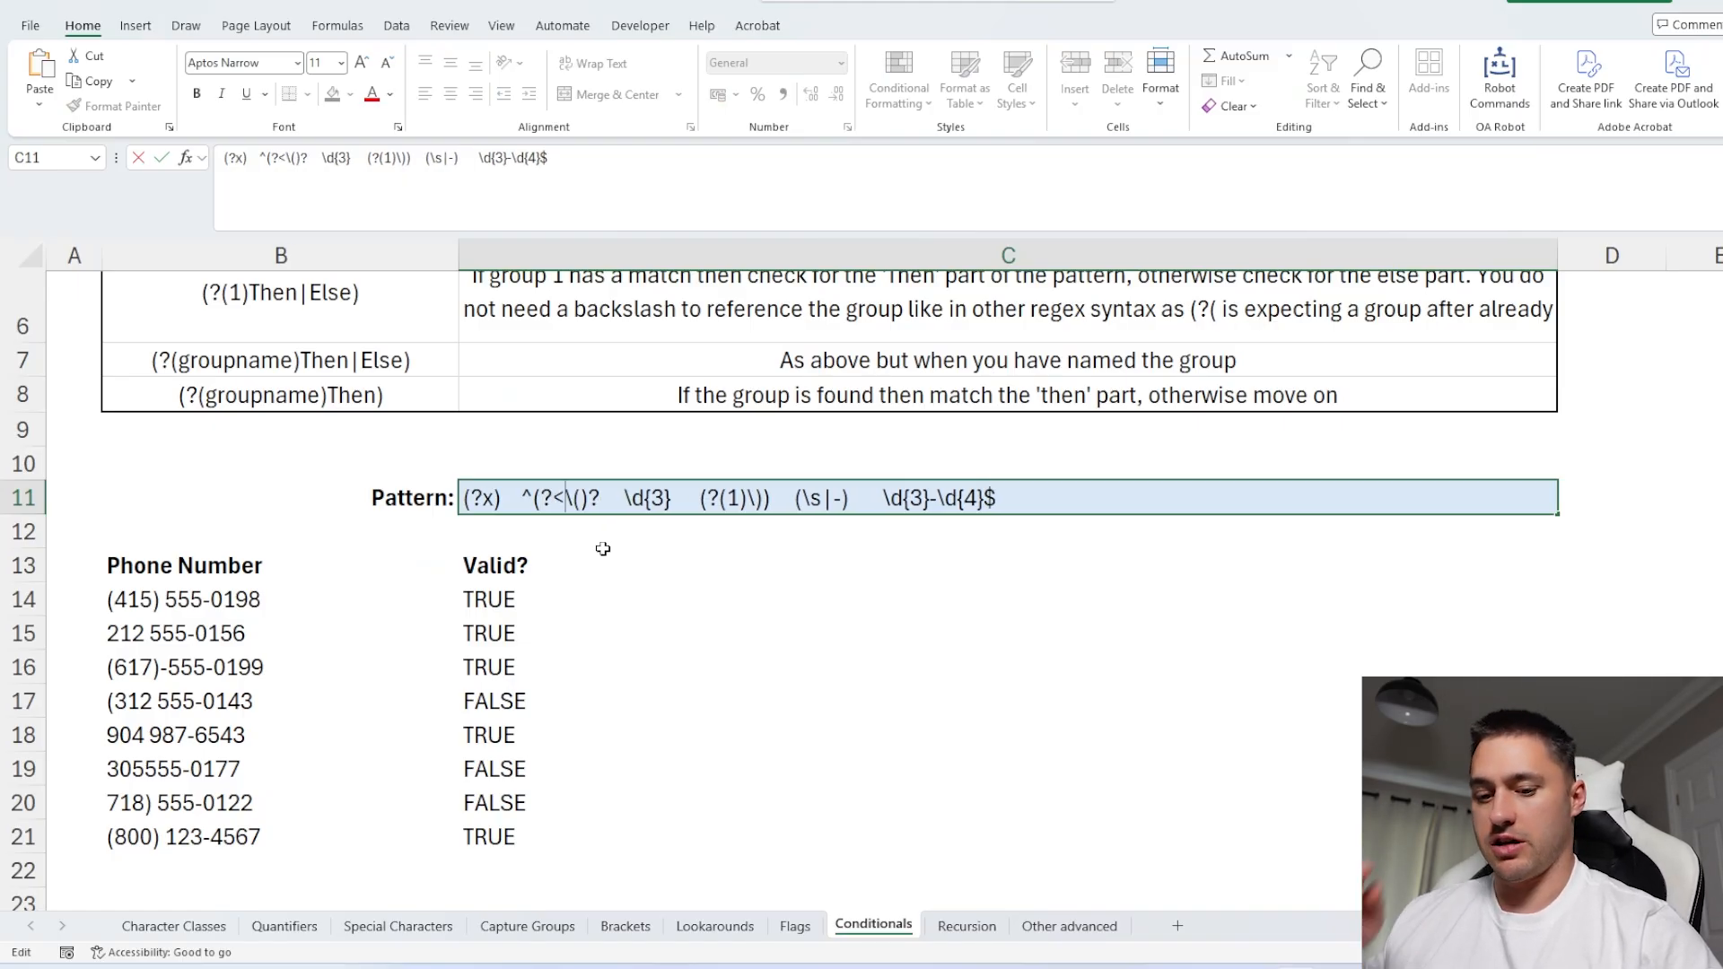
type("bra")
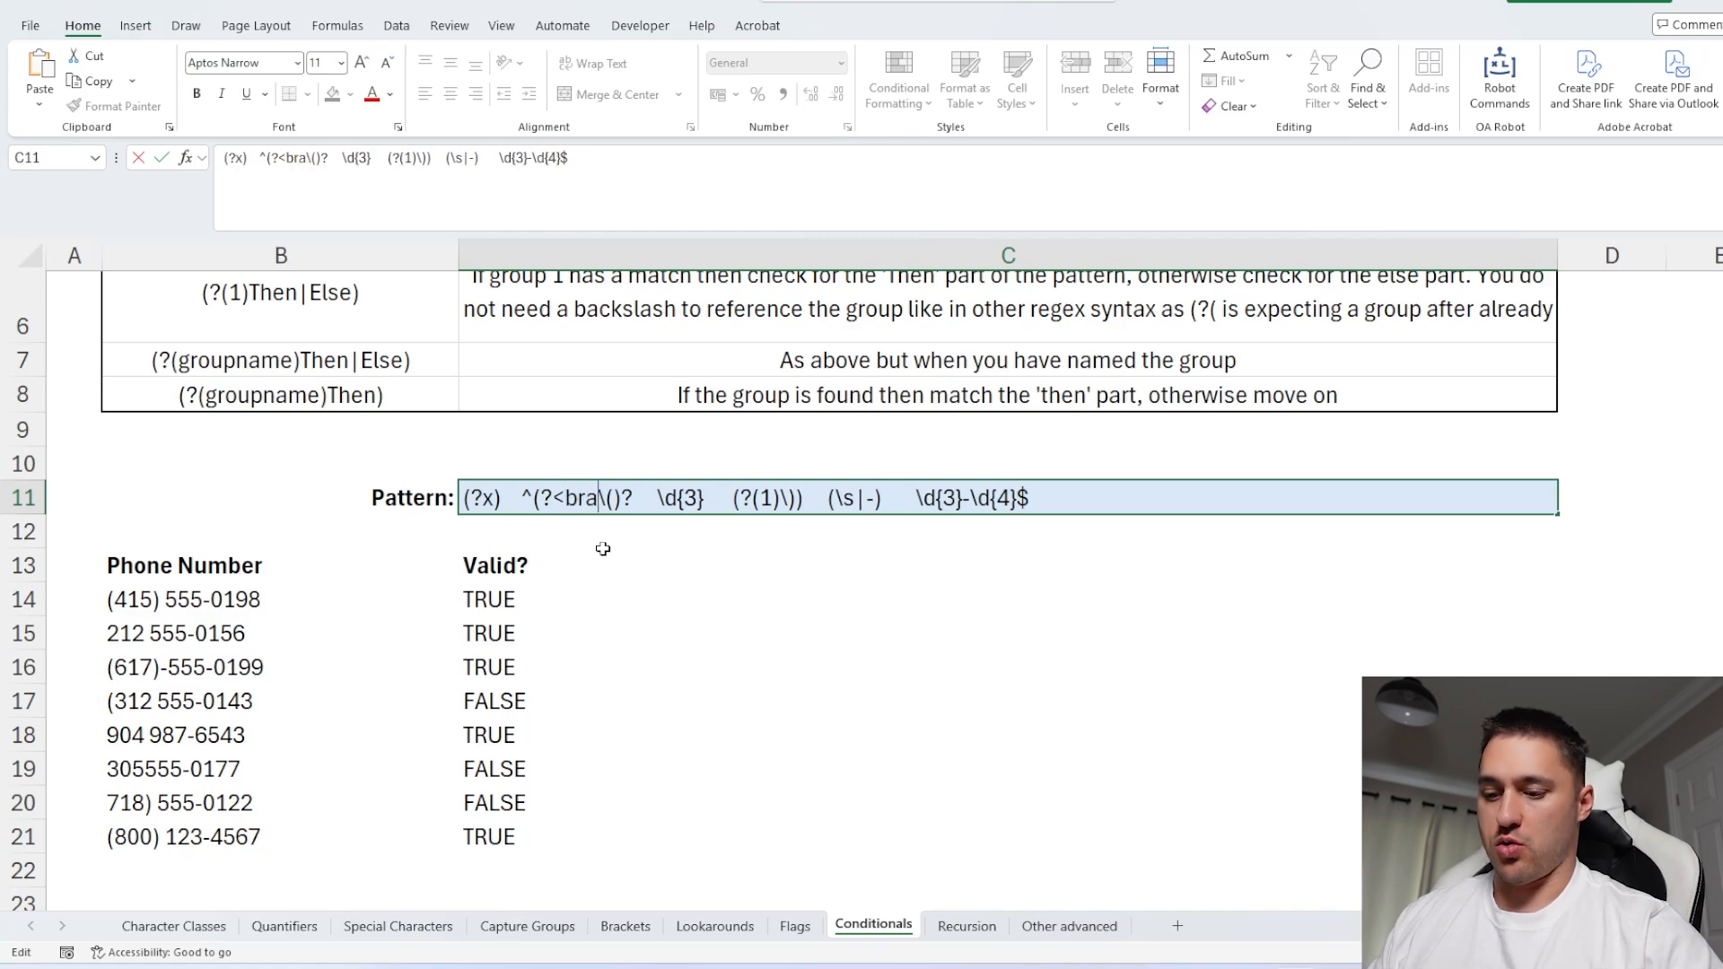
type("cket")
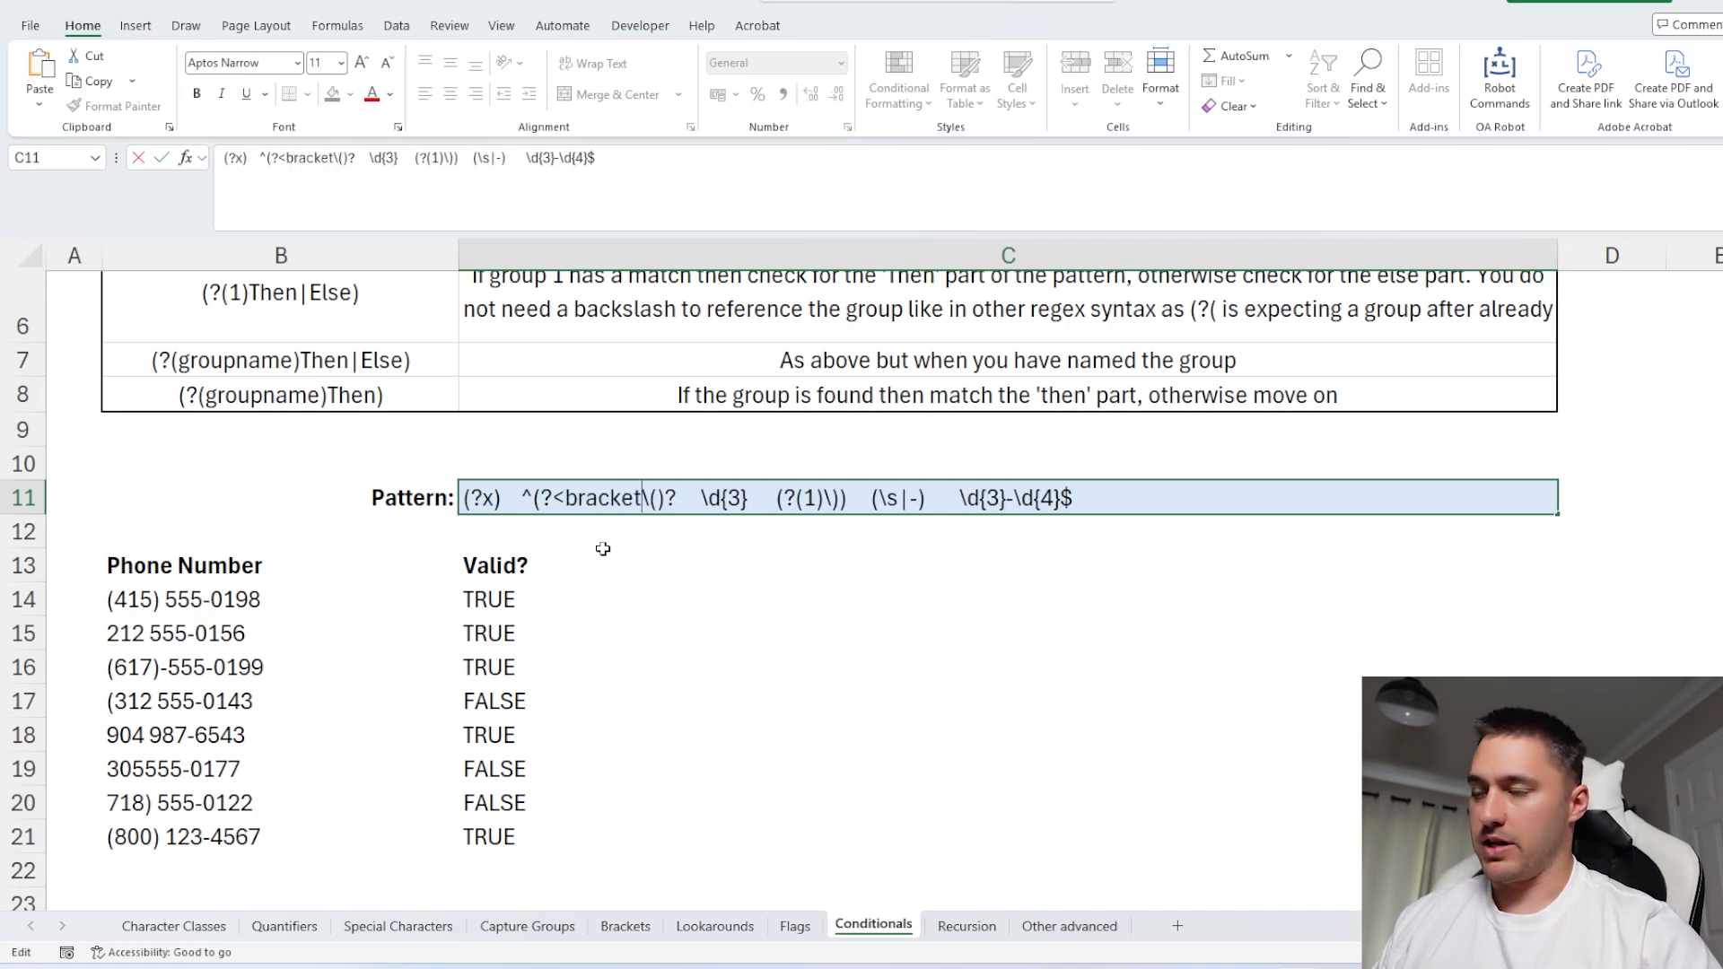
type(">")
key("Return")
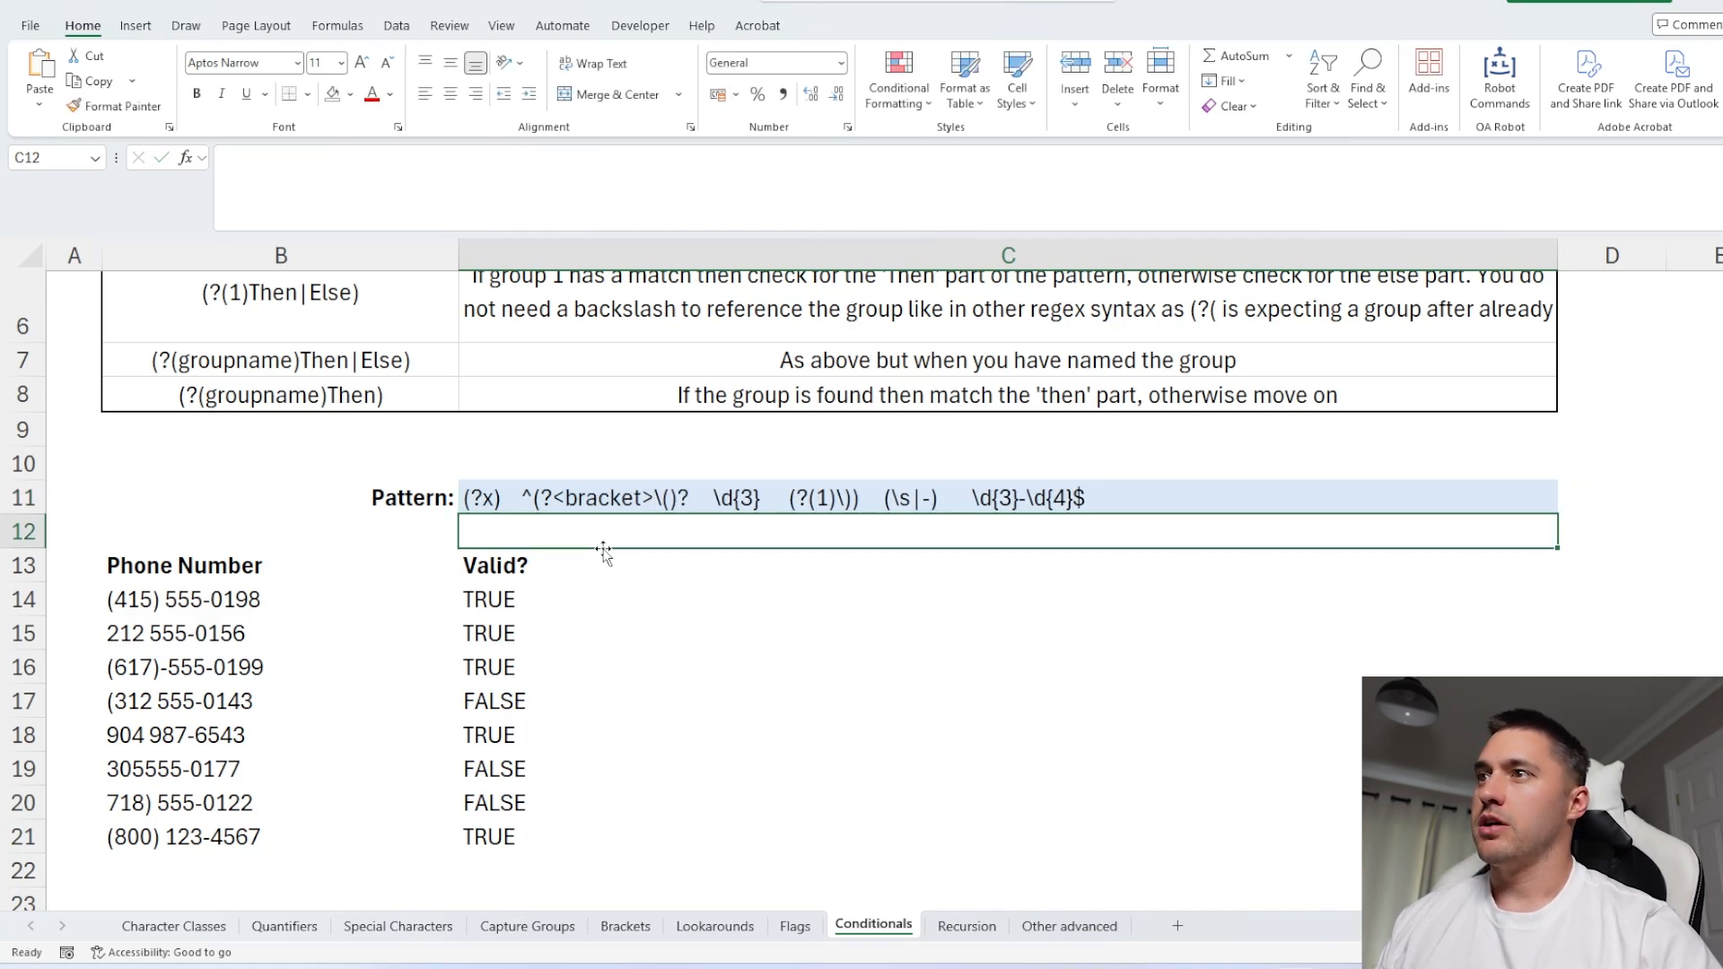
- Replace the group reference 1 in the C11 conditional with the name bracket, giving (?(bracket)\)), and commit
left_click(750, 551)
double_click(827, 499)
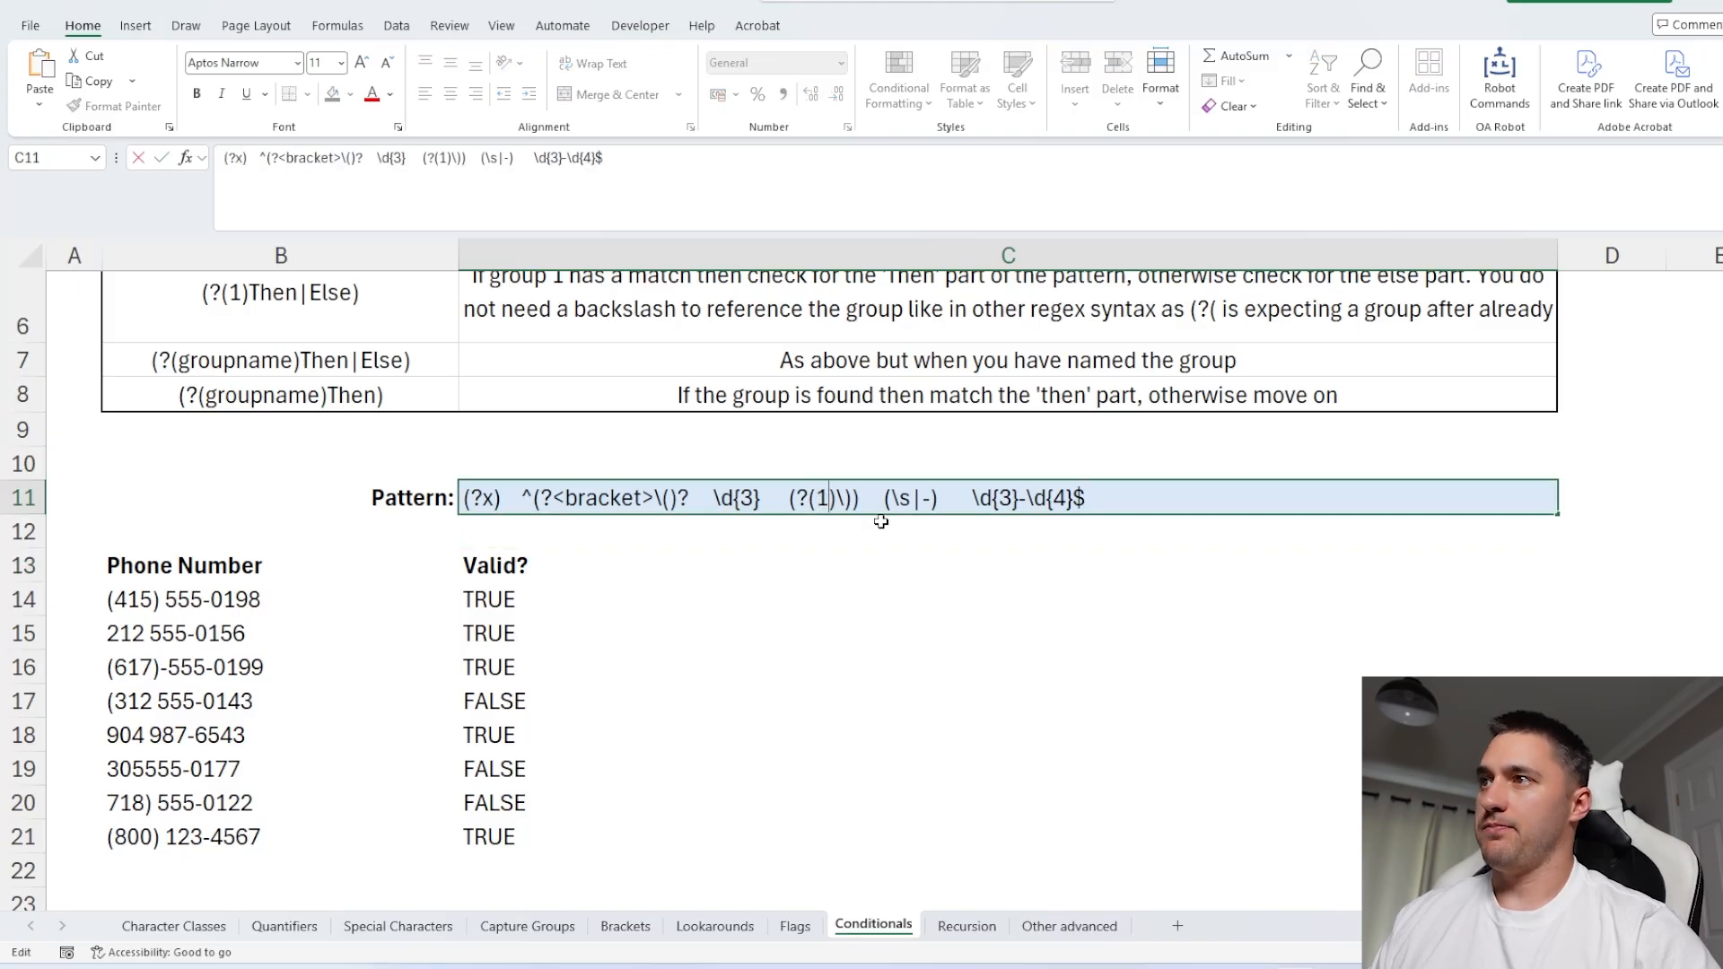
key("BackSpace")
type("bracket")
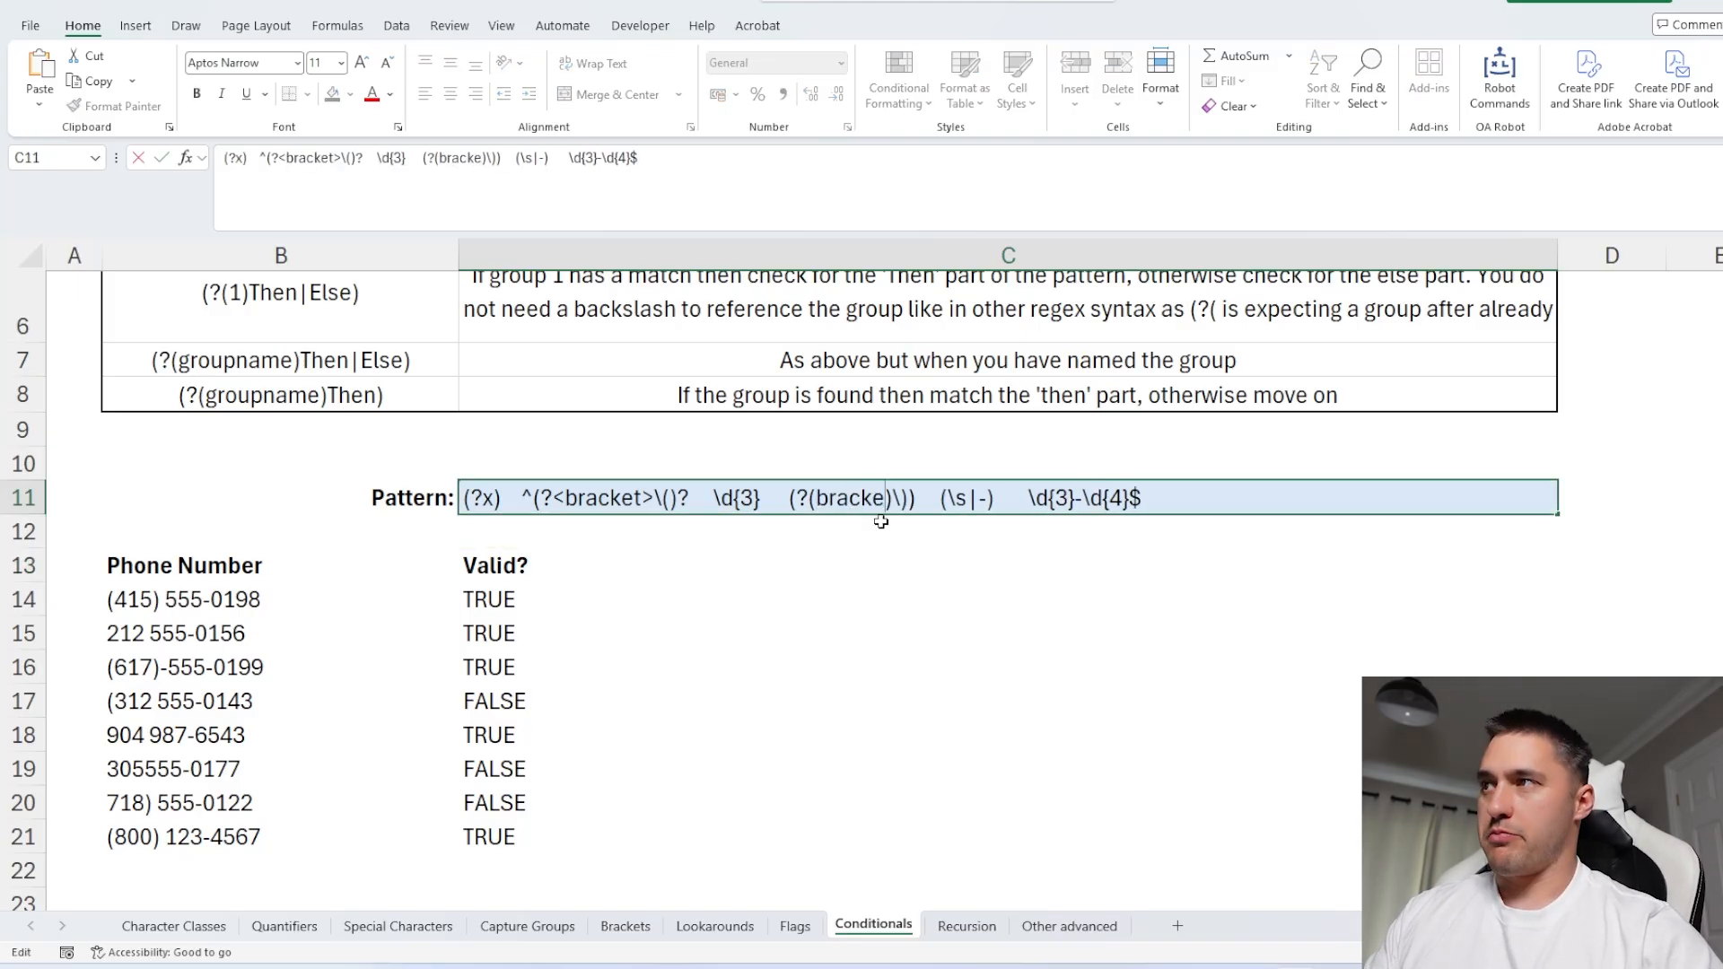
key("Return")
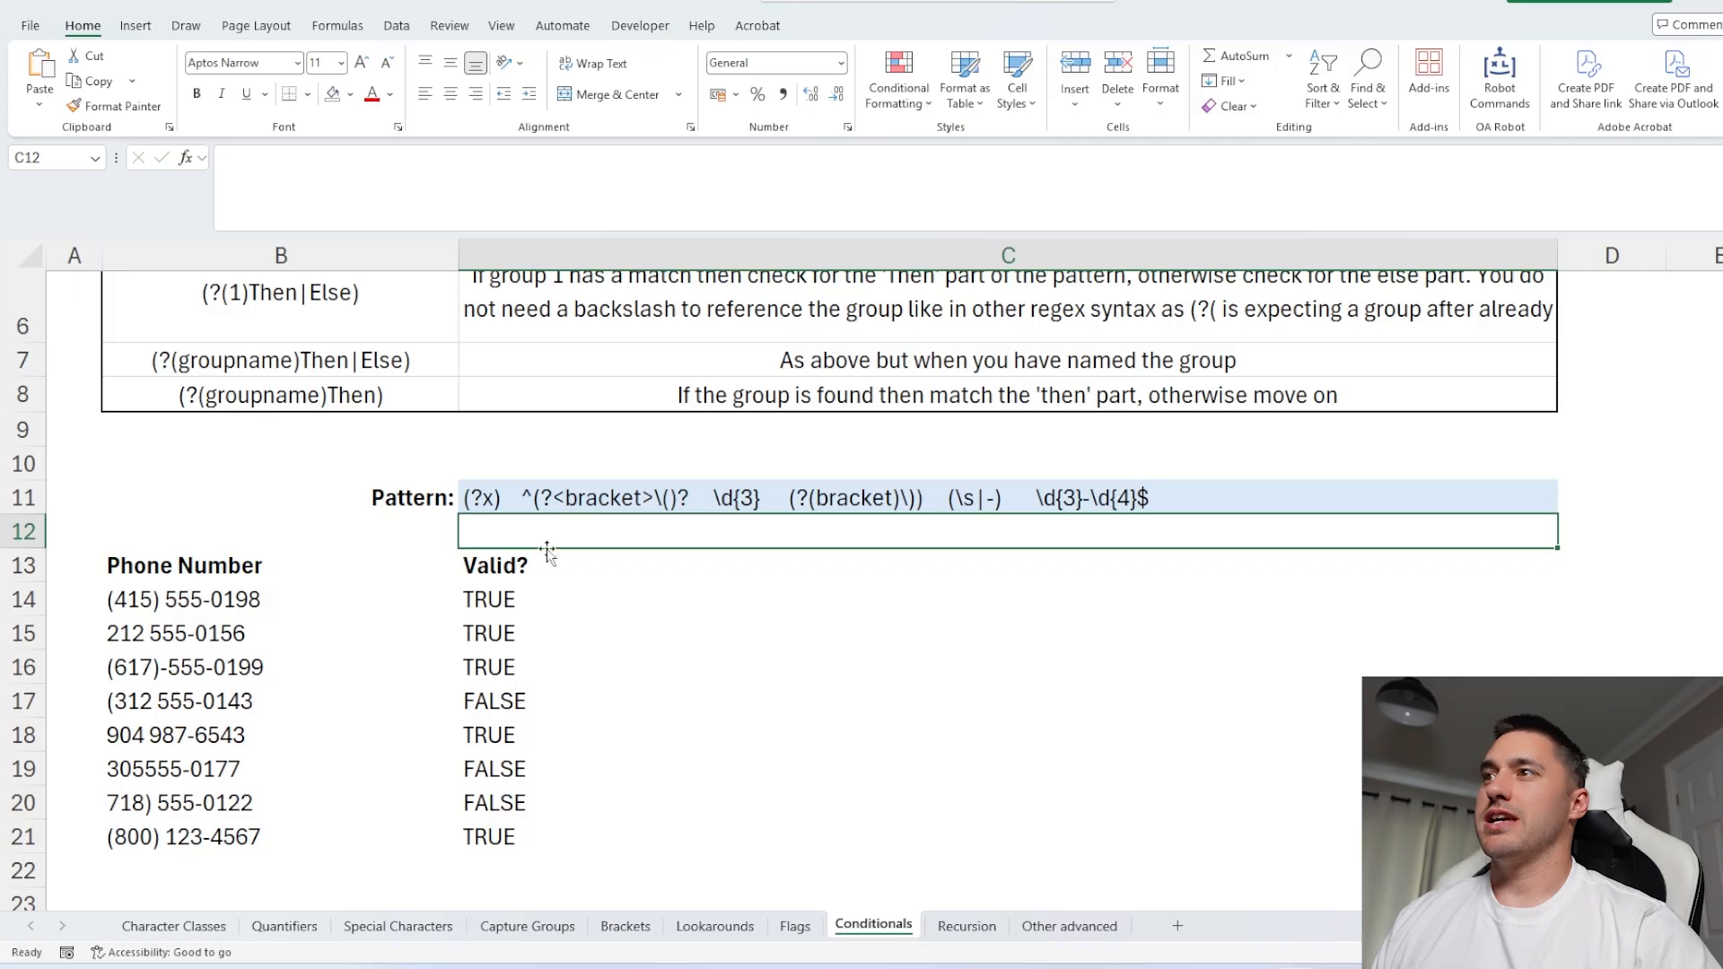
- Compare the named group (?<bracket>\() with its reference in the conditional (?(bracket)\)) in the C11 pattern
double_click(577, 499)
left_click_drag(696, 499, 520, 499)
left_click(845, 499)
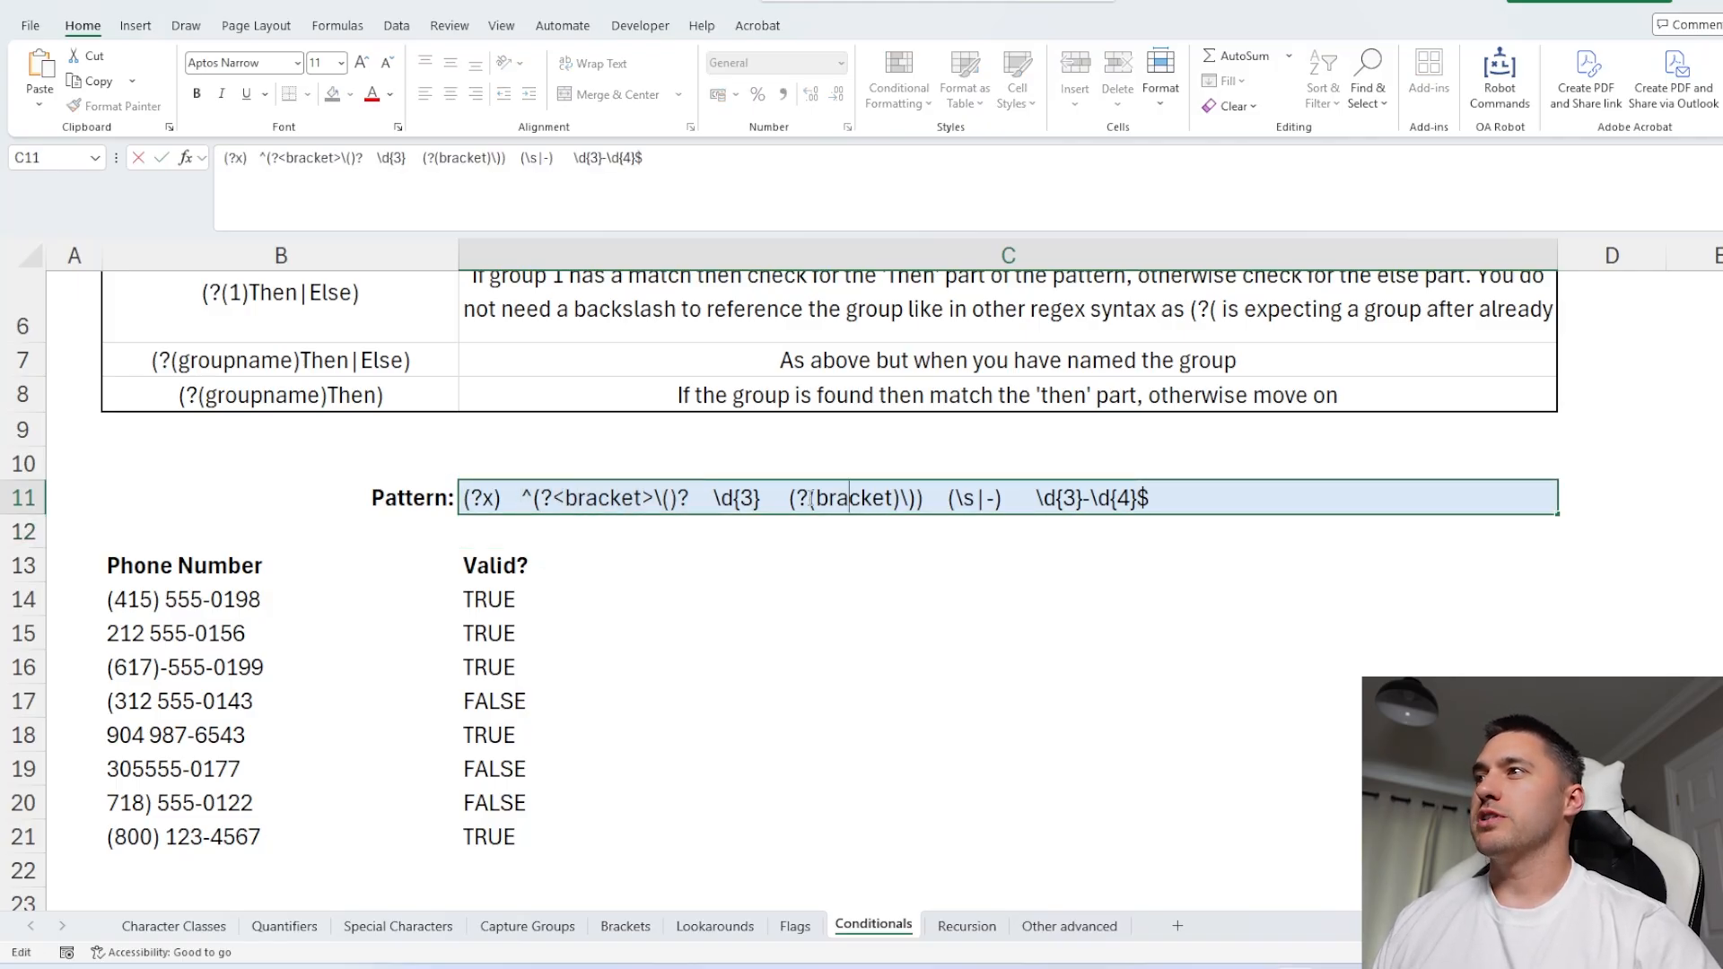
- Review the conditional (?(bracket)\)) in the C11 pattern without changing it
left_click_drag(786, 499, 918, 499)
left_click(887, 499)
key("Escape")
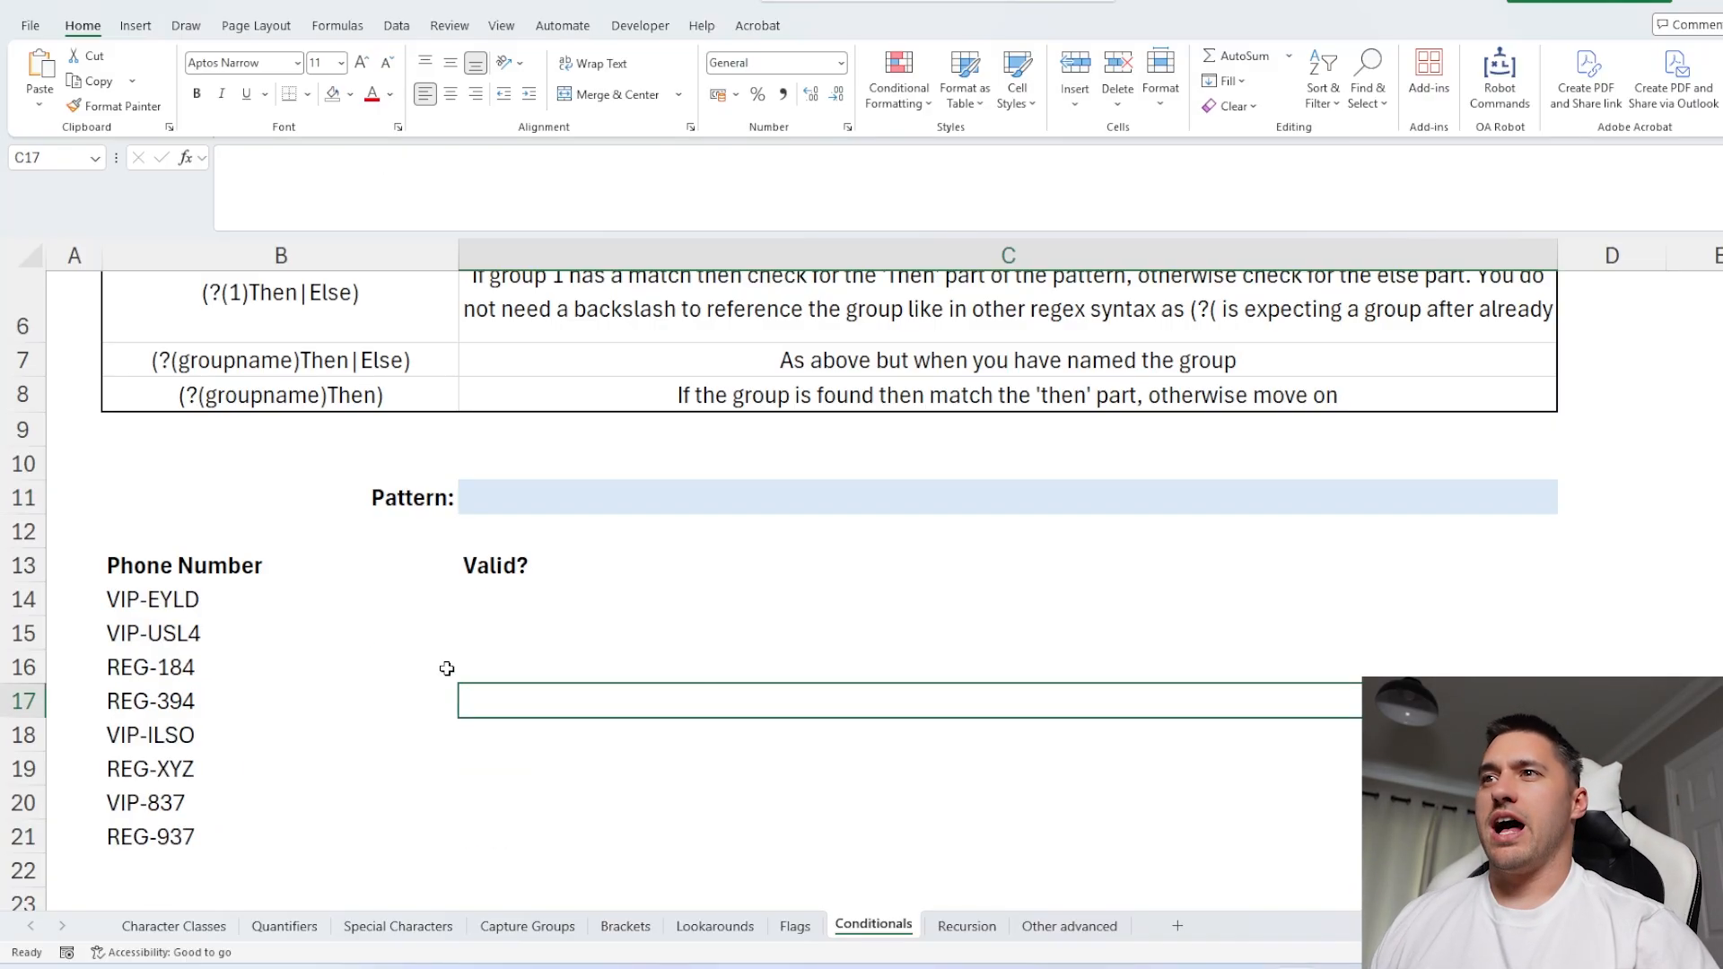
- Examine the codes in B14:B21, comparing the characters that follow the VIP- prefix with those after REG-
left_click_drag(211, 599, 222, 845)
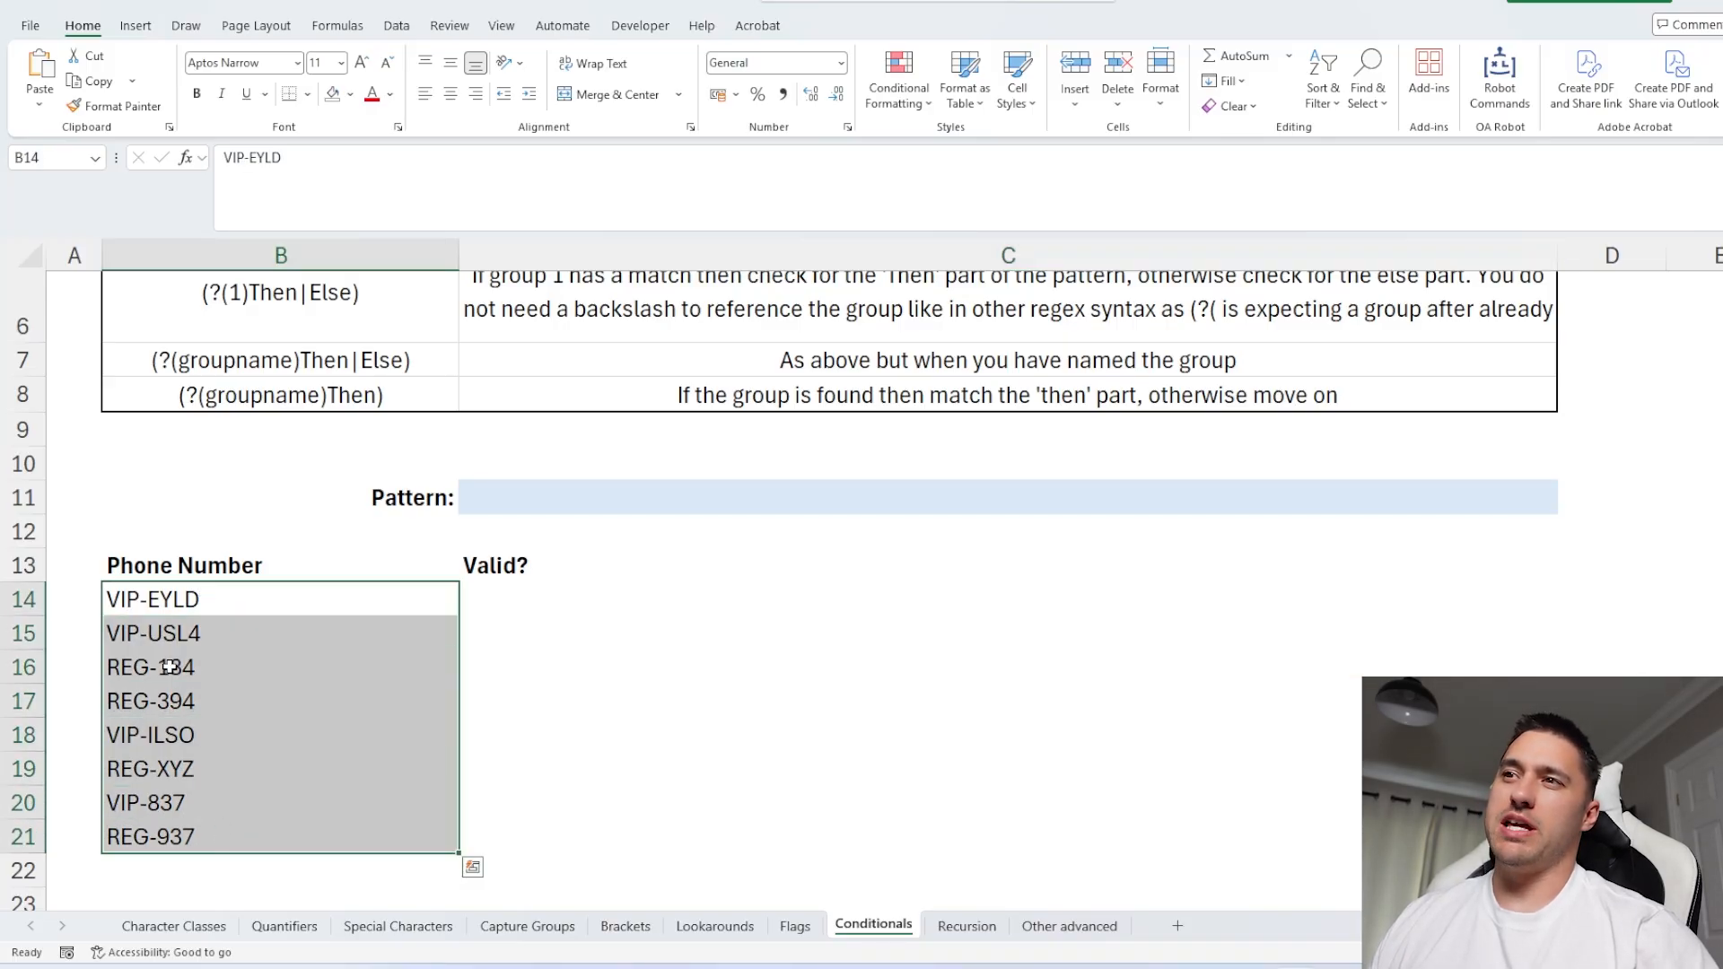
left_click_drag(170, 667, 172, 769)
left_click(221, 594)
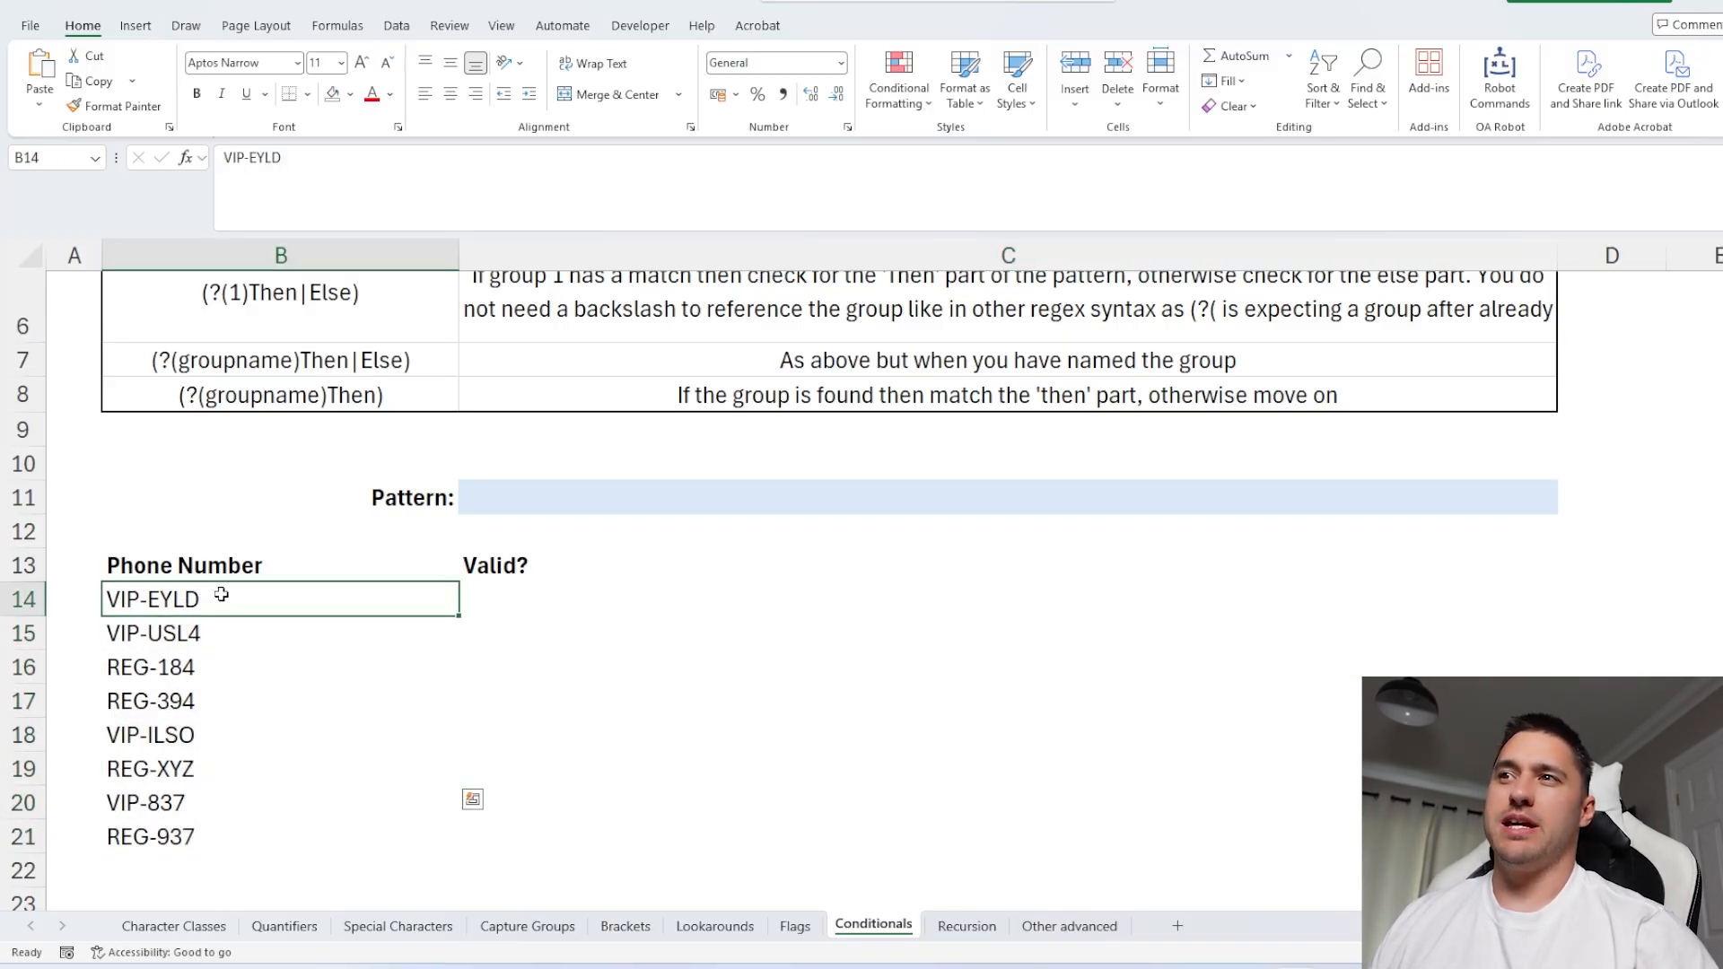
double_click(161, 601)
left_click_drag(150, 599, 235, 598)
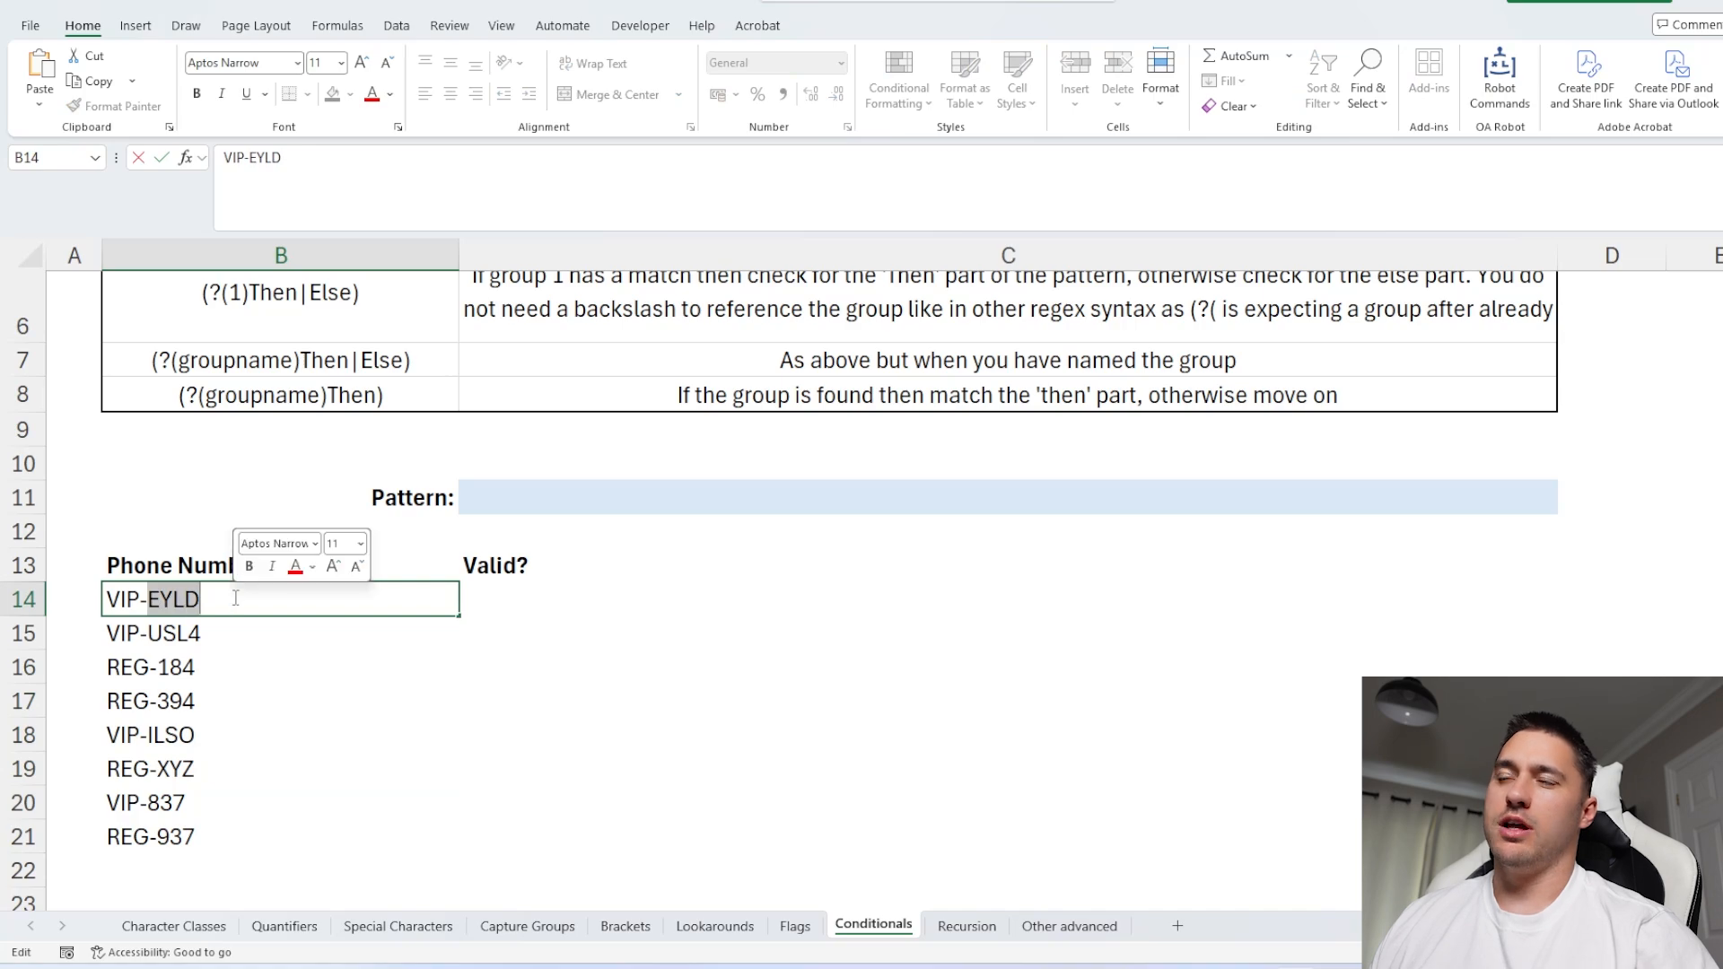
left_click(235, 599)
double_click(184, 666)
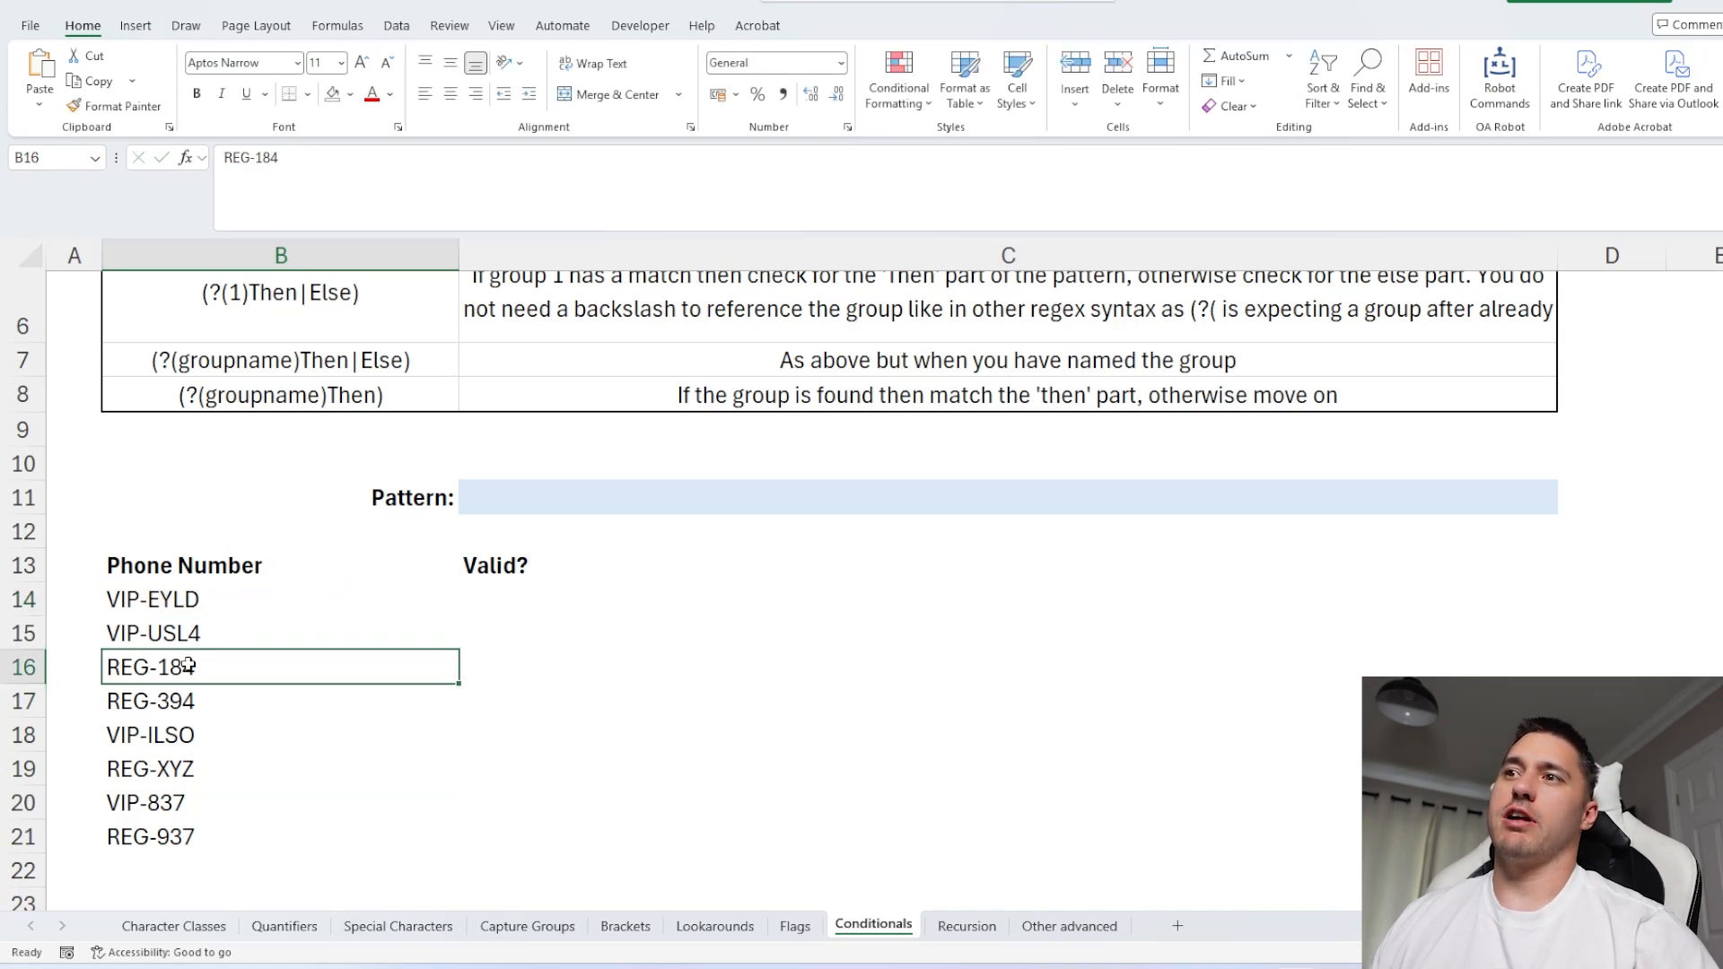
left_click_drag(161, 667, 199, 666)
key("Escape")
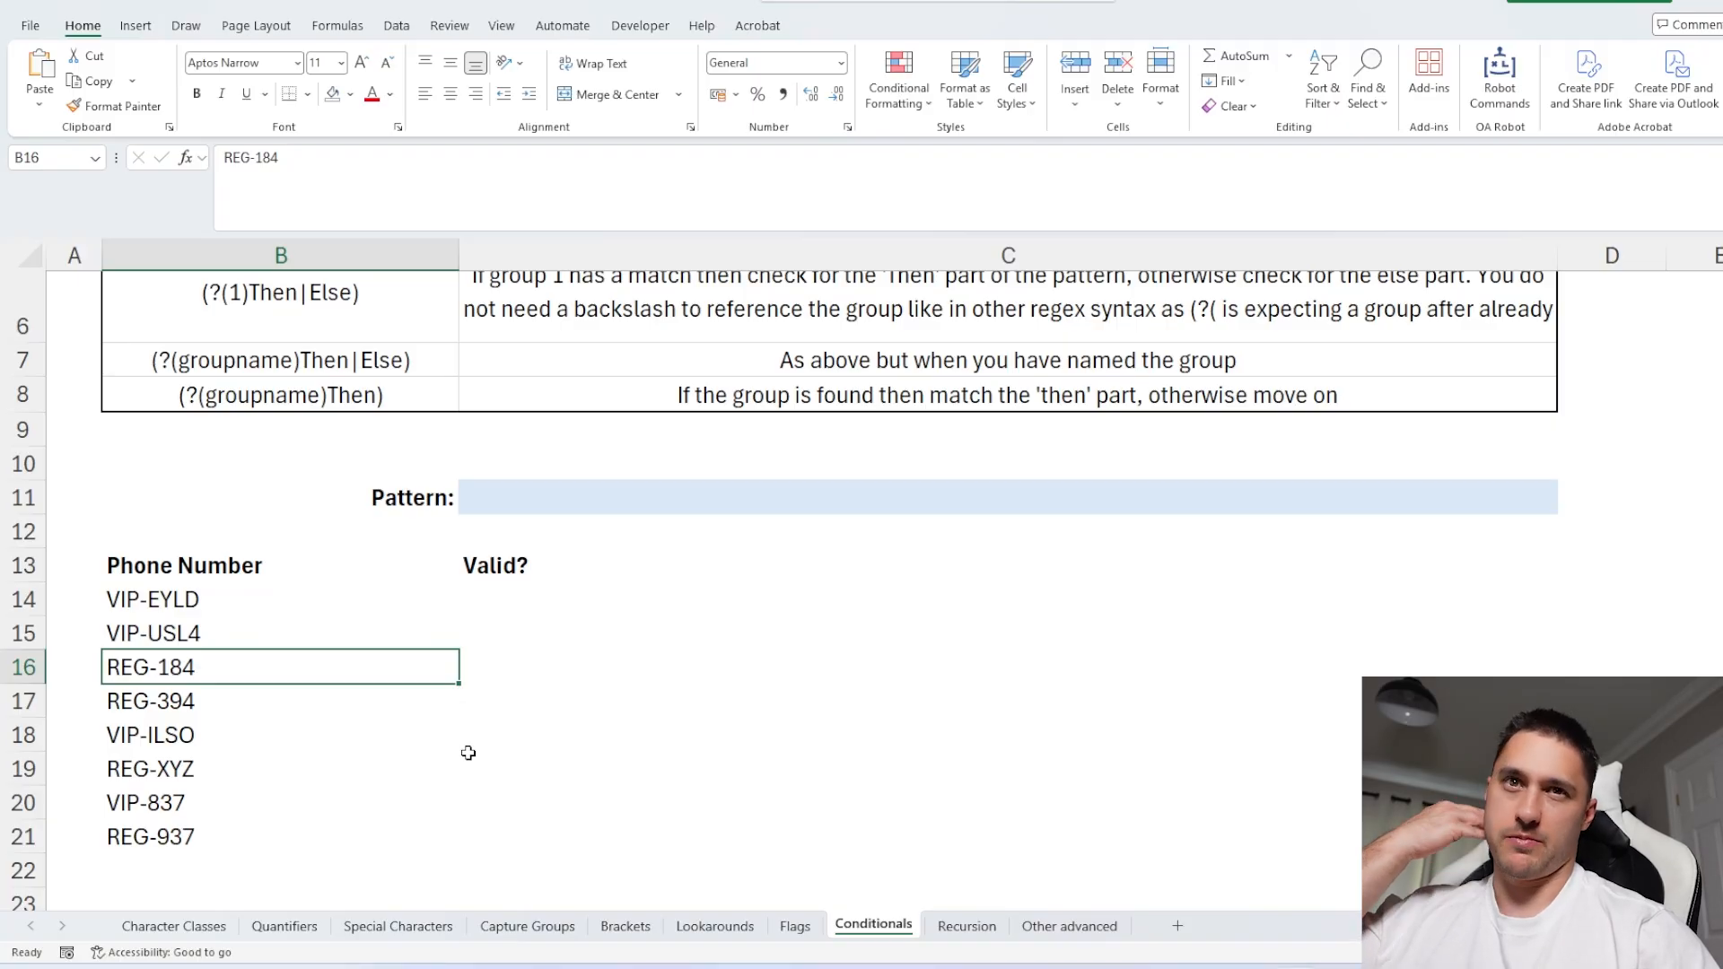
- Review the condition part (1) of the If Then Else syntax in B6
double_click(635, 495)
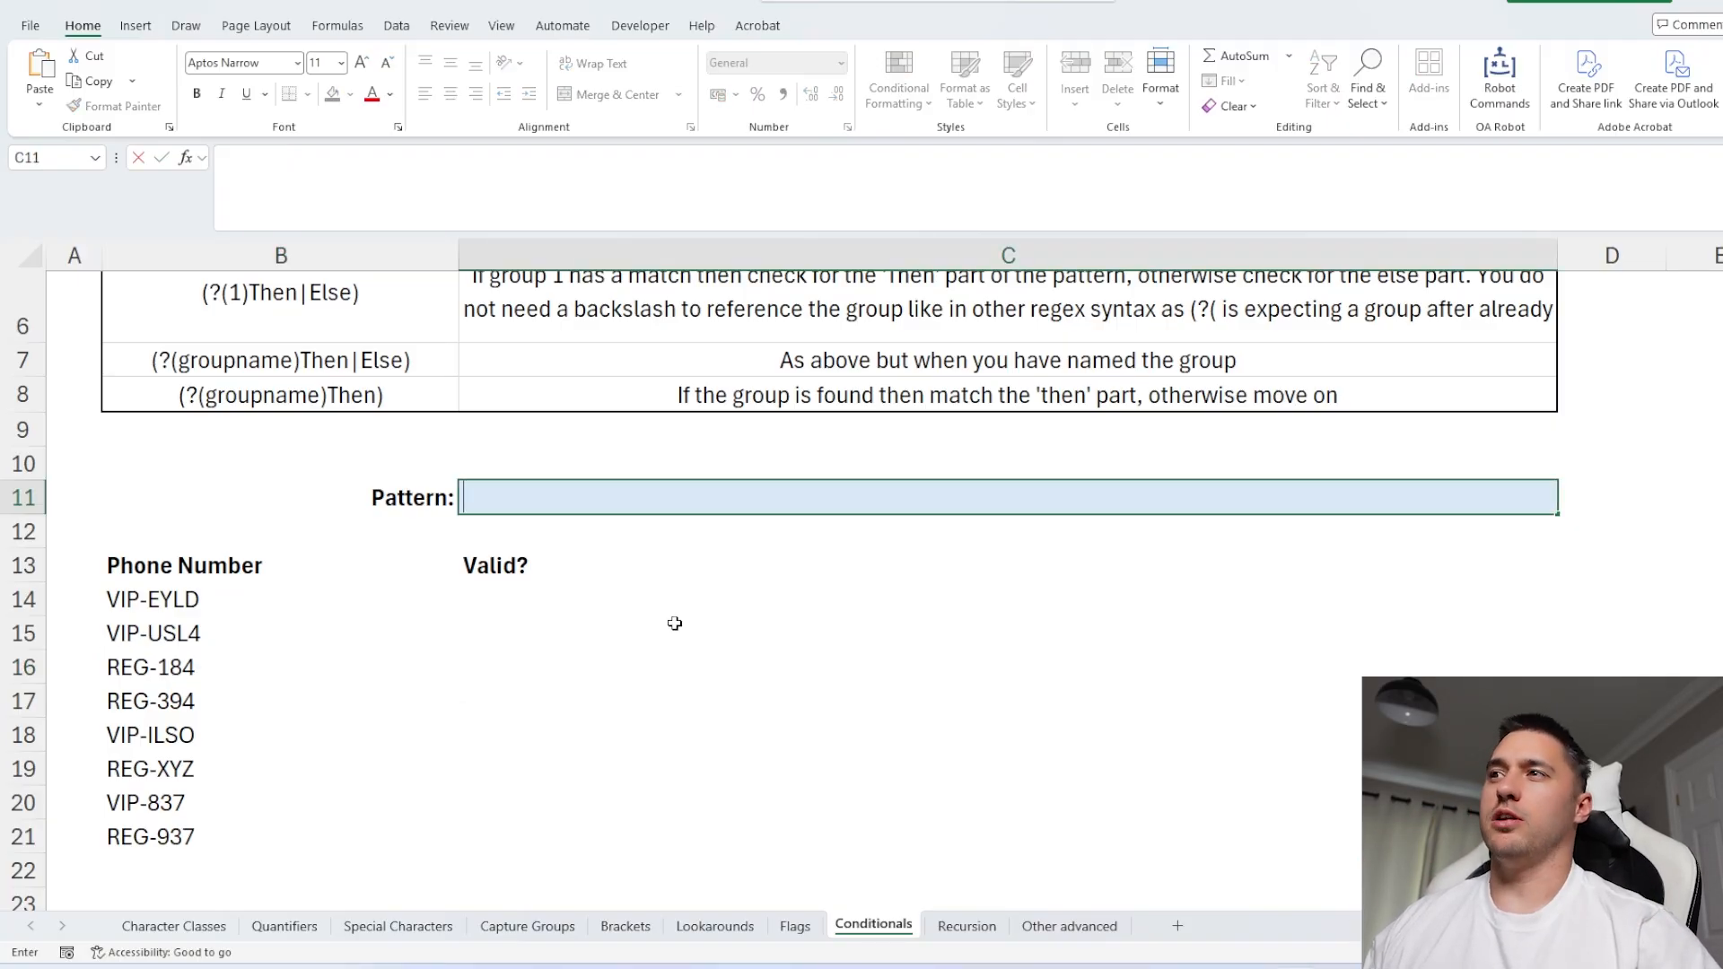
key("Escape")
scroll(715, 658, "up", 2)
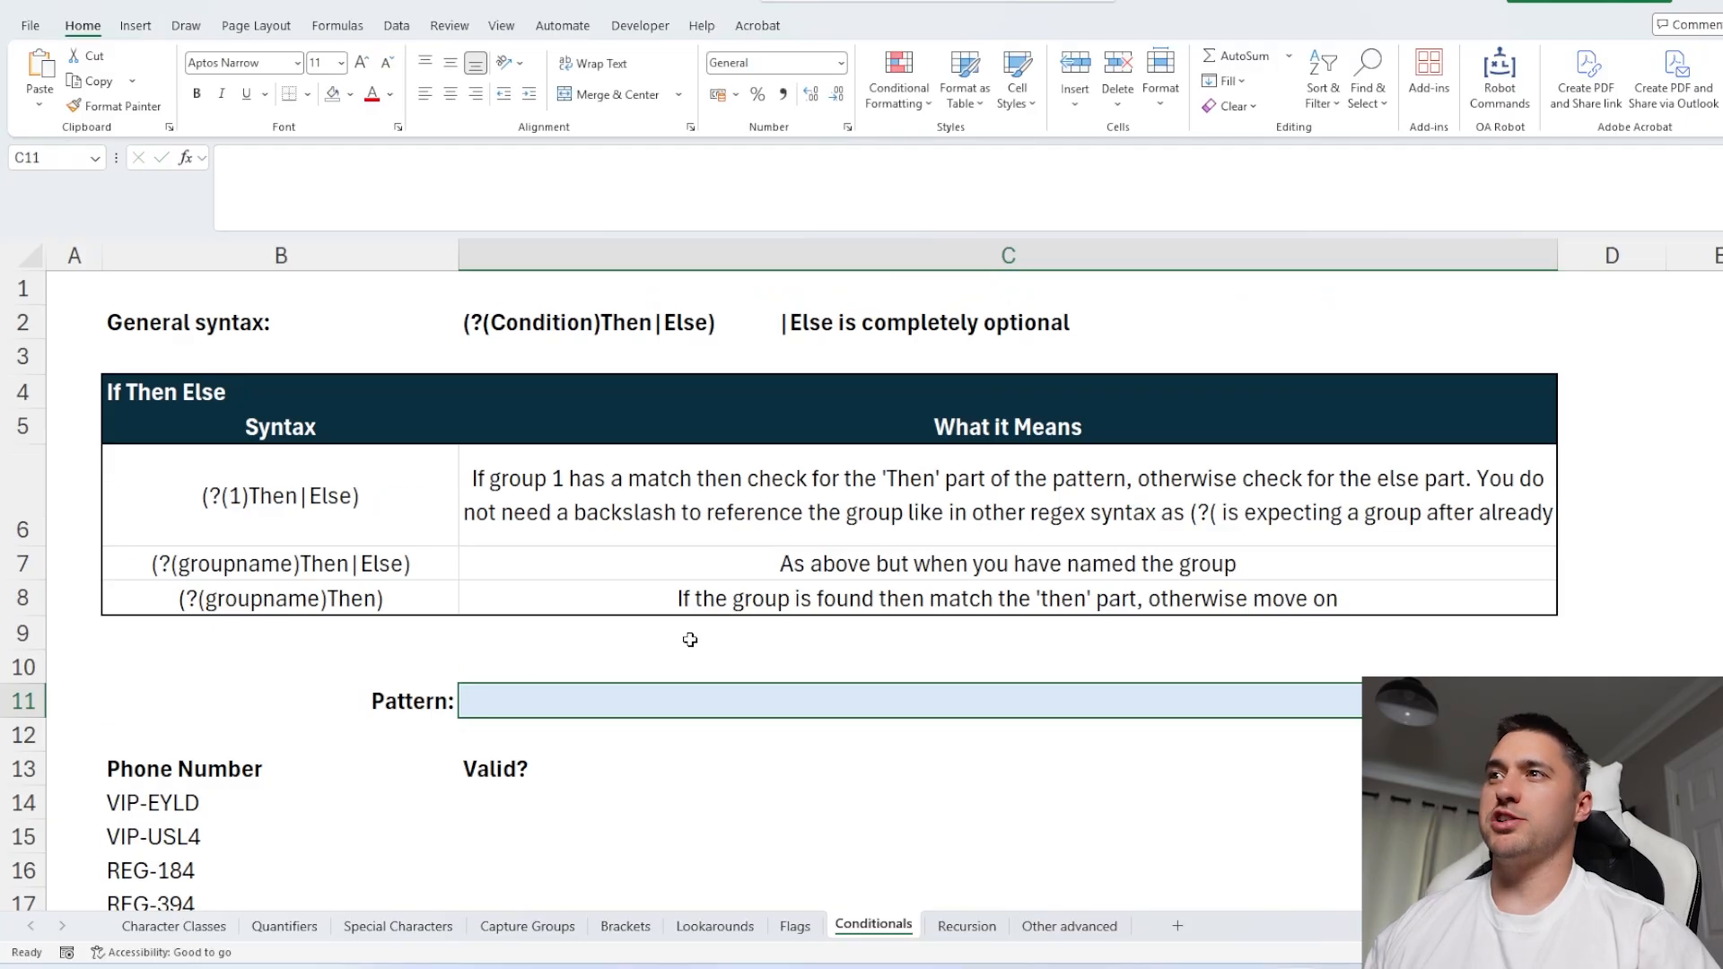
double_click(285, 497)
left_click_drag(251, 496, 221, 496)
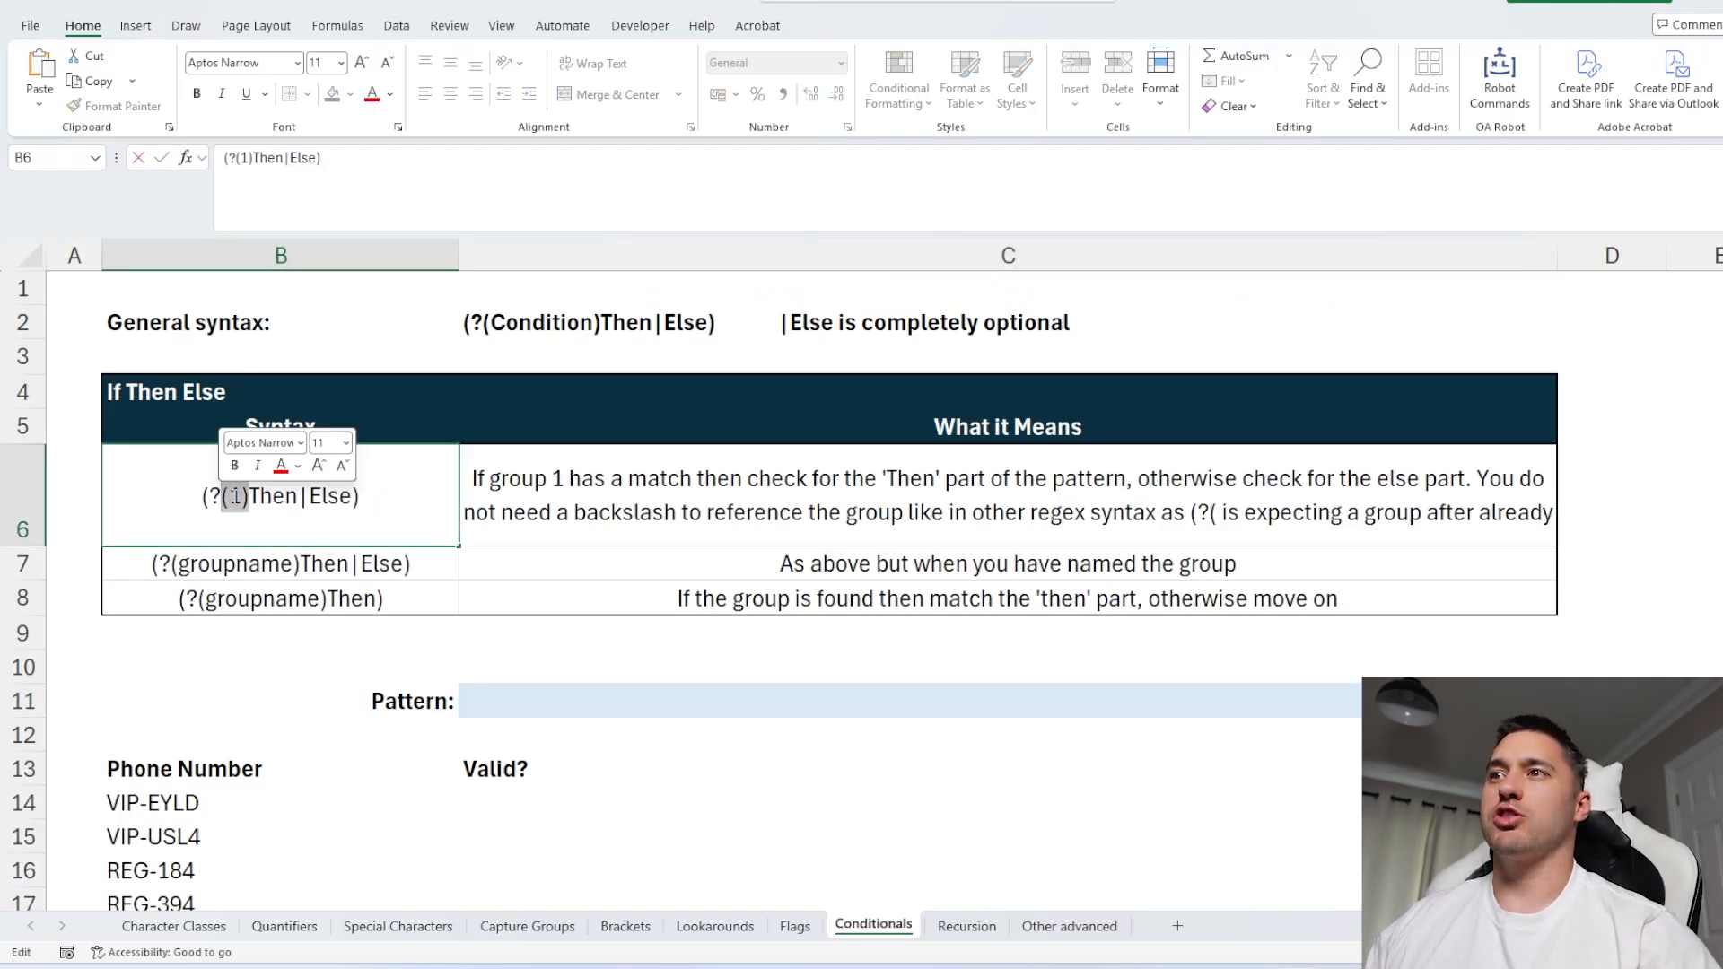
key("Escape")
- Begin the C11 pattern with ^(?(?=VIP), using a lookahead for VIP as the condition
scroll(720, 732, "down", 3)
left_click(631, 402)
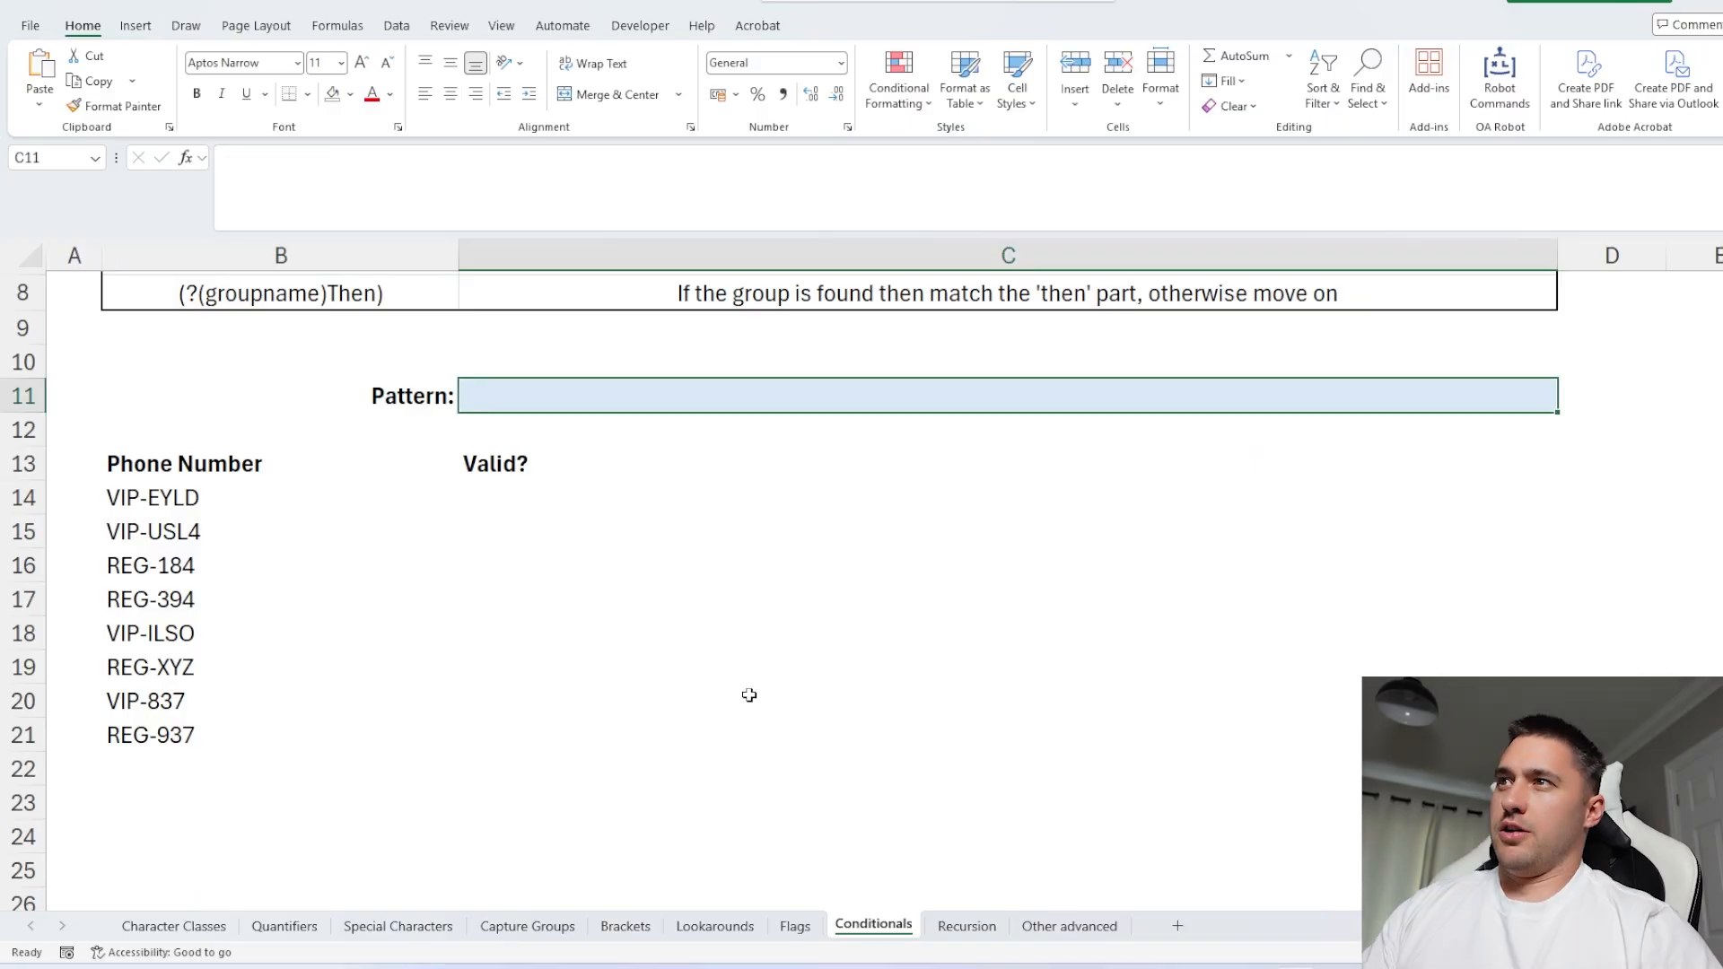
type("^")
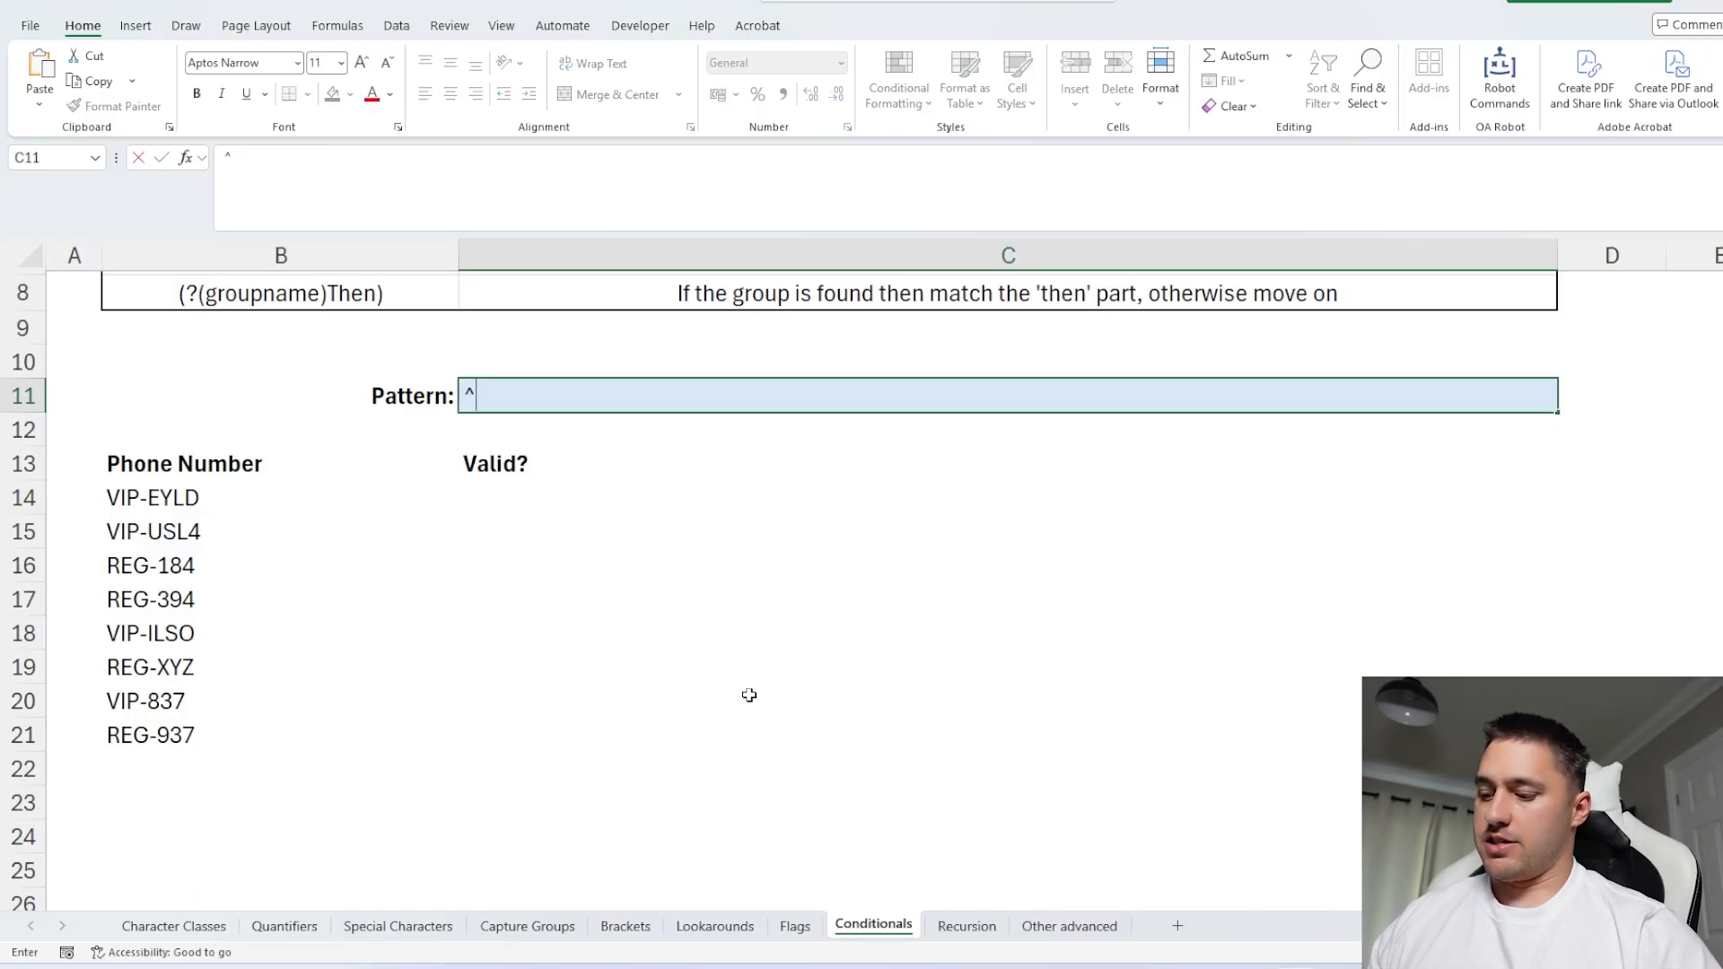
type("(")
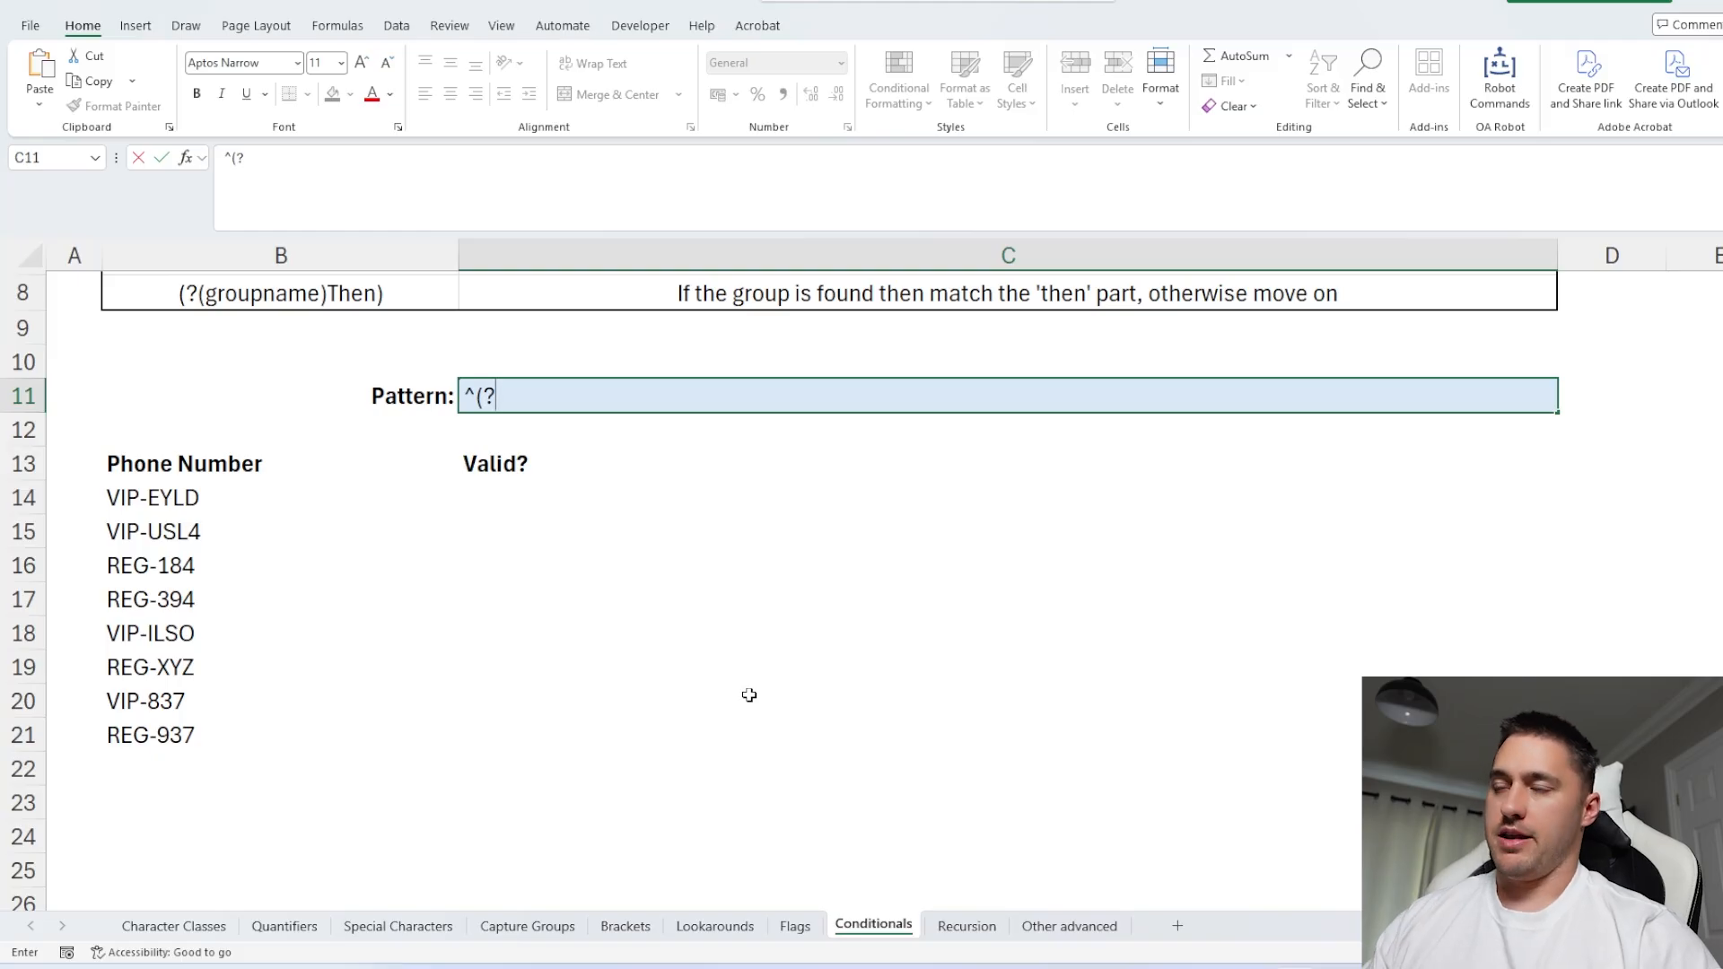
type("(")
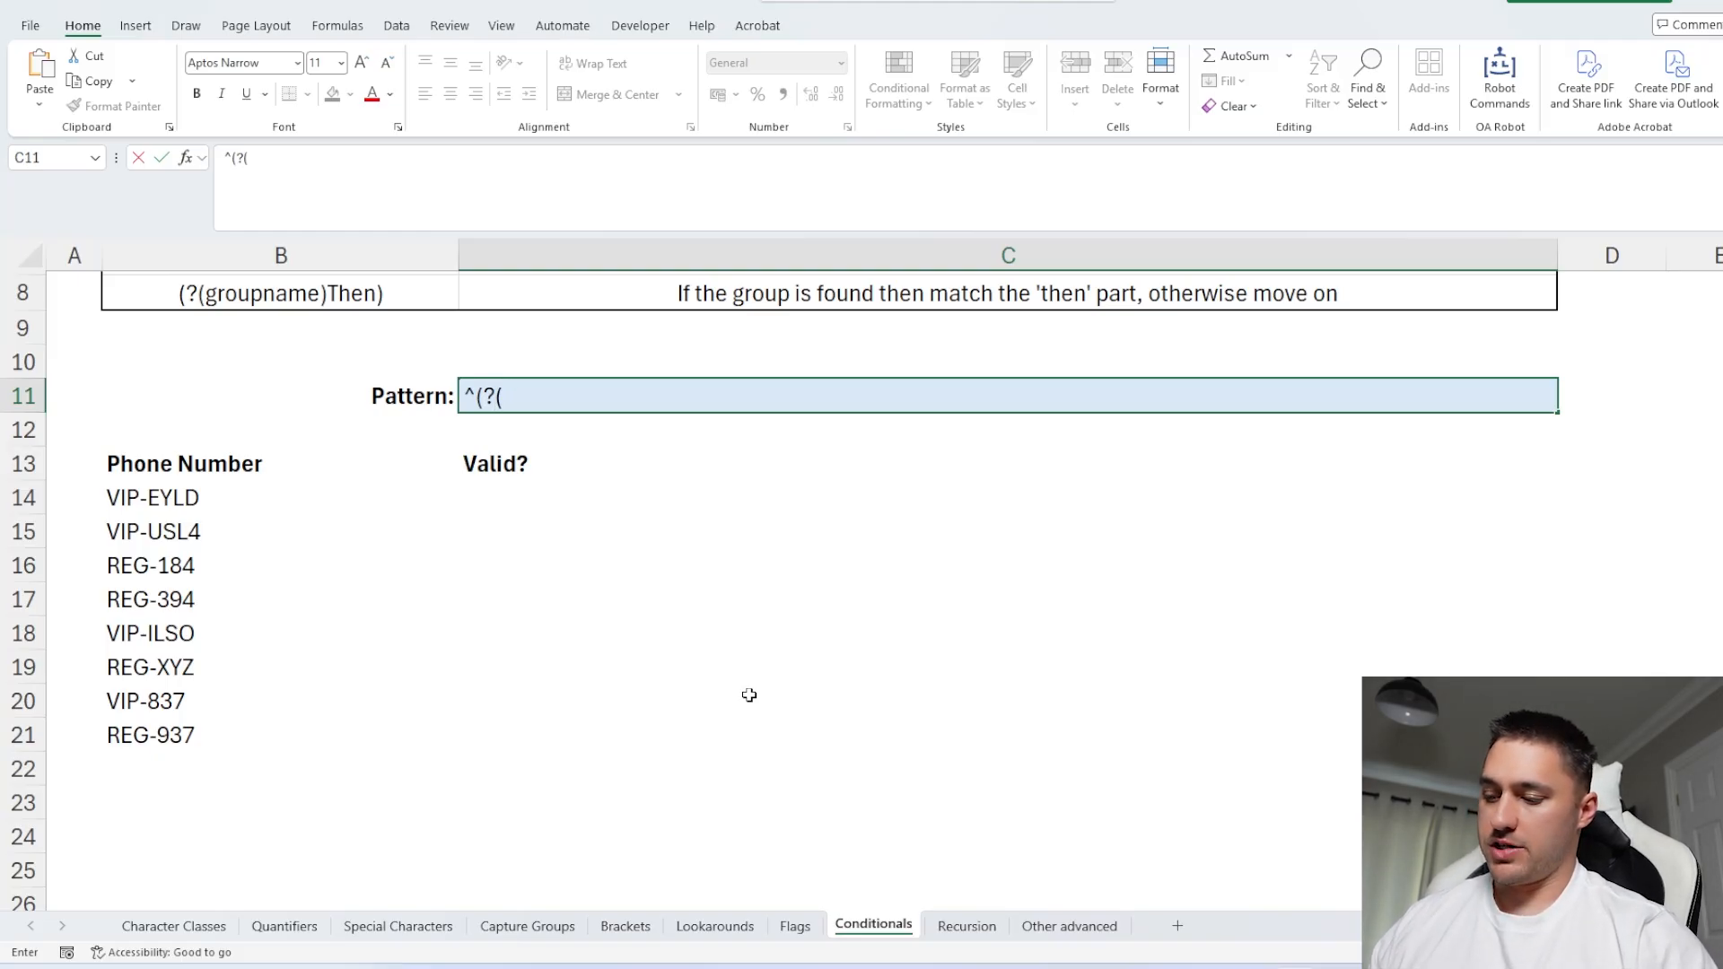
type("?")
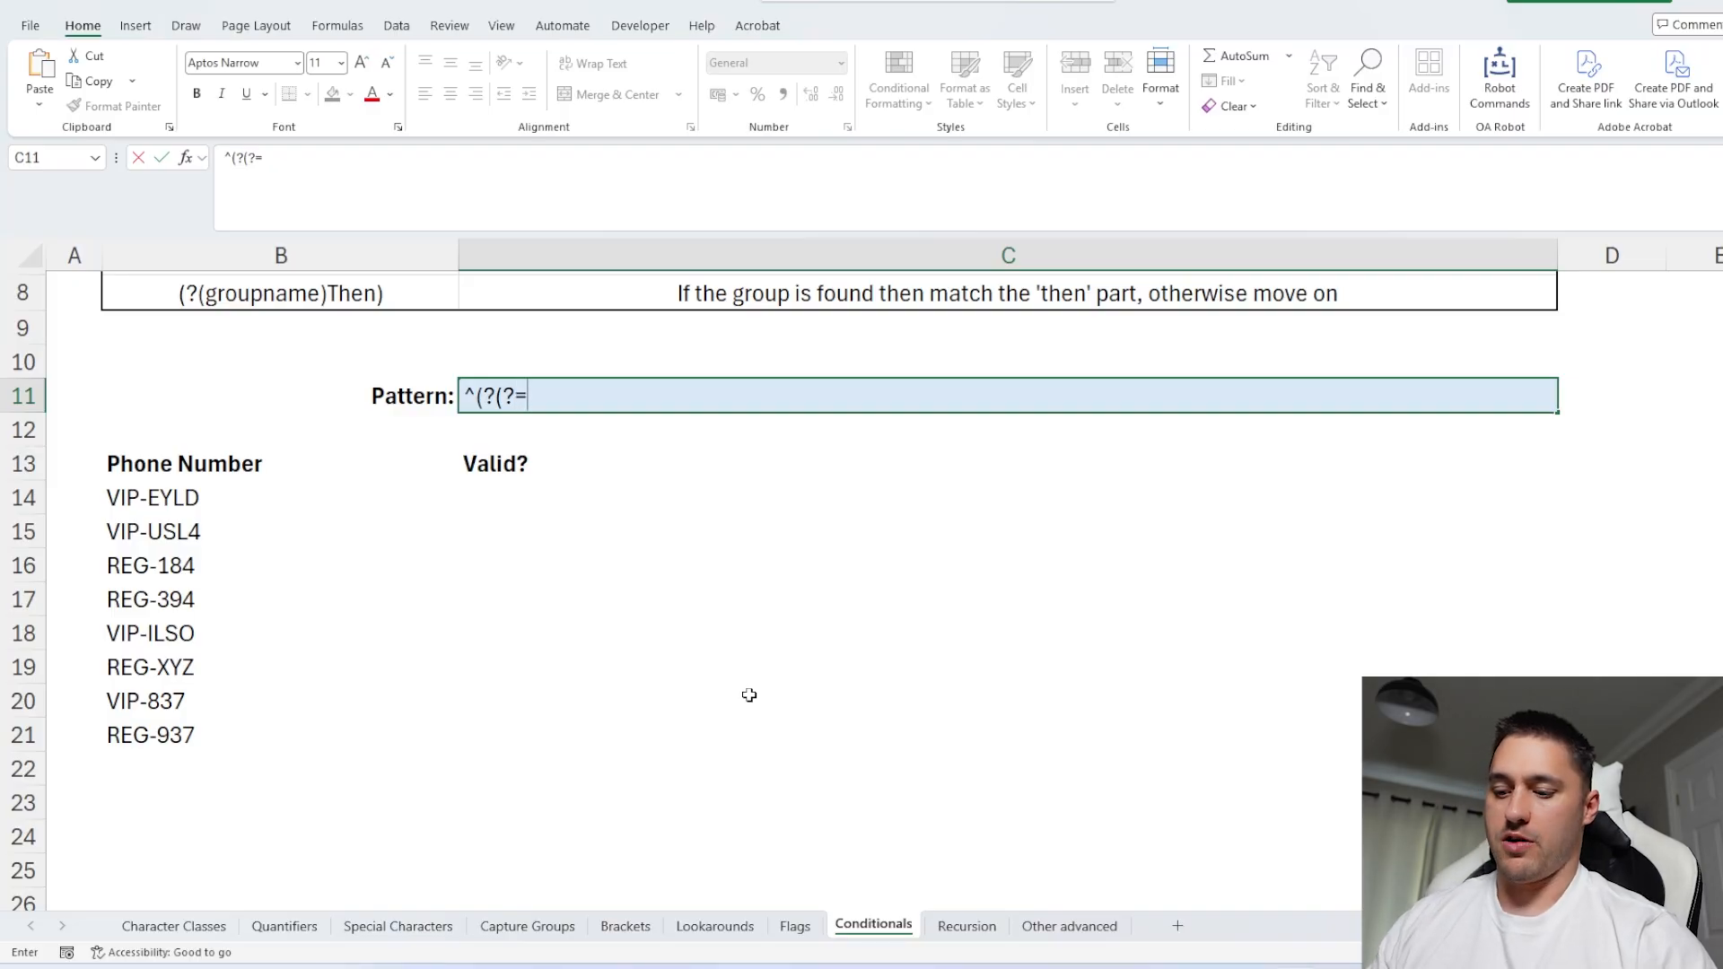
type("=VIP")
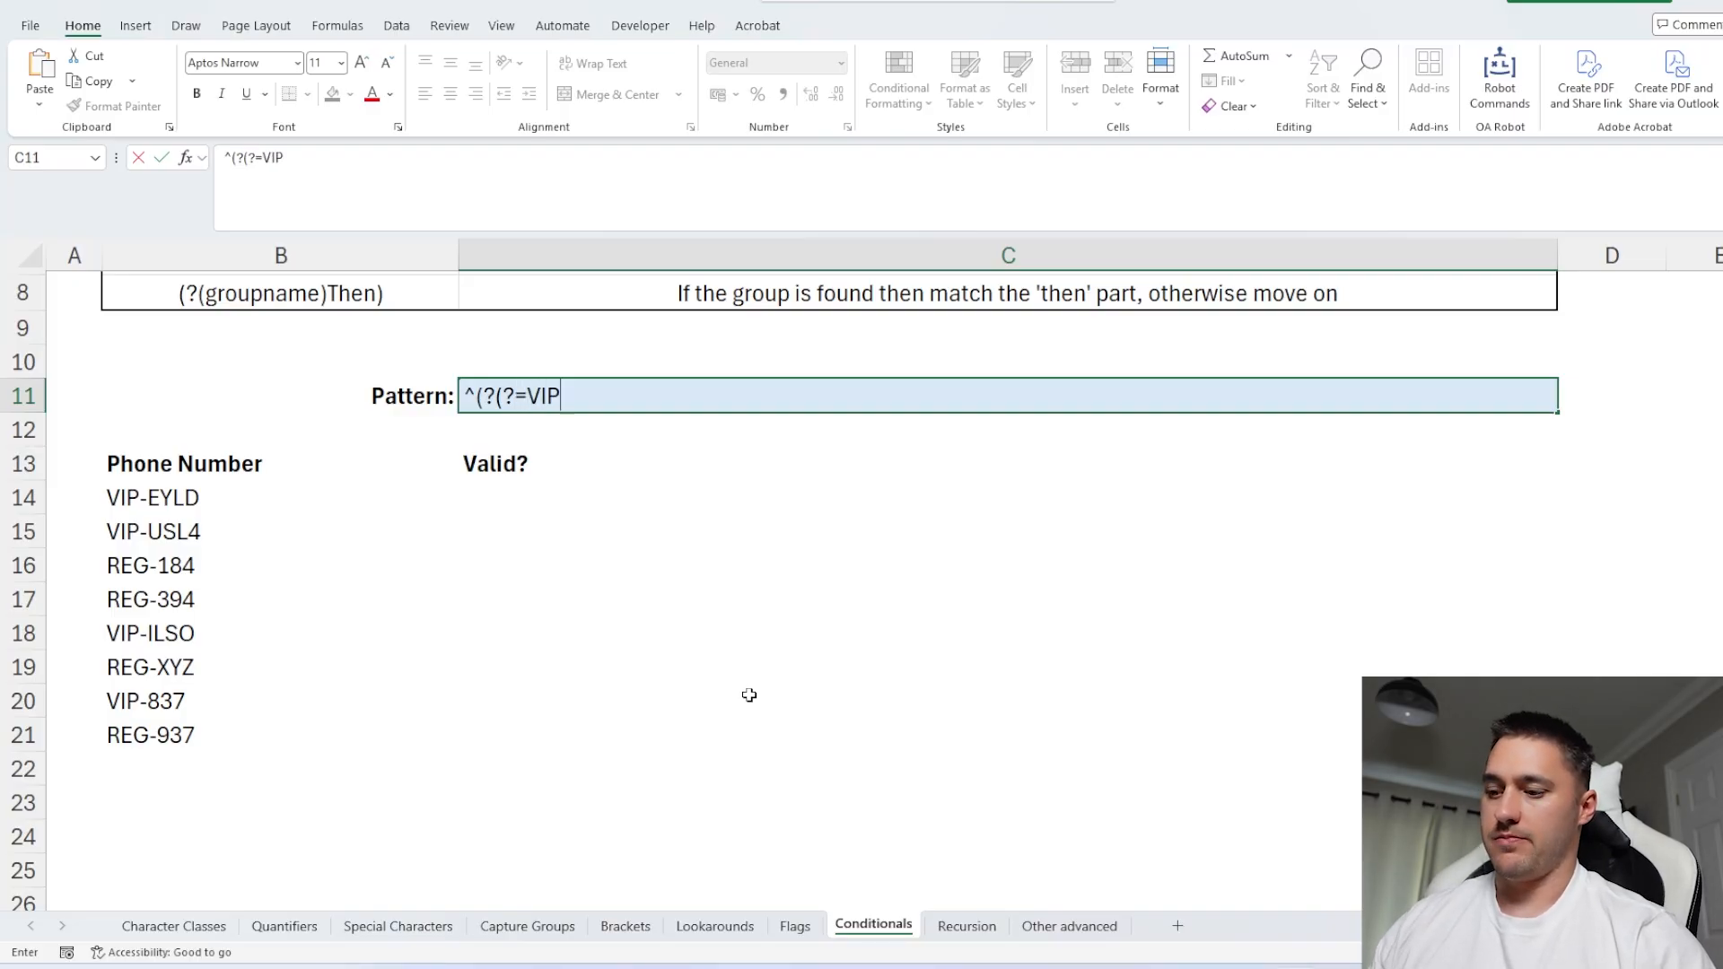
type(")")
left_click_drag(579, 396, 498, 396)
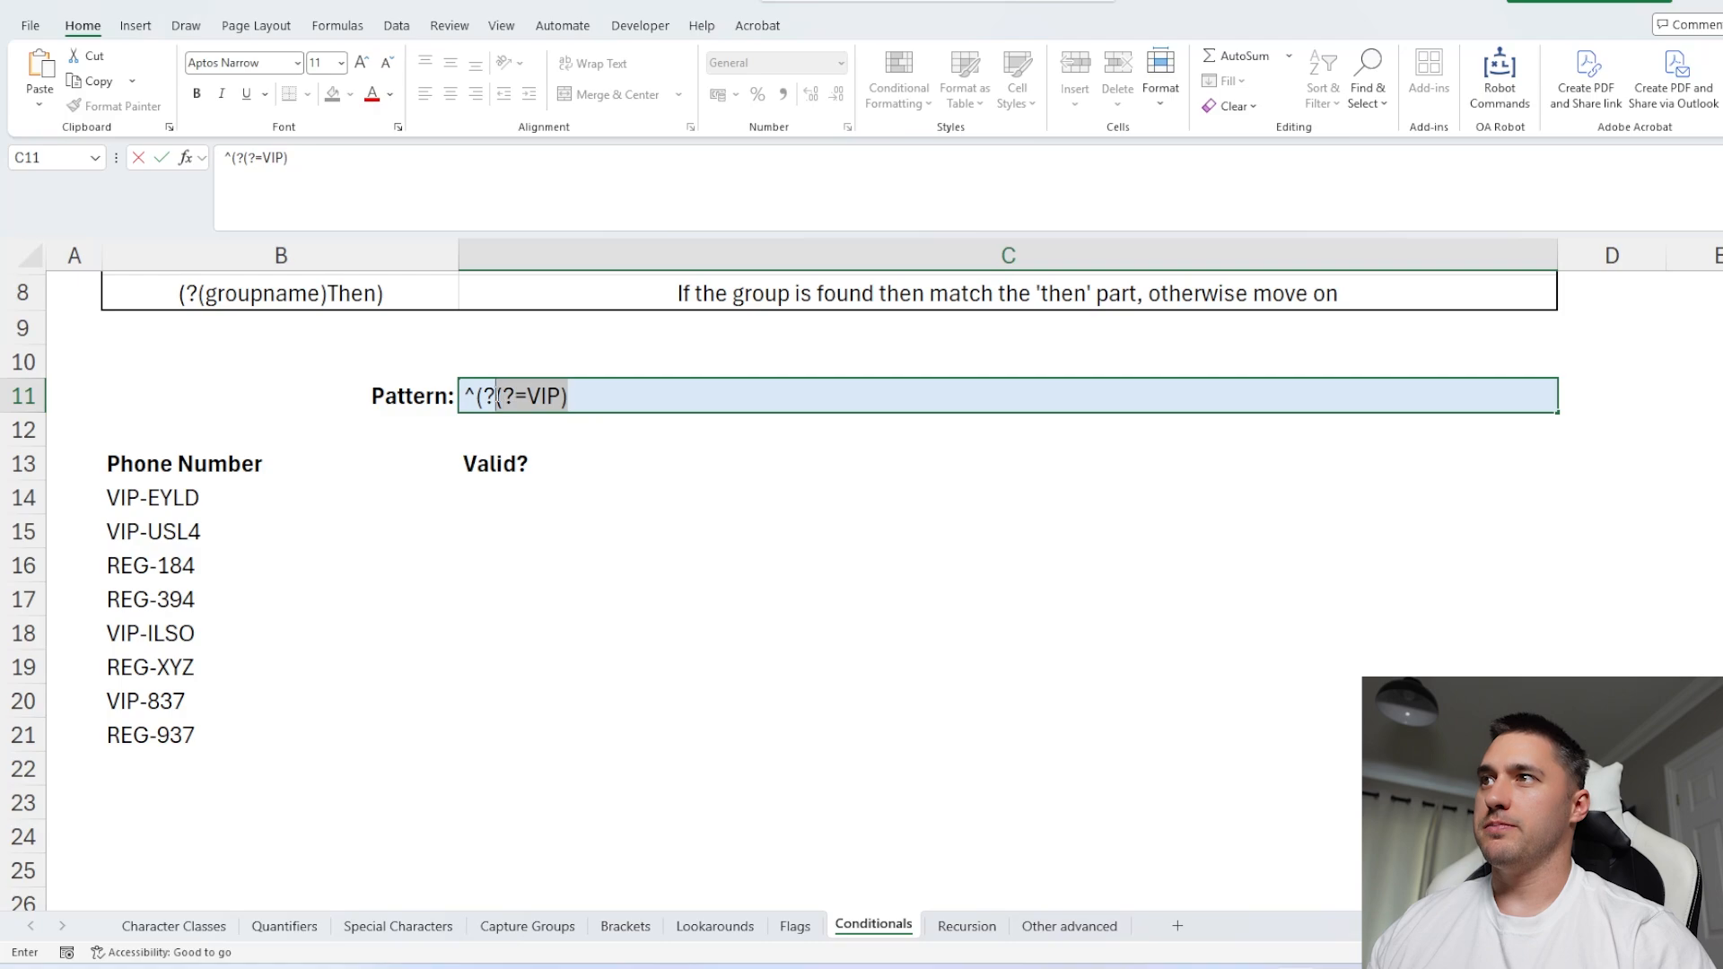
- Add the then branch VIP-[A-Z]{4} to the C11 conditional, followed by the | separator
left_click(621, 398)
type("VBI")
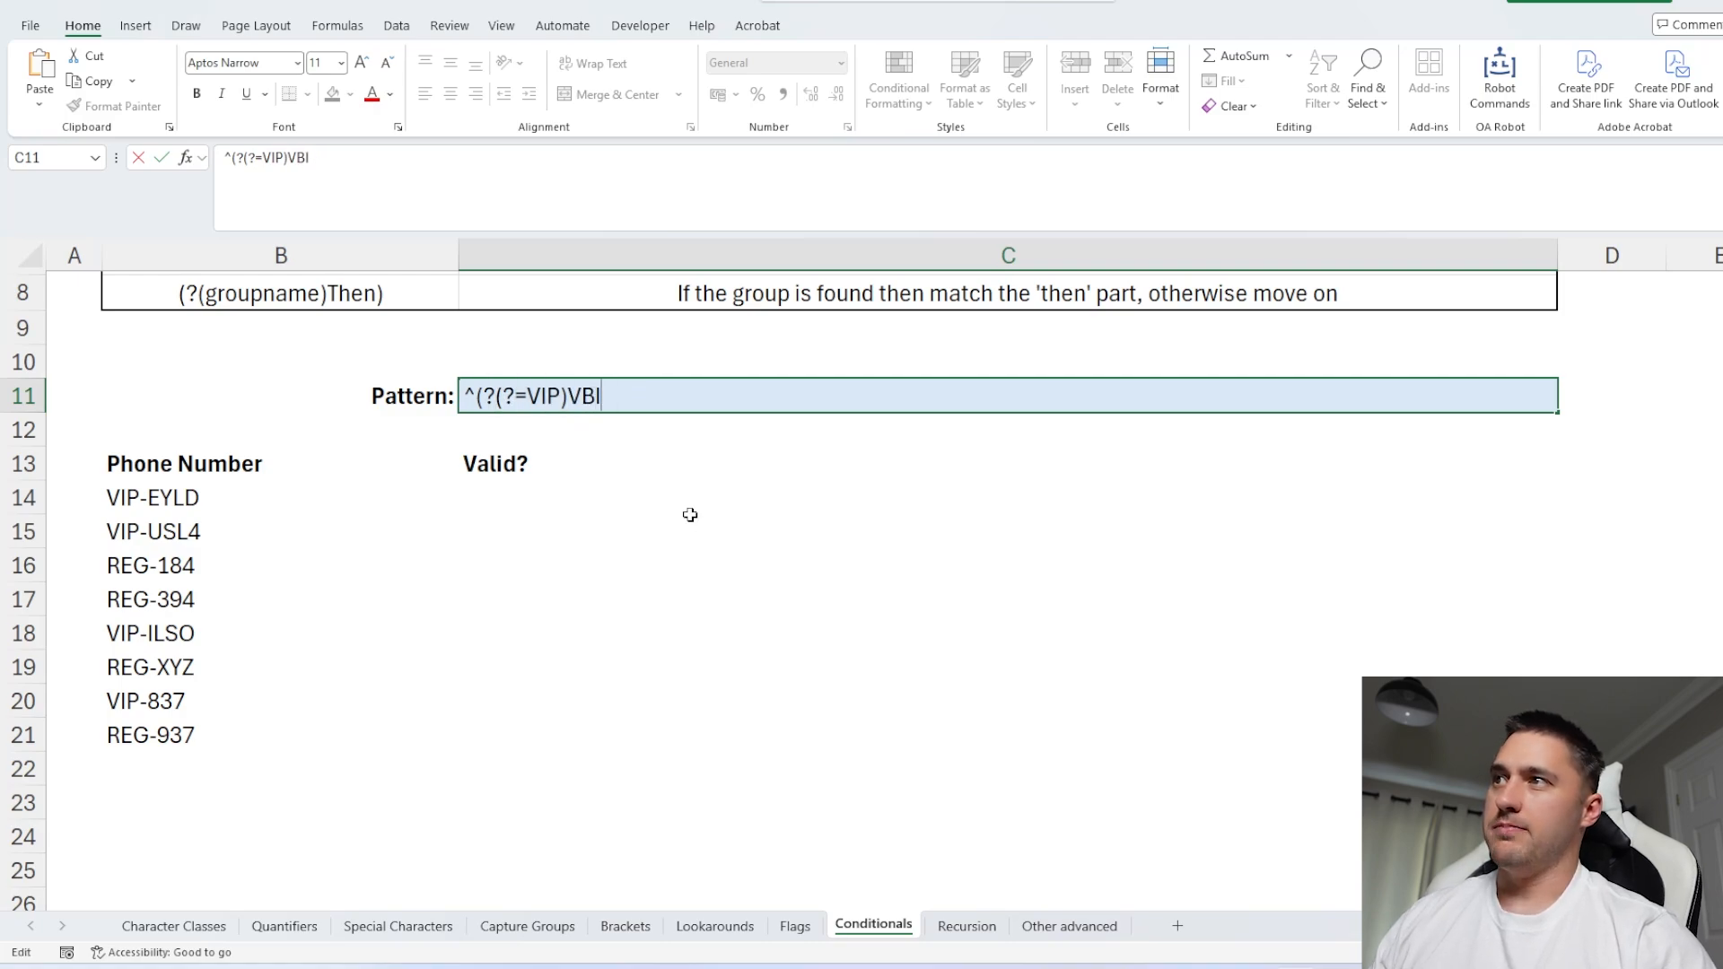
key("BackSpace")
key("BackSpace")
type("IP-")
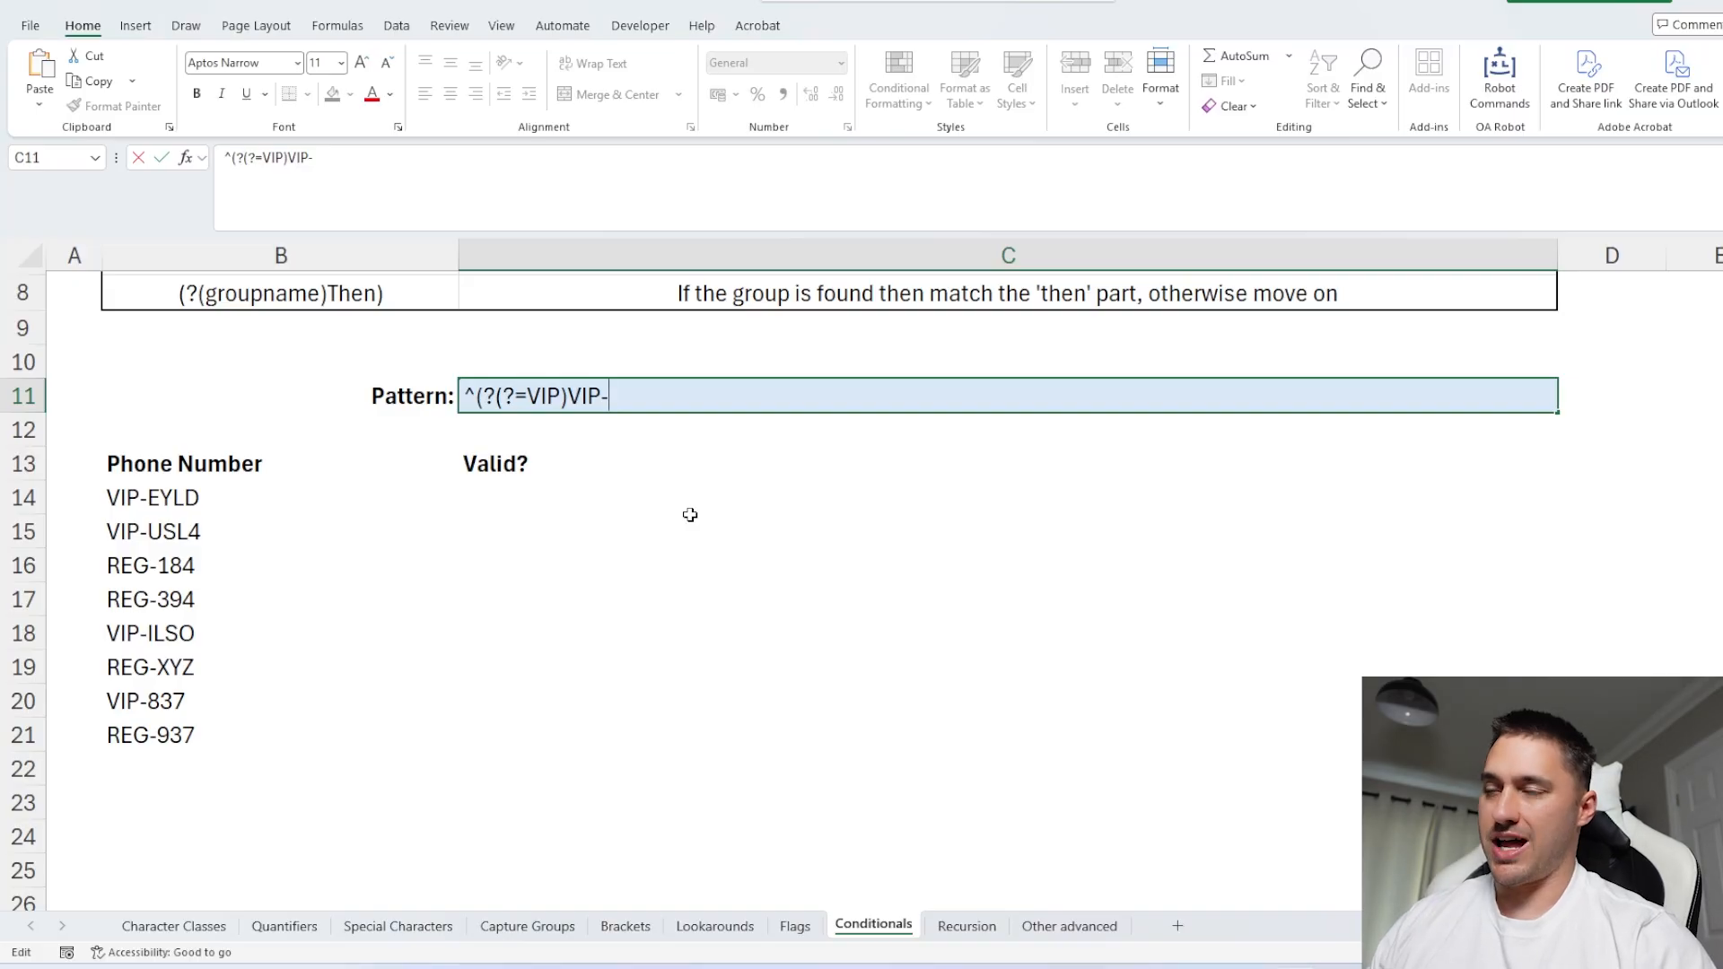
type("[")
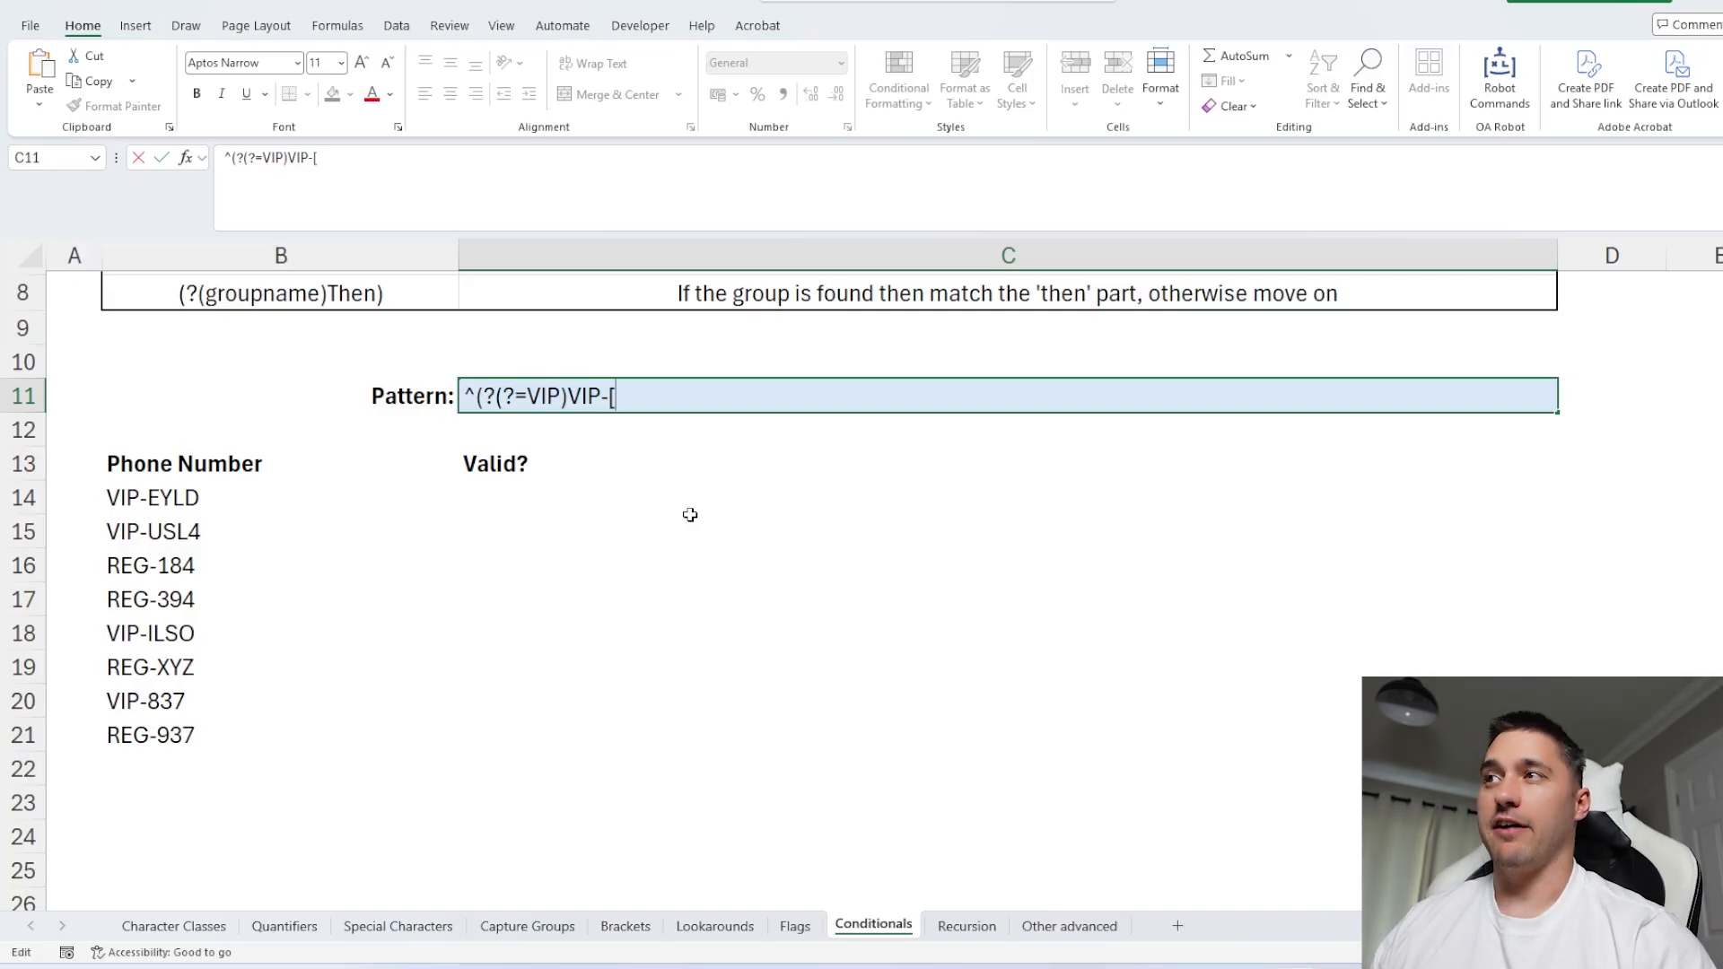
type("A-Z")
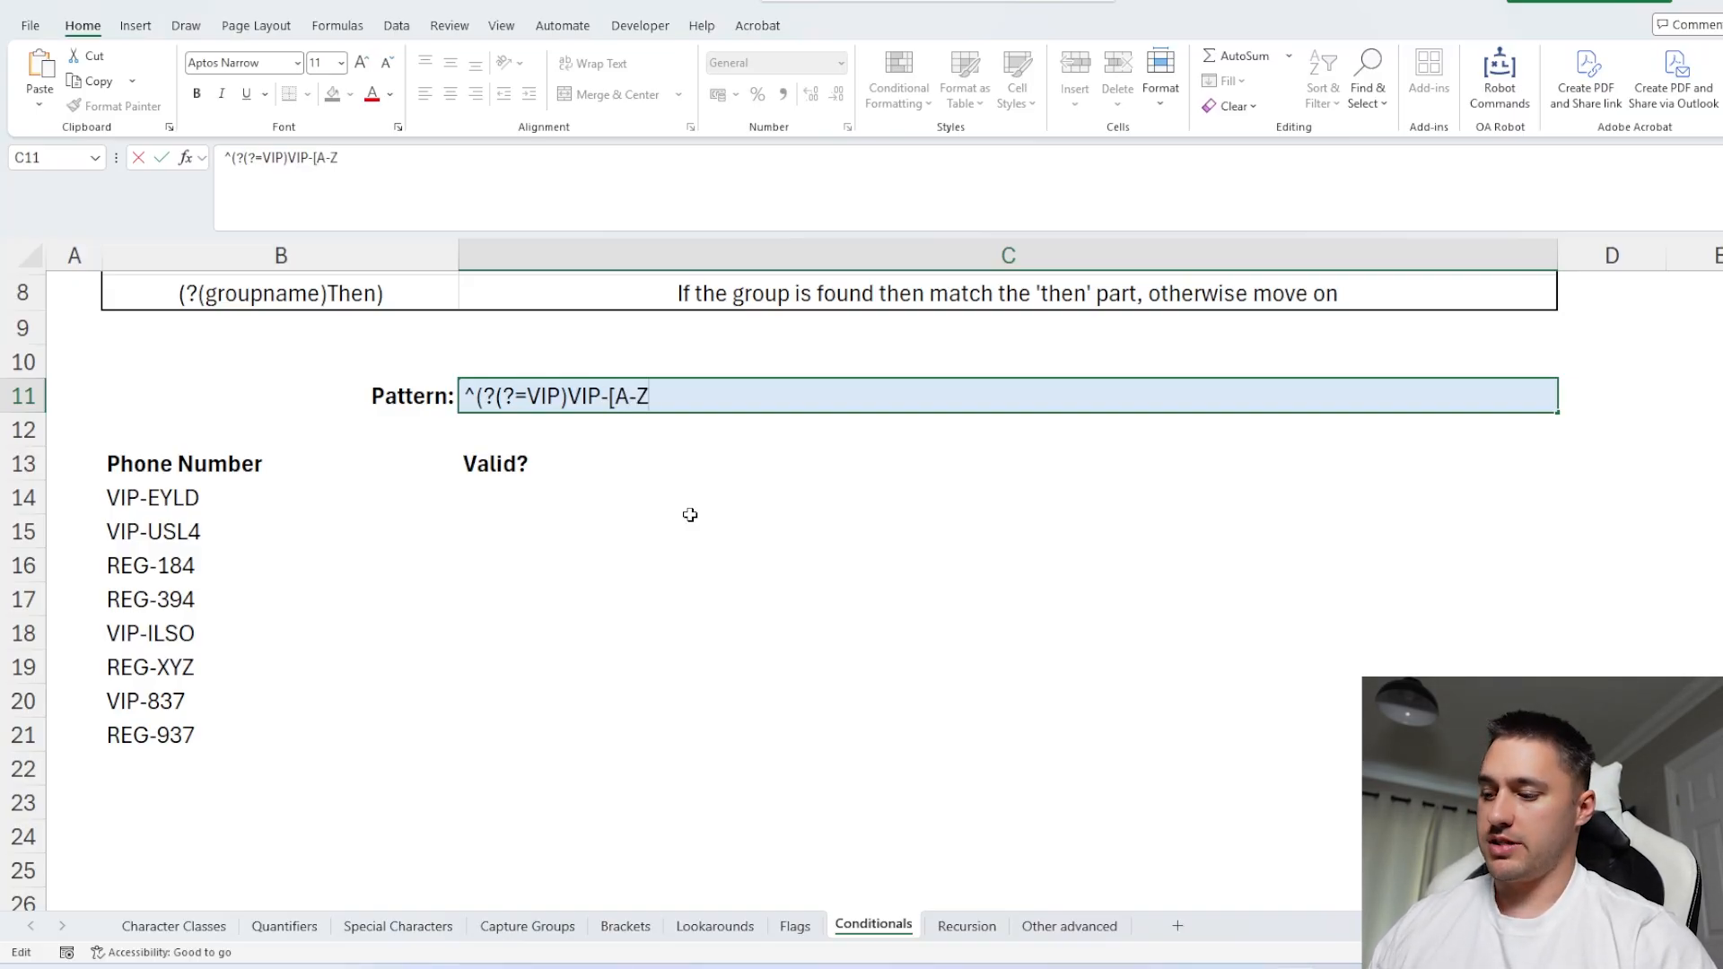
type("]{")
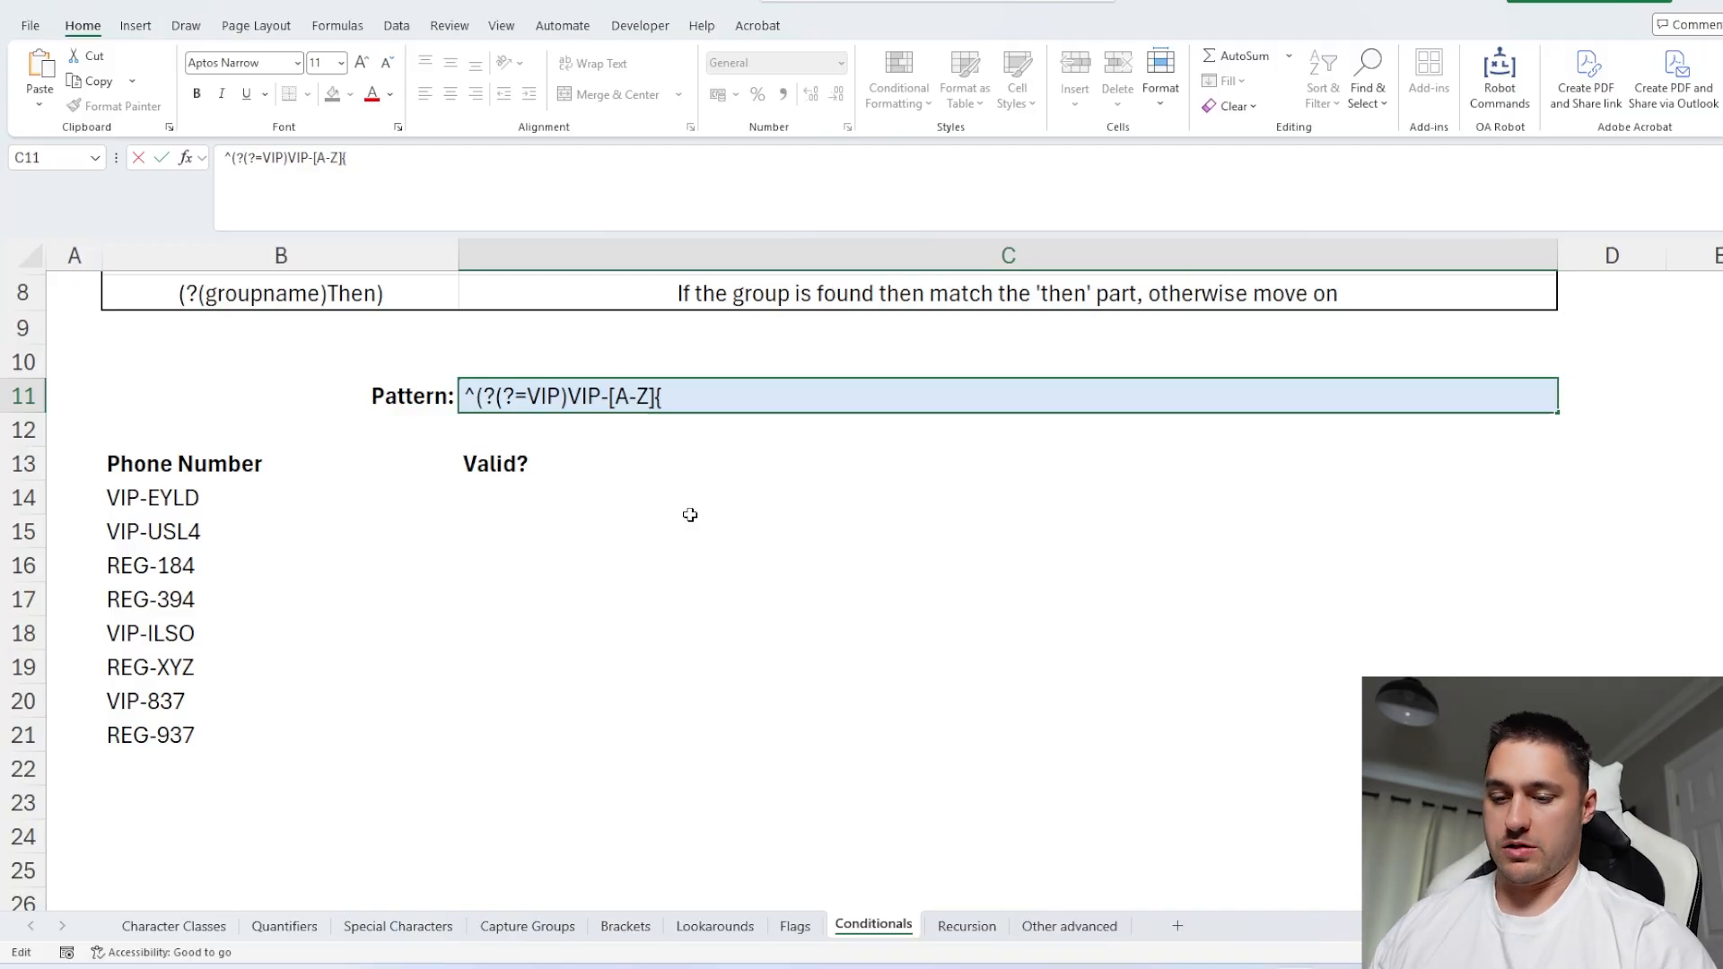
type("4}|")
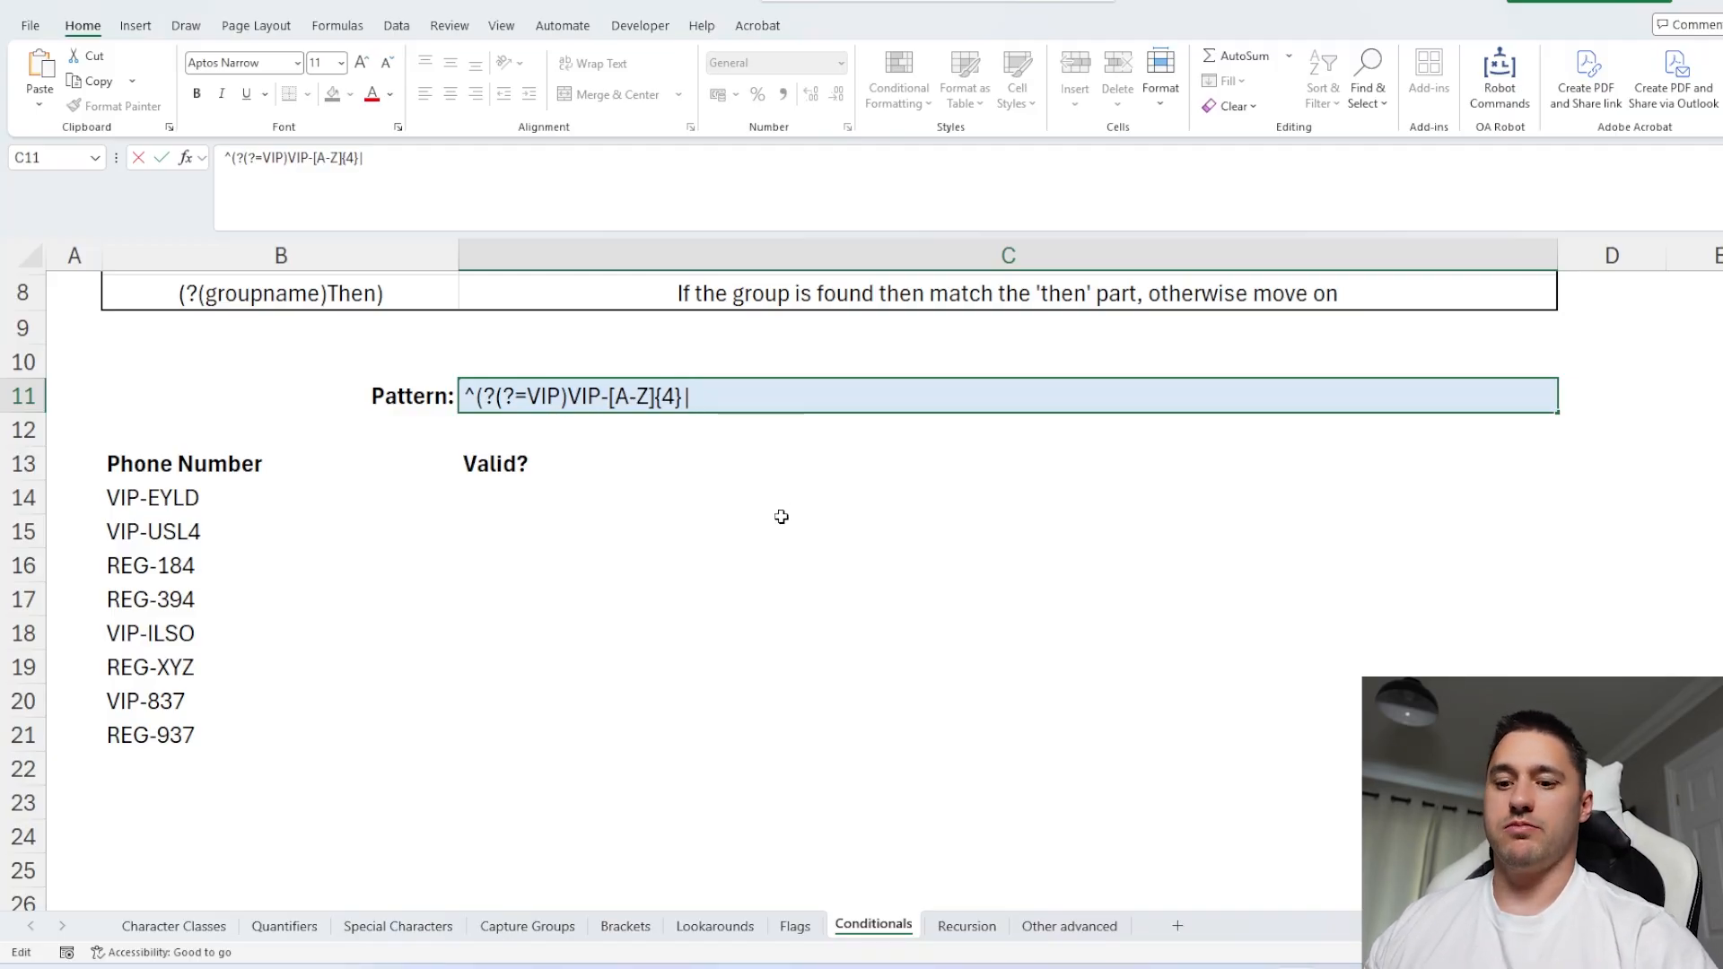
- Add the else branch REG-\d{3} to the C11 pattern, close the conditional, and end it with the $ anchor
type("r")
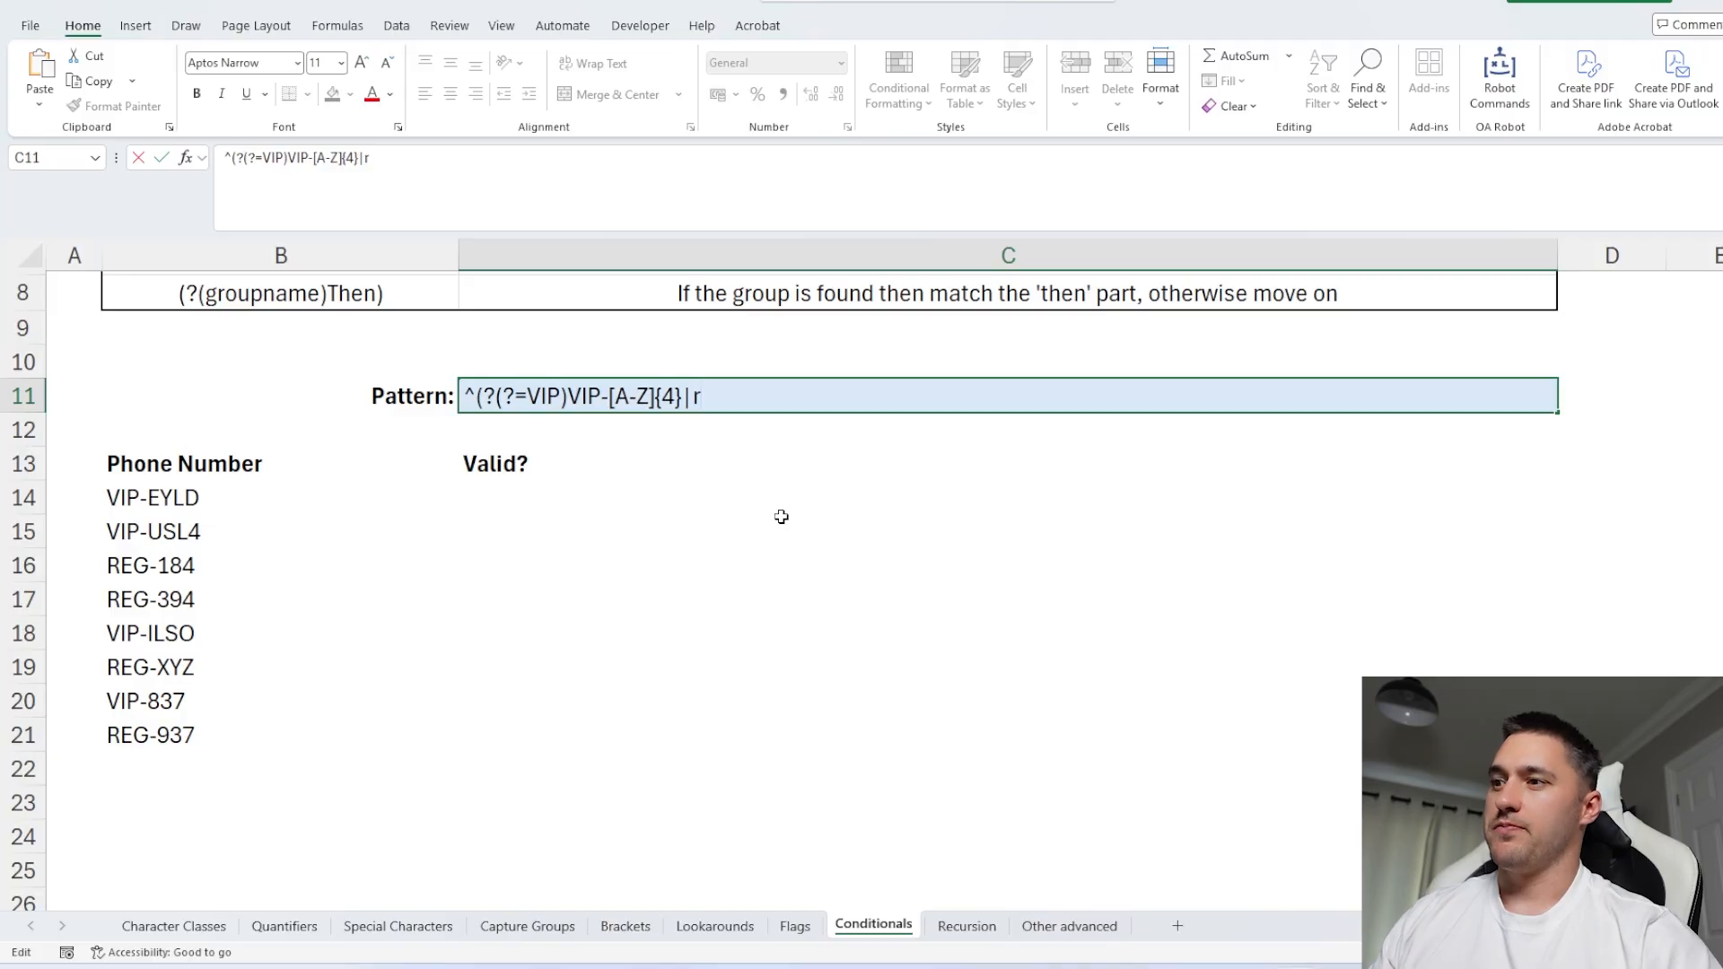
type("REG")
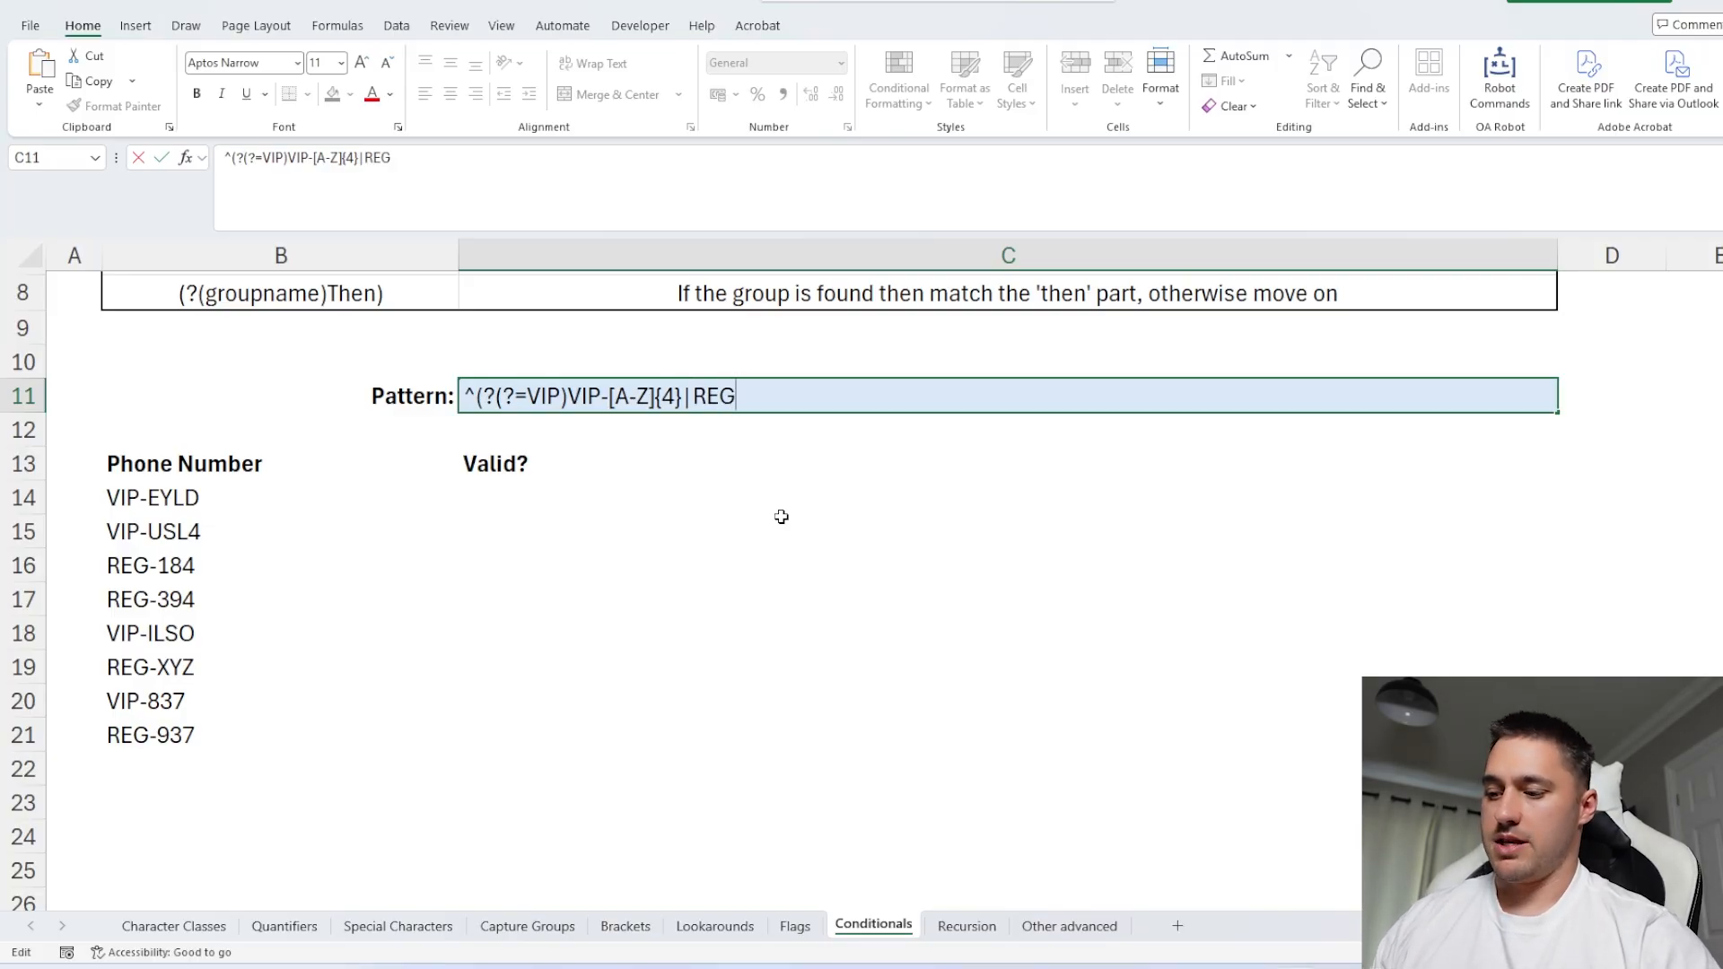
type("-\\d{3}")
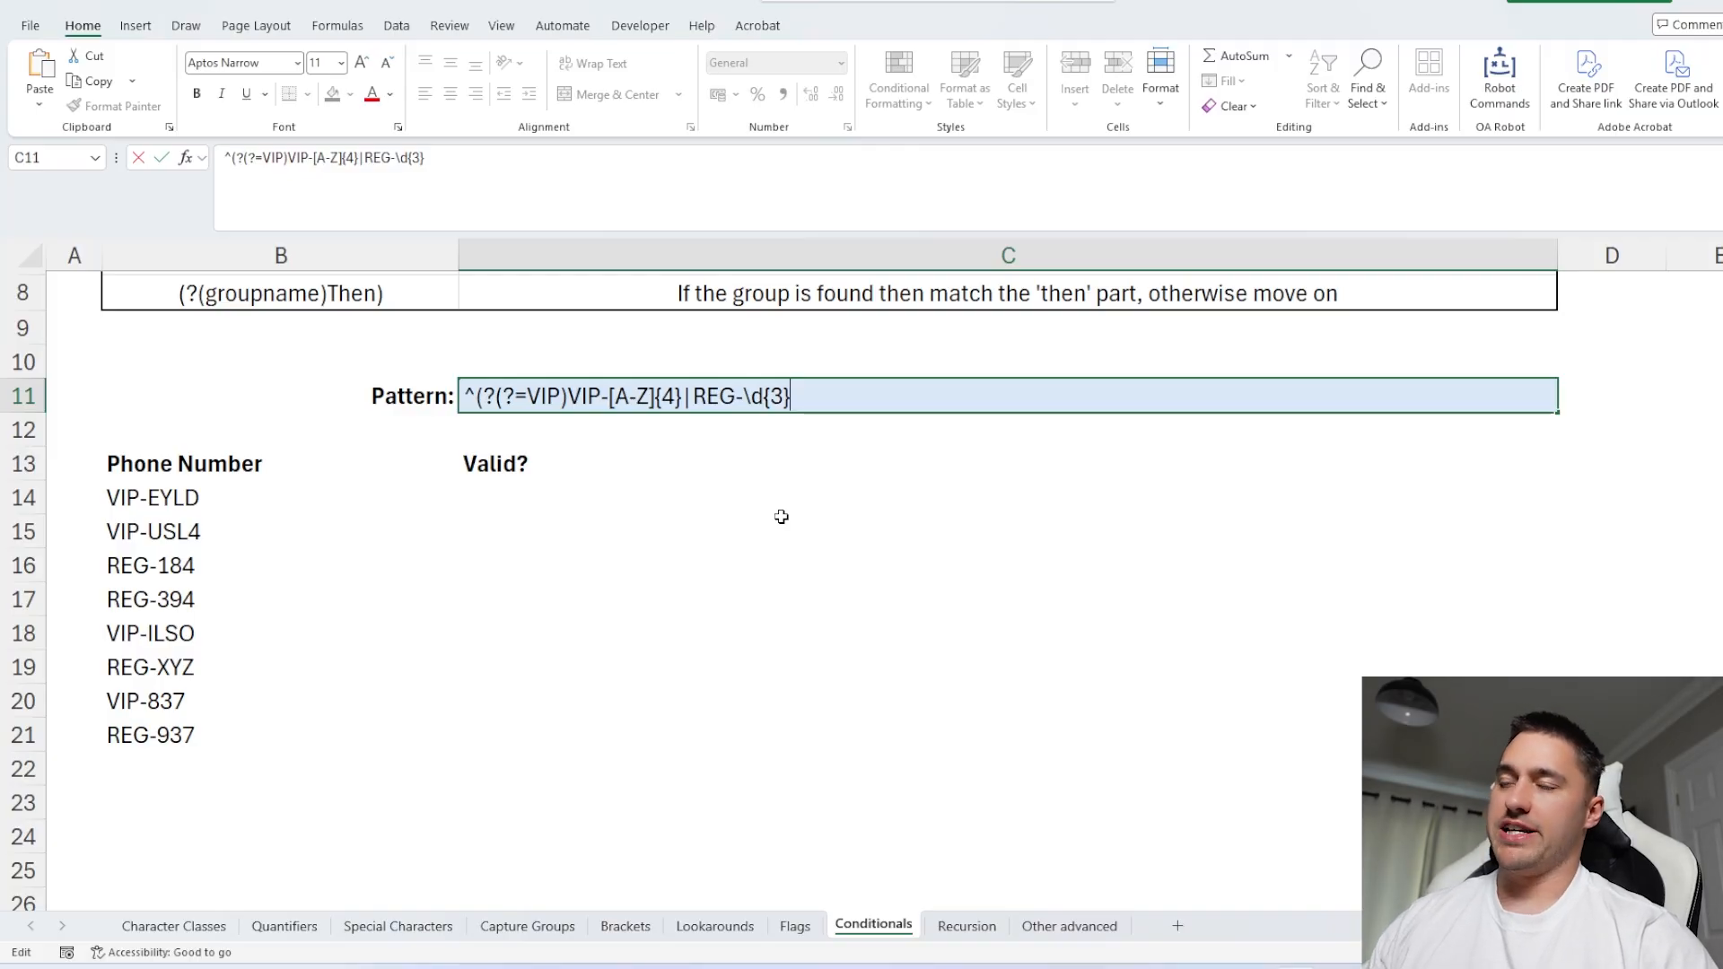
type(")")
left_click_drag(797, 395, 473, 399)
left_click(850, 393)
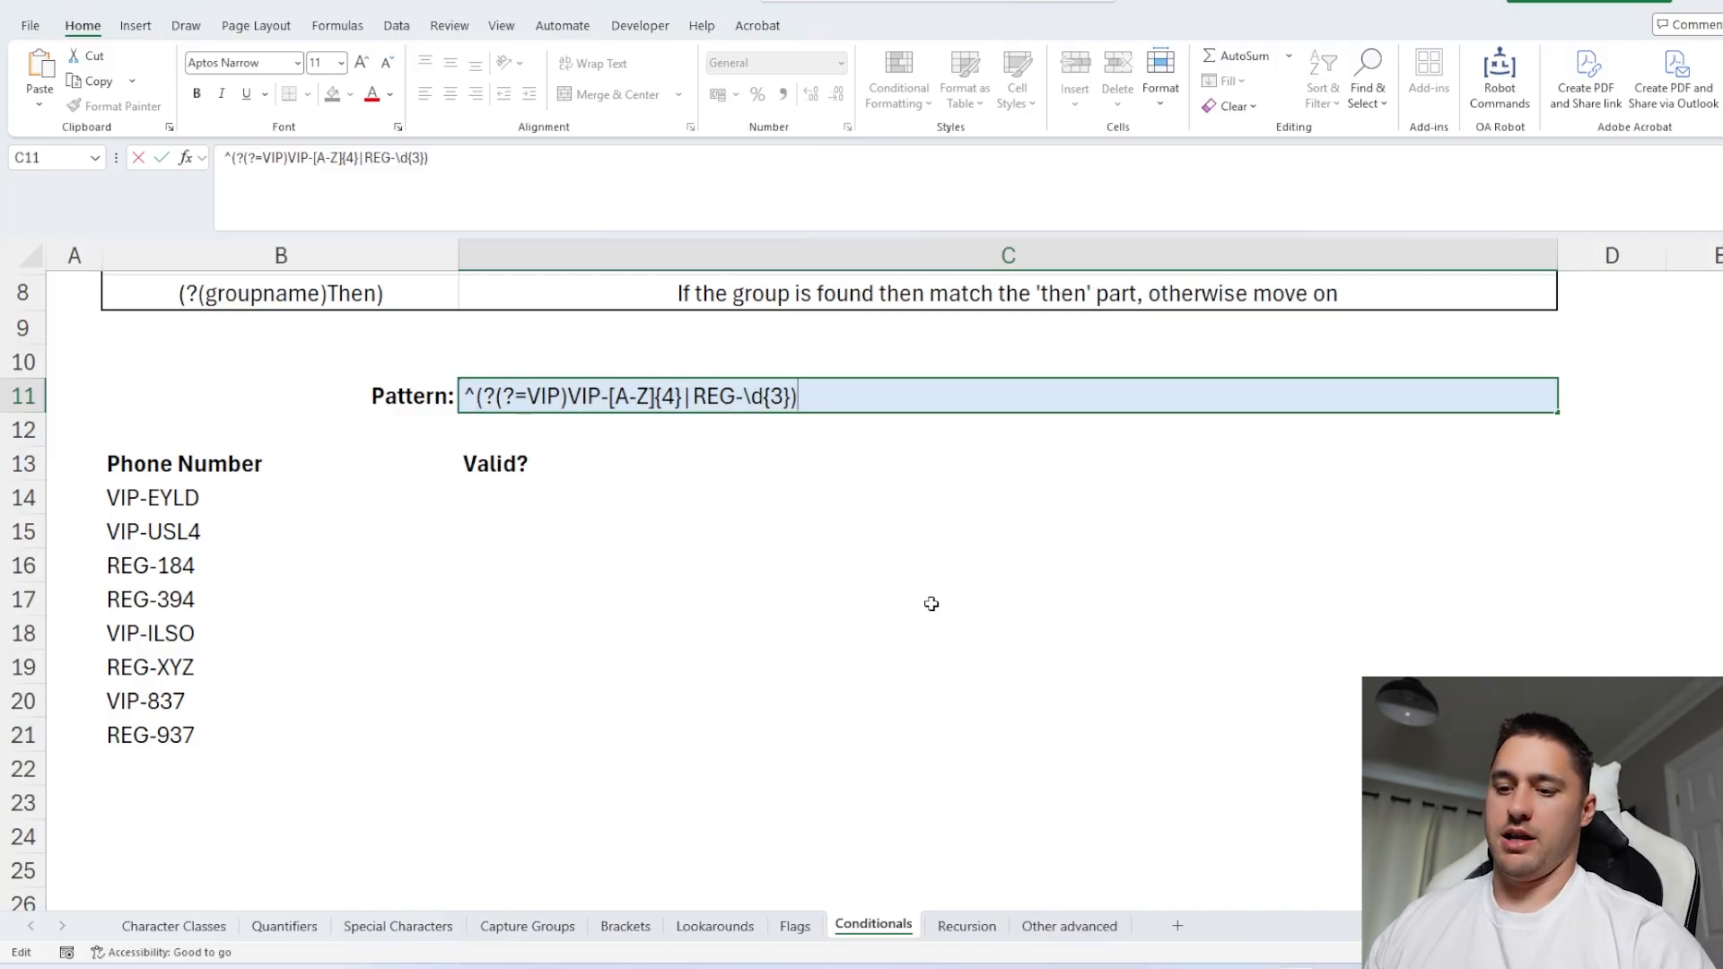
type("%")
key("BackSpace")
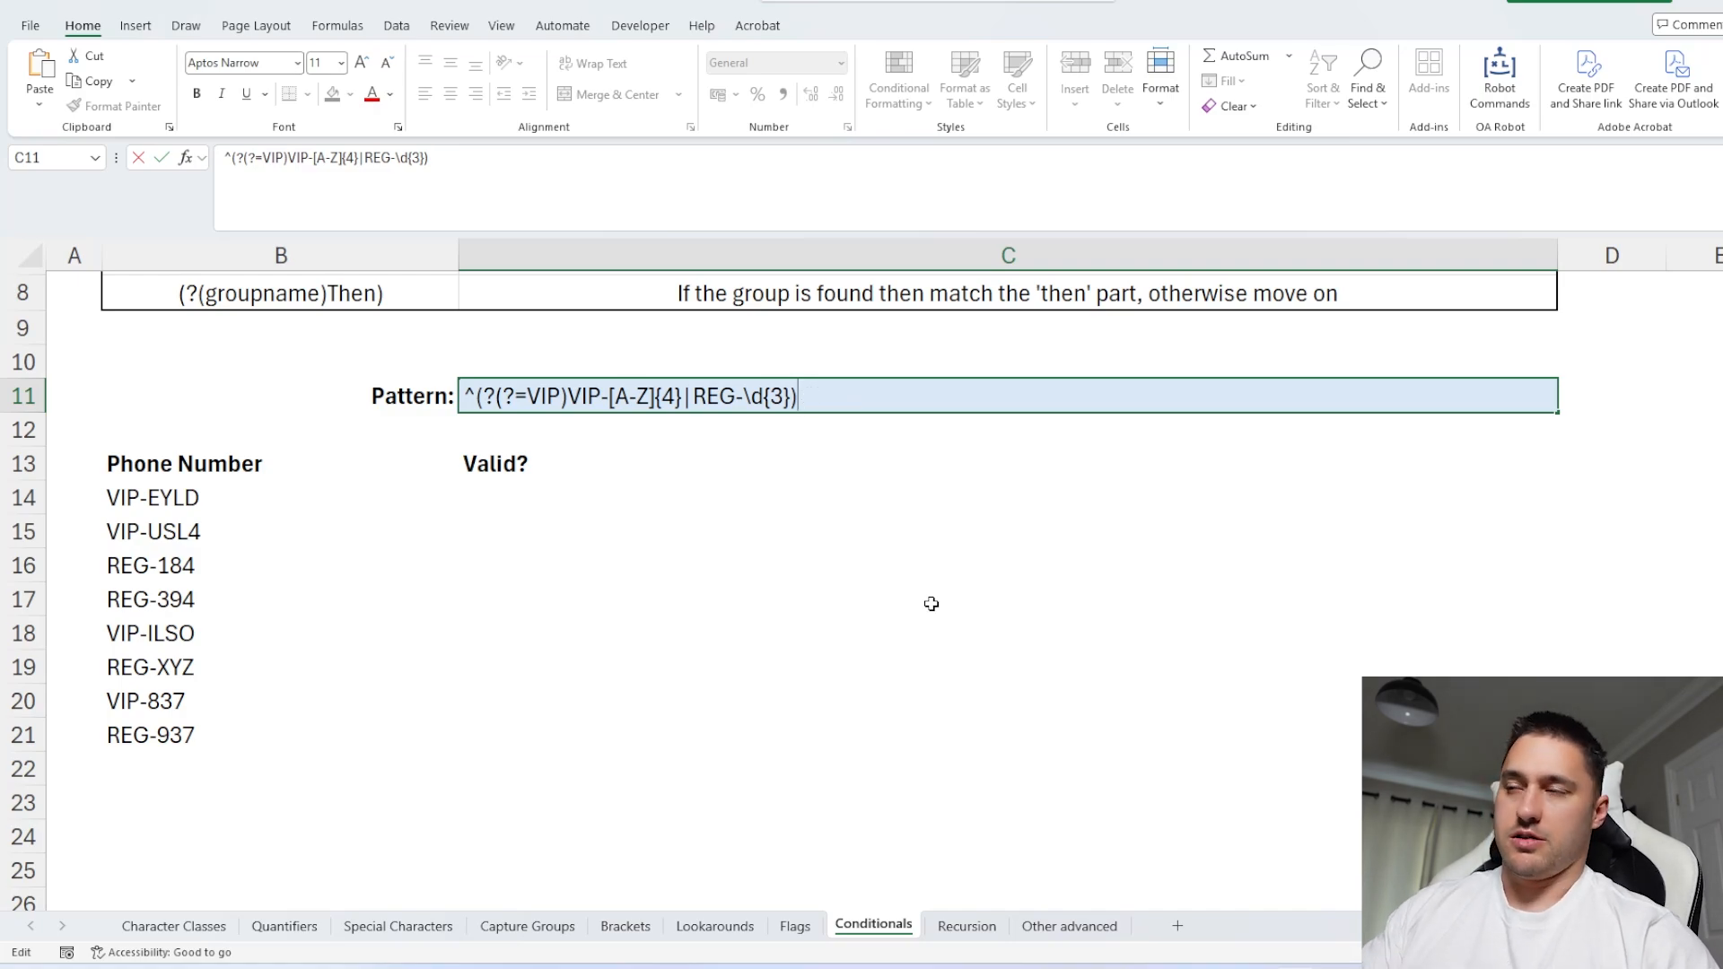
type("$")
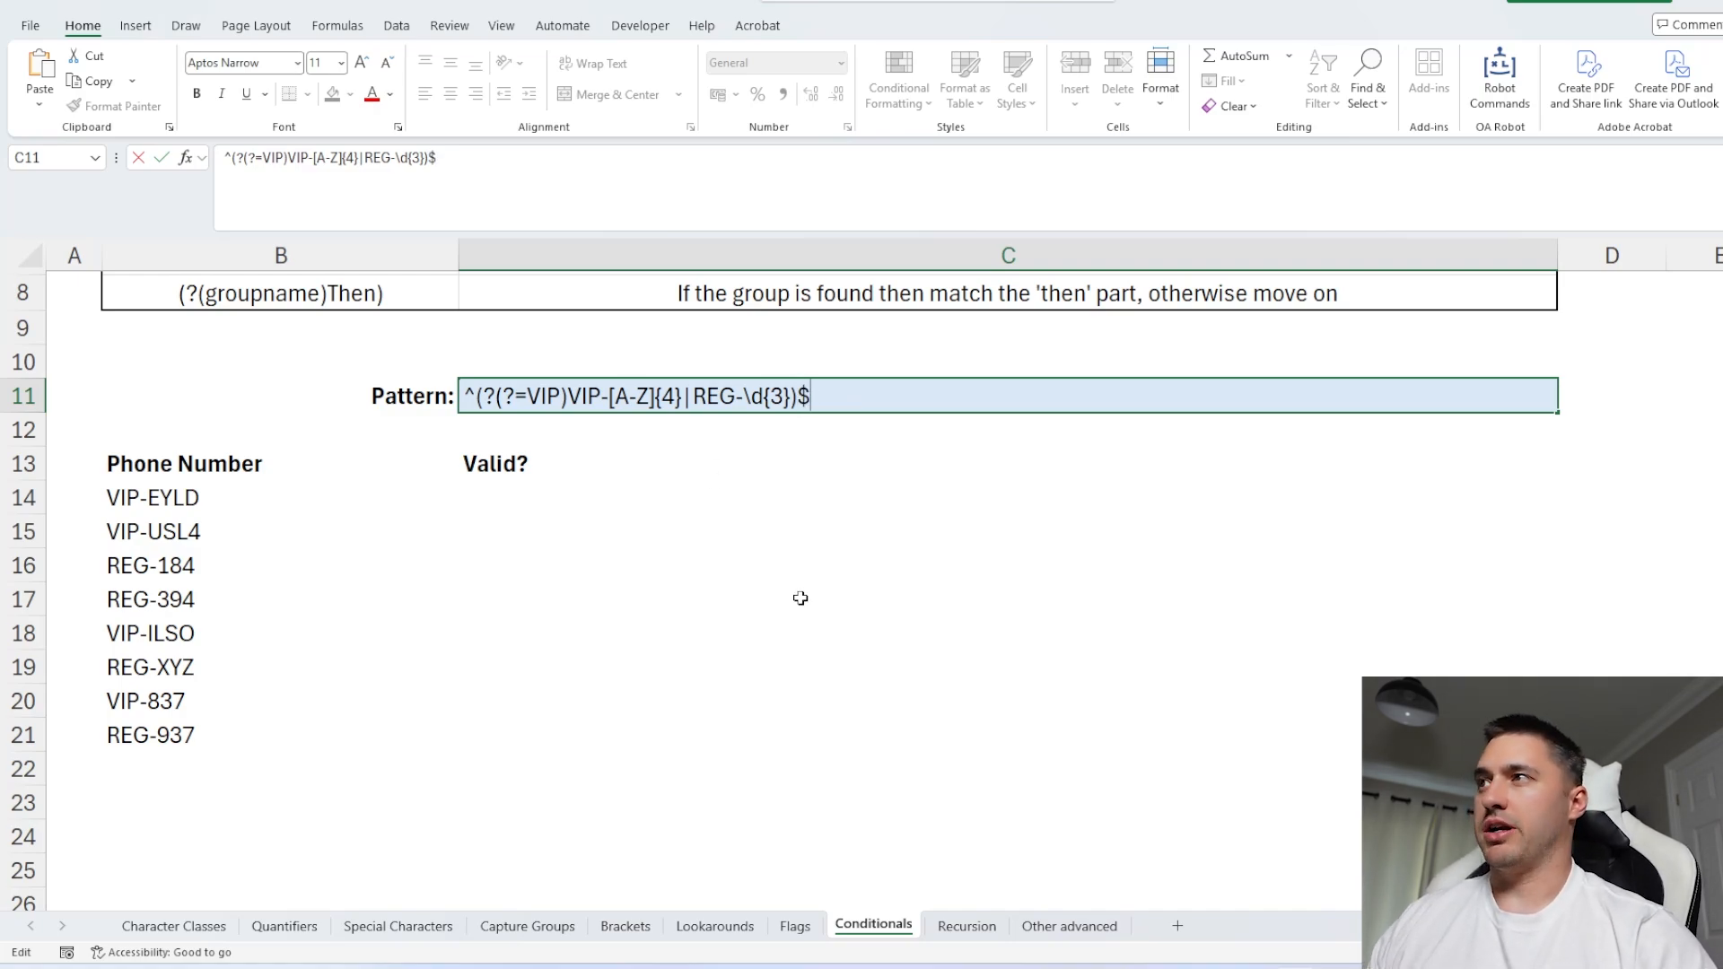
- Enter =REGEXTEST(B14,$C$11) in C14 and fill the formula down to C21
left_click(571, 498)
type("=rege")
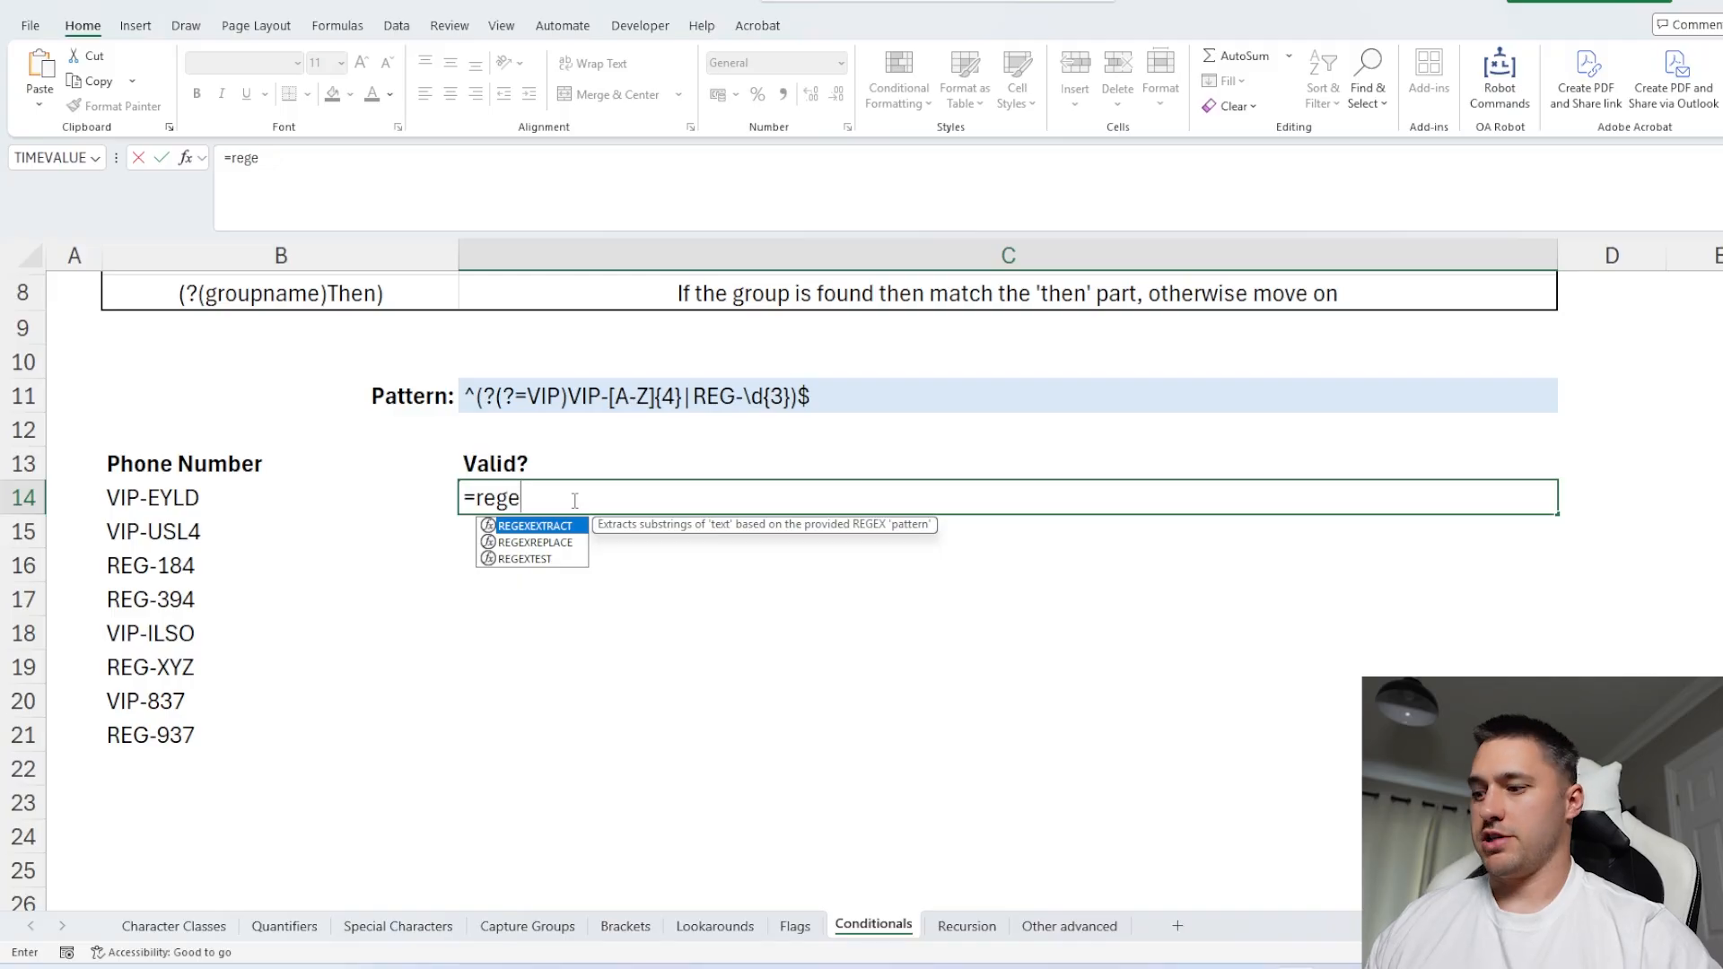
type("xt")
key("Tab")
left_click(209, 493)
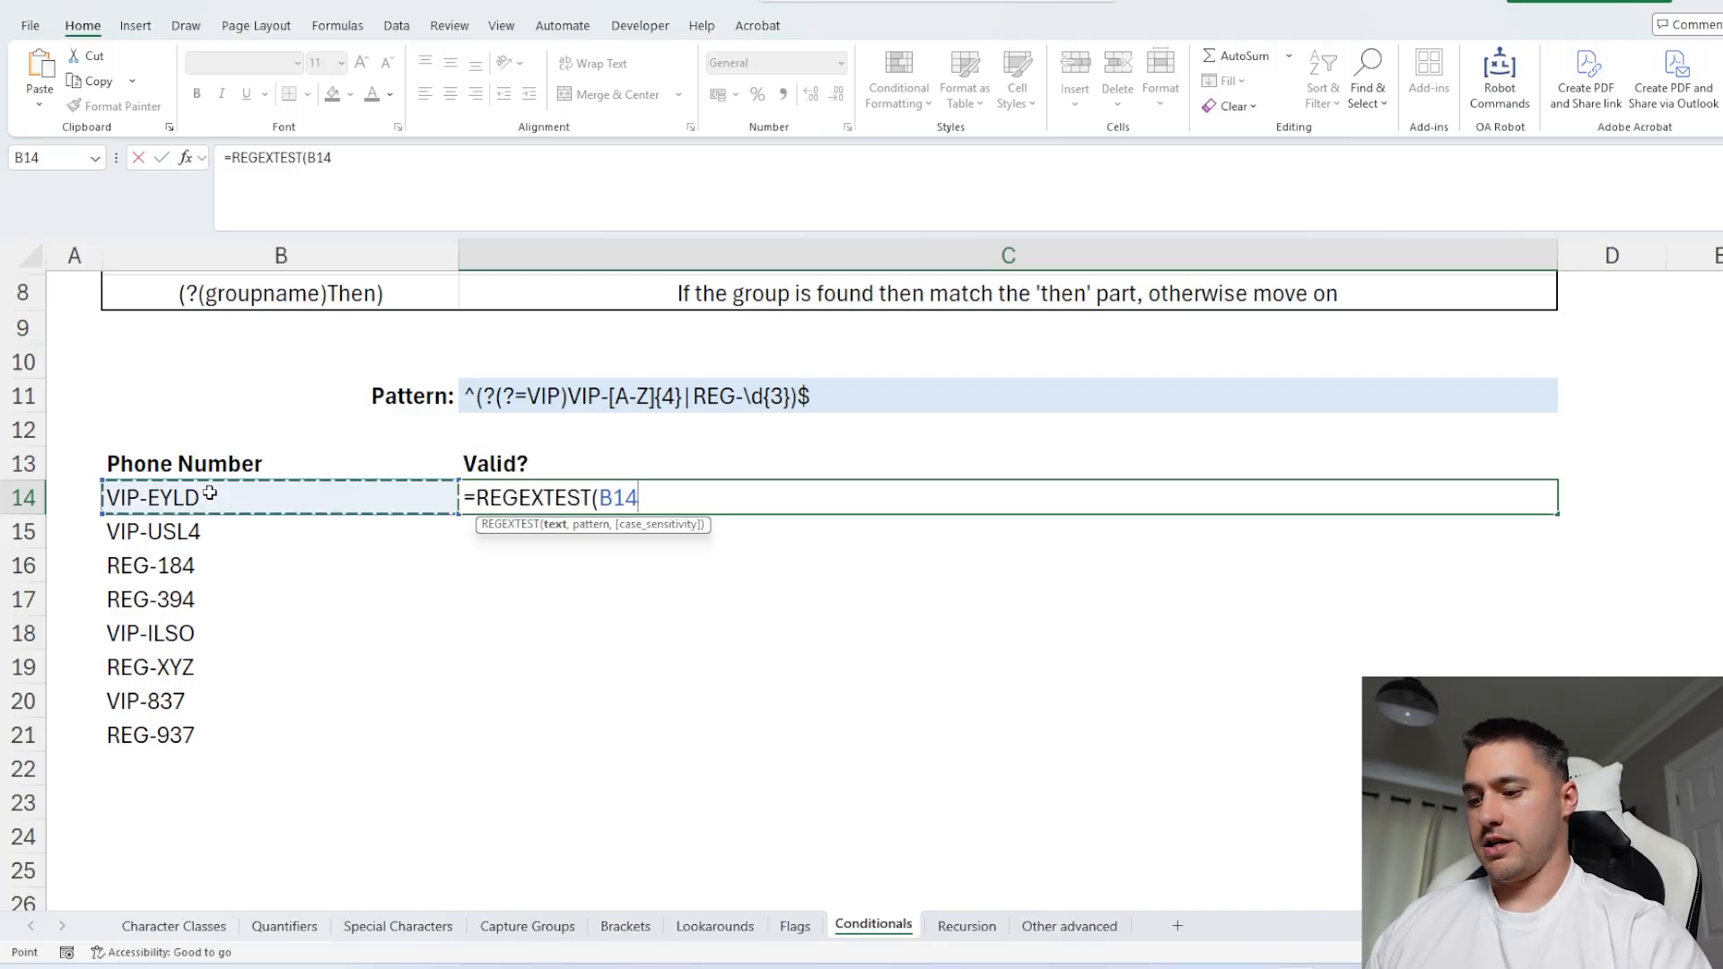
type(",")
left_click(566, 403)
key("F4")
key("Return")
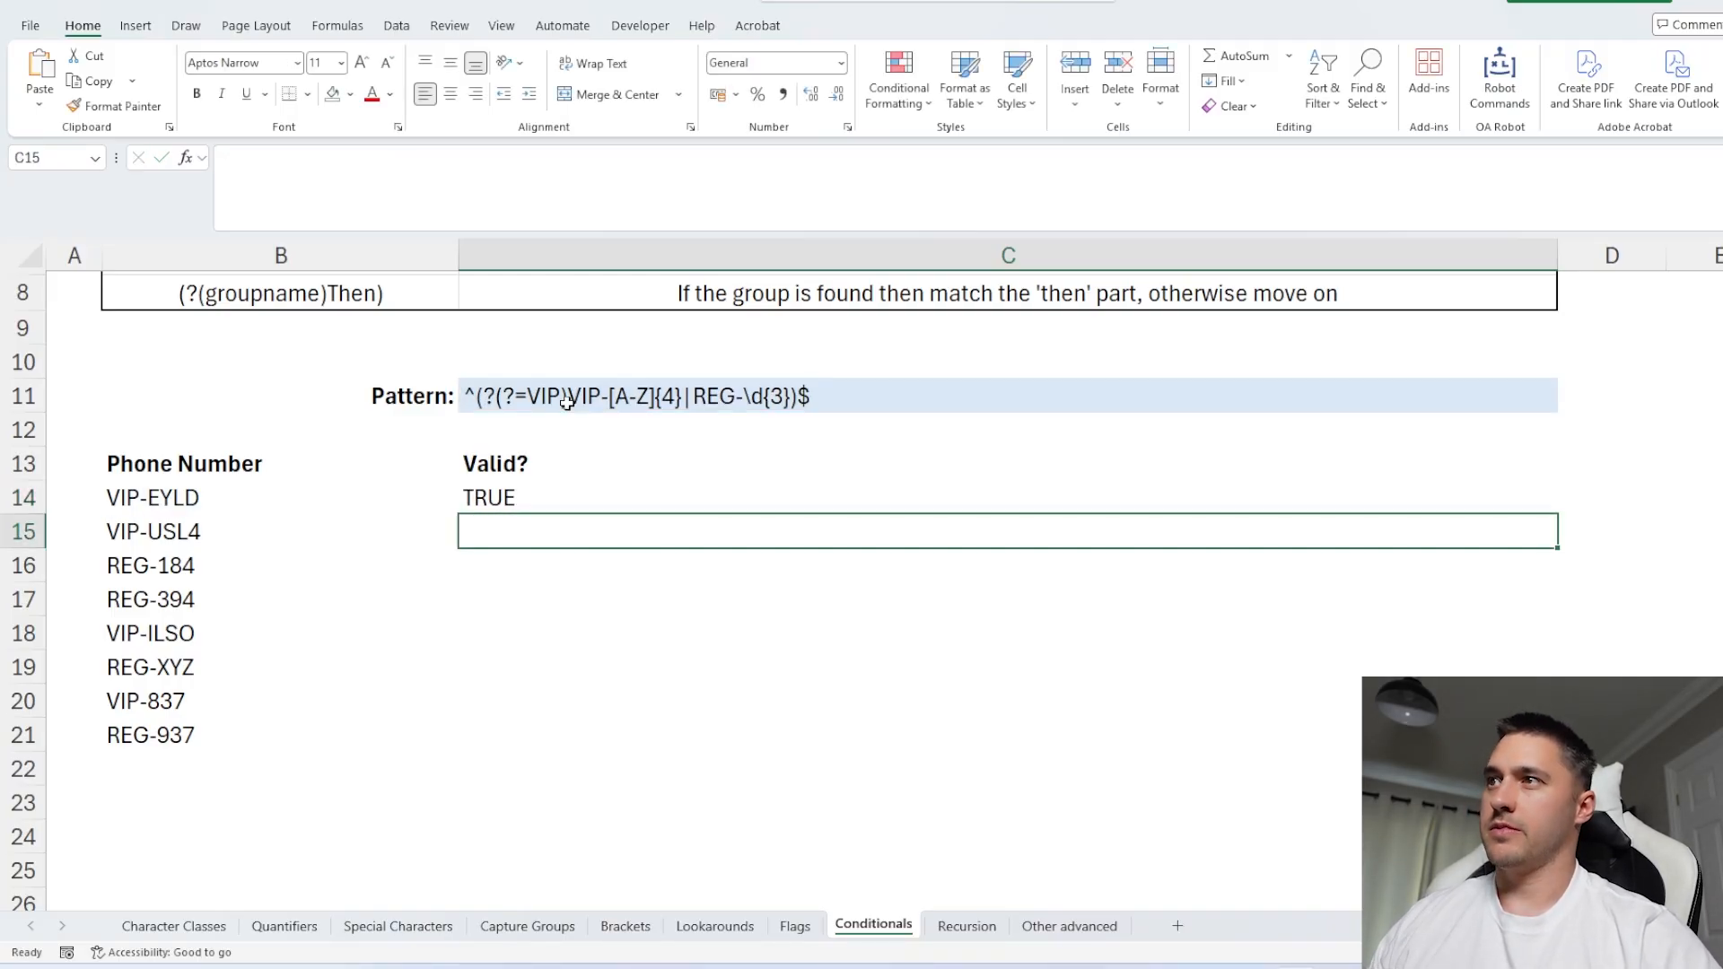
left_click(691, 499)
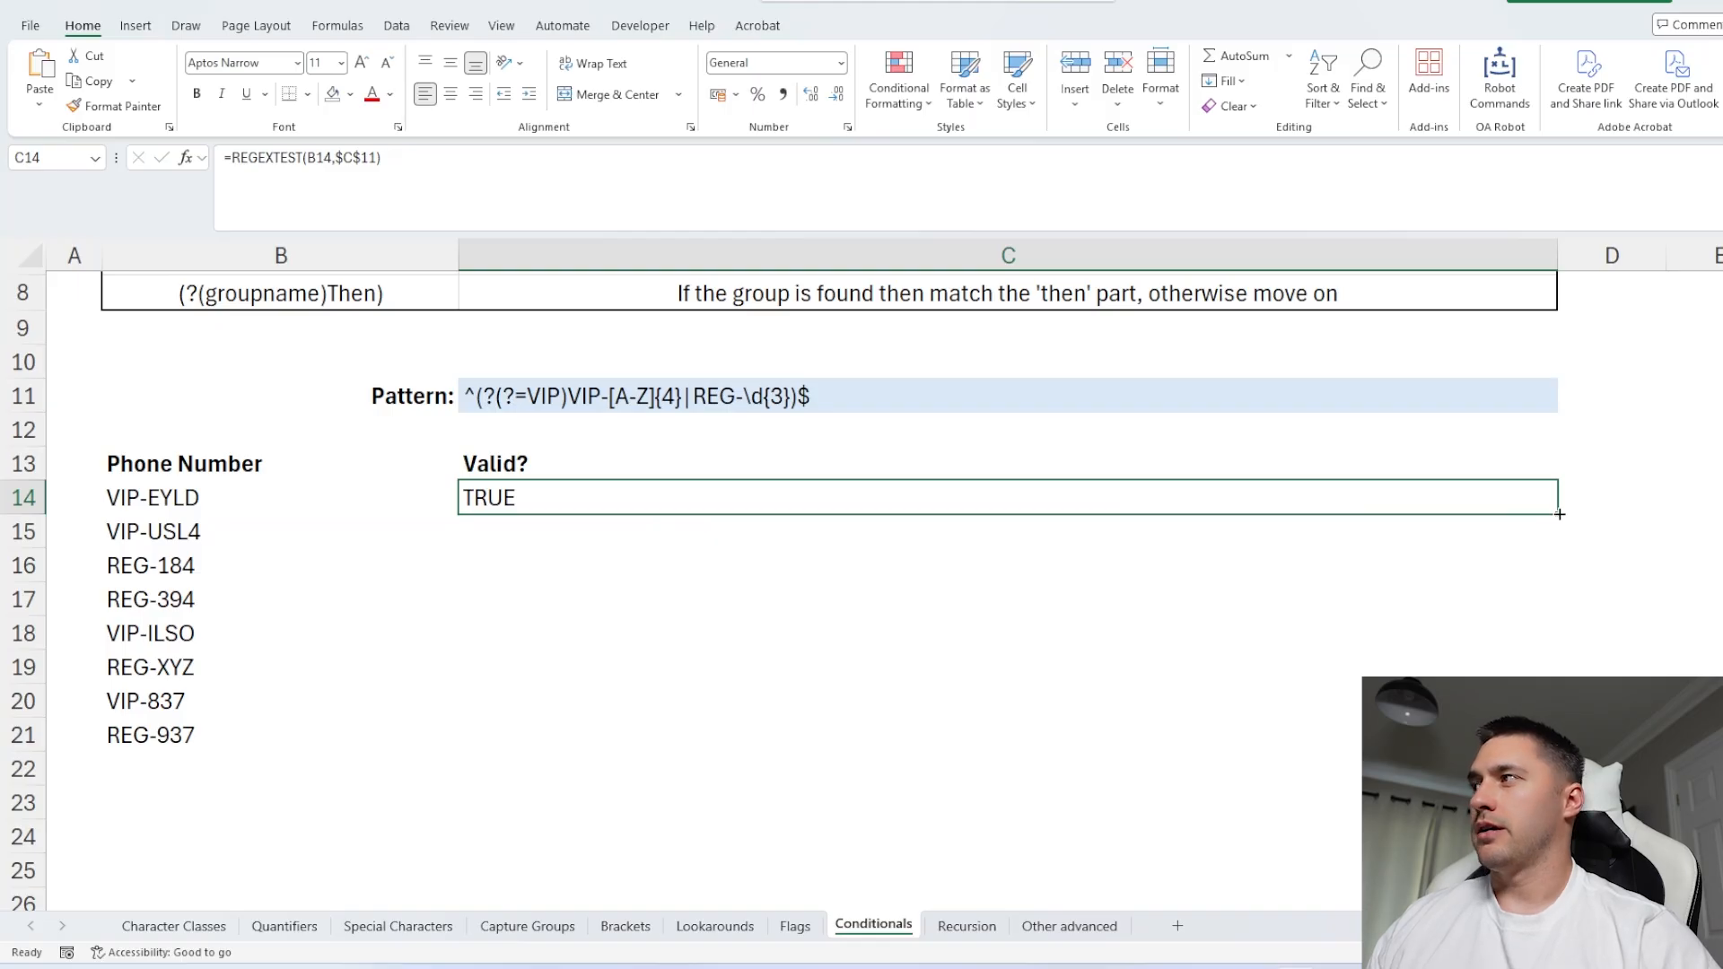
double_click(1559, 513)
- Check the validation results in rows 15 to 18 against their VIP and REG codes
left_click(250, 530)
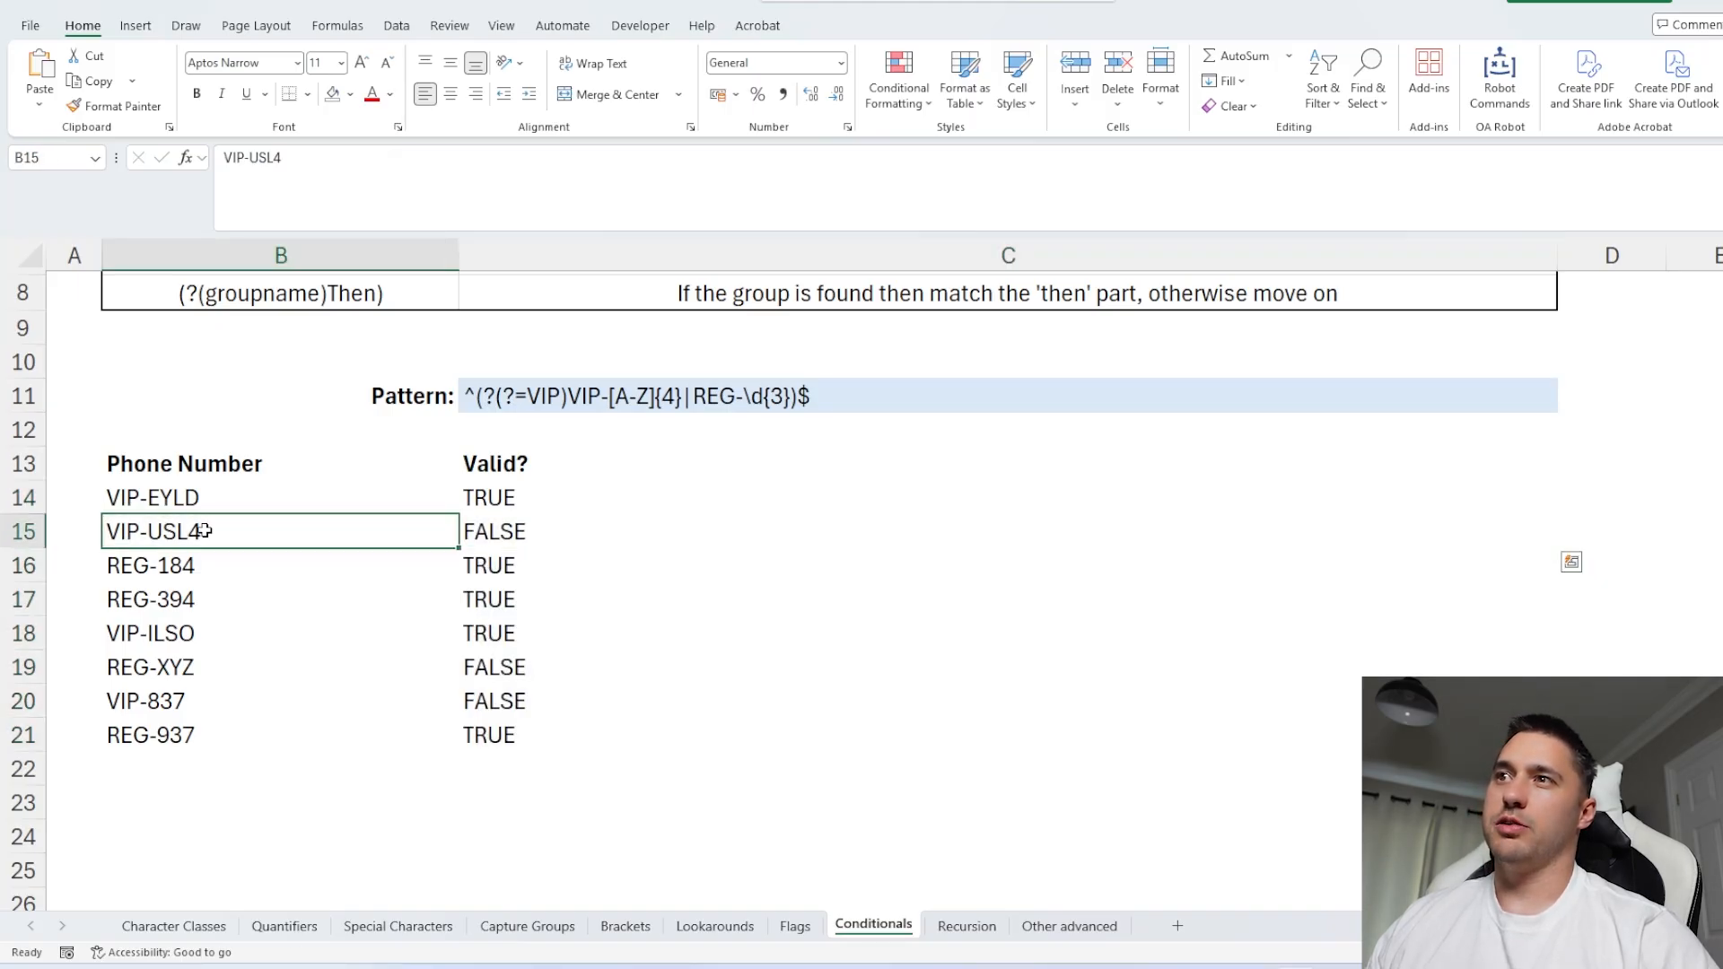
left_click_drag(535, 563, 185, 567)
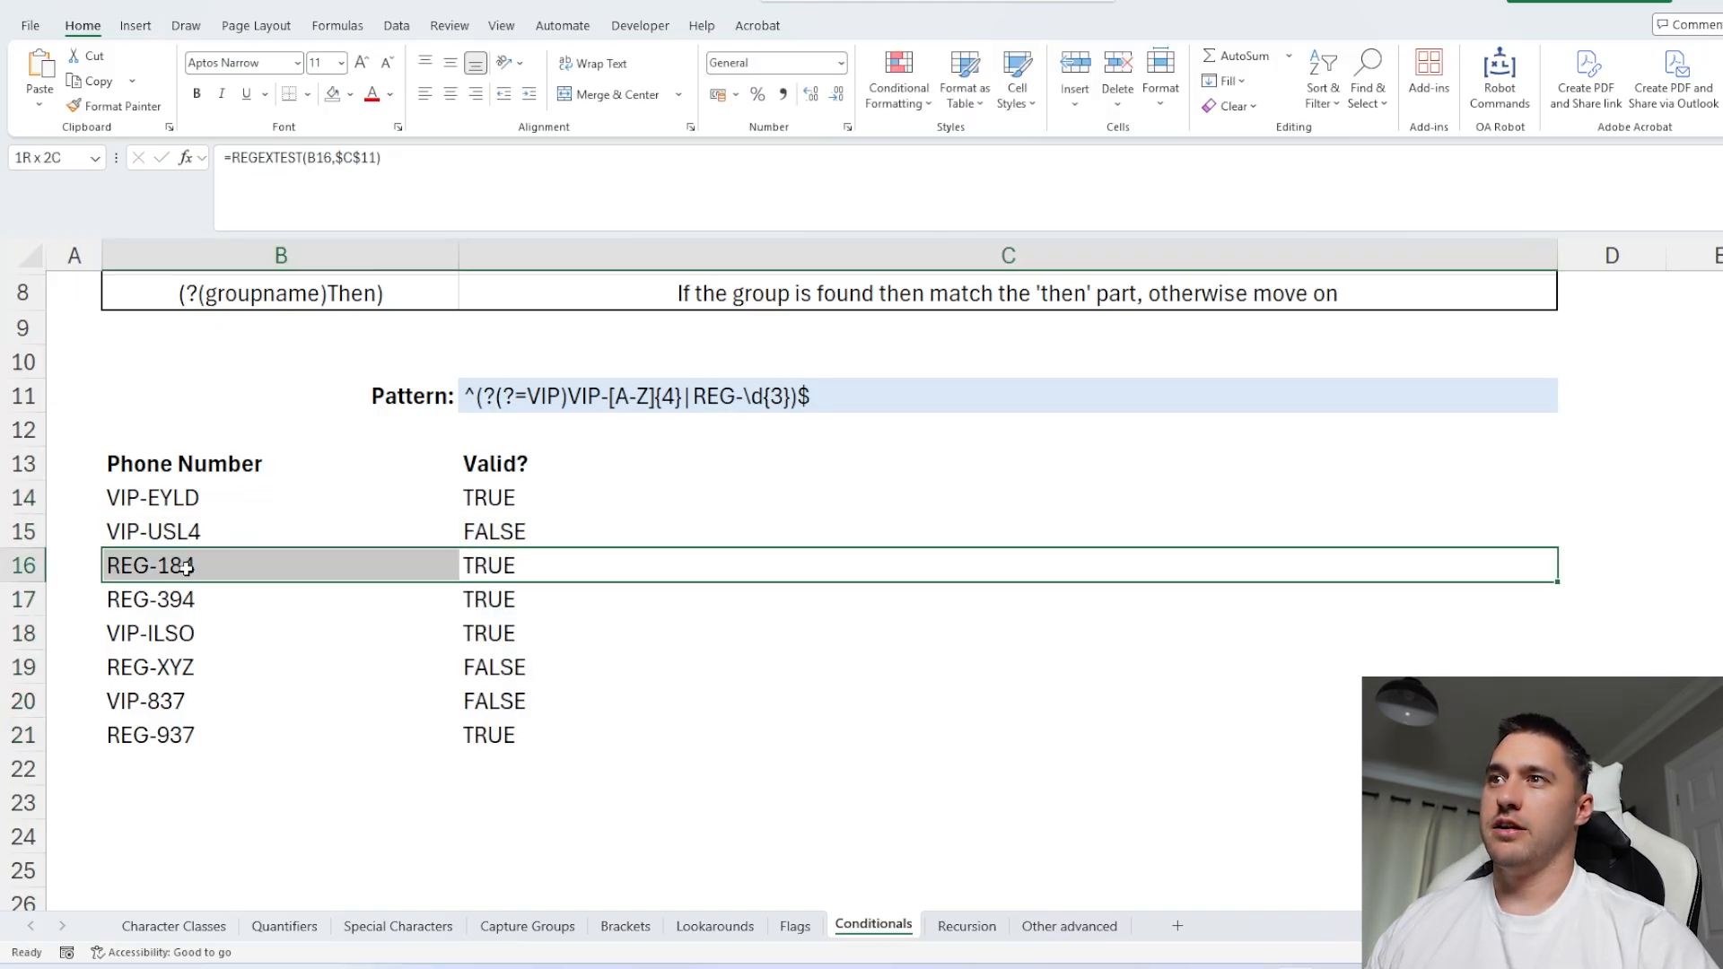
left_click_drag(468, 592, 219, 604)
left_click_drag(492, 633, 242, 642)
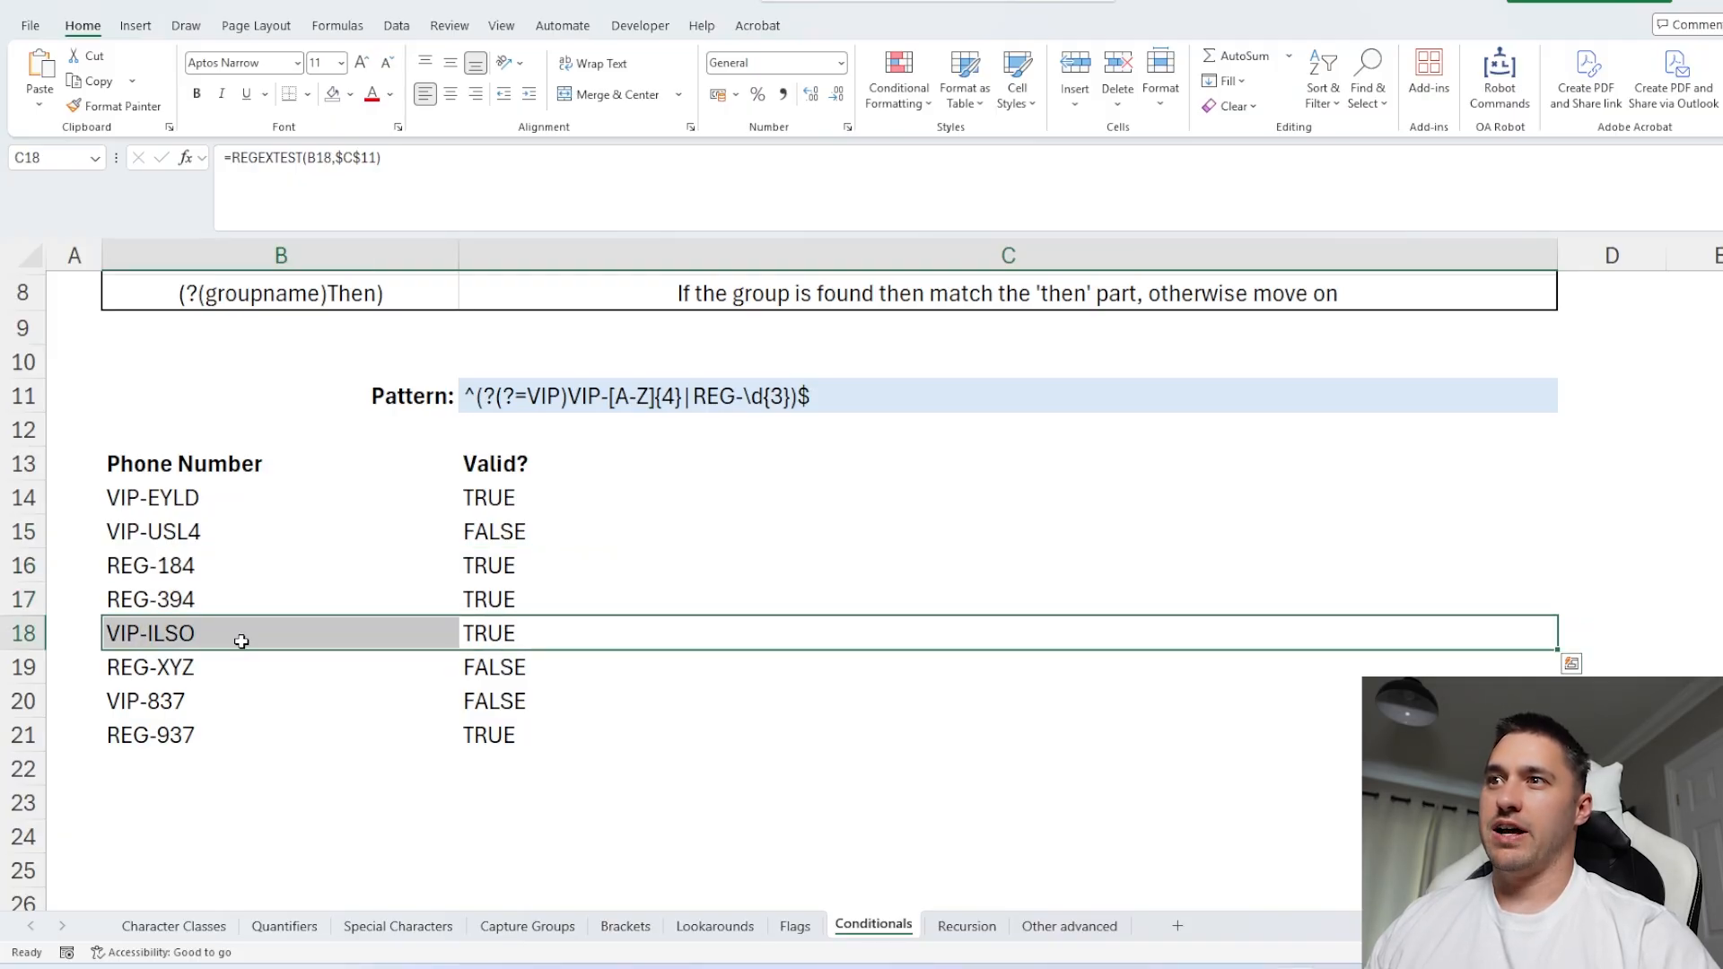
- Check the validation results in rows 19 to 21 against their REG and VIP codes
left_click_drag(485, 667, 238, 669)
double_click(186, 668)
key("Escape")
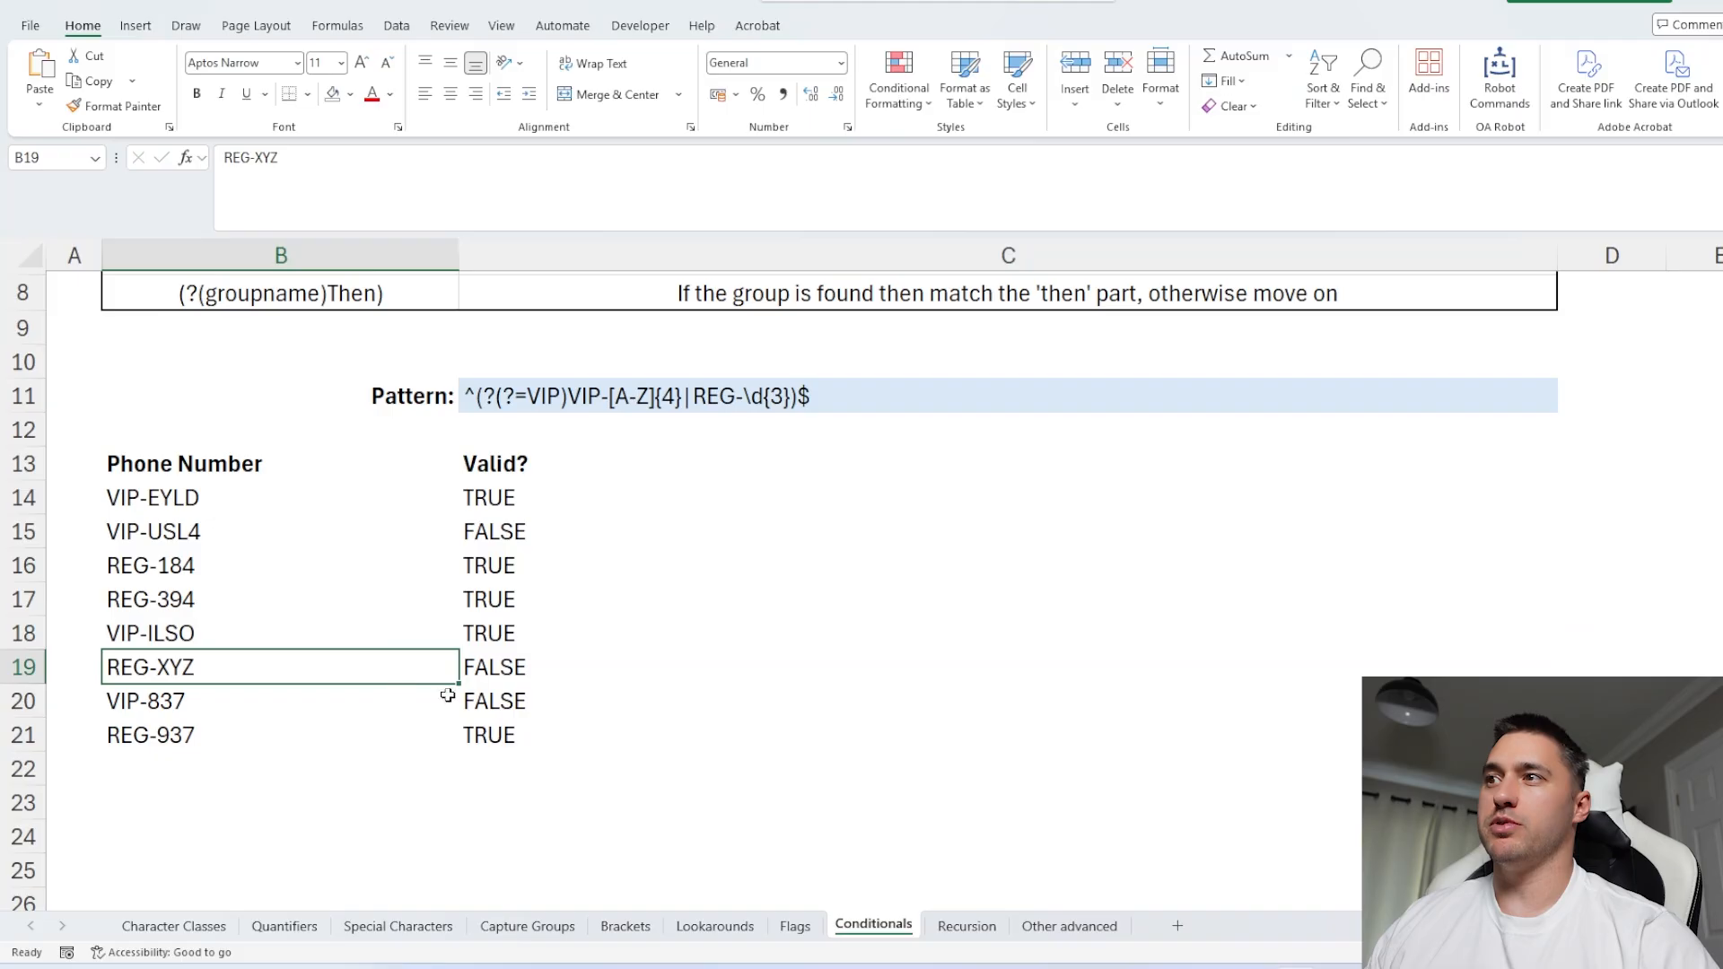
left_click_drag(482, 697, 339, 707)
left_click(165, 702)
double_click(165, 702)
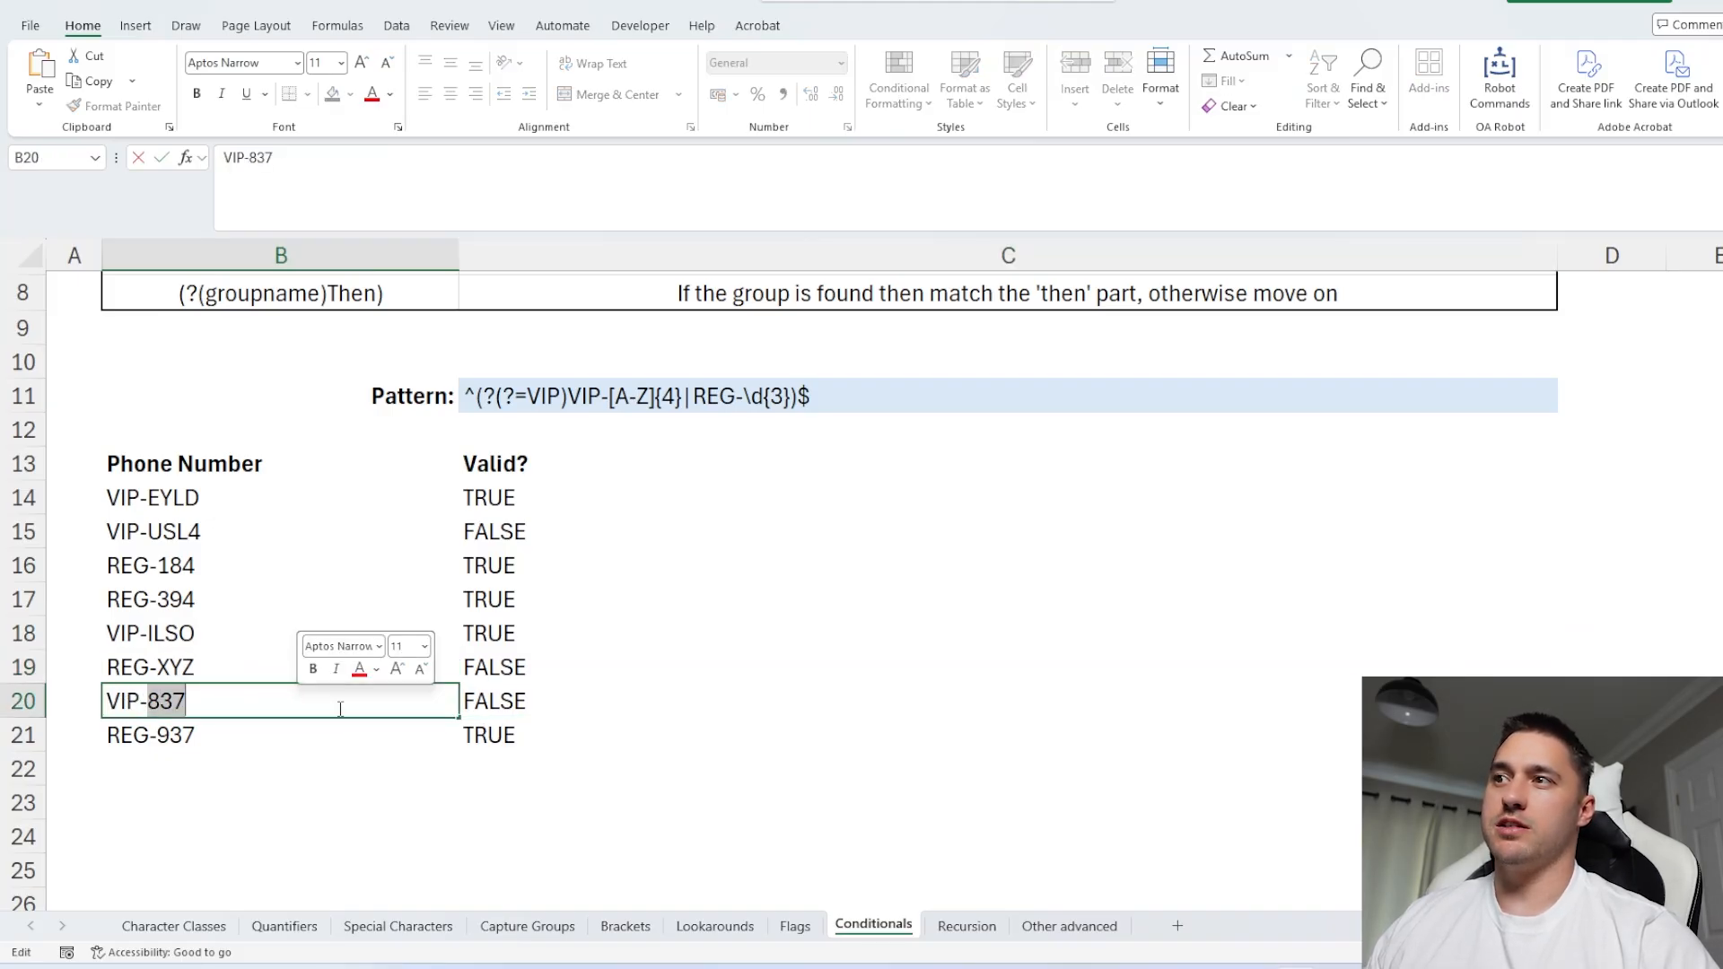
key("Escape")
left_click(475, 732)
left_click(138, 739)
left_click_drag(487, 729, 524, 730)
left_click(525, 730)
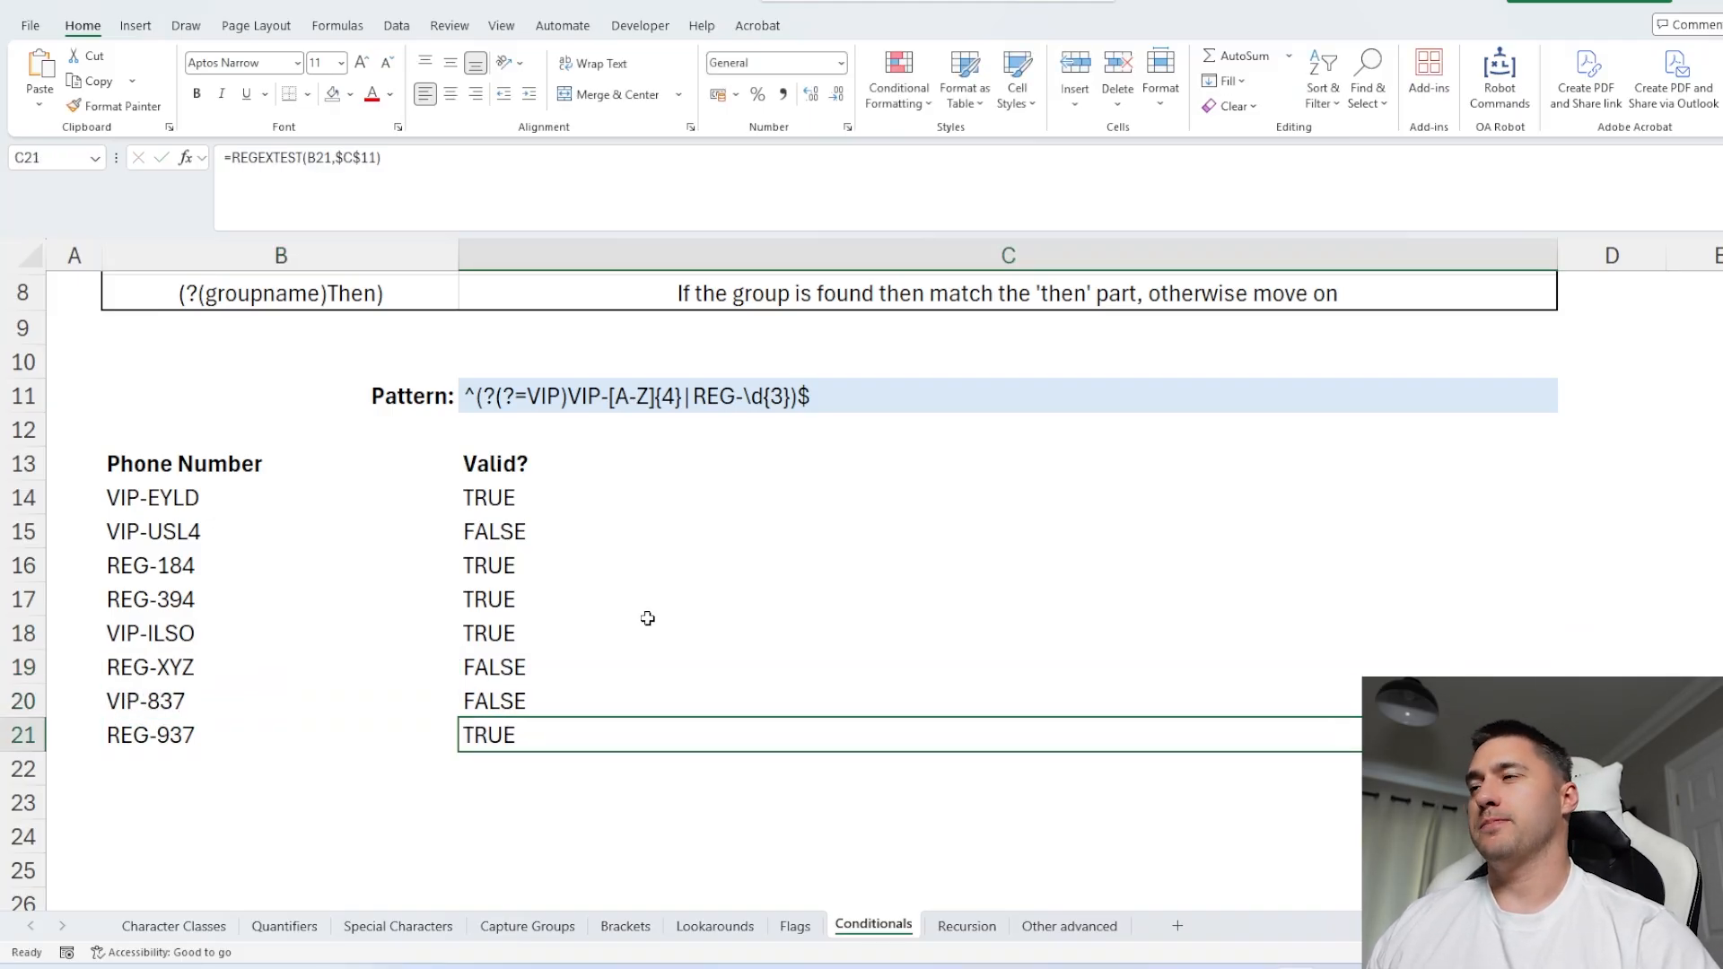
- Add the (?x) flag at the start of the pattern in C11, before the ^ anchor
double_click(575, 400)
key("Home")
type("(?x)")
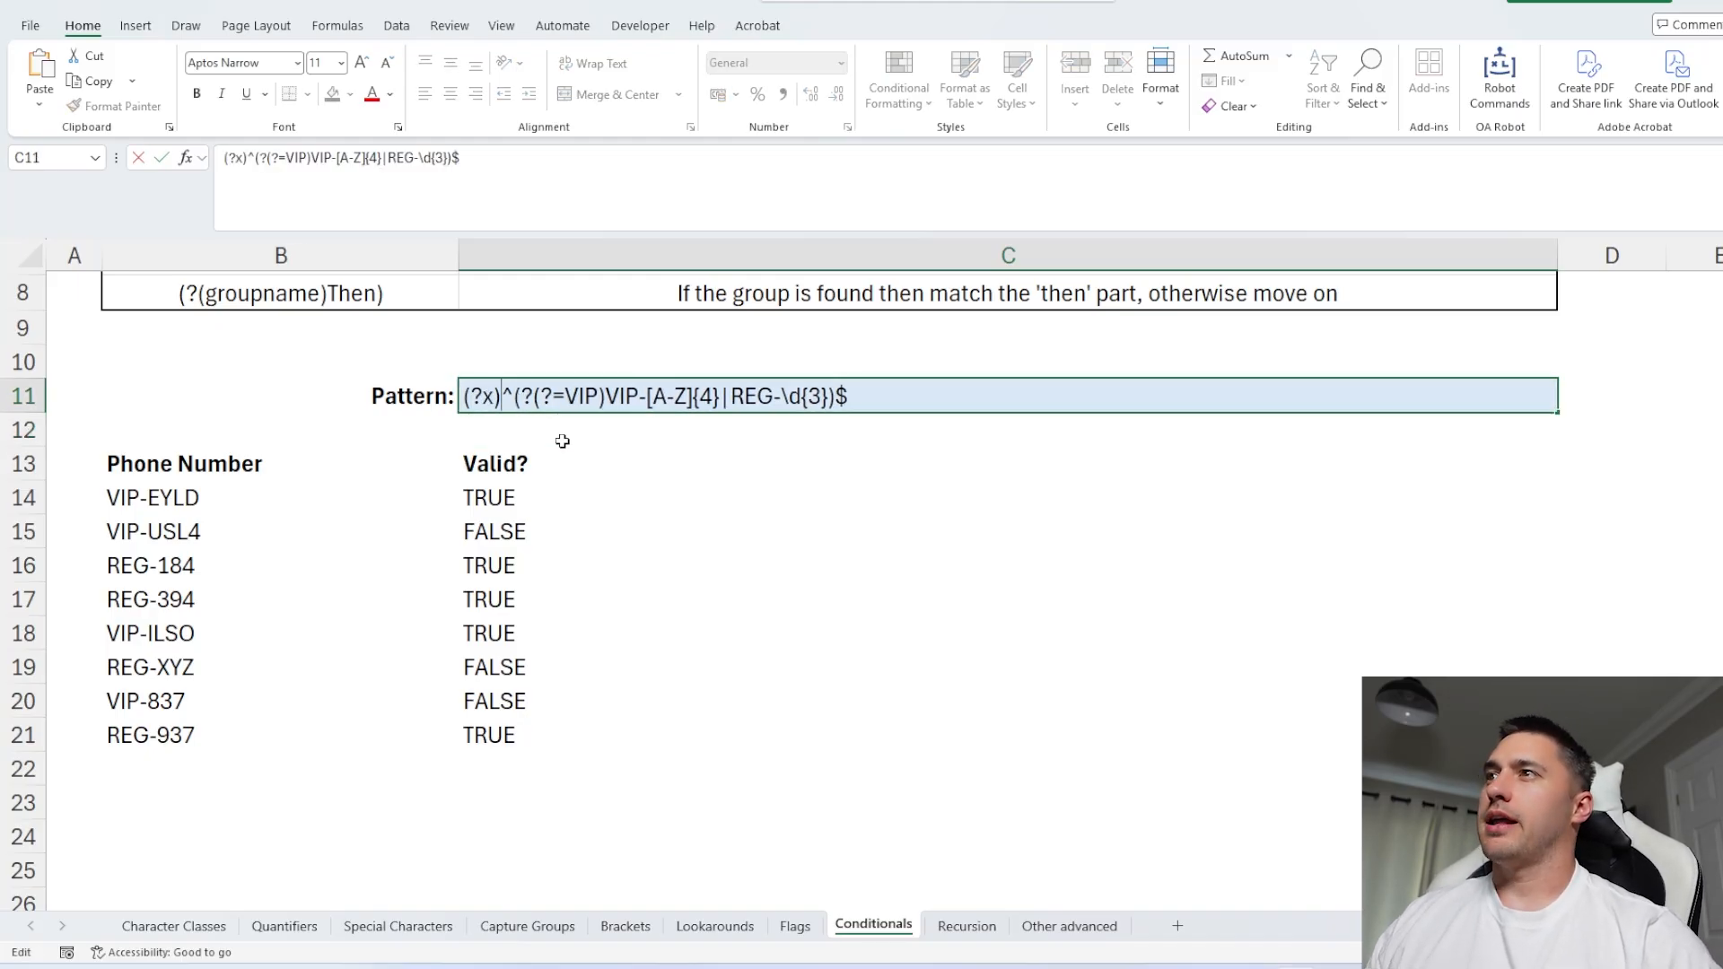
- Space out the C11 pattern after (?x), after the (? opening, after (?=VIP) and around the | separator, and commit it
key("Right")
key("Right")
key("Right")
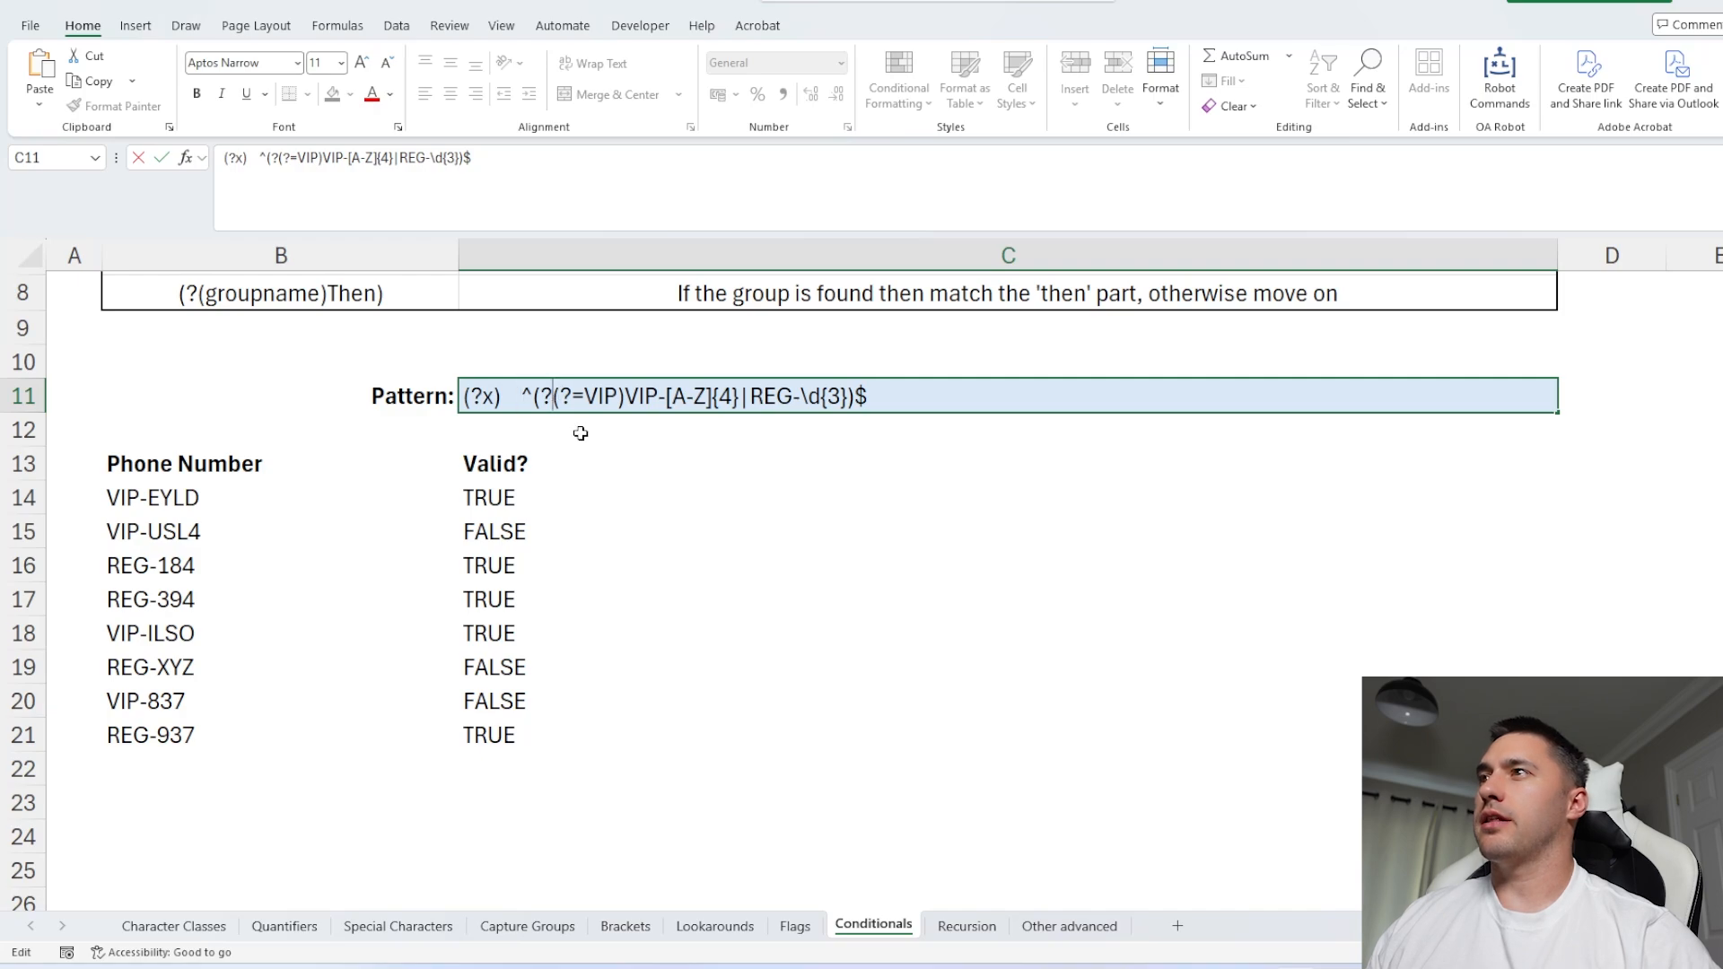
left_click(638, 401)
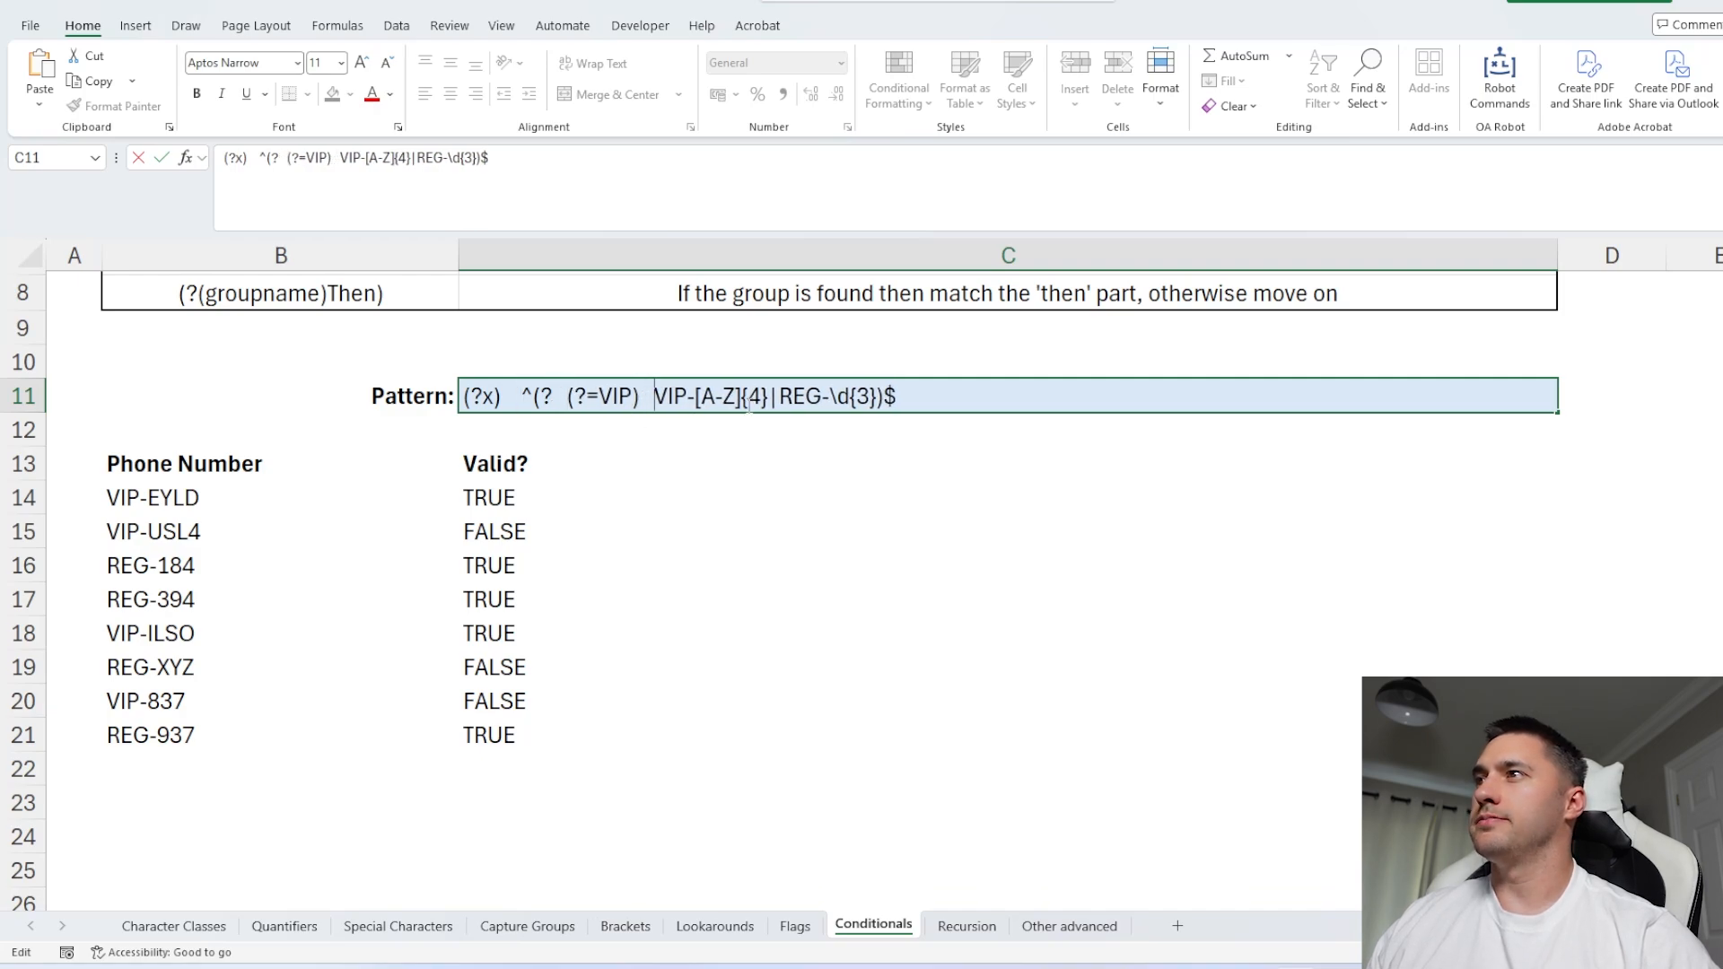
key("Right")
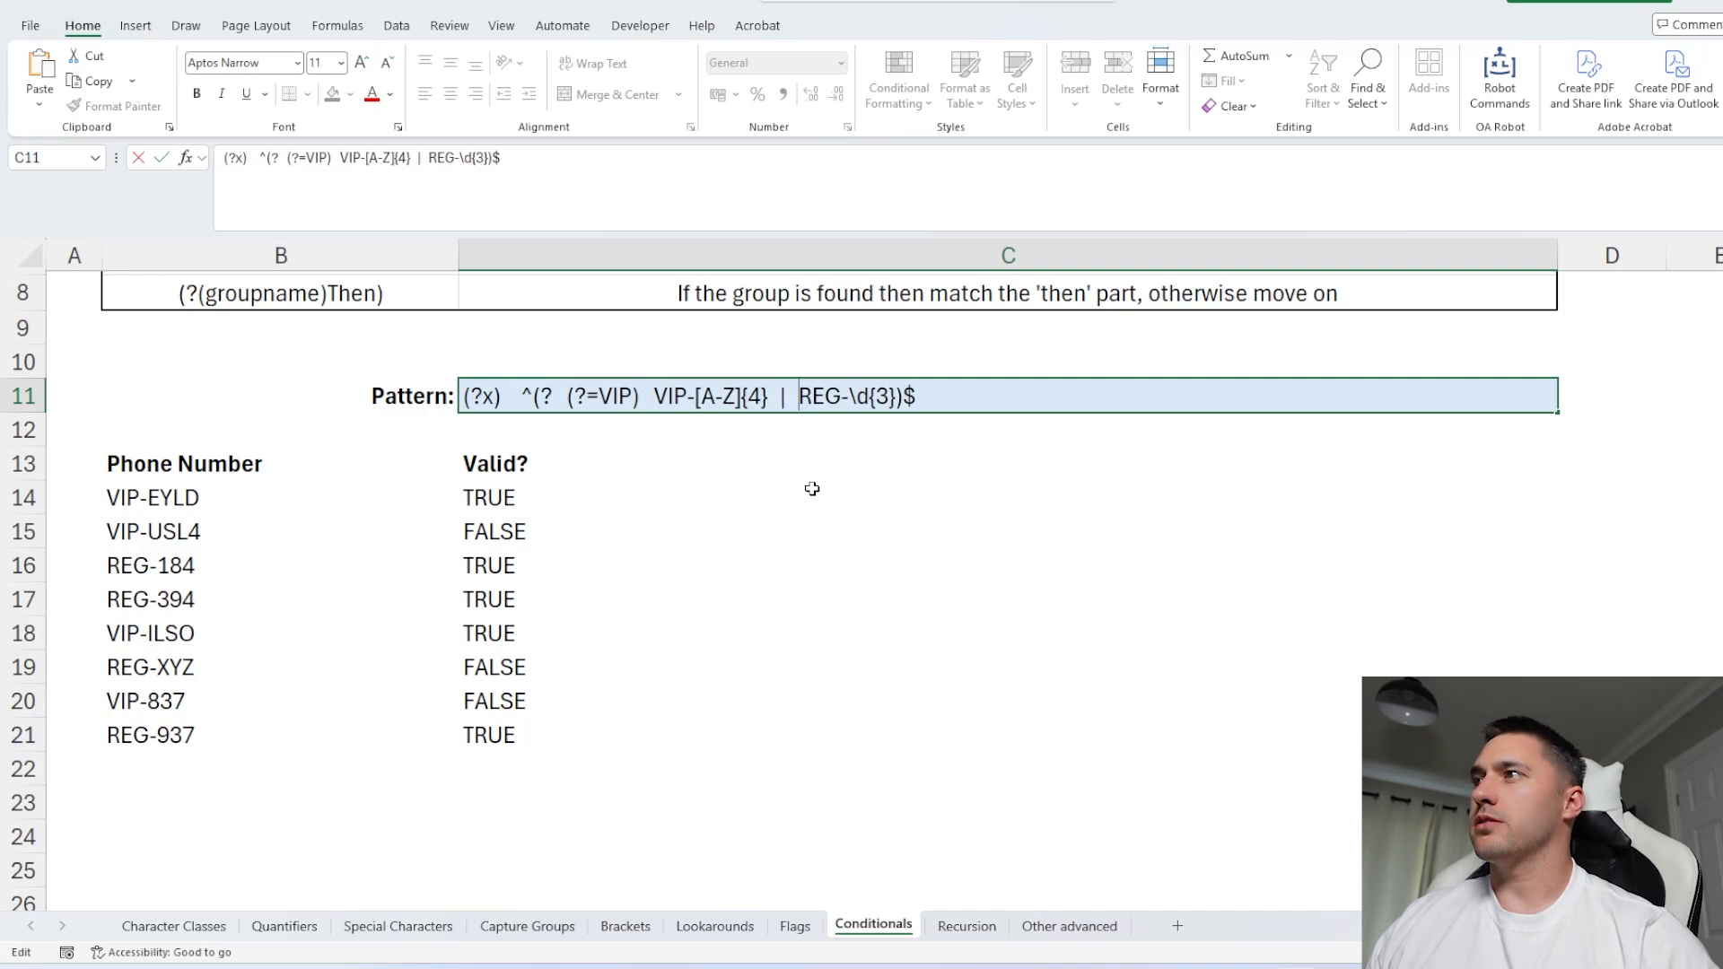
key("Return")
- Remove the spaces between the (? opening and the (?=VIP) lookahead in C11, and commit the pattern
double_click(533, 402)
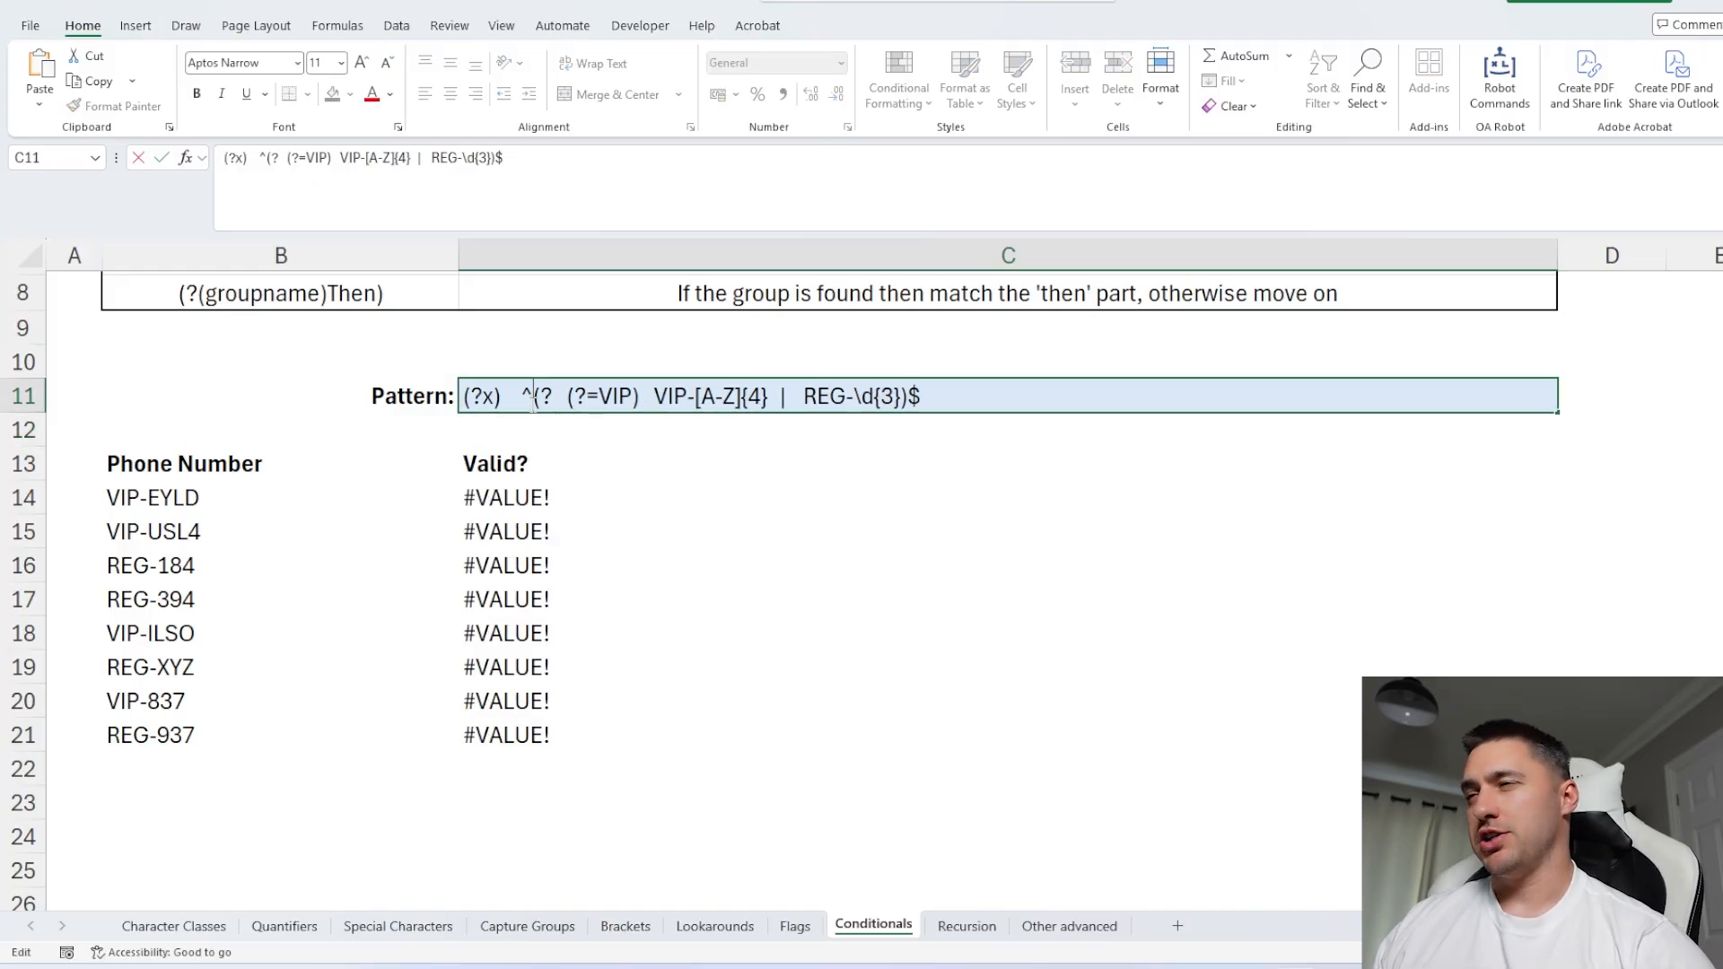
left_click_drag(638, 396, 542, 396)
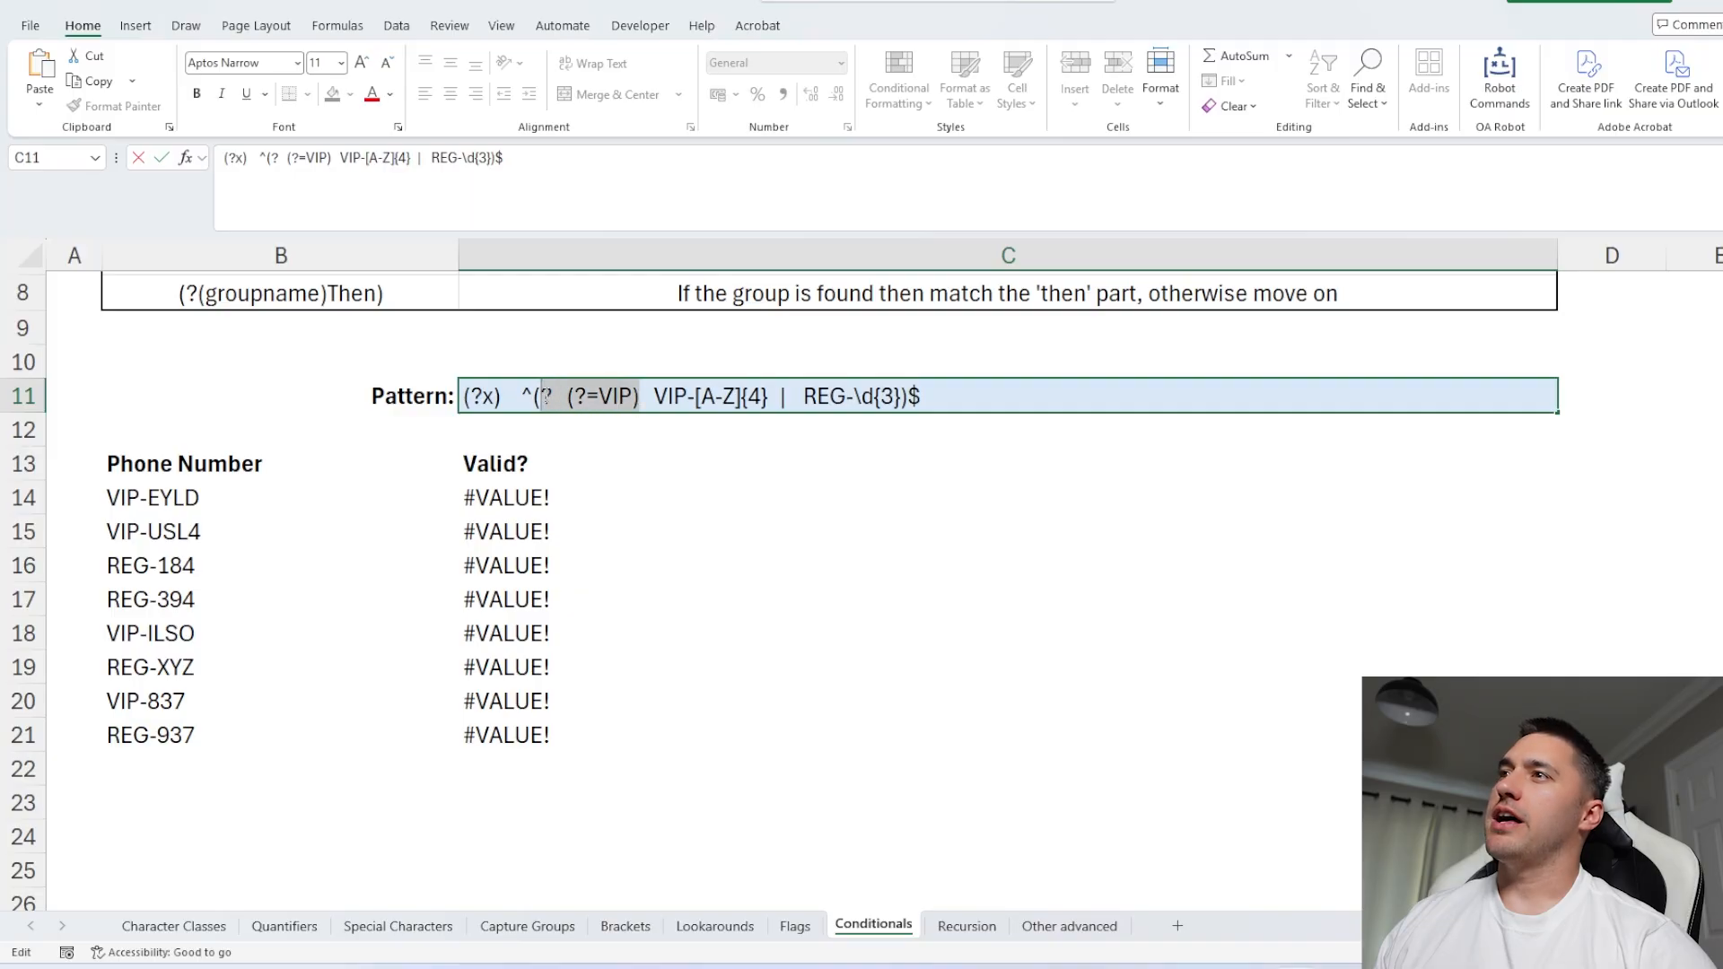
left_click(552, 396)
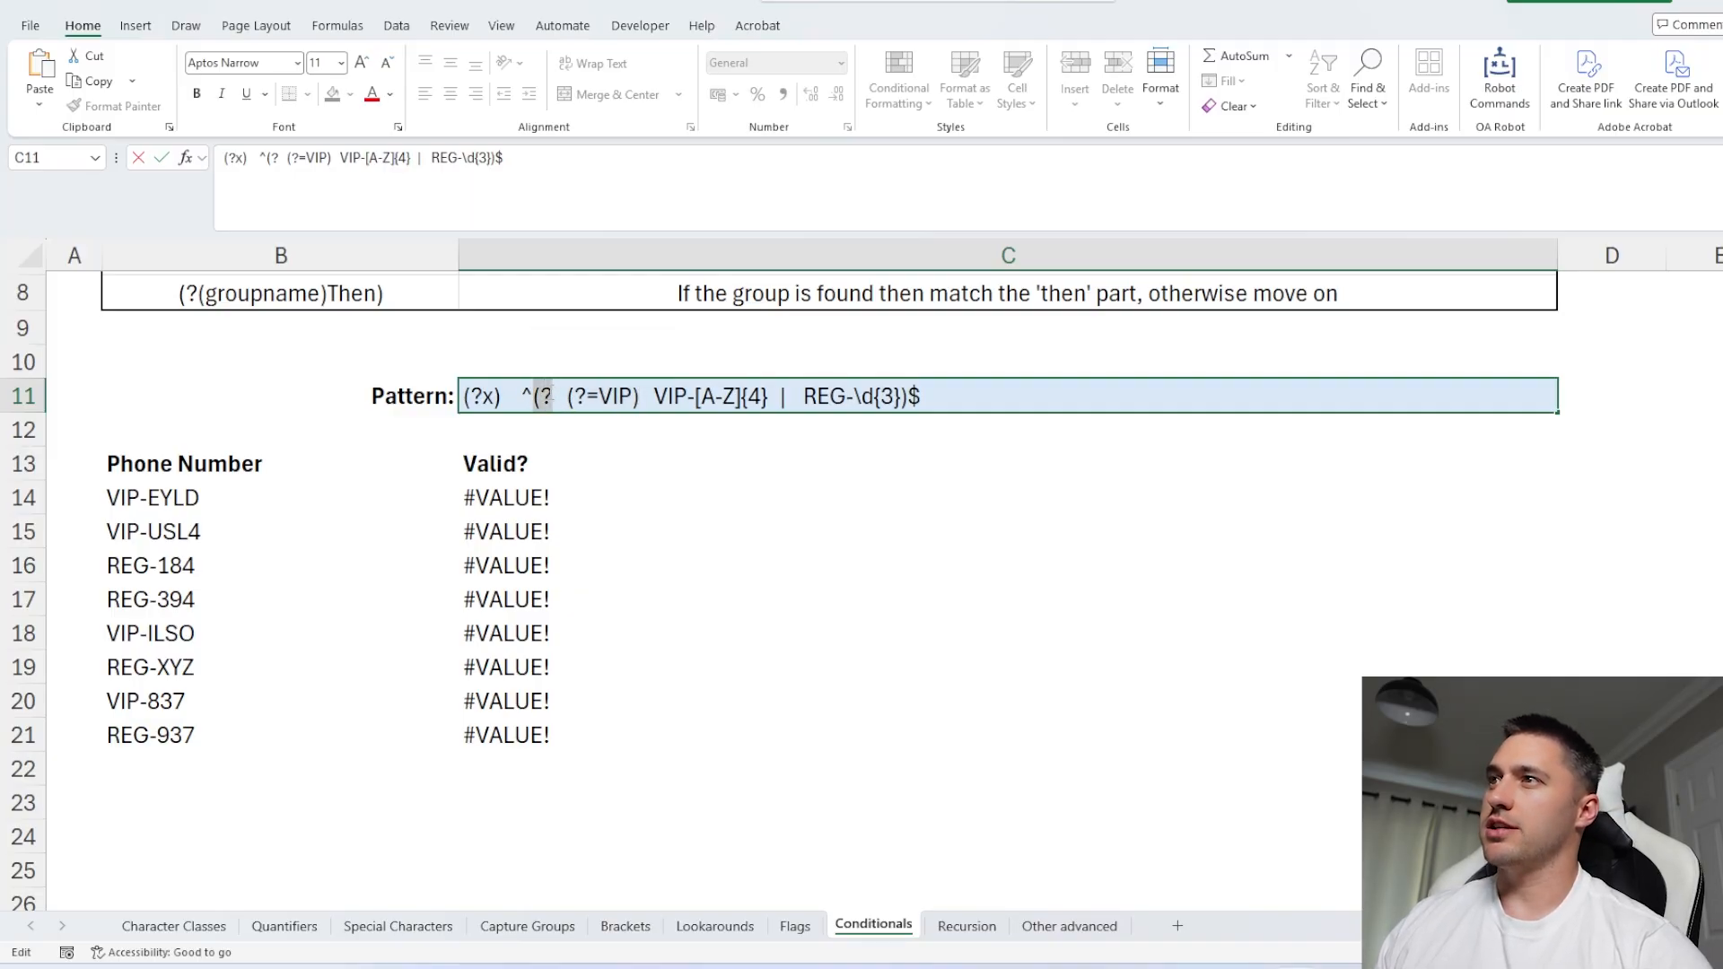
left_click_drag(567, 395, 640, 396)
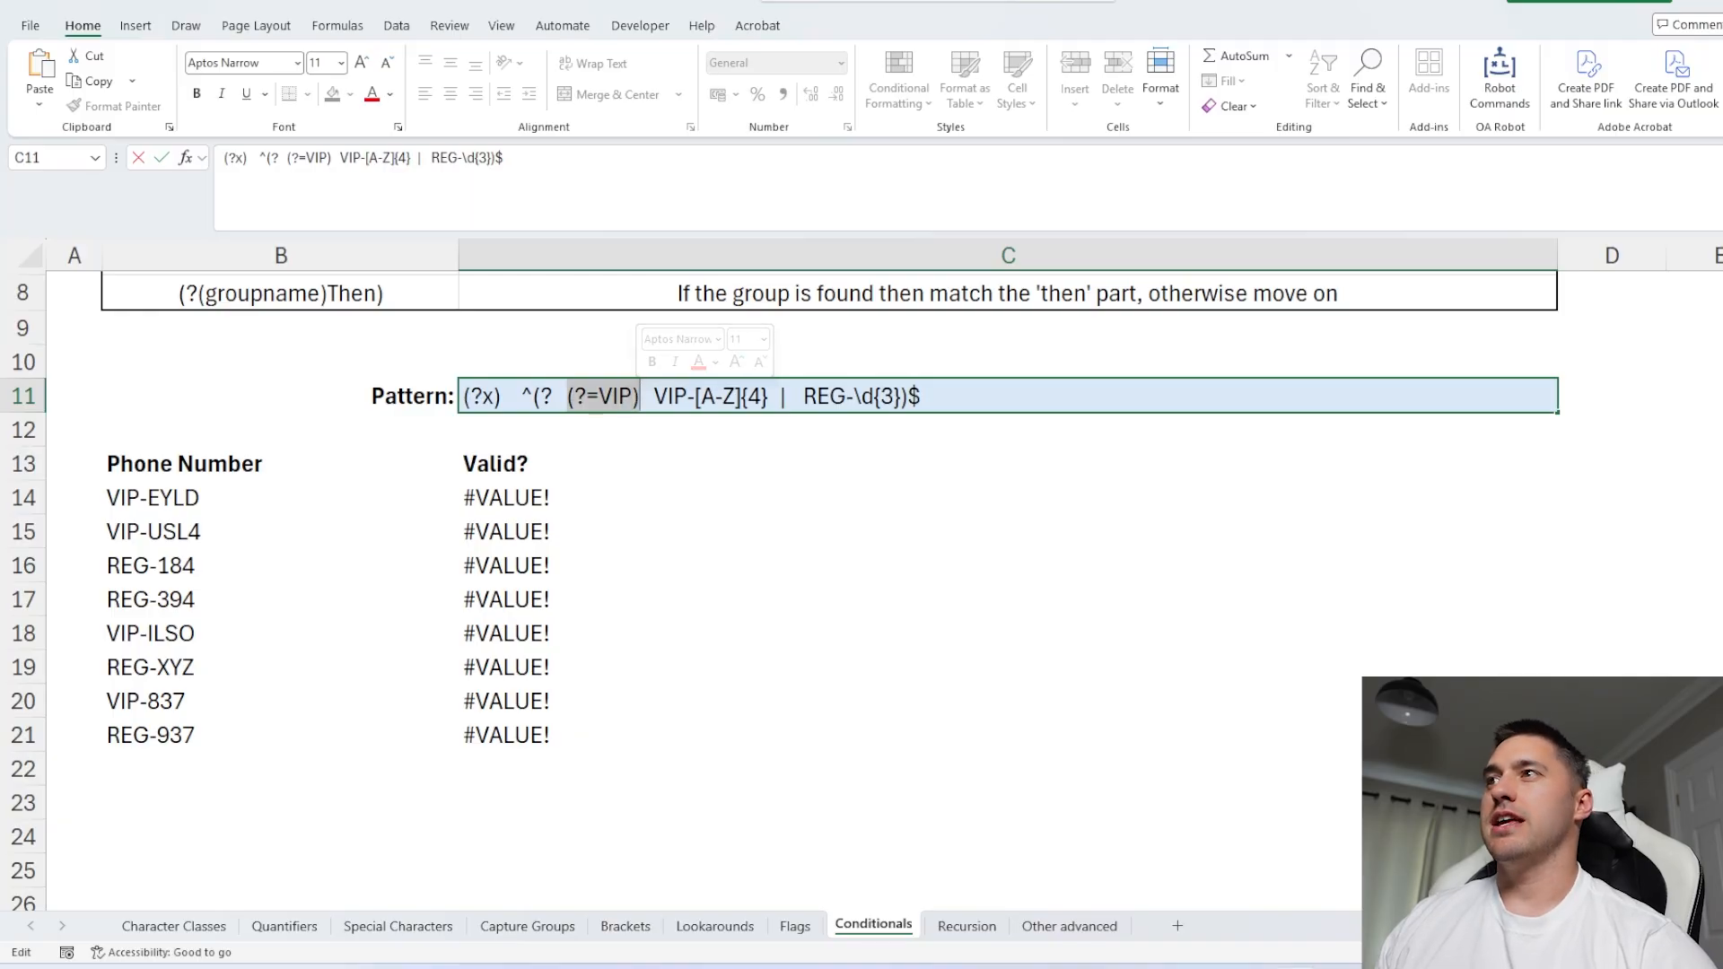
left_click(569, 396)
key("BackSpace")
key("BackSpace")
key("BackSpace")
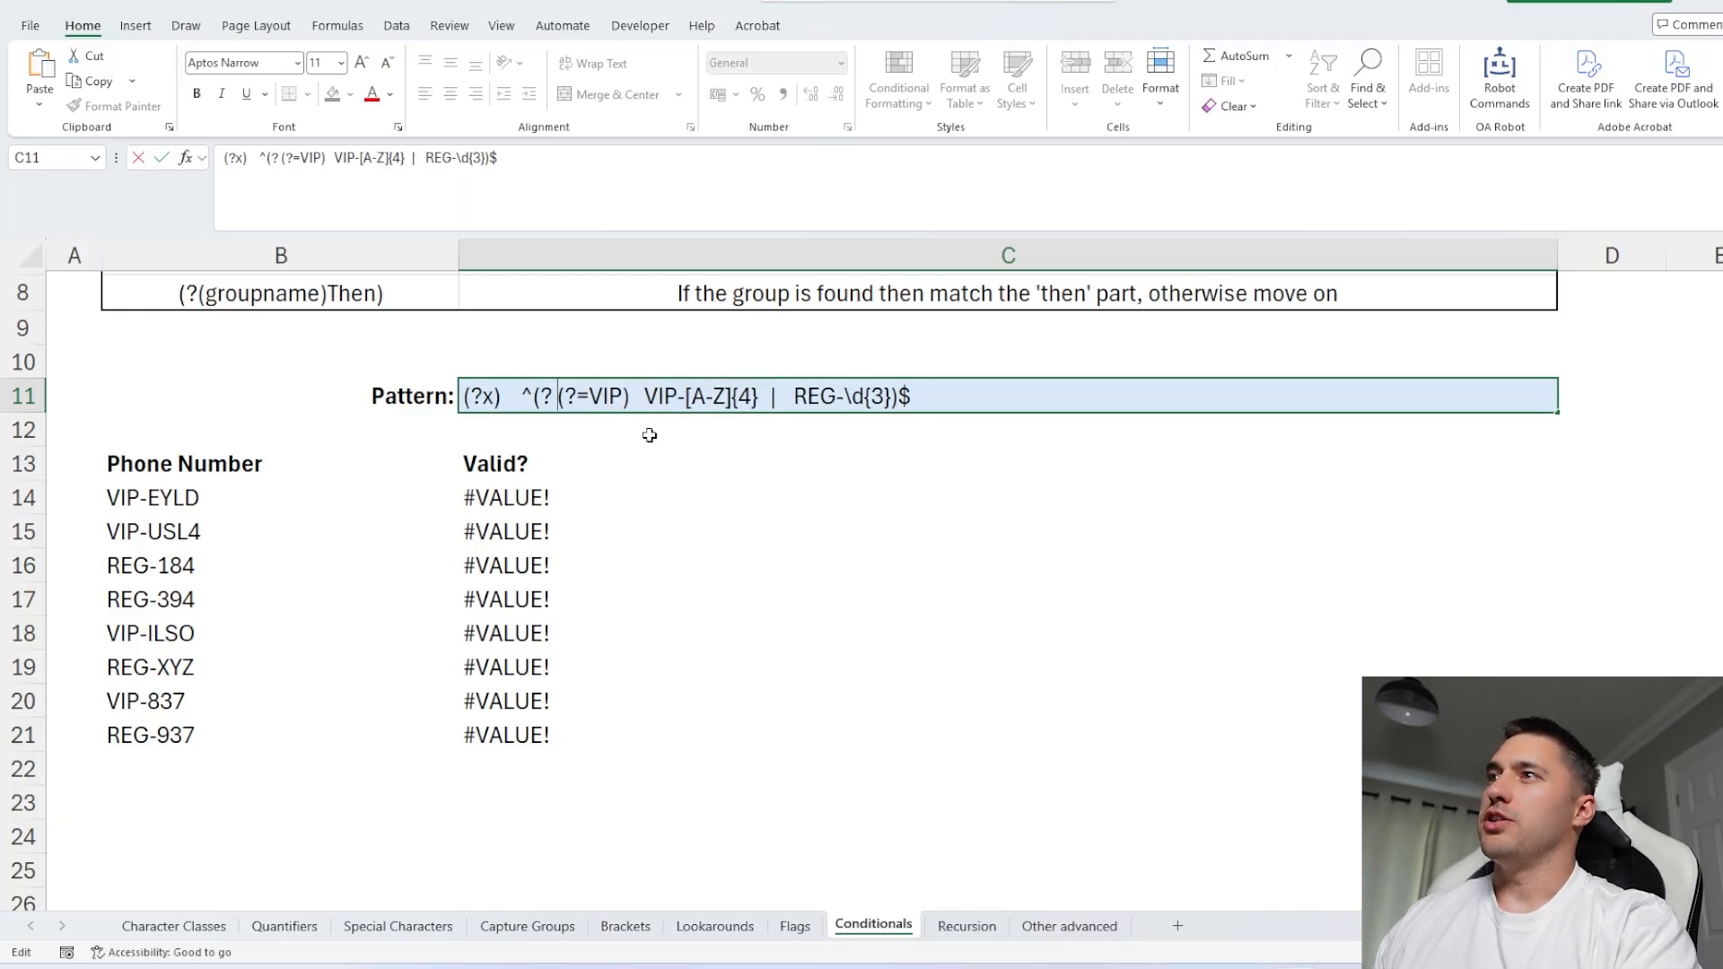
key("Return")
- Examine the joined (?(?=VIP) condition in C11, the conditional syntax table and the validation results
left_click(594, 401)
double_click(595, 401)
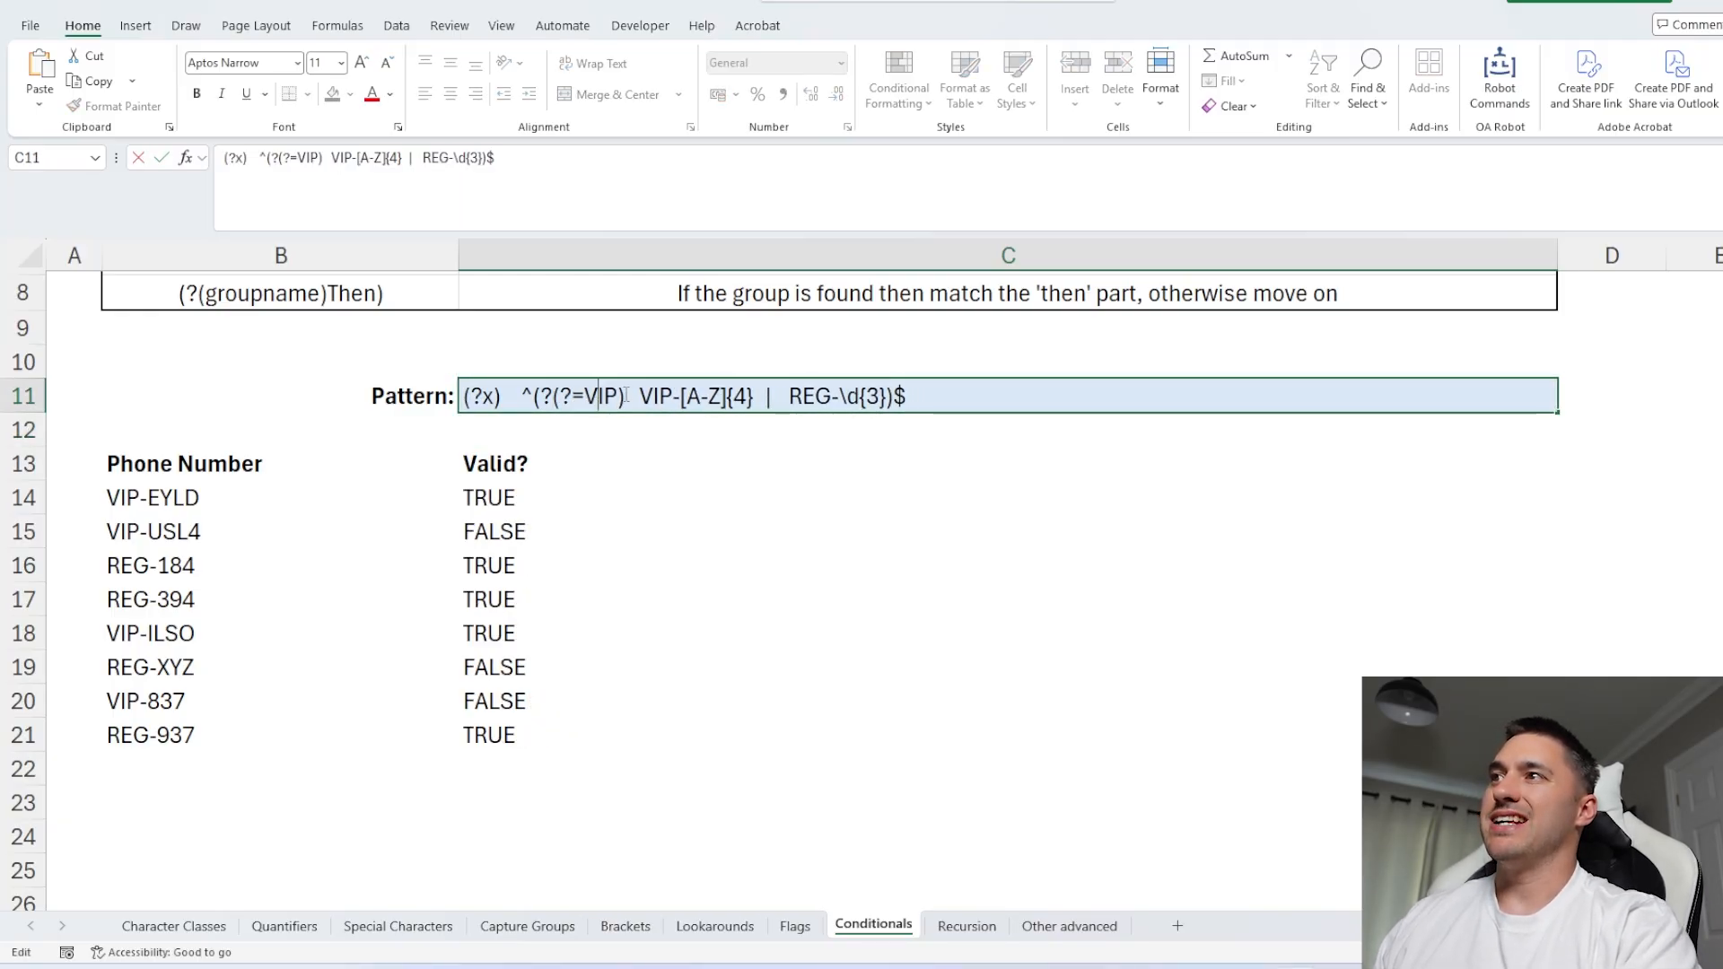
left_click_drag(625, 396, 552, 396)
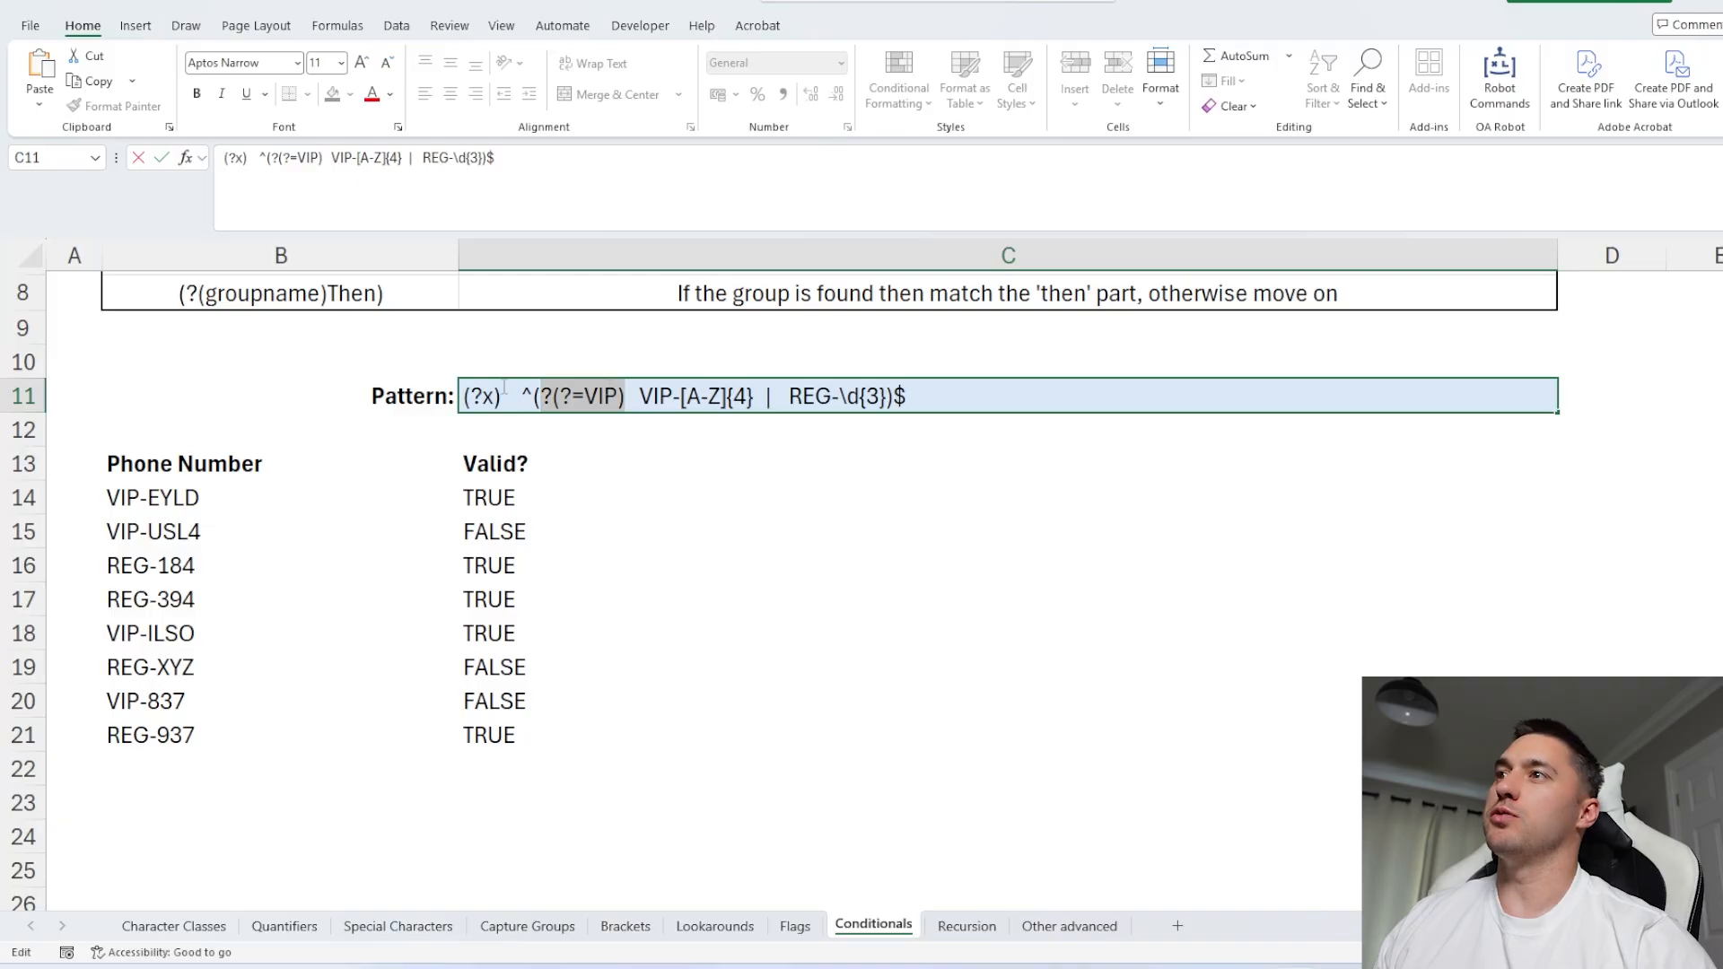
left_click(506, 395)
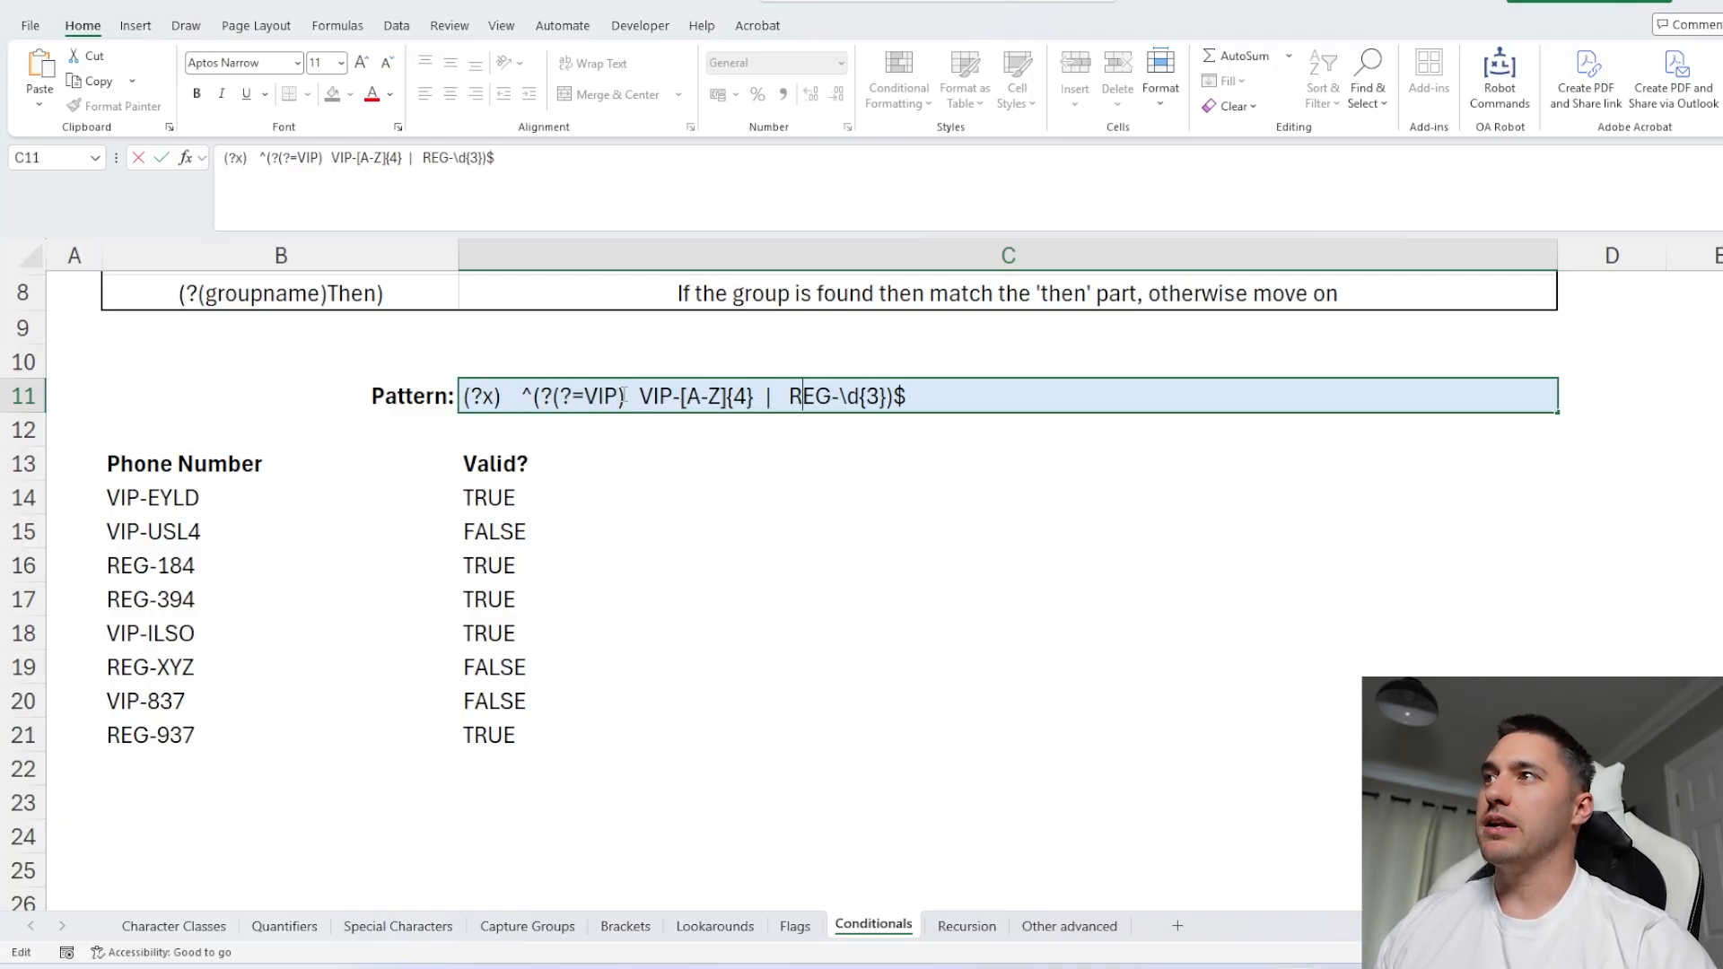
left_click_drag(624, 395, 534, 399)
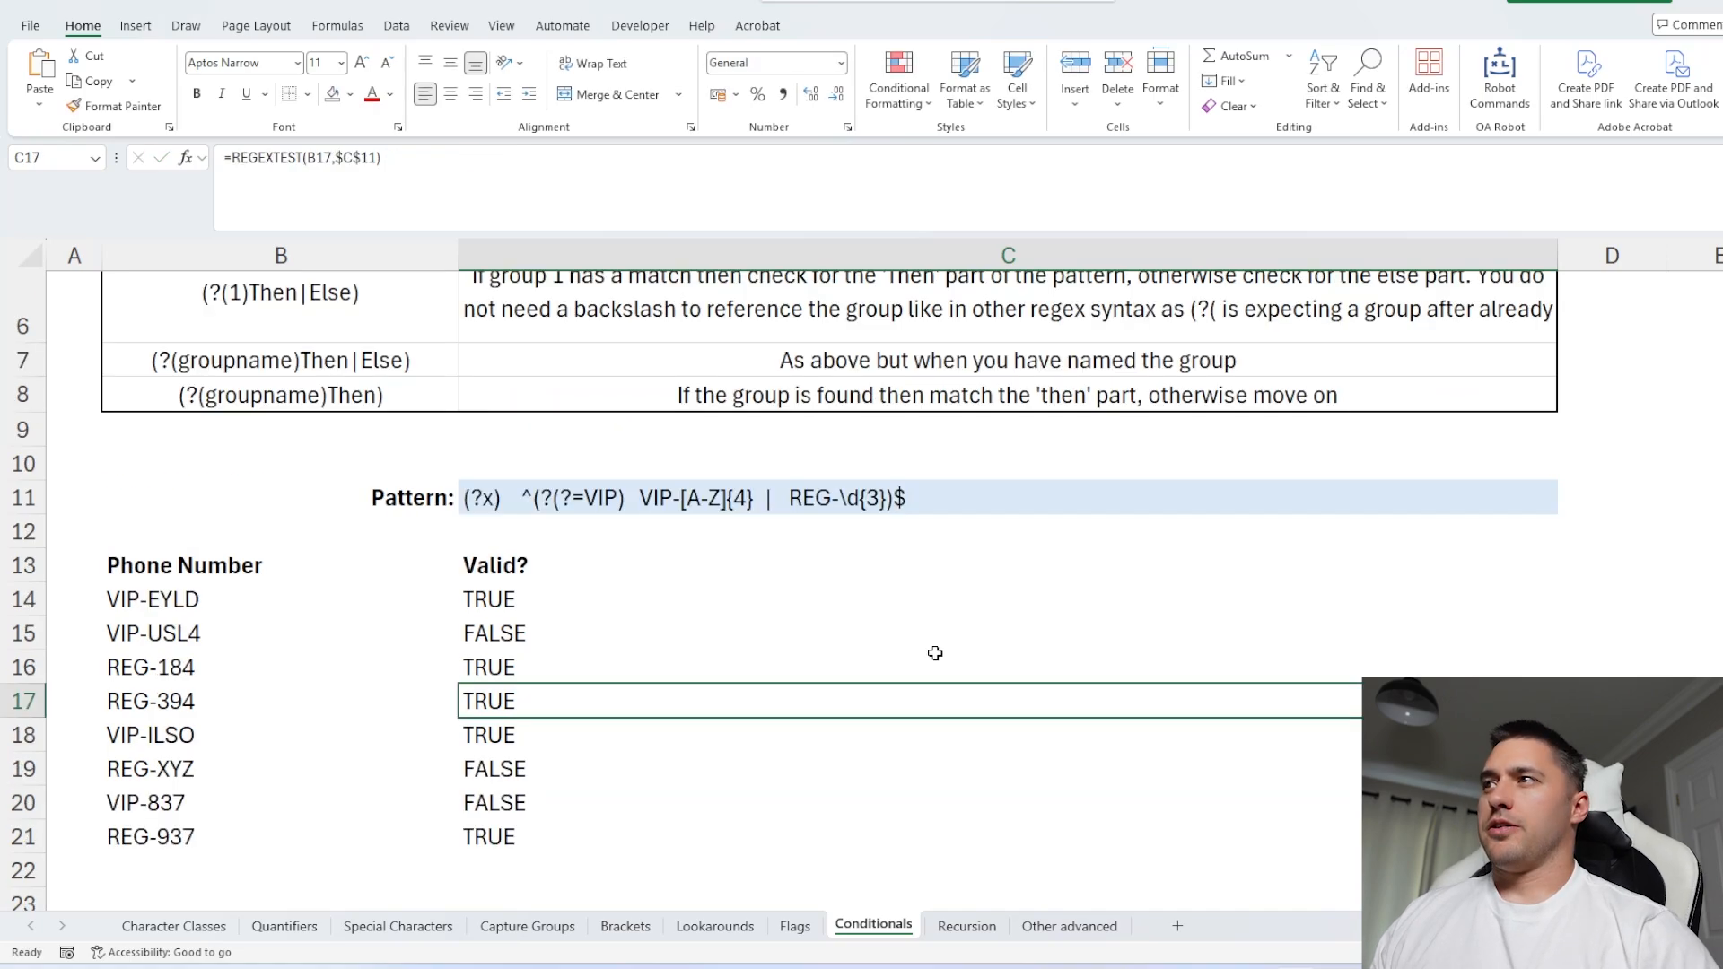
left_click(832, 501)
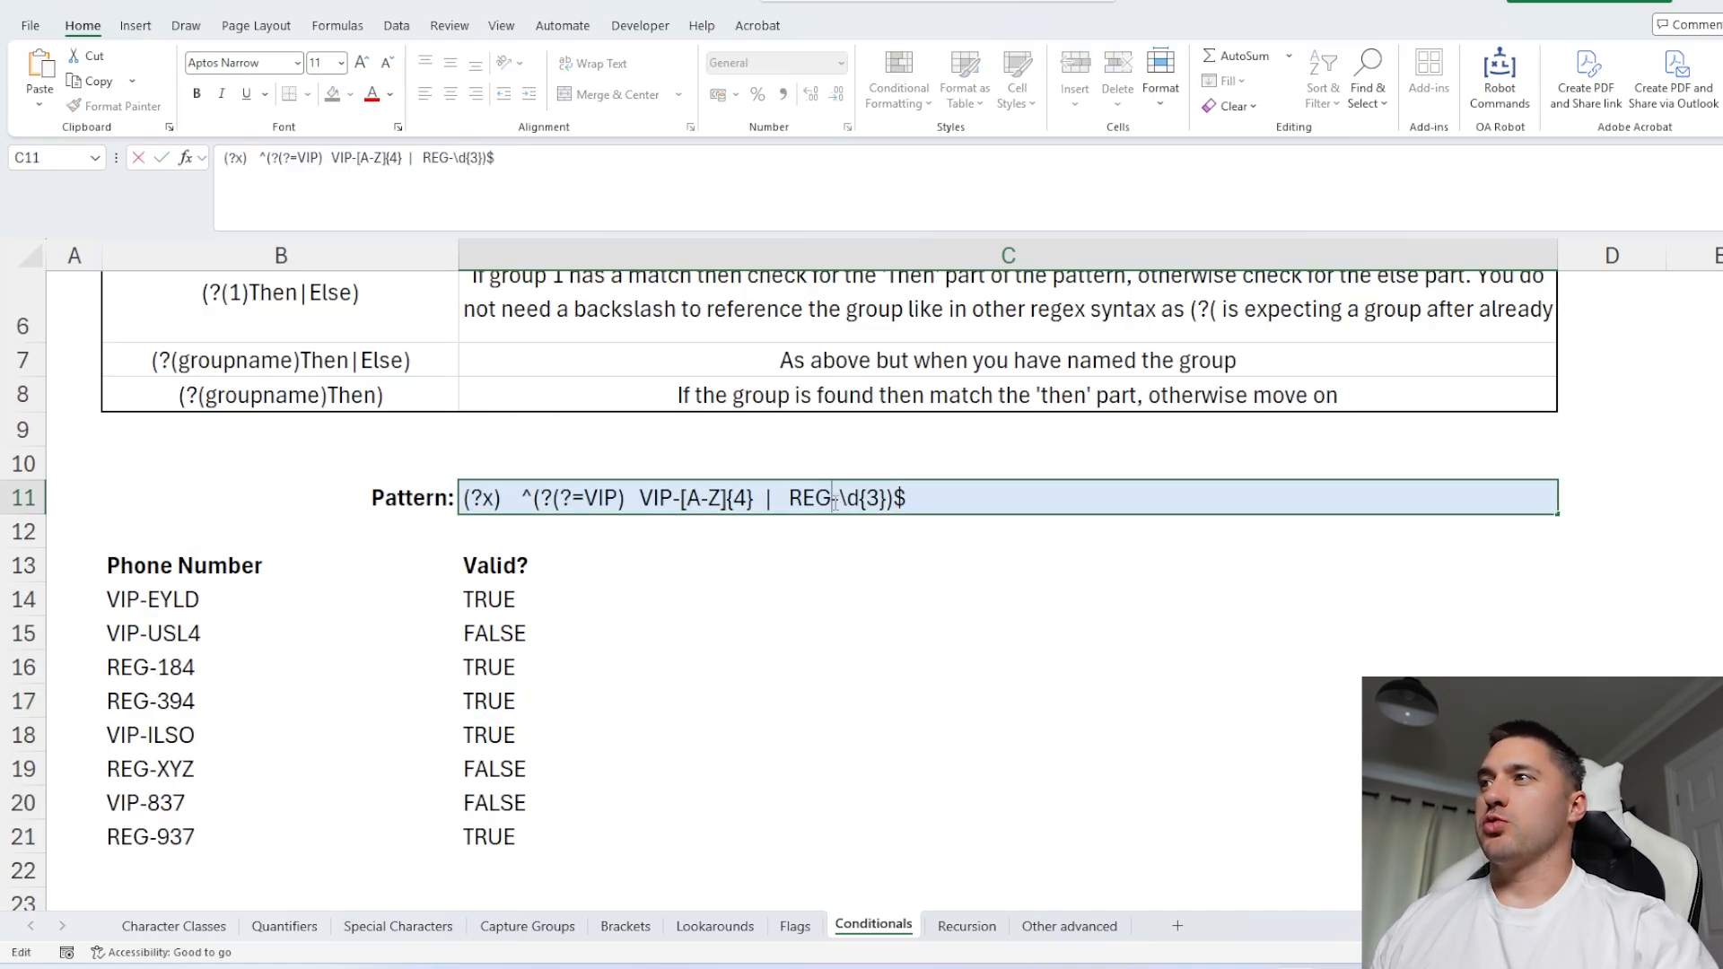
left_click(894, 631)
scroll(862, 633, "up", 2)
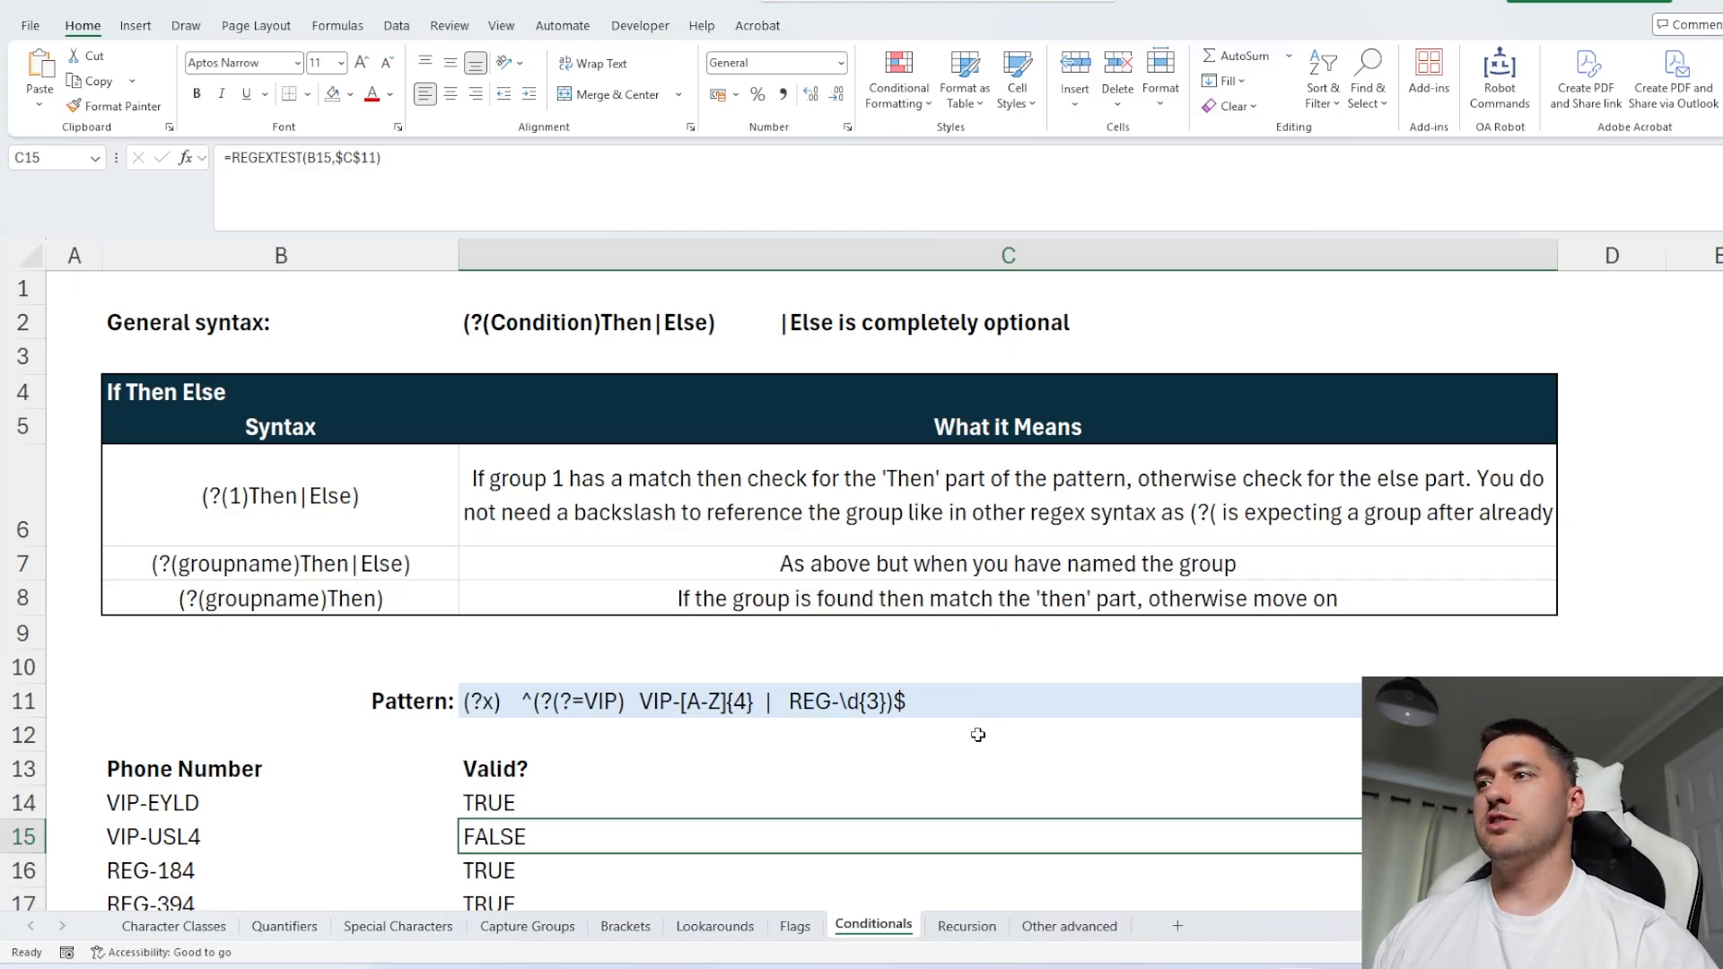
scroll(976, 732, "down", 3)
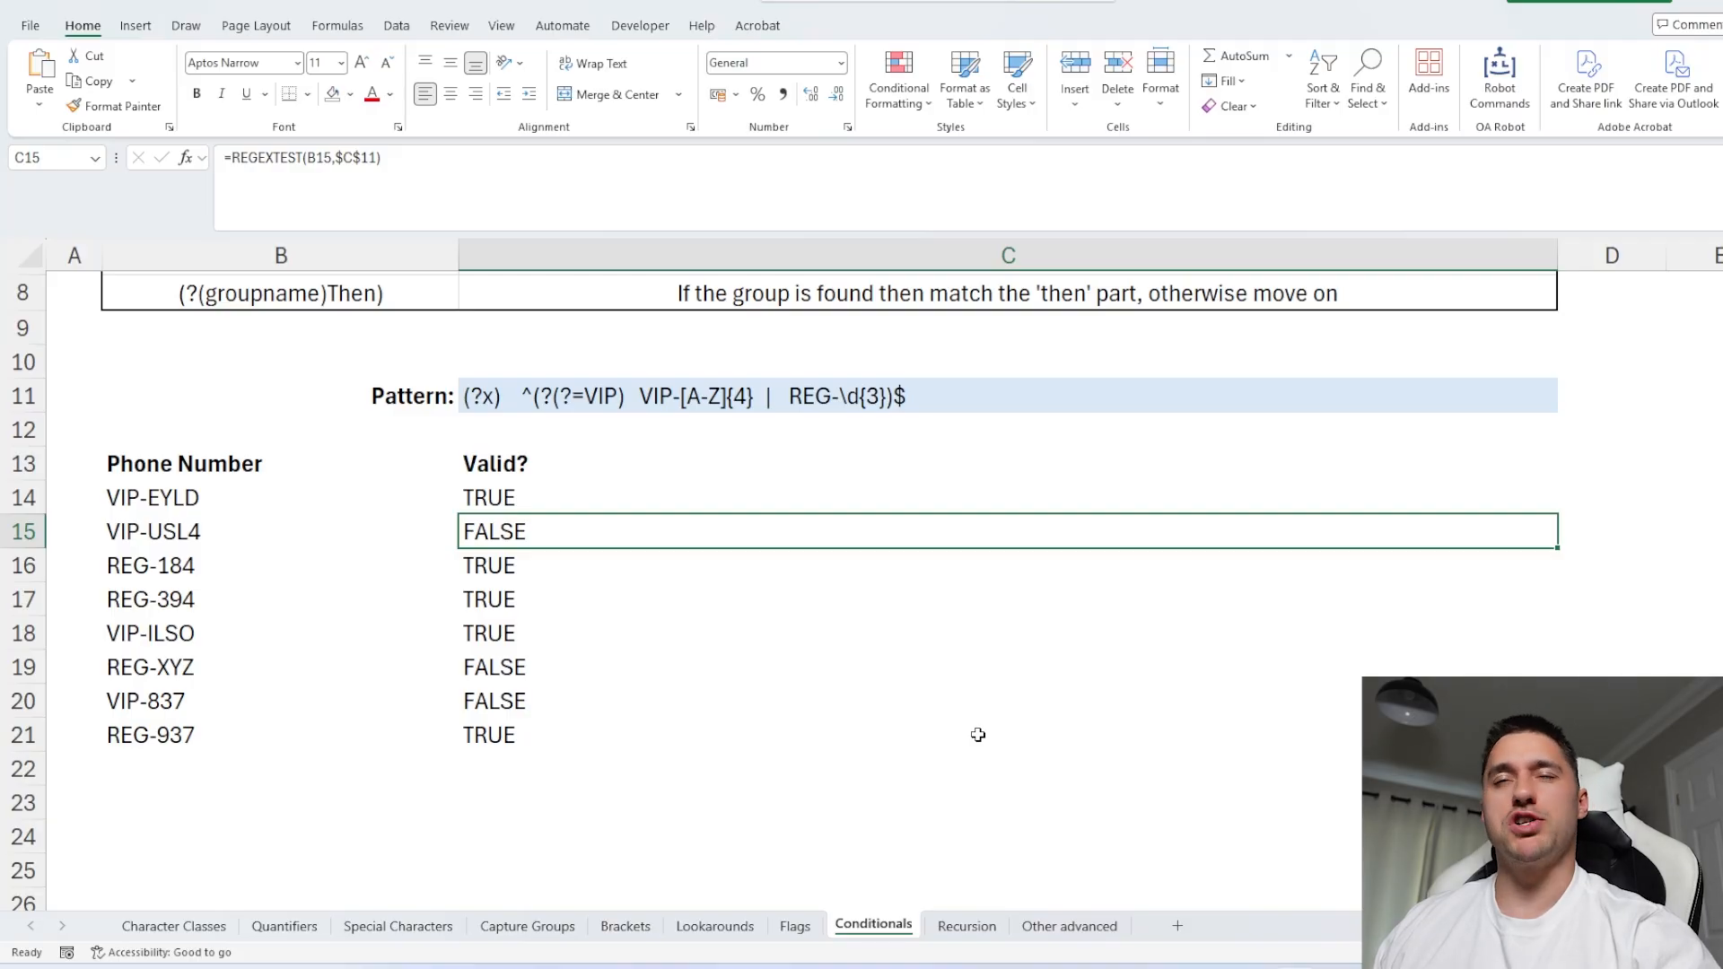
left_click(540, 772)
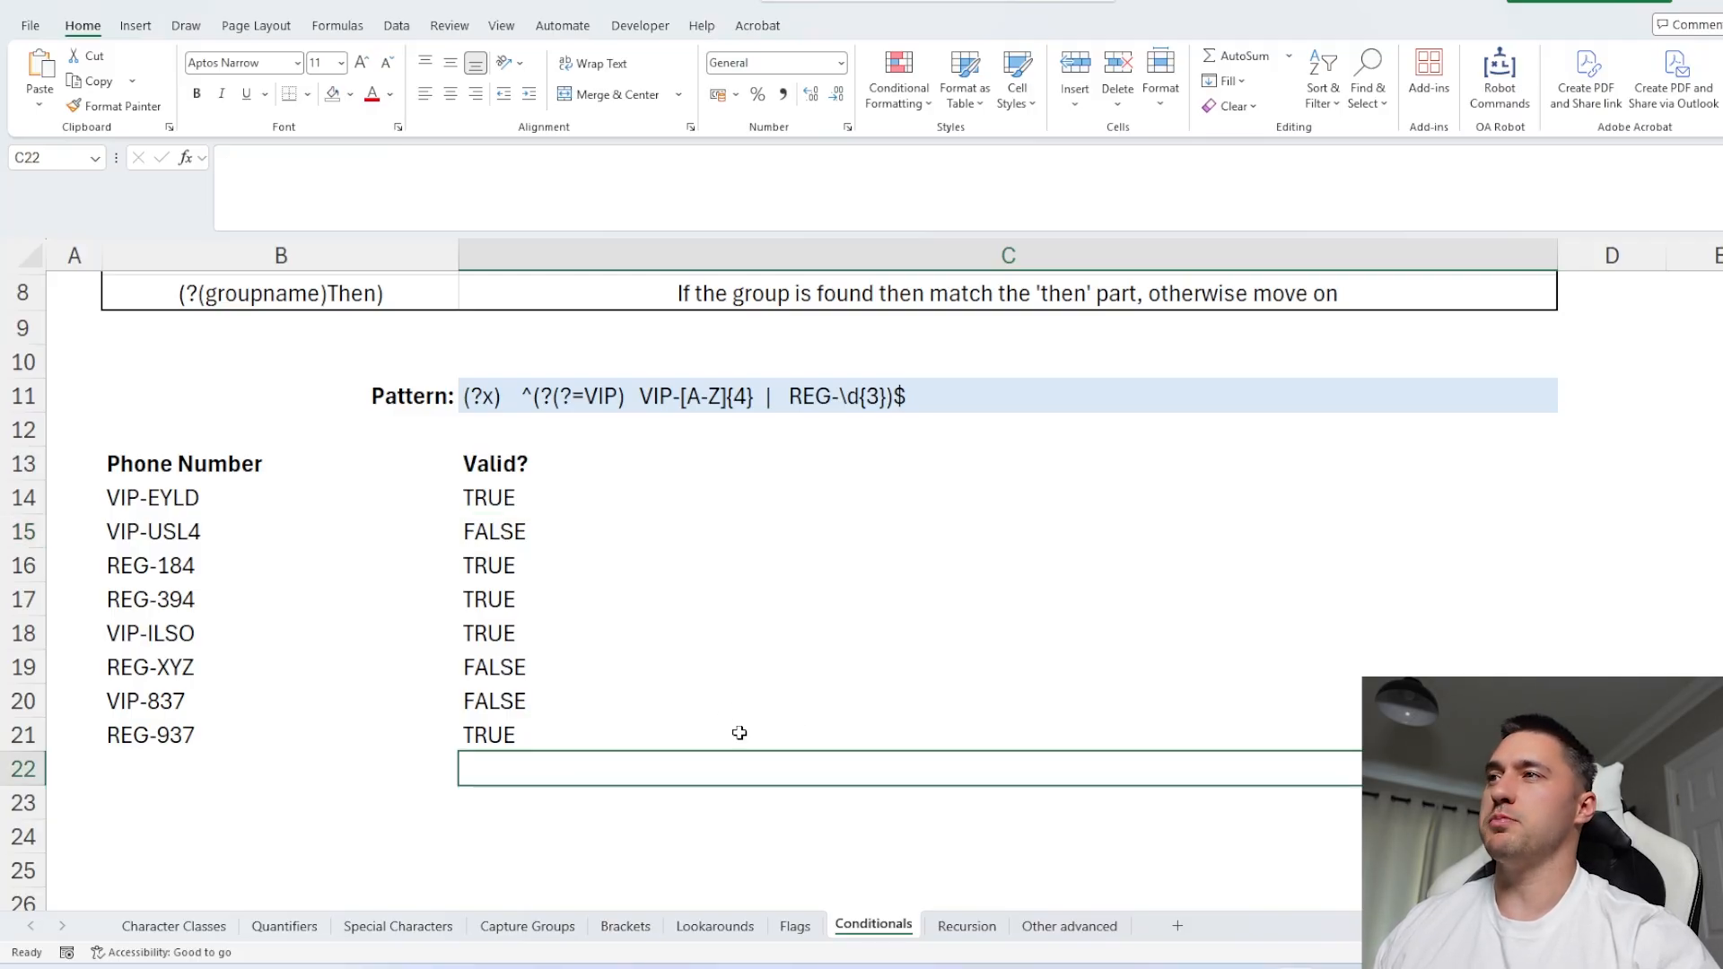
scroll(723, 664, "down", 1)
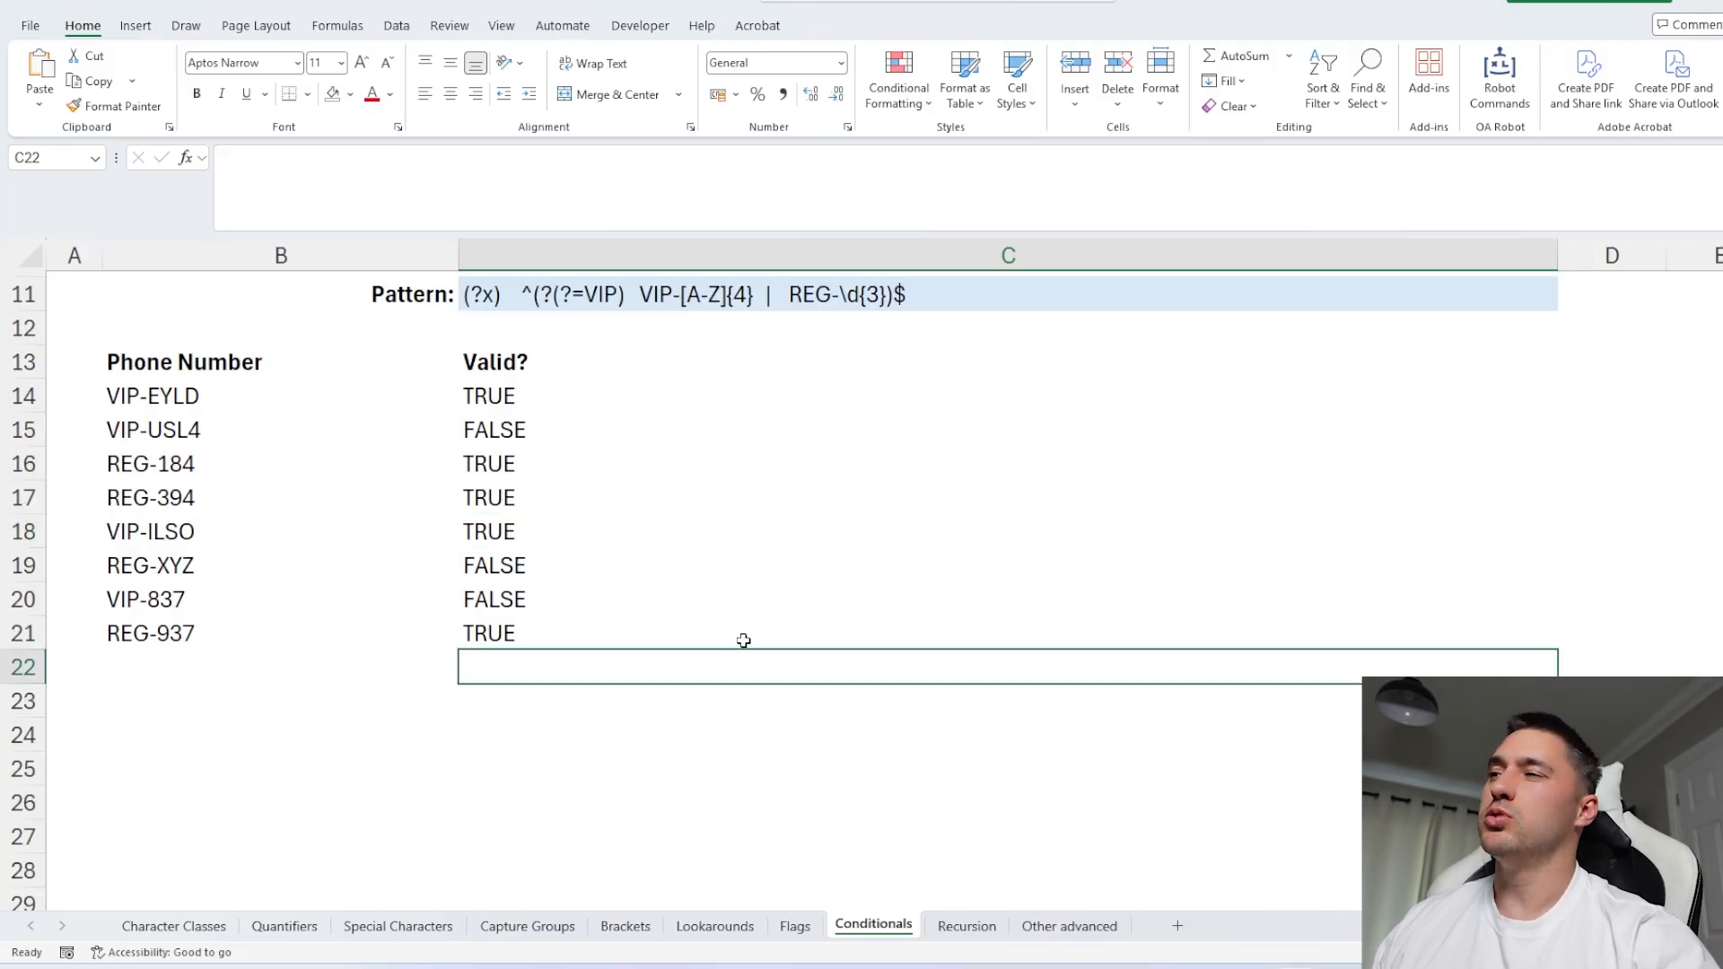